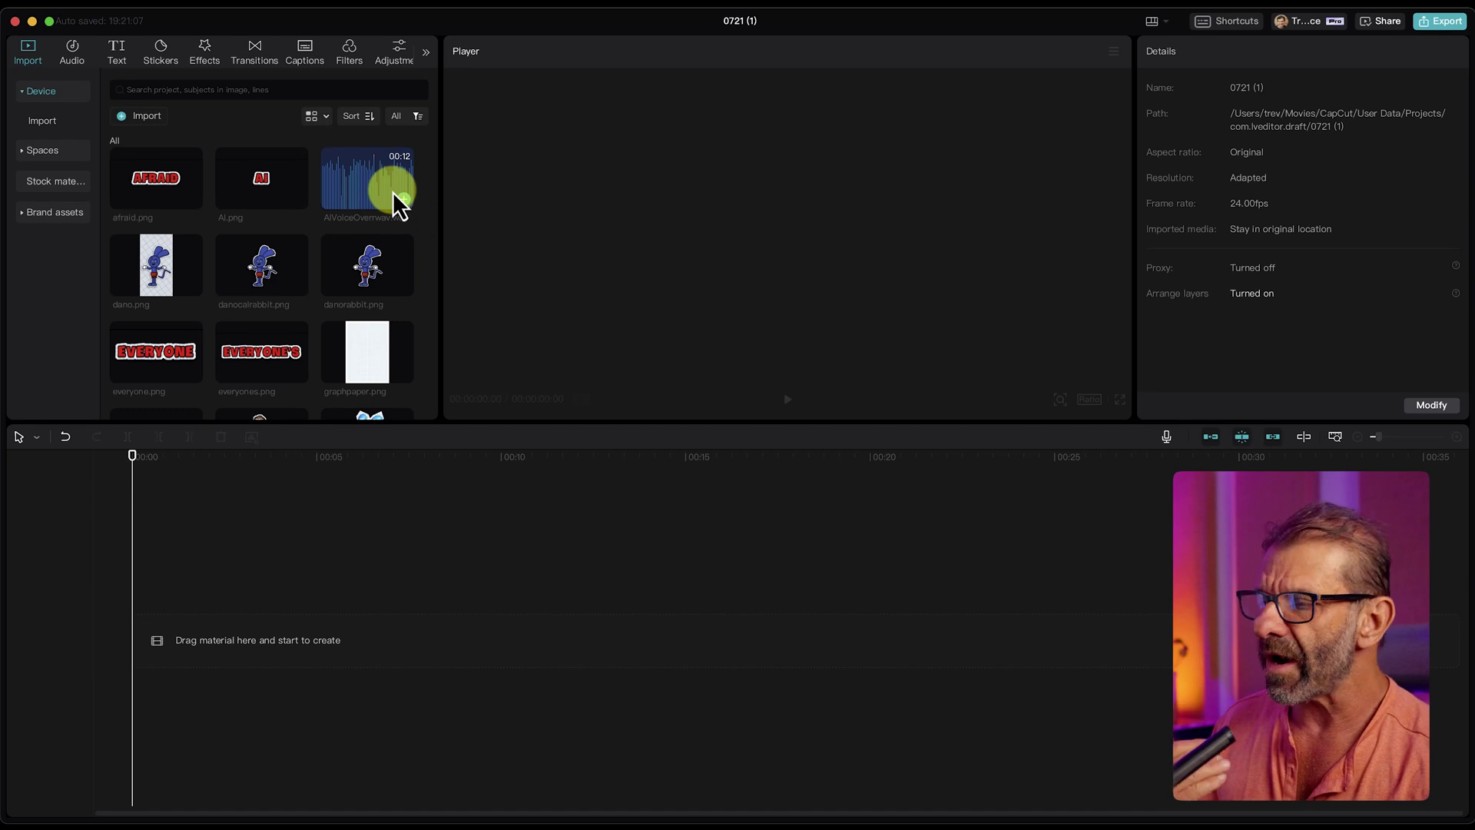
Step: Place AIVoiceOverrwav.wav and graphpaper.png at the start of the timeline and extend the image clip to the voiceover's end
left_click_drag(394, 193, 154, 667)
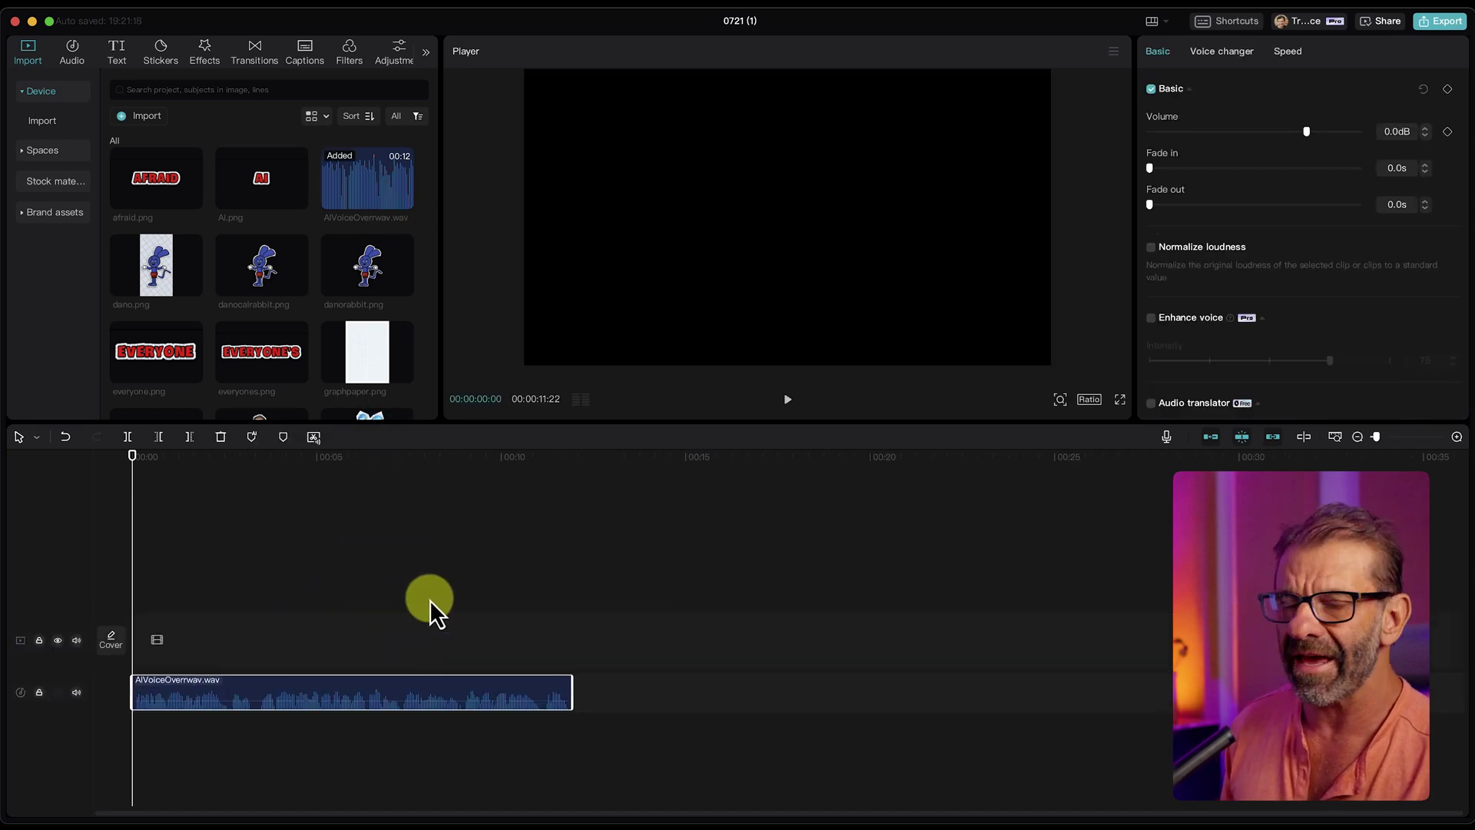
key("shift+z")
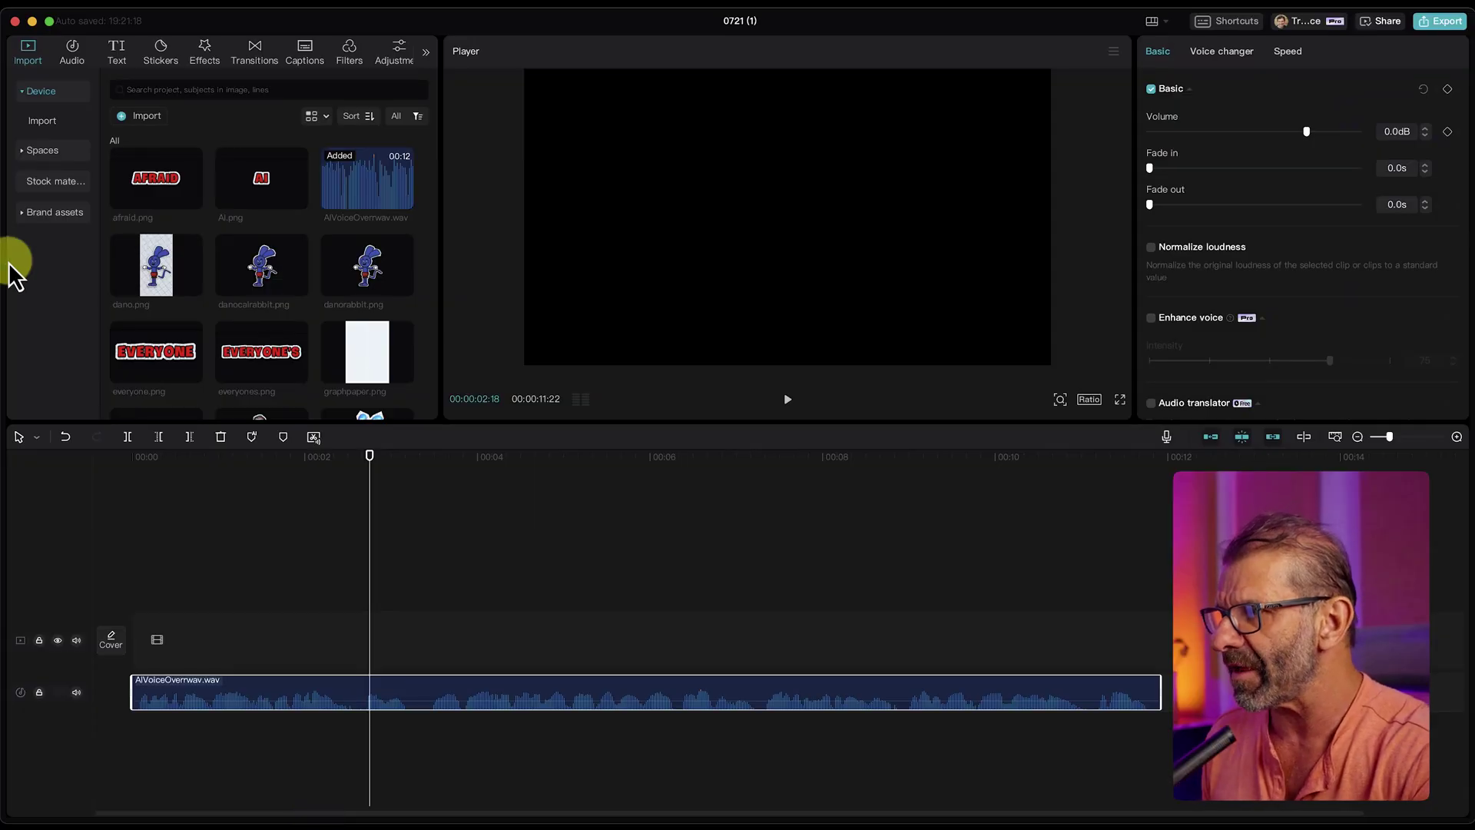
left_click_drag(343, 361, 181, 635)
key("shift+z")
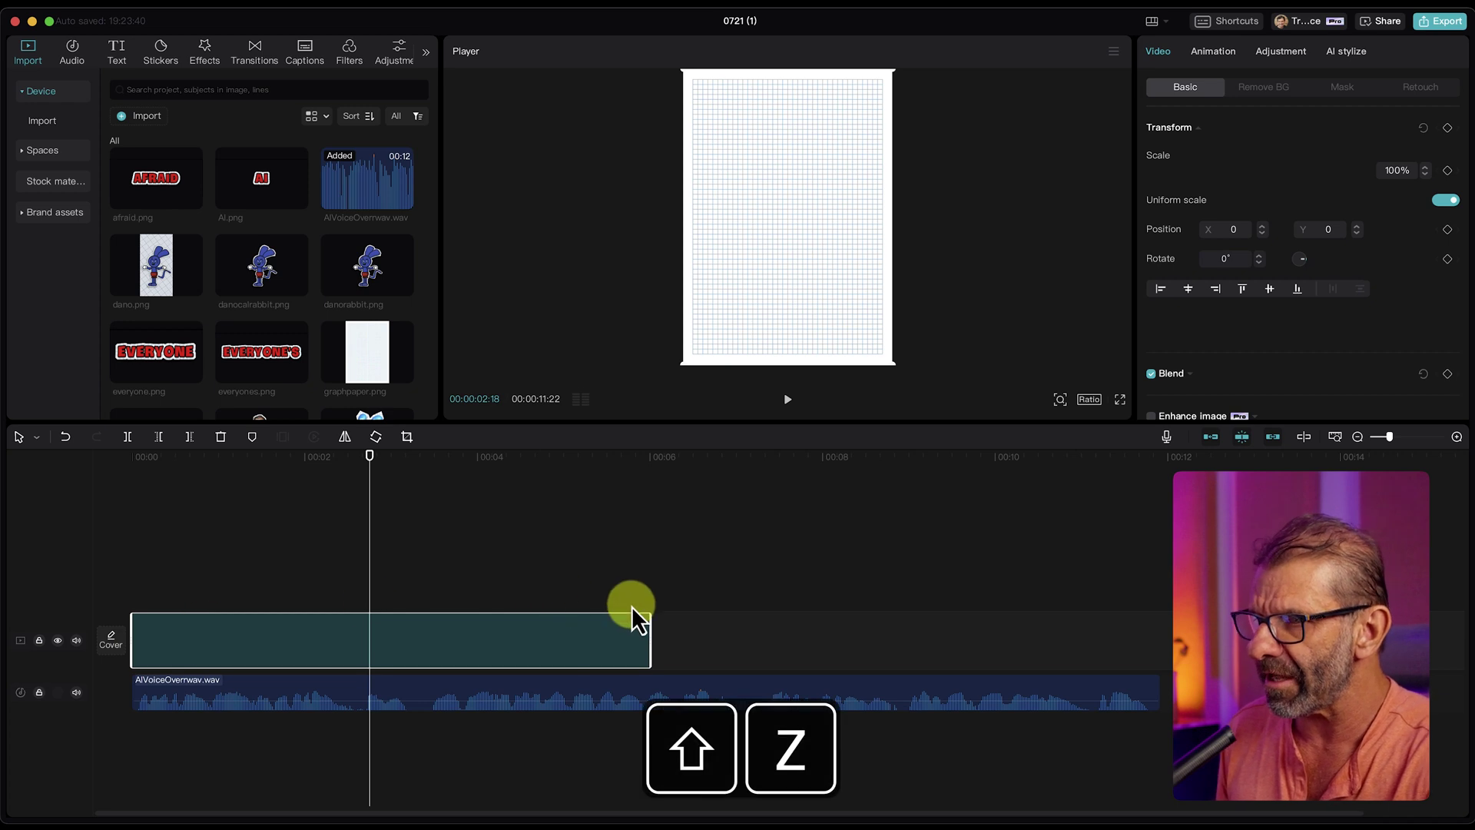
left_click_drag(650, 624, 1127, 652)
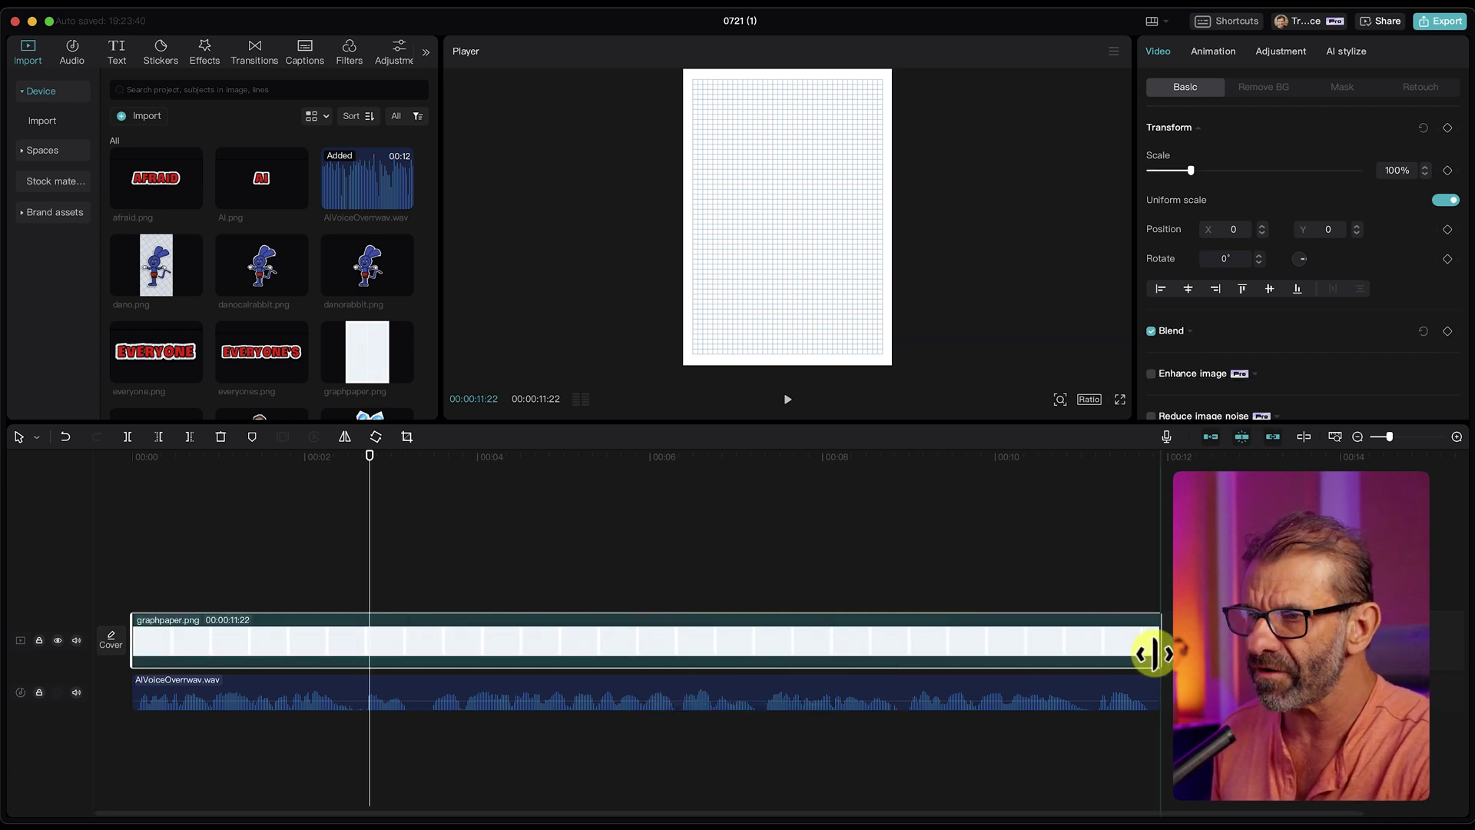
Step: Set the project's aspect ratio to 9:16 and enlarge the graph paper image to about 190% so it fills the frame
key("Home")
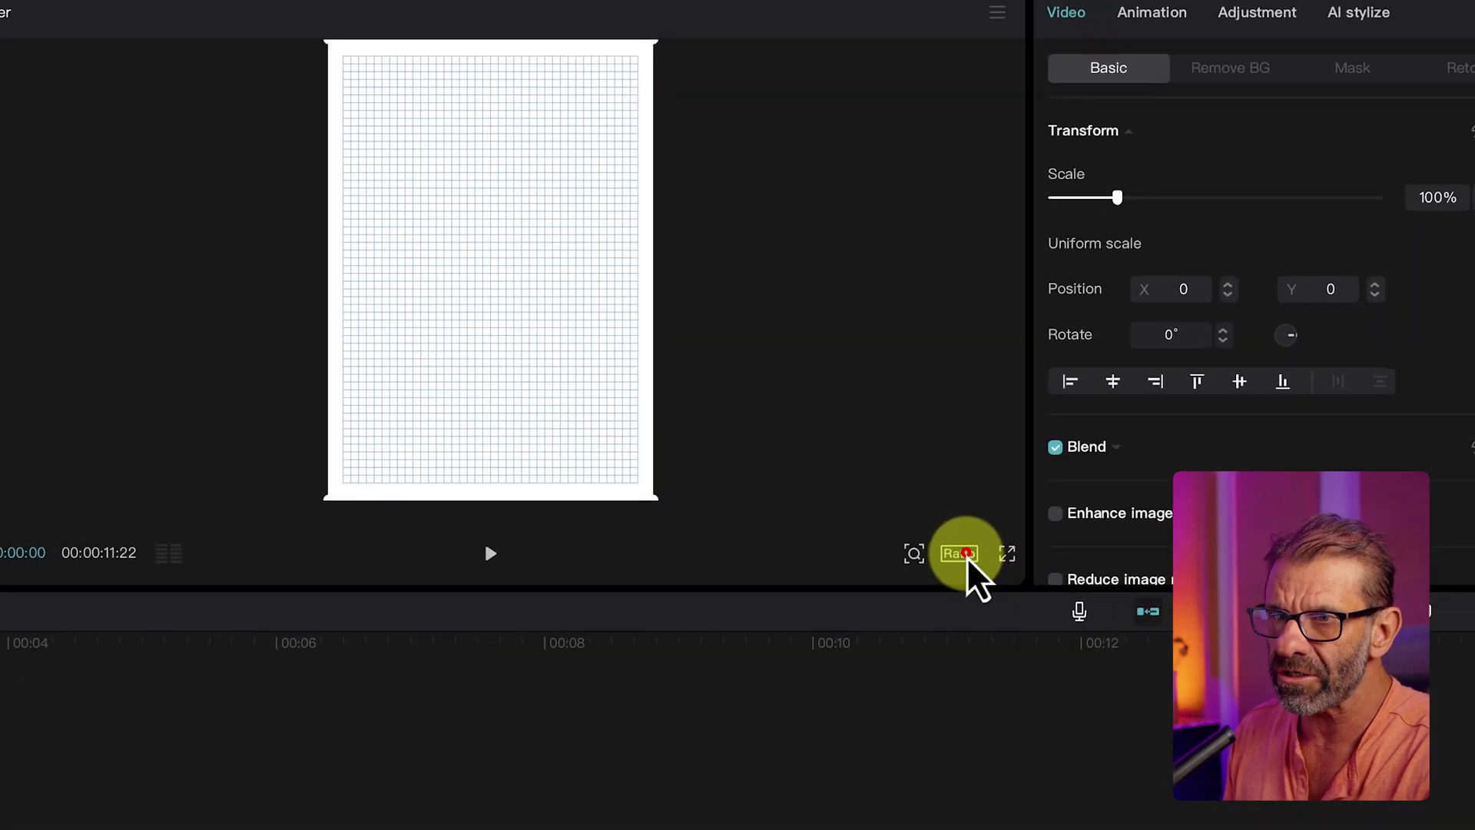
left_click(1089, 399)
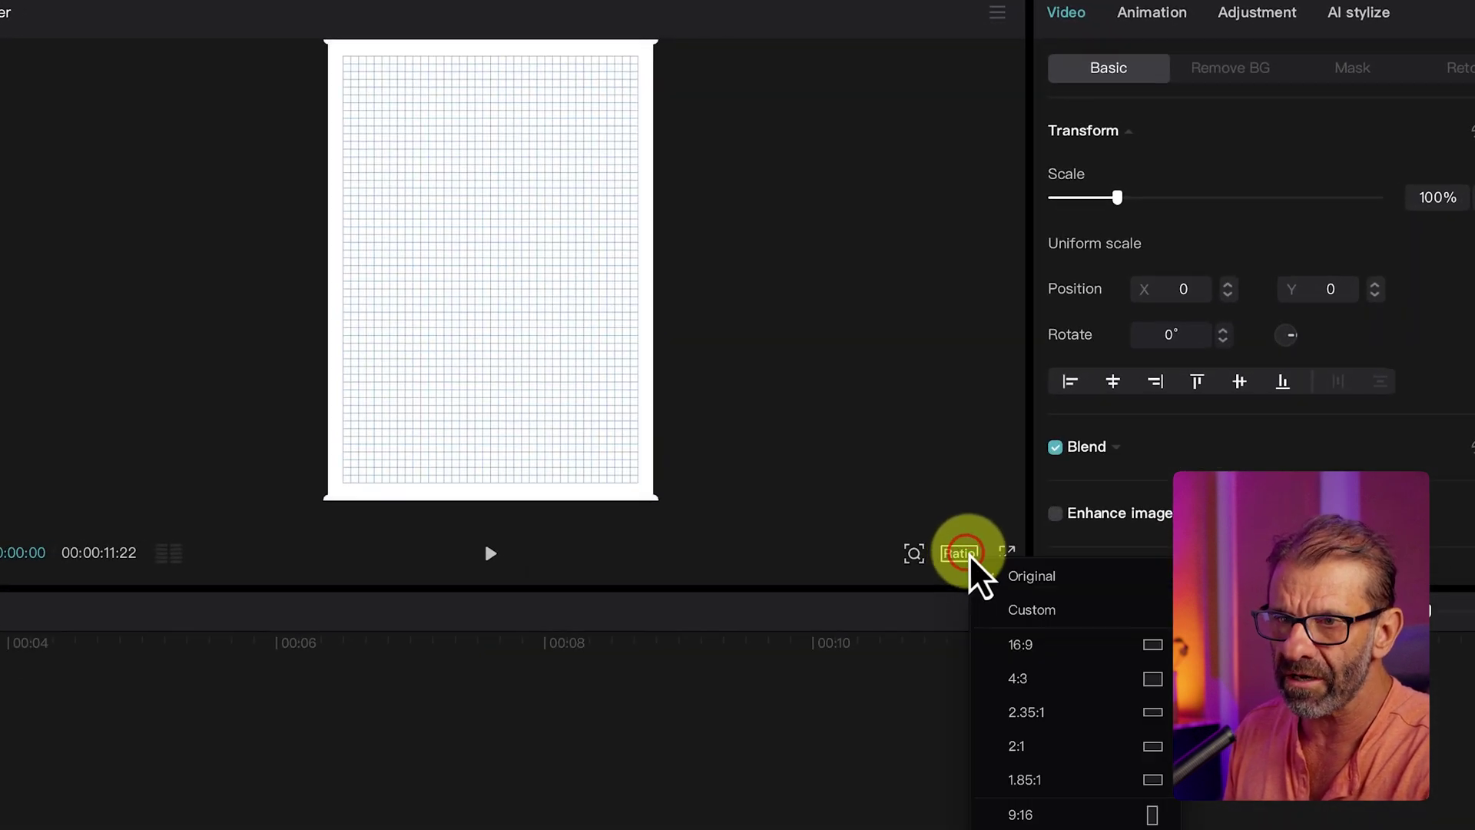
left_click(1047, 807)
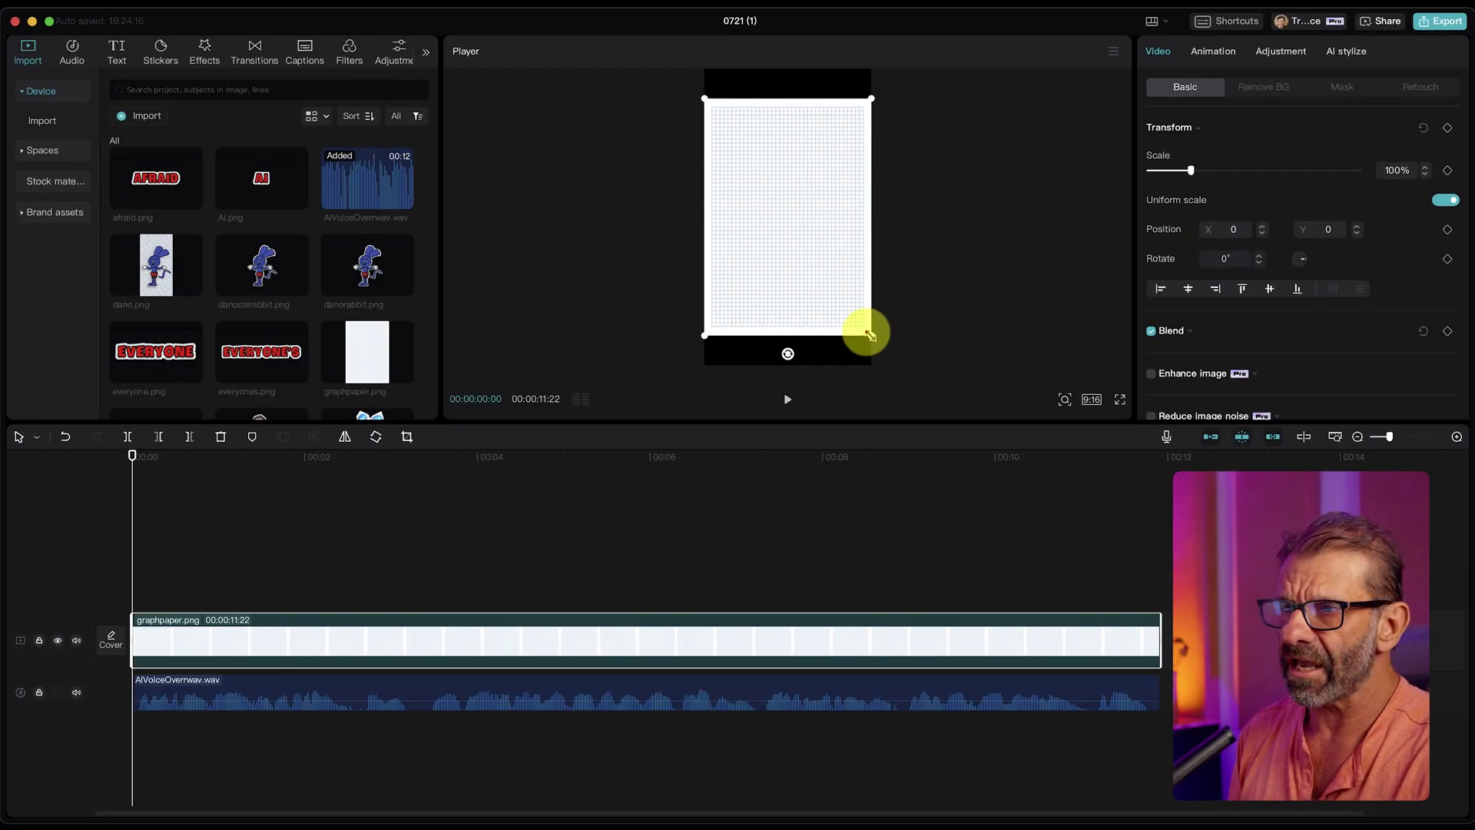
left_click_drag(867, 332, 1059, 432)
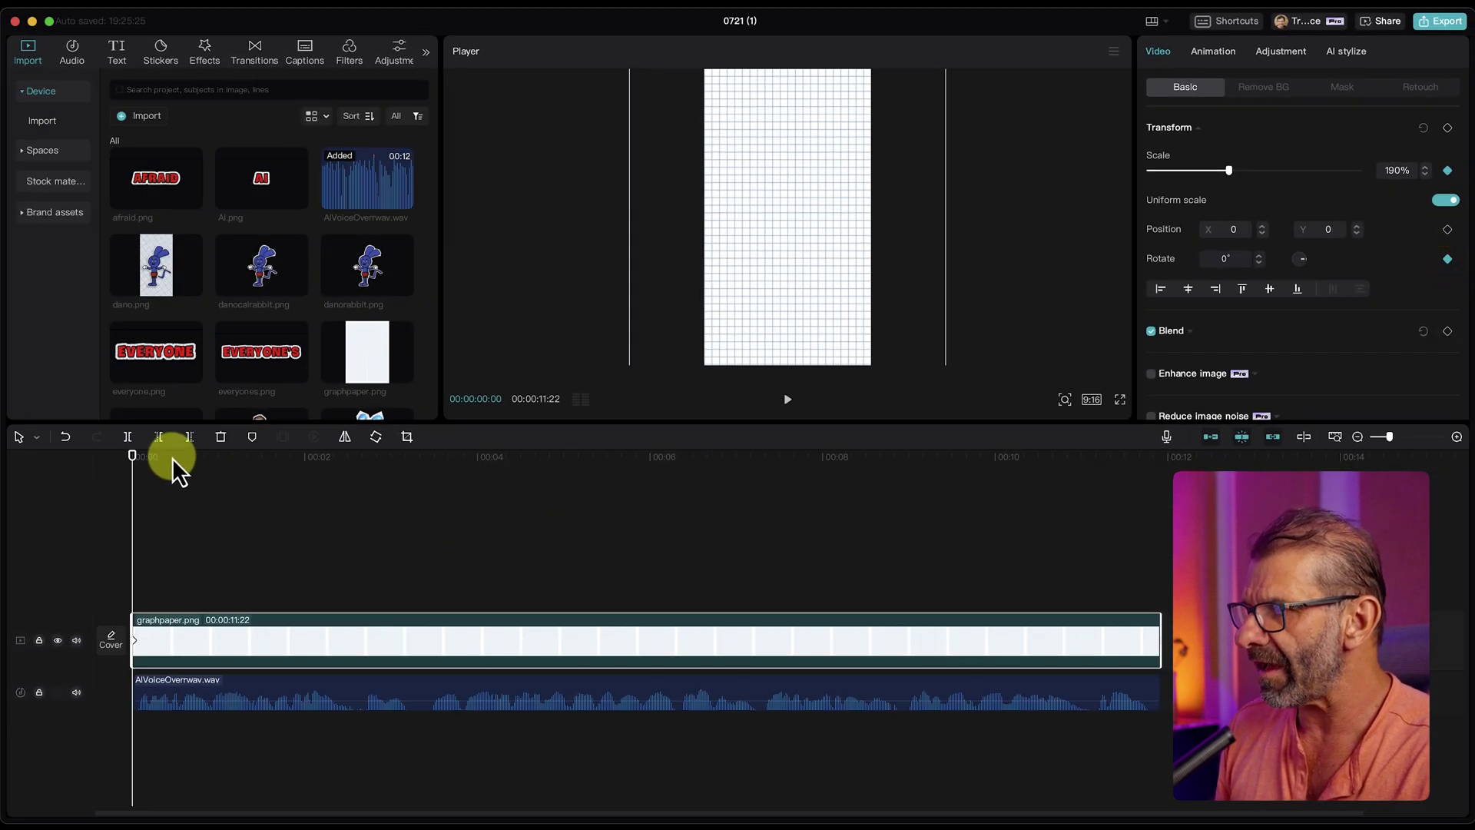
Step: At 00:00:01:17, keyframe the graph paper's scale at 590% and its rotation at -60°
left_click_drag(172, 459, 280, 477)
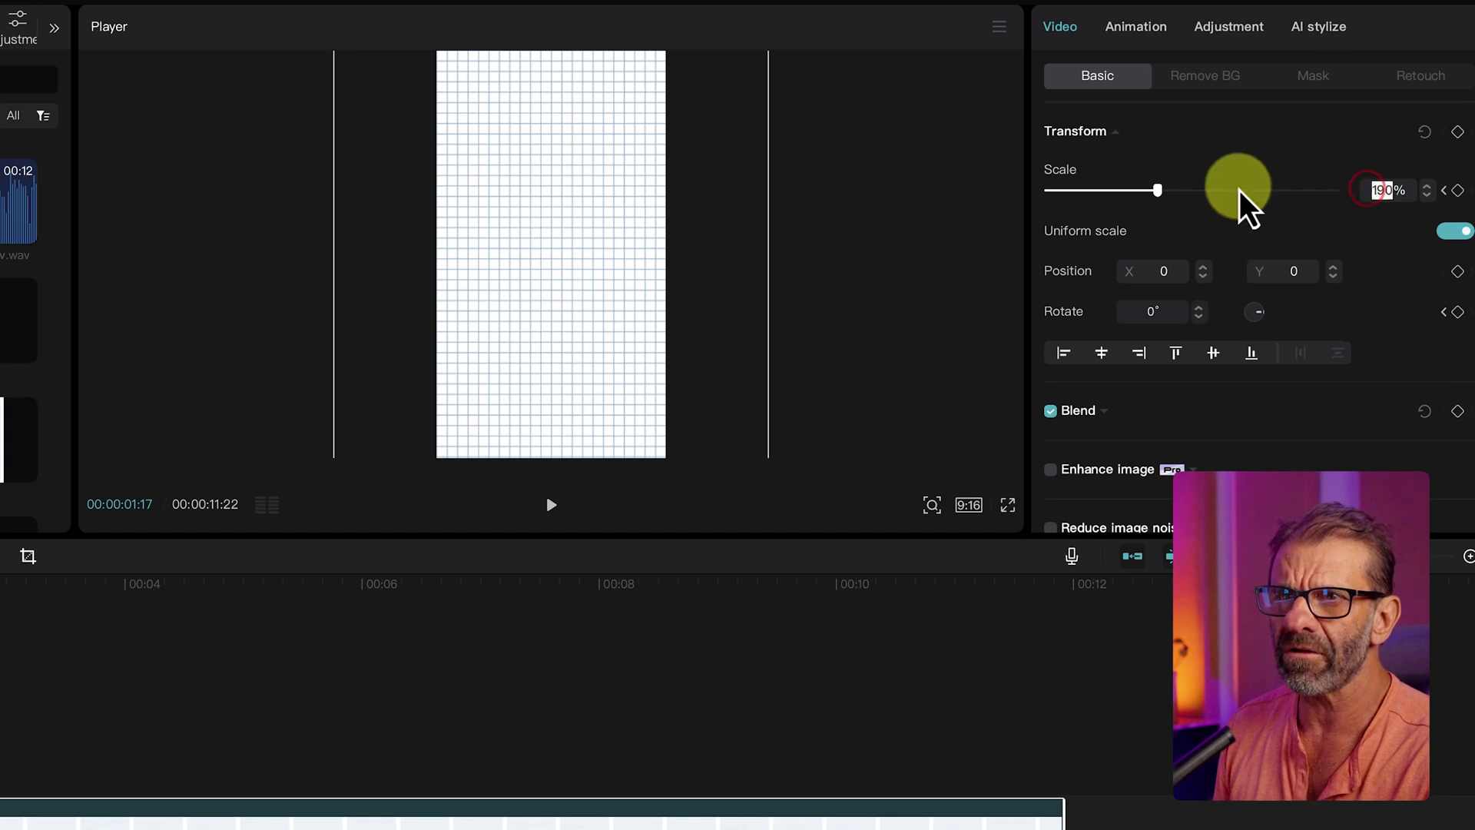
left_click_drag(1156, 191, 1416, 197)
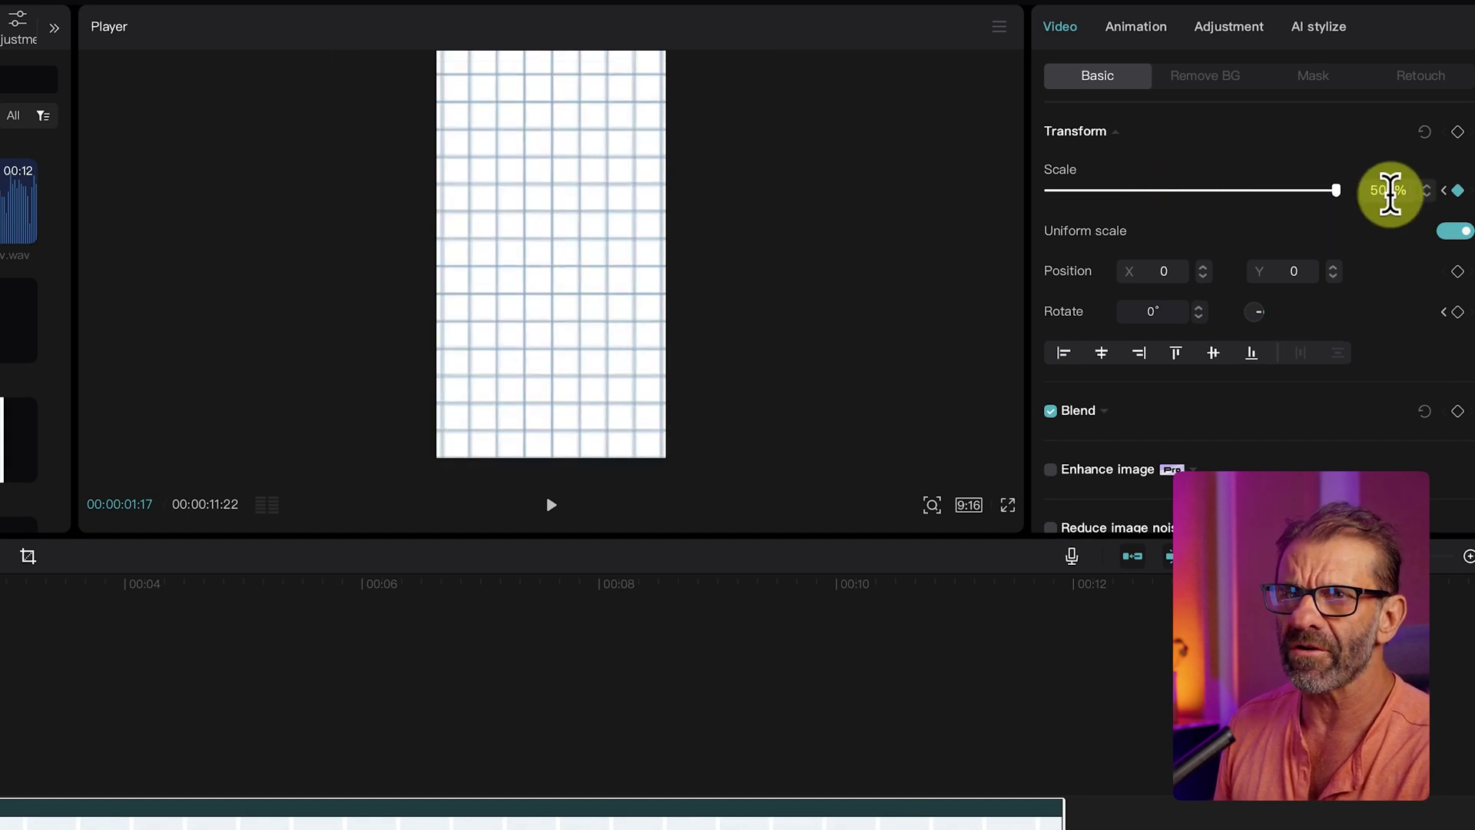
left_click(1376, 187)
type("590")
key("Return")
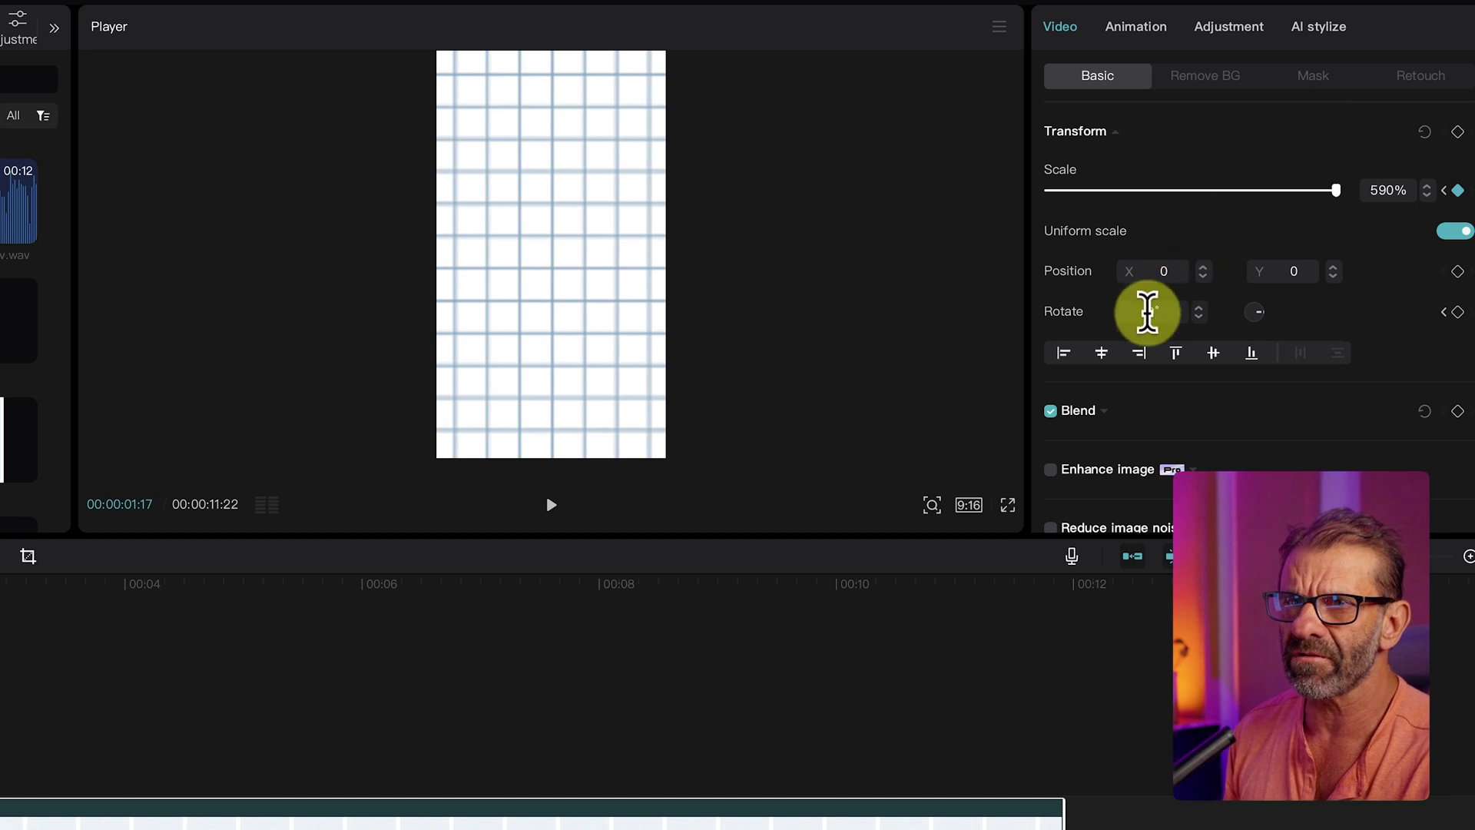
left_click(1148, 311)
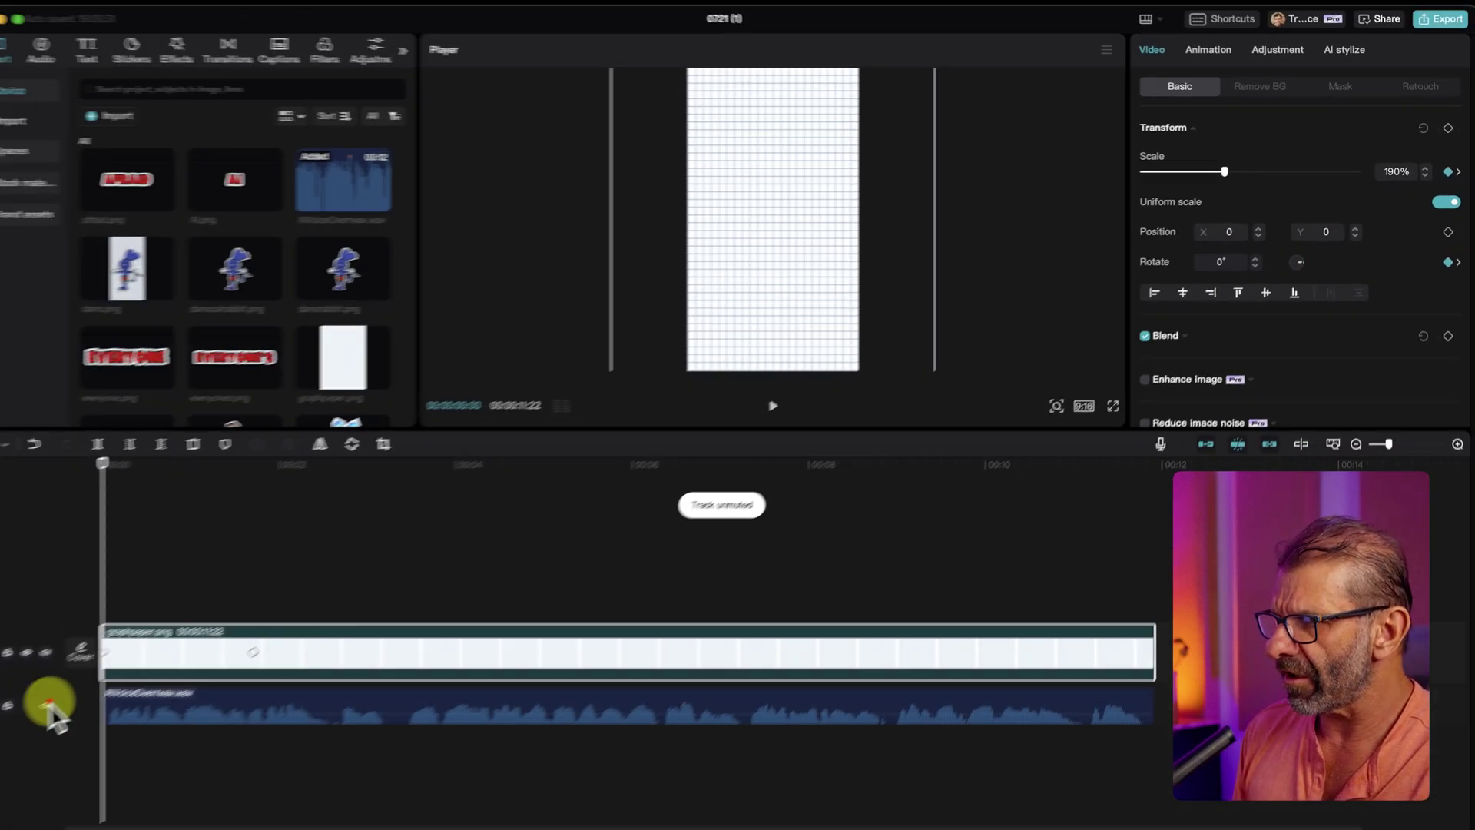
Step: Mute the voiceover track and play back the graph paper's zoom and spin from the start
left_click(82, 692)
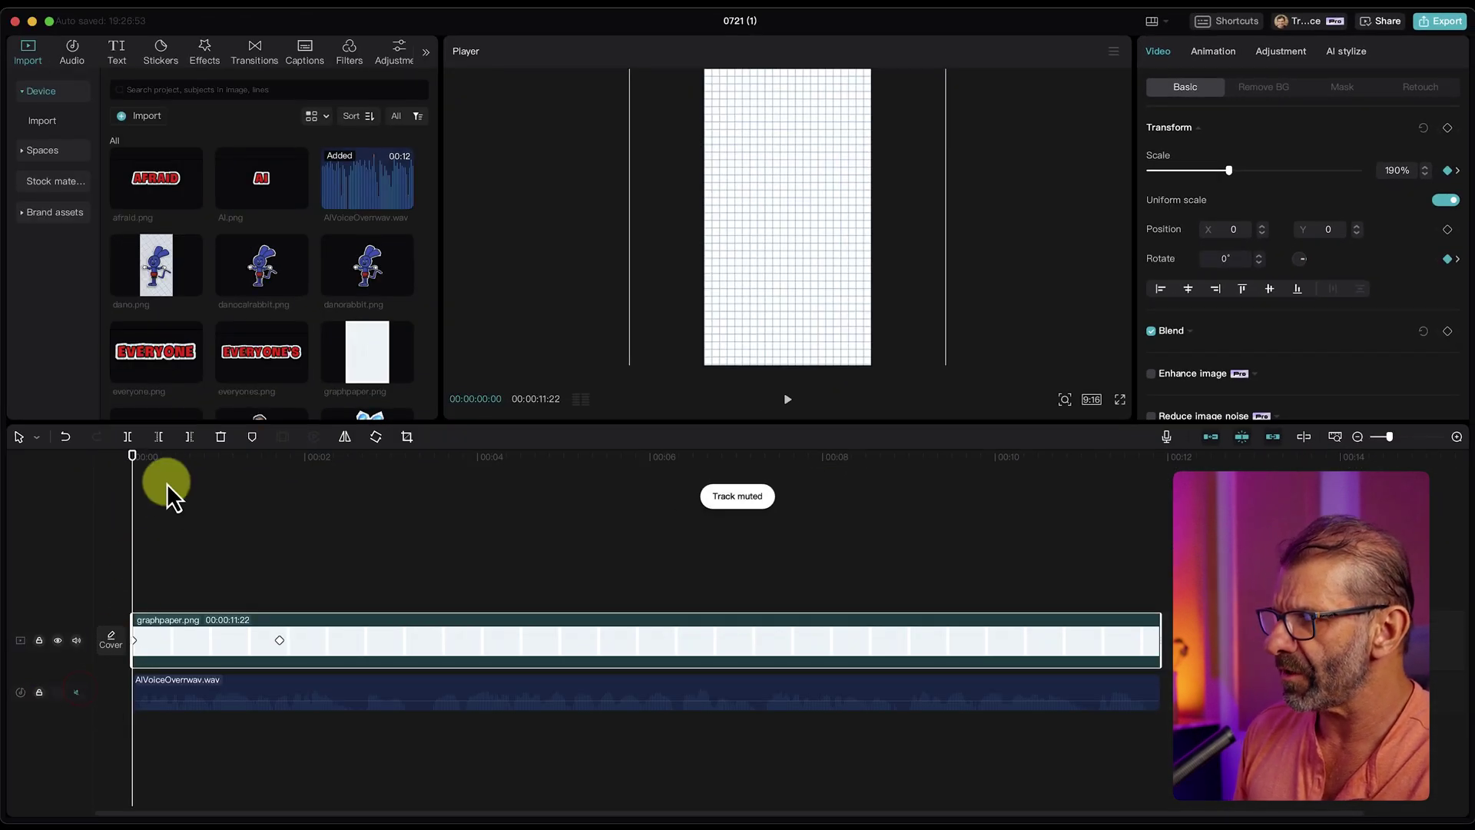
key("space")
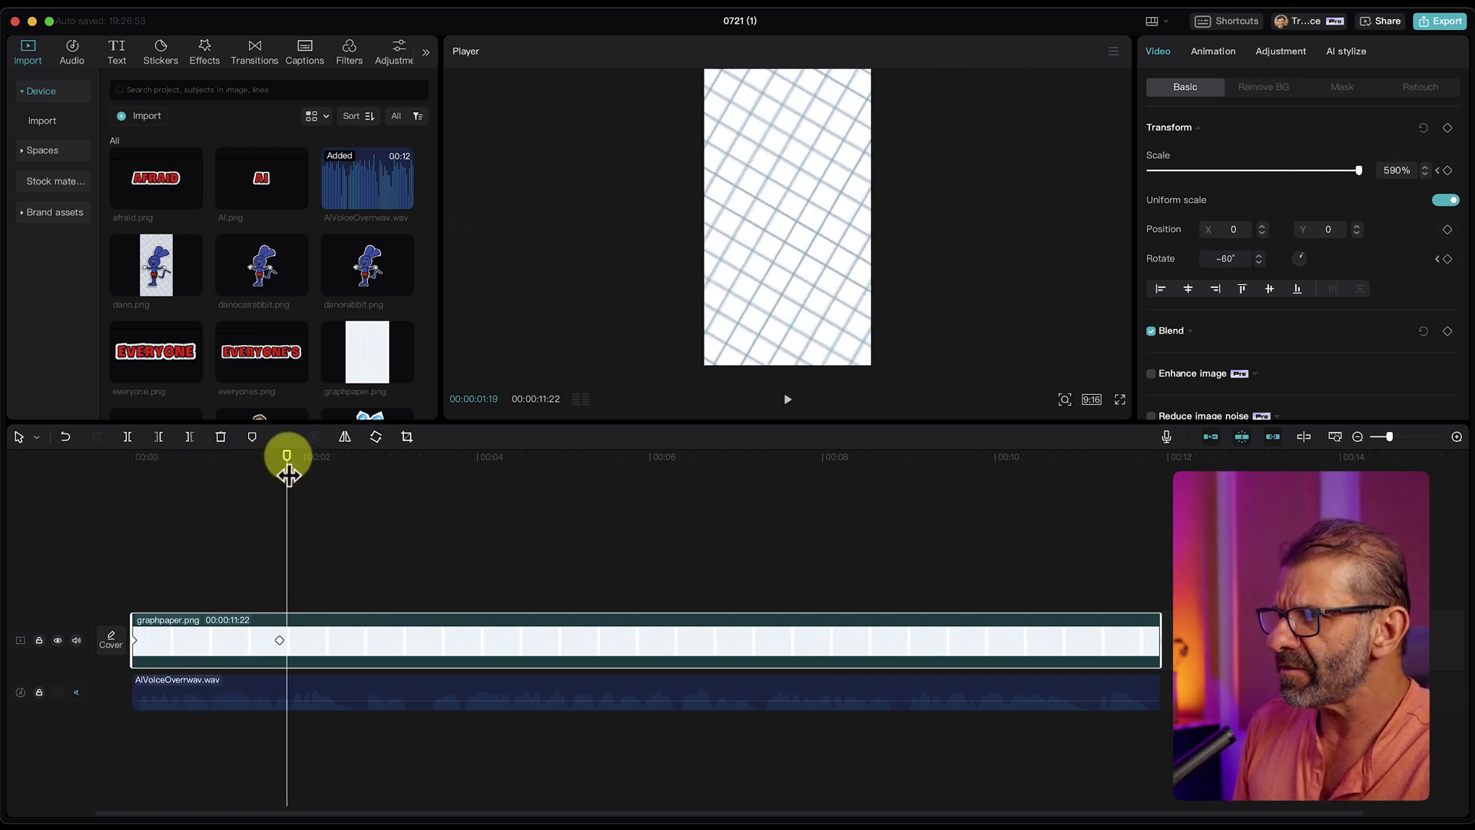
Step: Paste a copy of the graph paper's starting keyframe at 00:00:02:21 and preview the animation from the beginning
left_click_drag(290, 466, 280, 474)
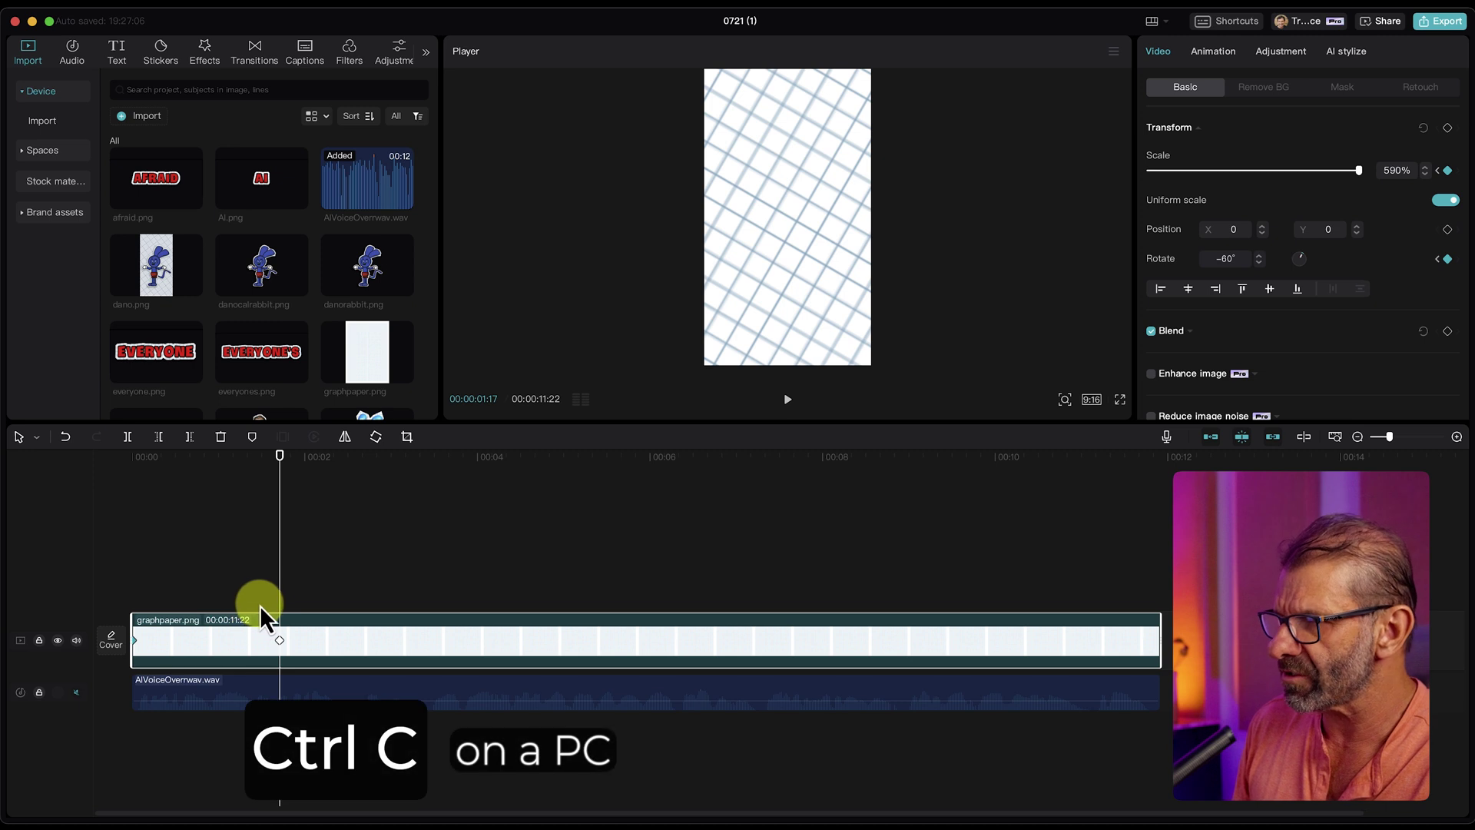
left_click_drag(277, 455, 379, 486)
key("super+v")
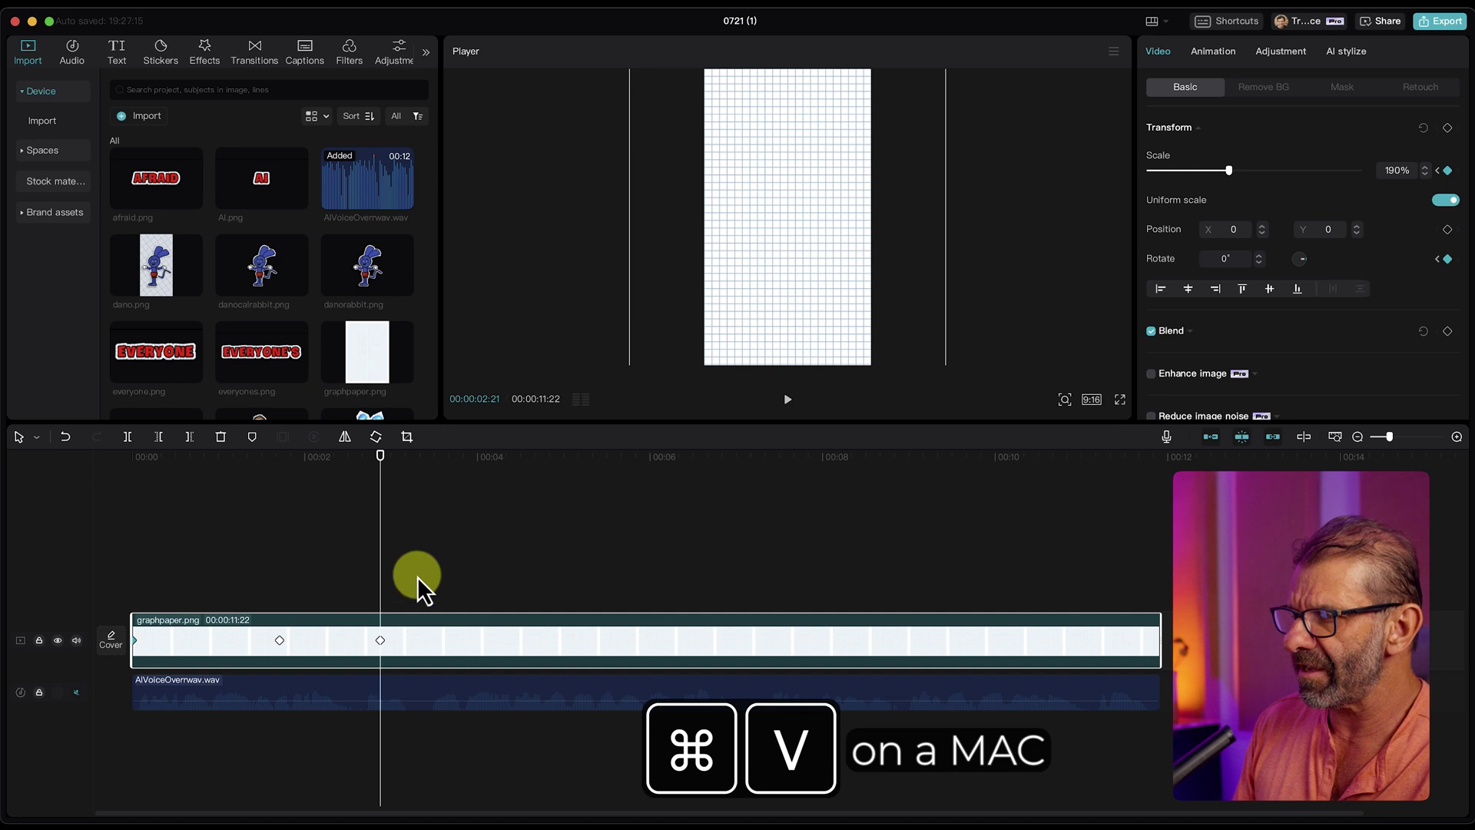
left_click_drag(312, 455, 66, 483)
key("space")
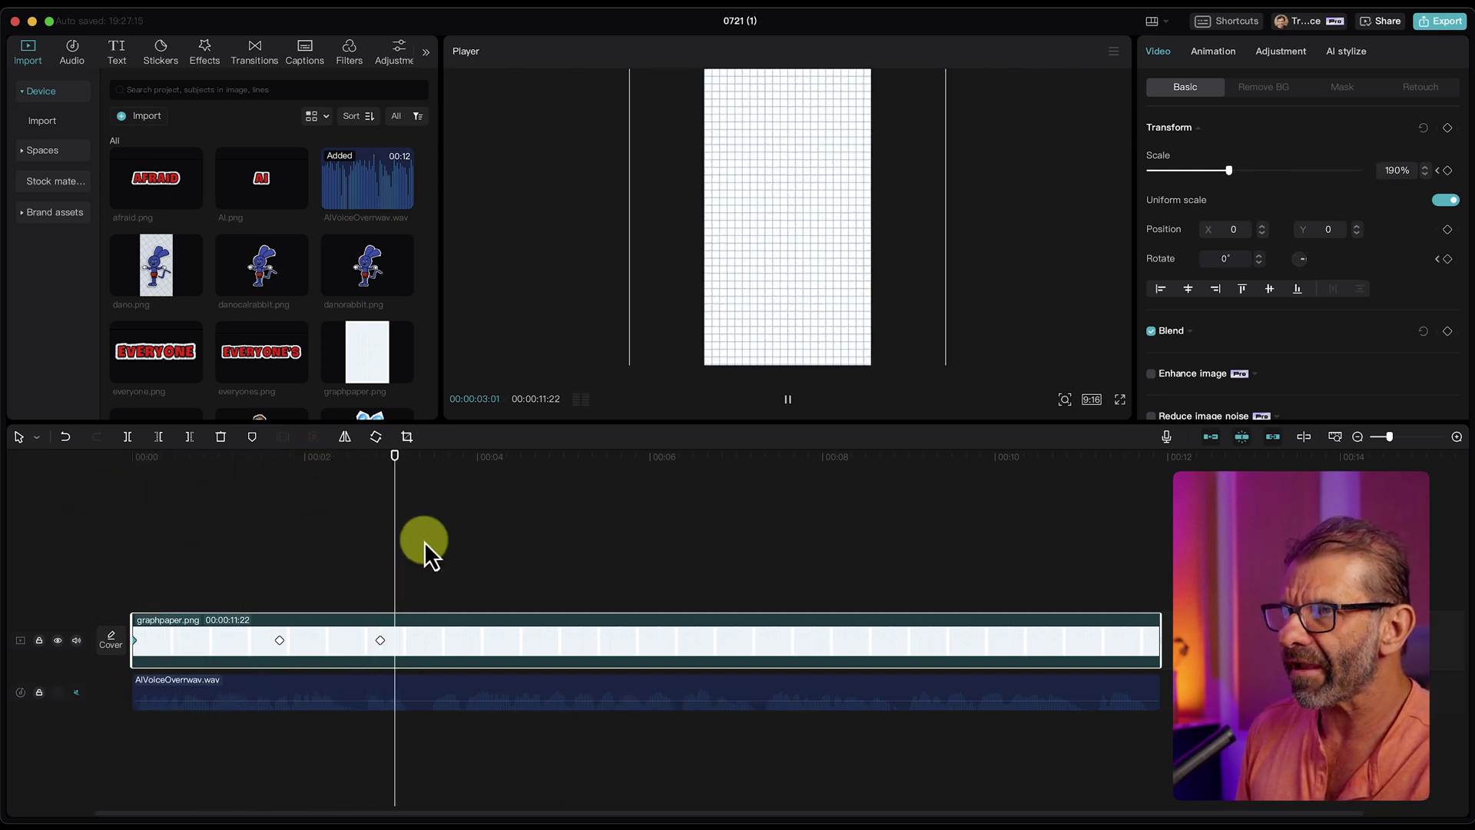
key("space")
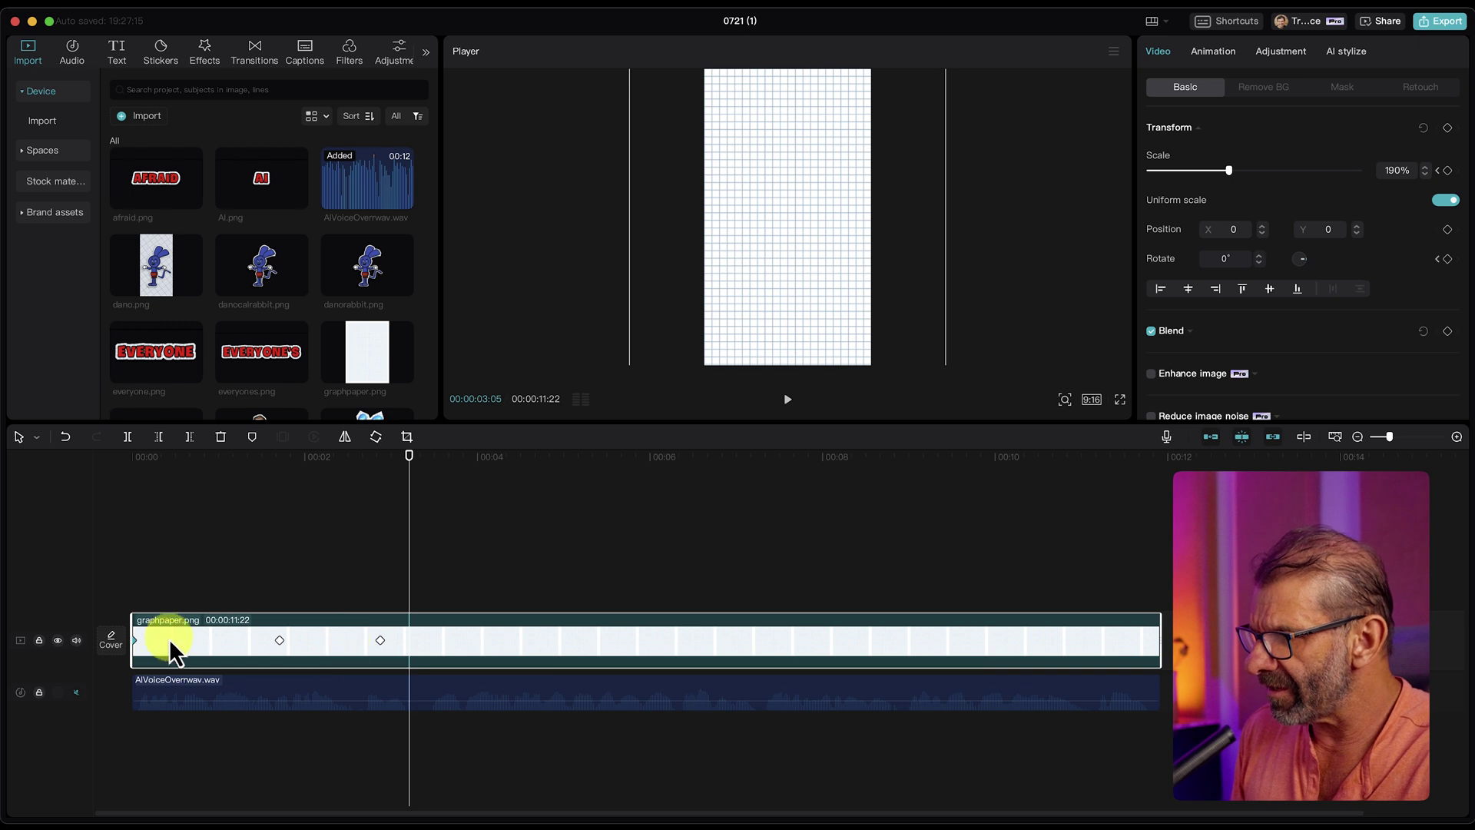
Step: Move the graph paper's third keyframe to 00:00:03:02 and play back the slower zoom-out from the start
left_click(379, 638)
left_click_drag(401, 639, 398, 640)
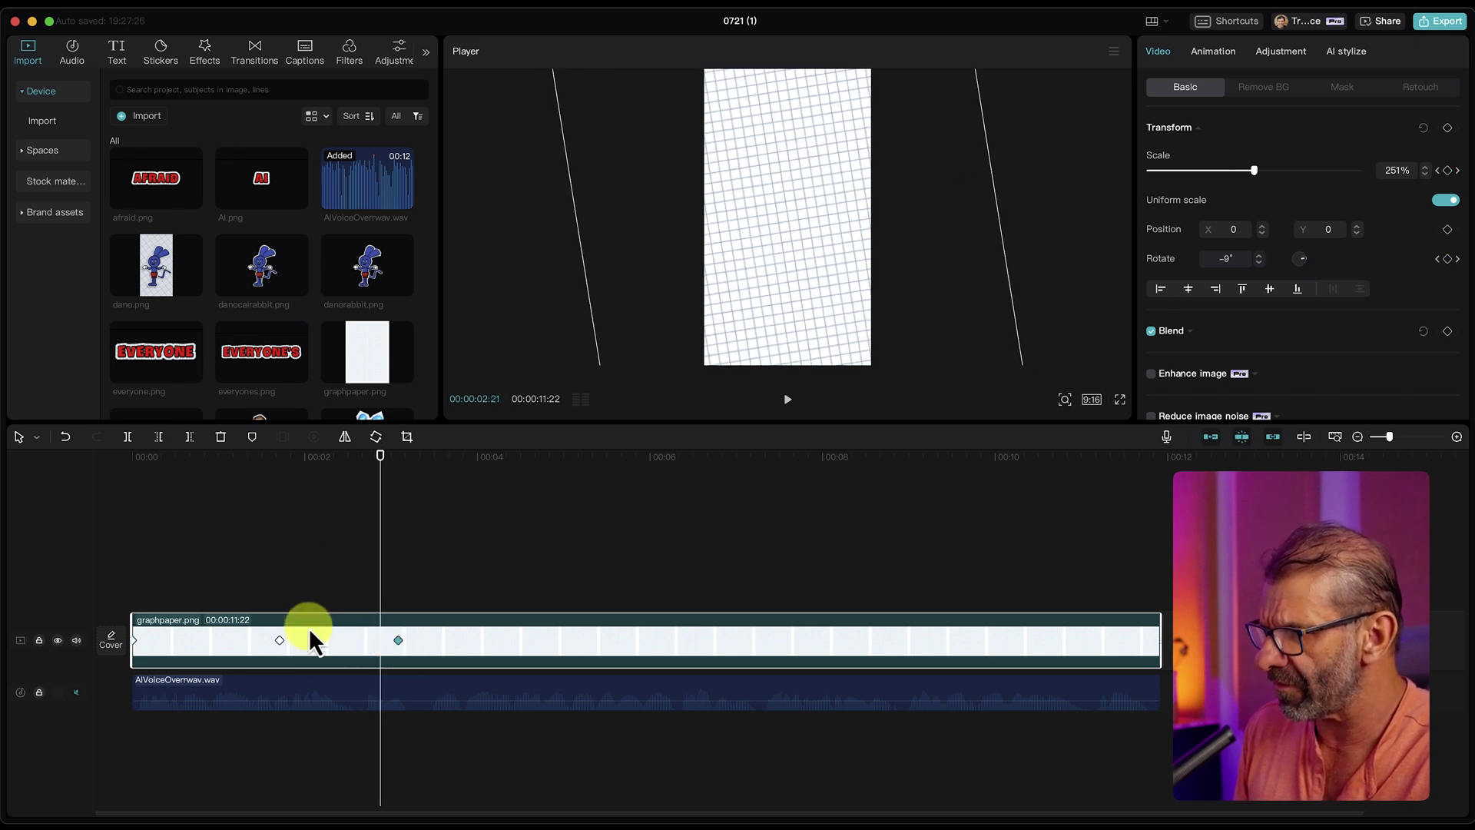
left_click_drag(381, 469, 130, 461)
key("space")
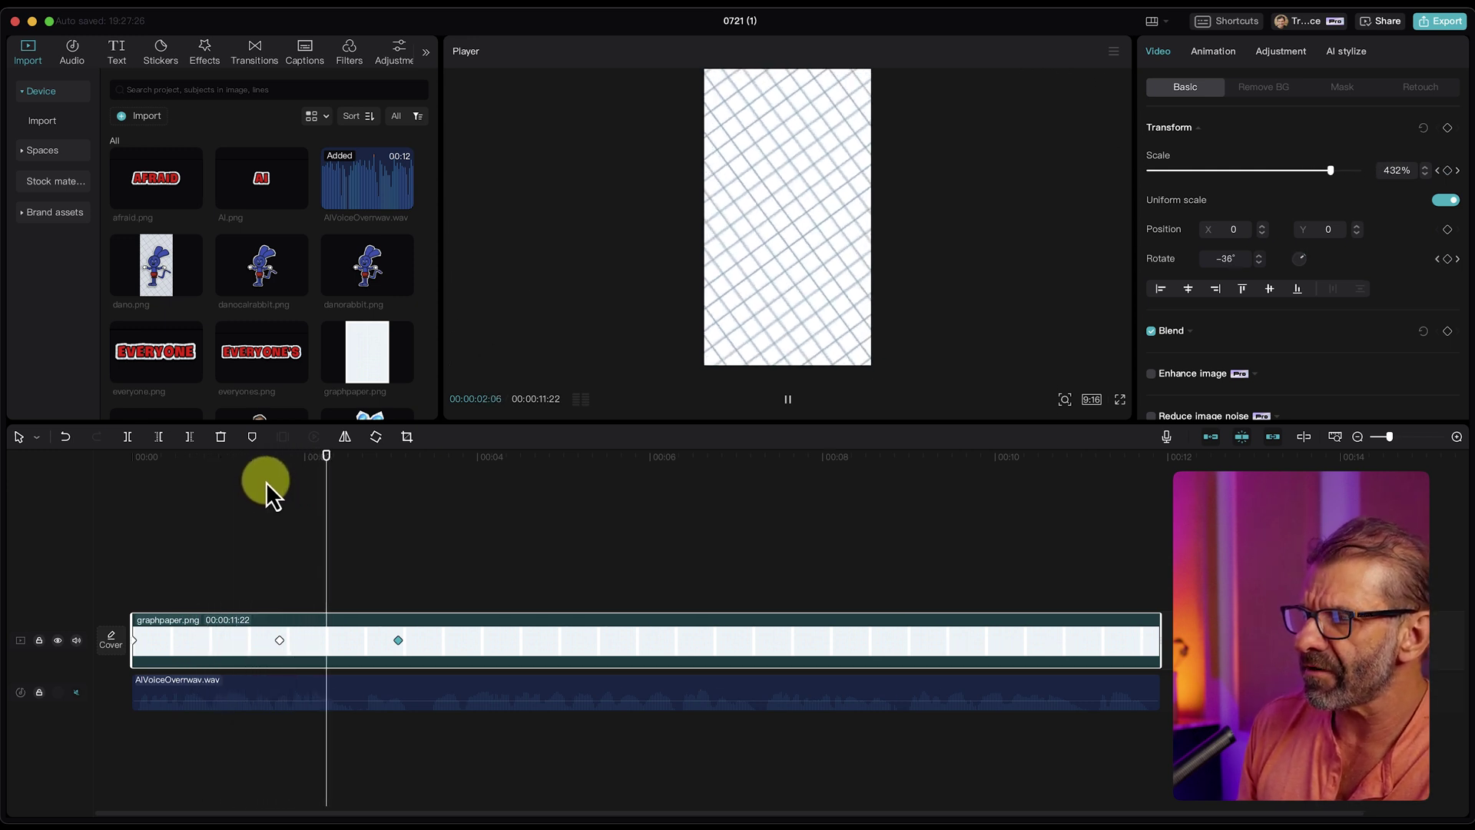
key("space")
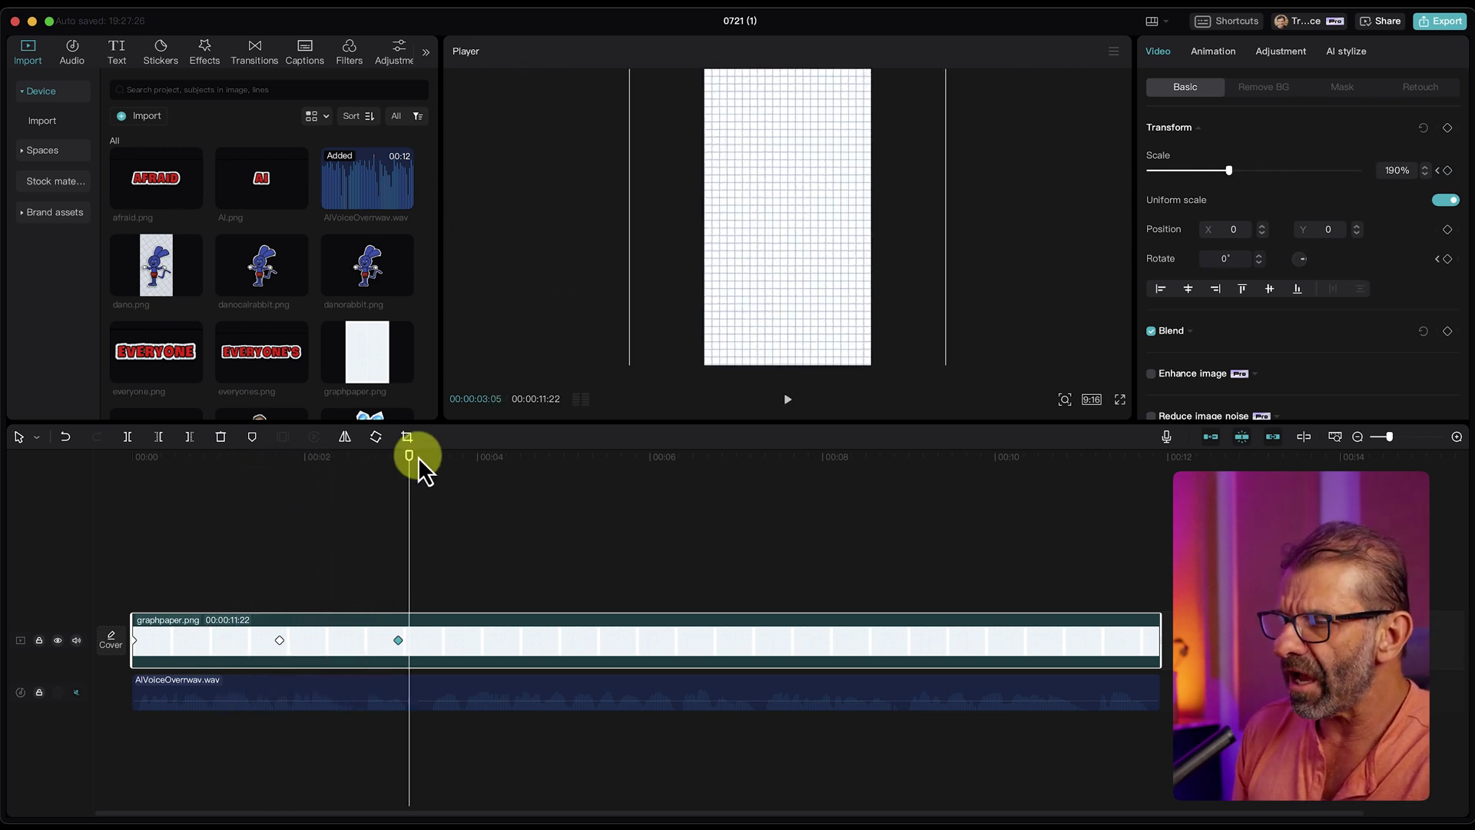
Step: At 00:00:04:16, keyframe the graph paper's rotation at 60° and scale at 590%, and preview the animation
left_click_drag(420, 461, 541, 491)
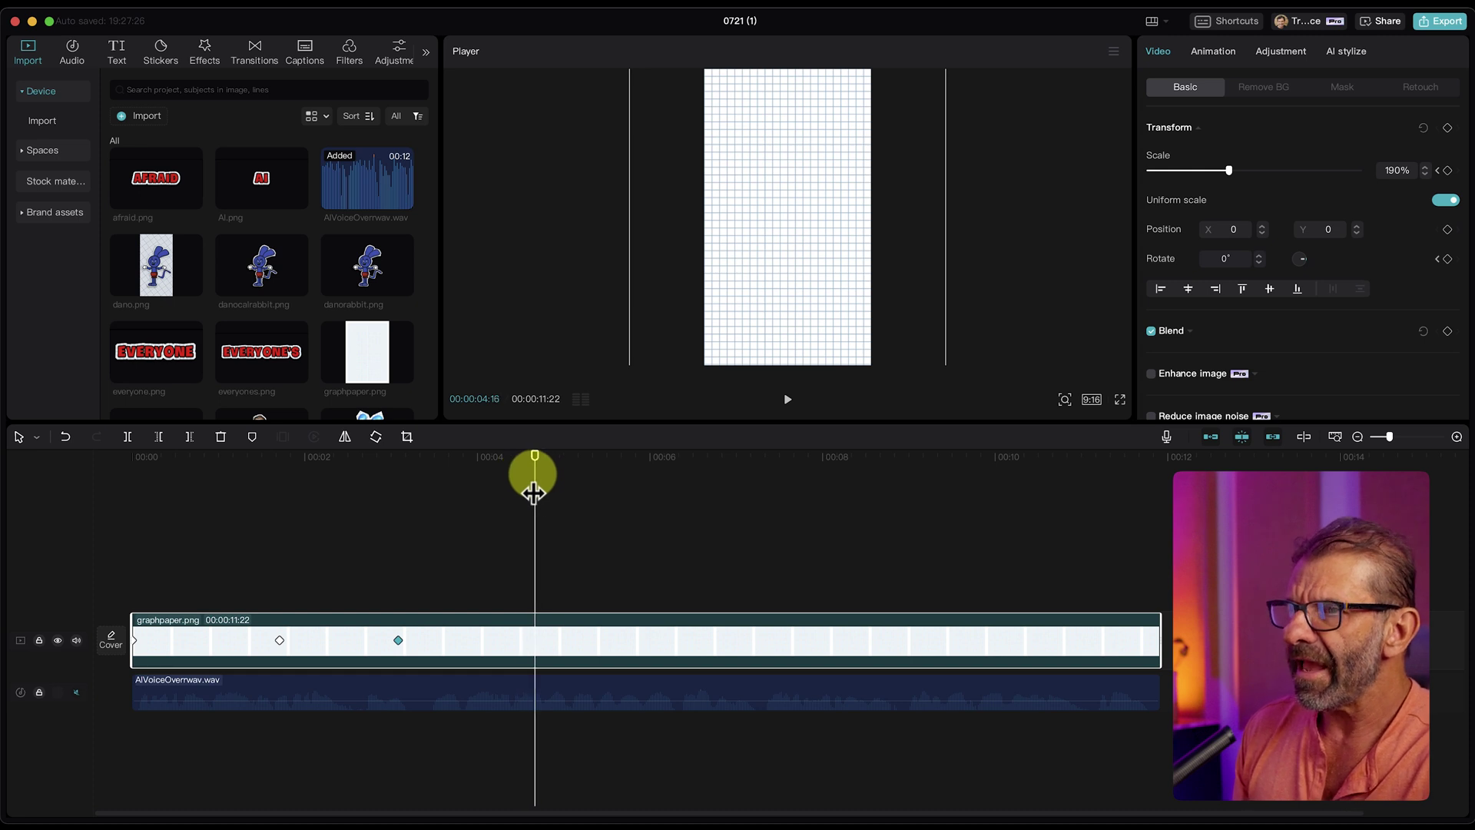
left_click(1097, 146)
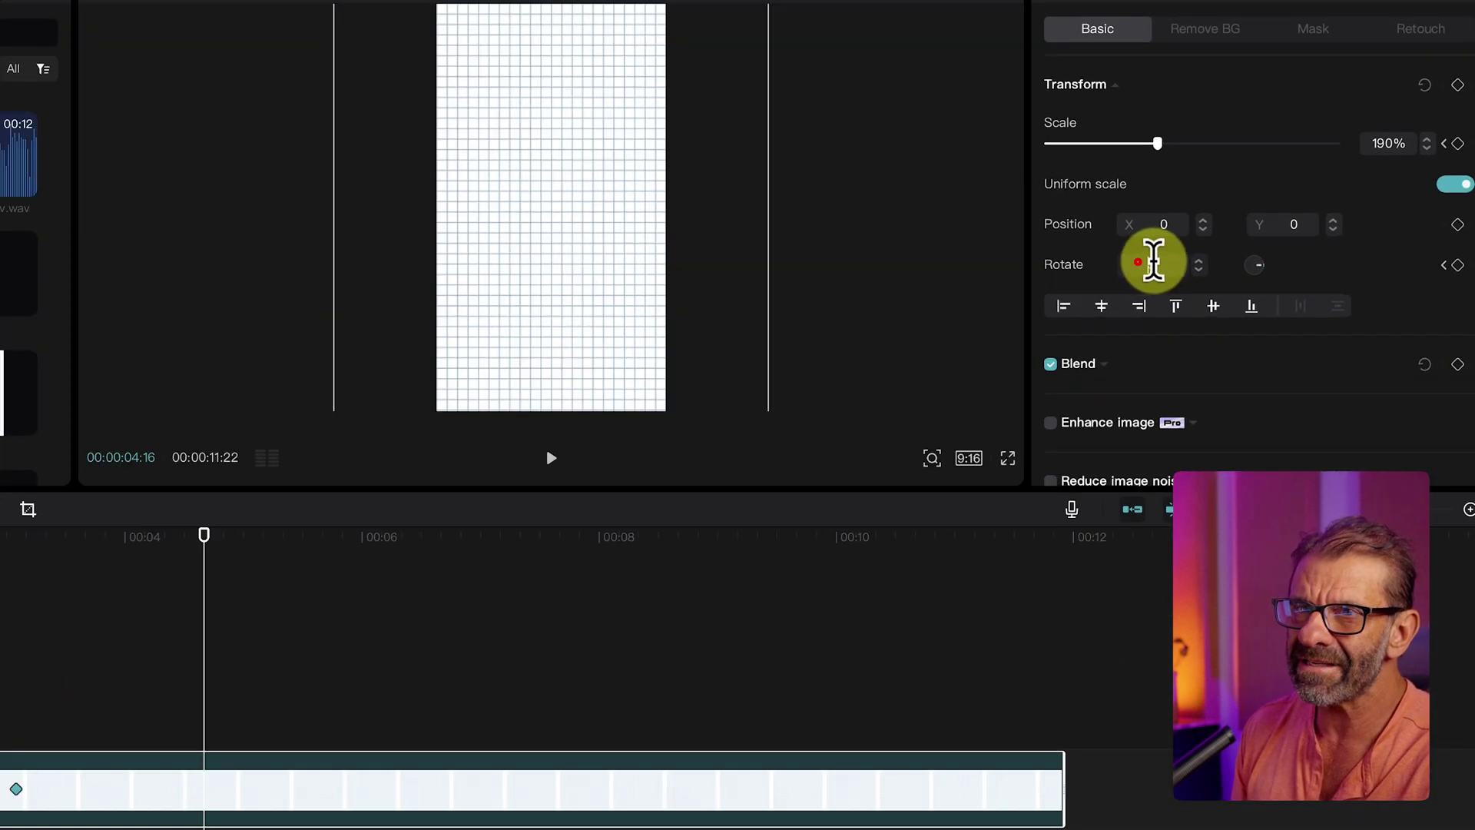
left_click(1150, 263)
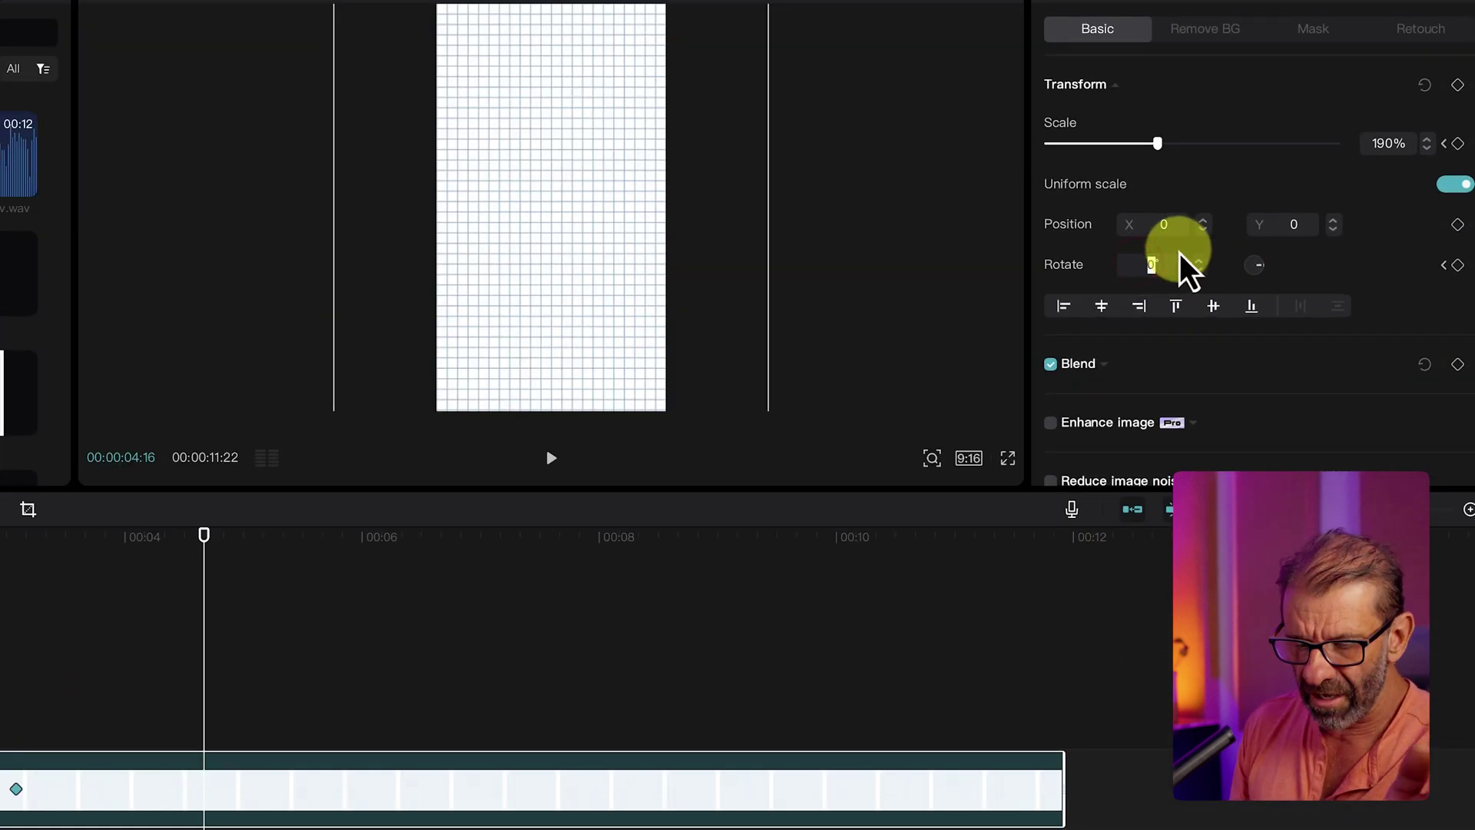
key("Return")
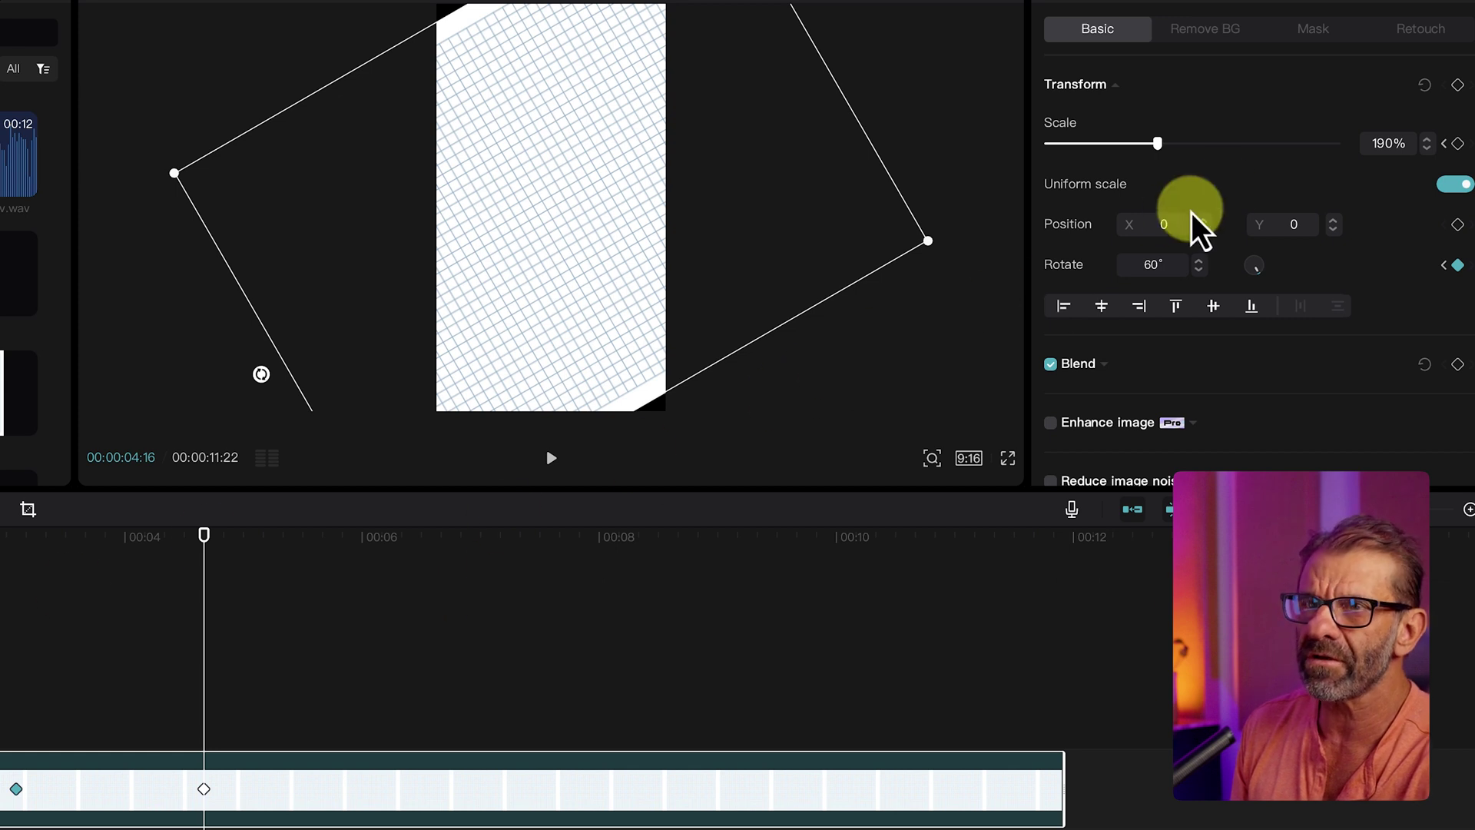
left_click(1372, 146)
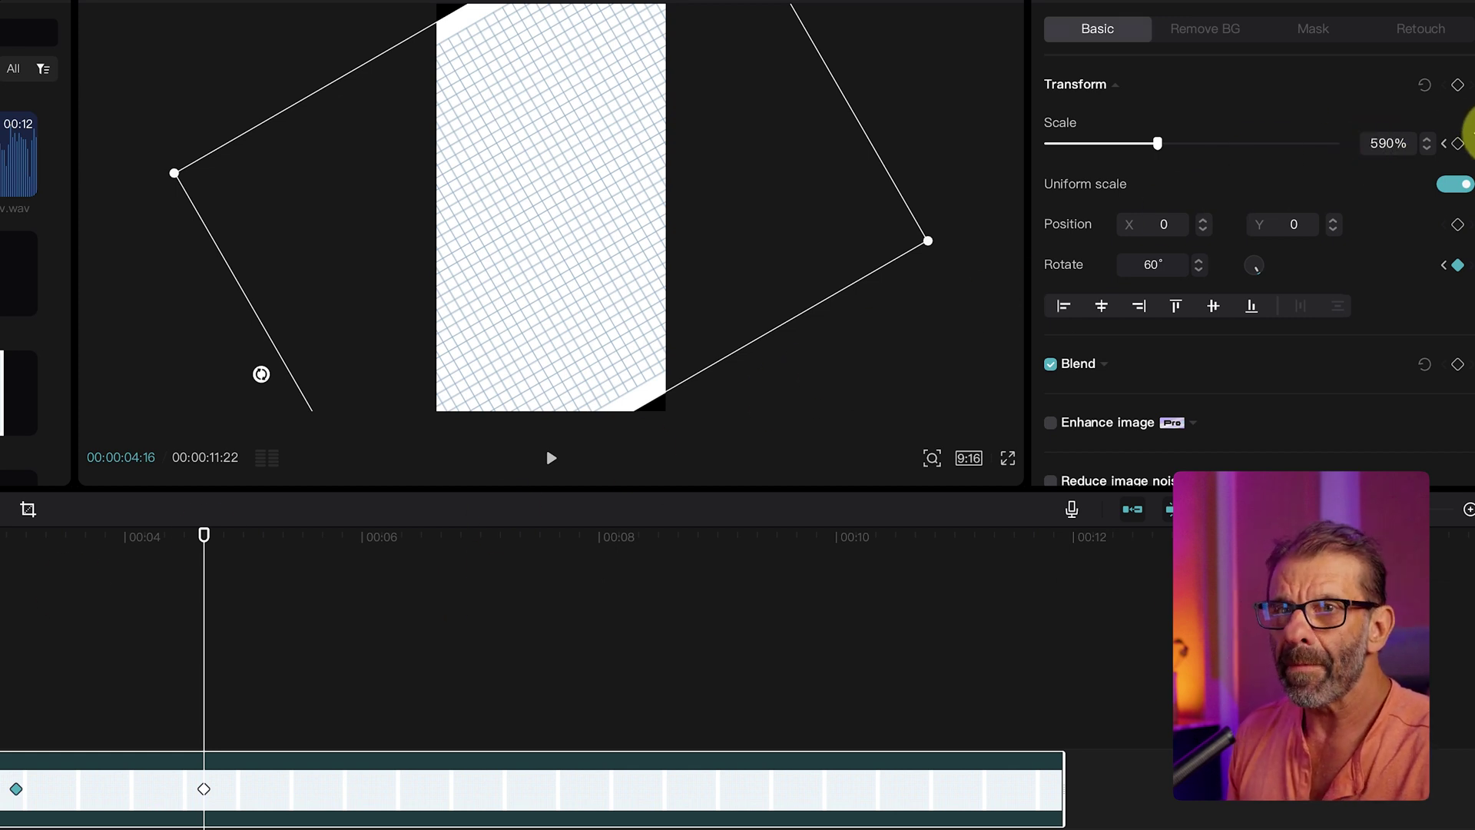
left_click(1460, 141)
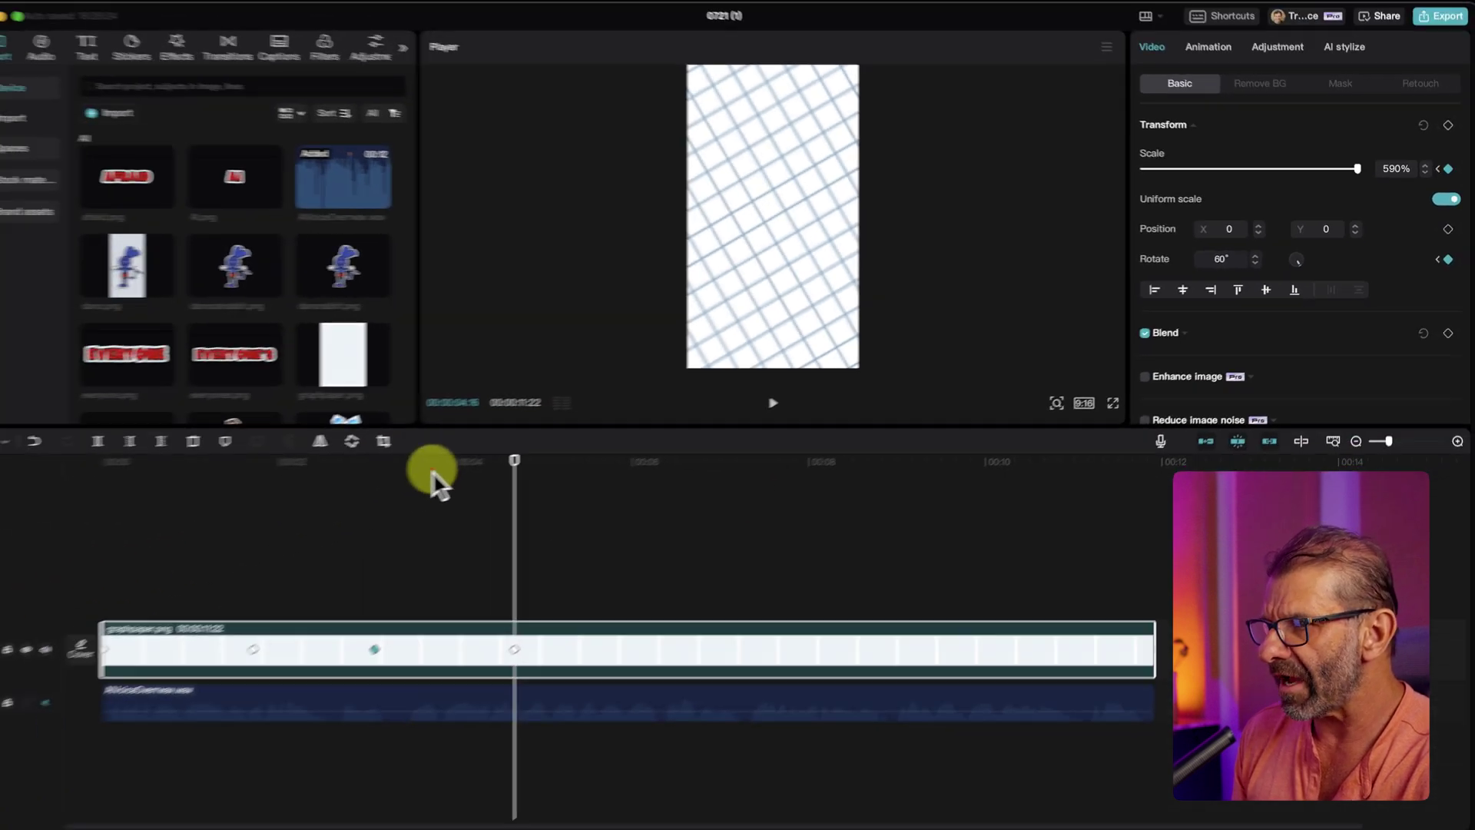
left_click_drag(455, 463, 48, 486)
key("space")
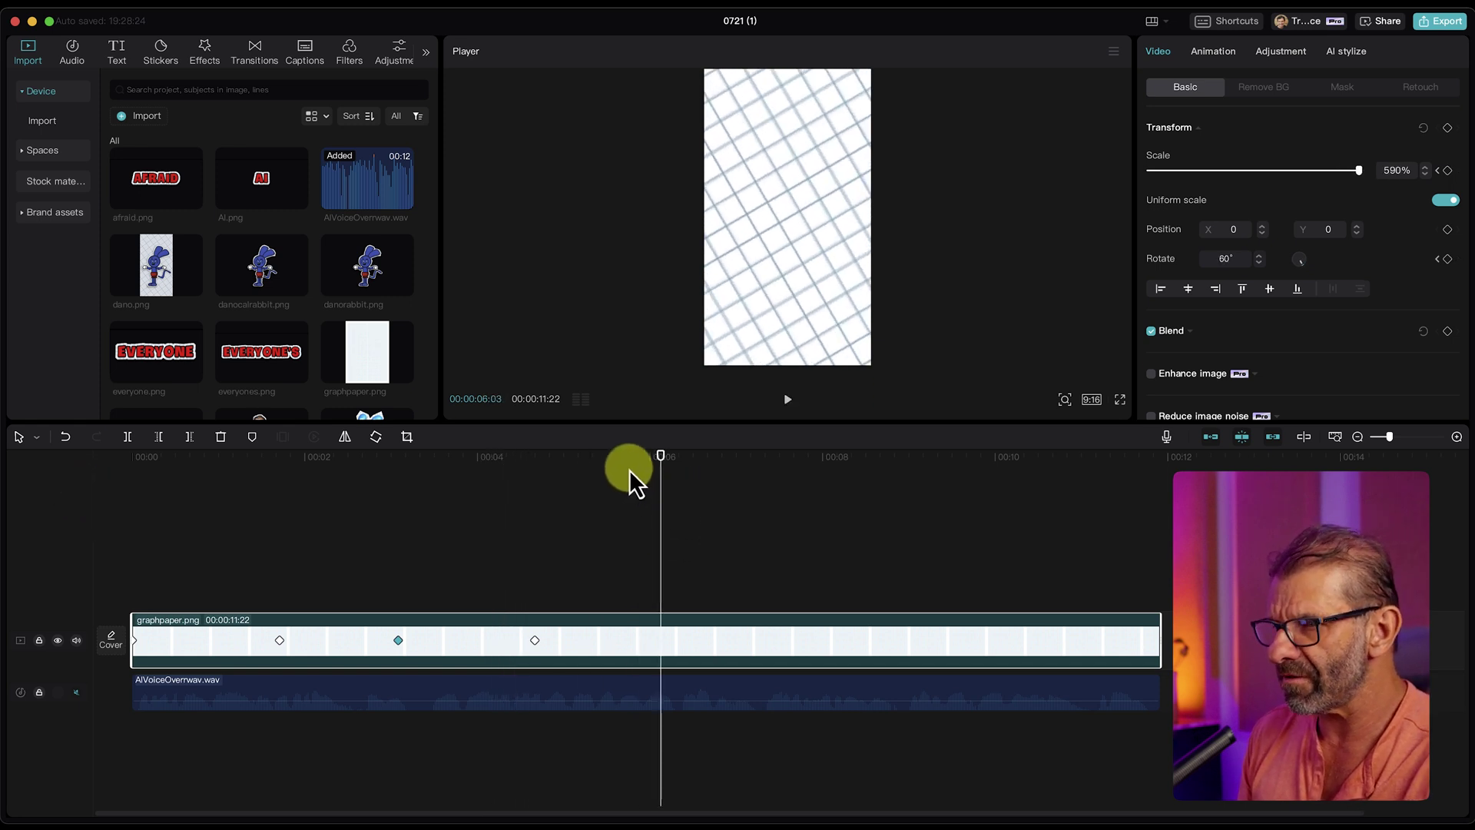
Step: Copy the keyframe at 00:00:03:02, paste it at 00:00:06:13, and play back the full graph paper animation
left_click_drag(629, 469, 422, 484)
left_click(399, 641)
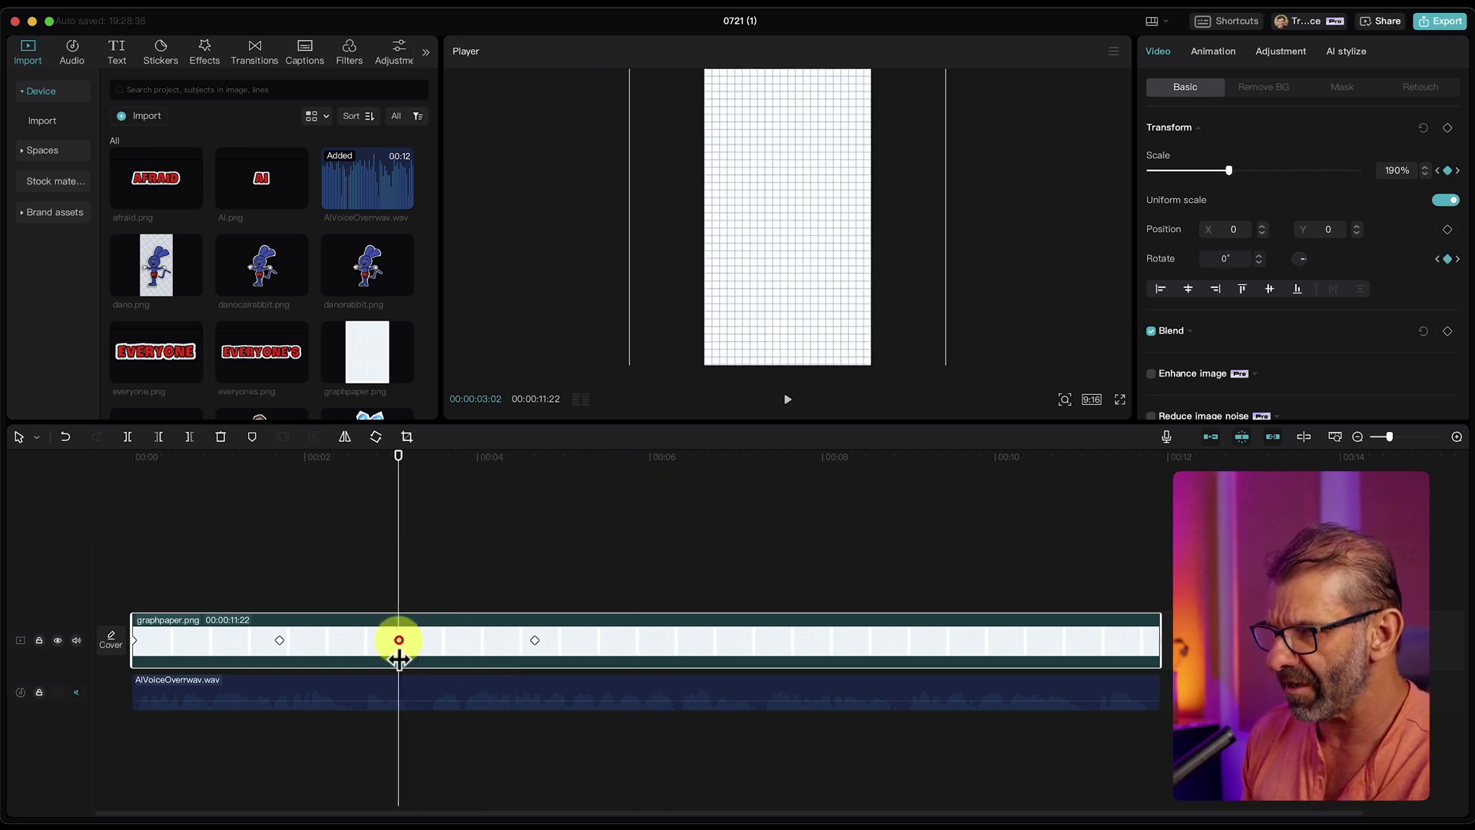
key("super+c")
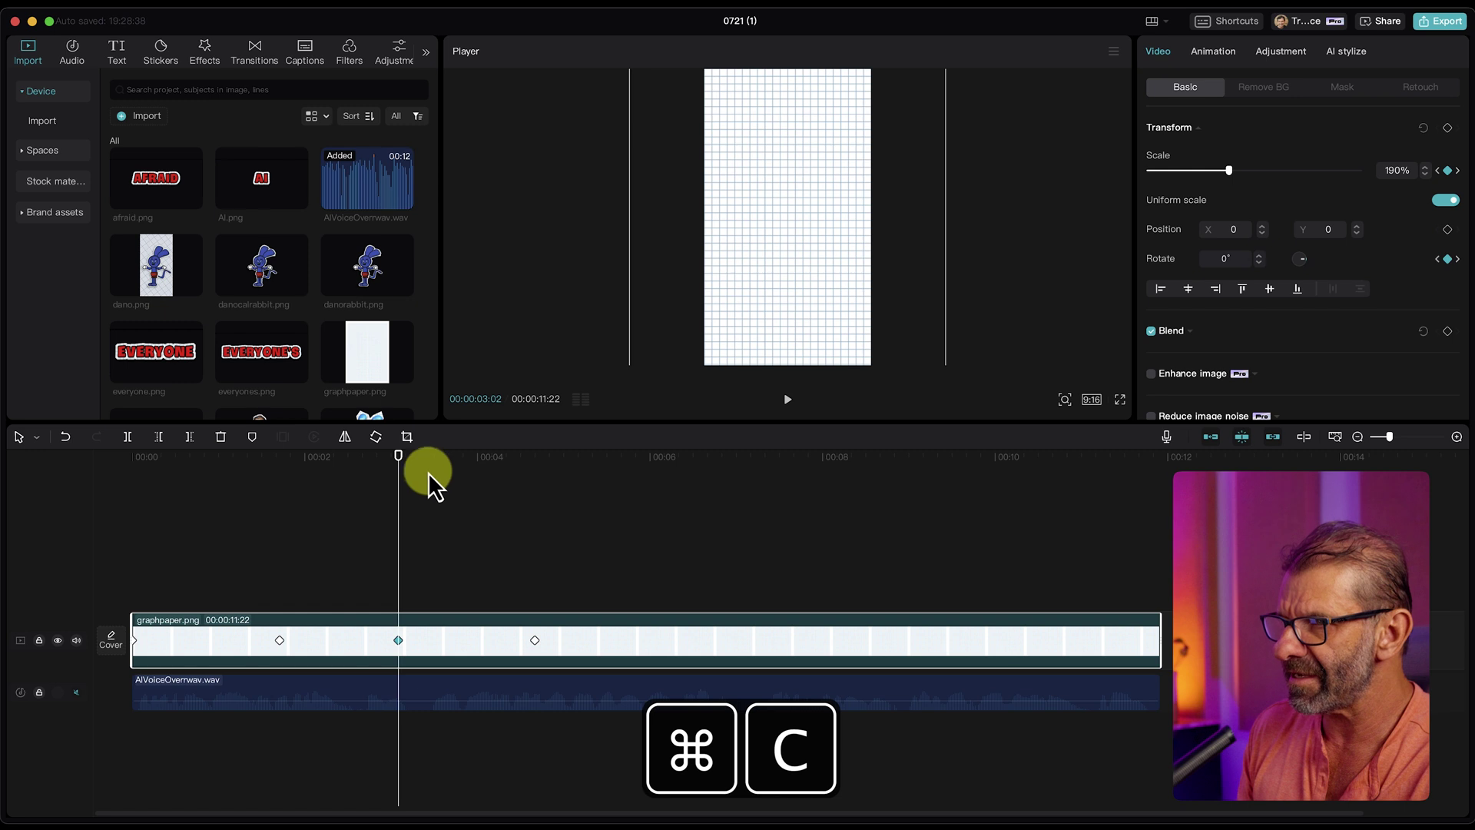
left_click_drag(421, 460, 696, 470)
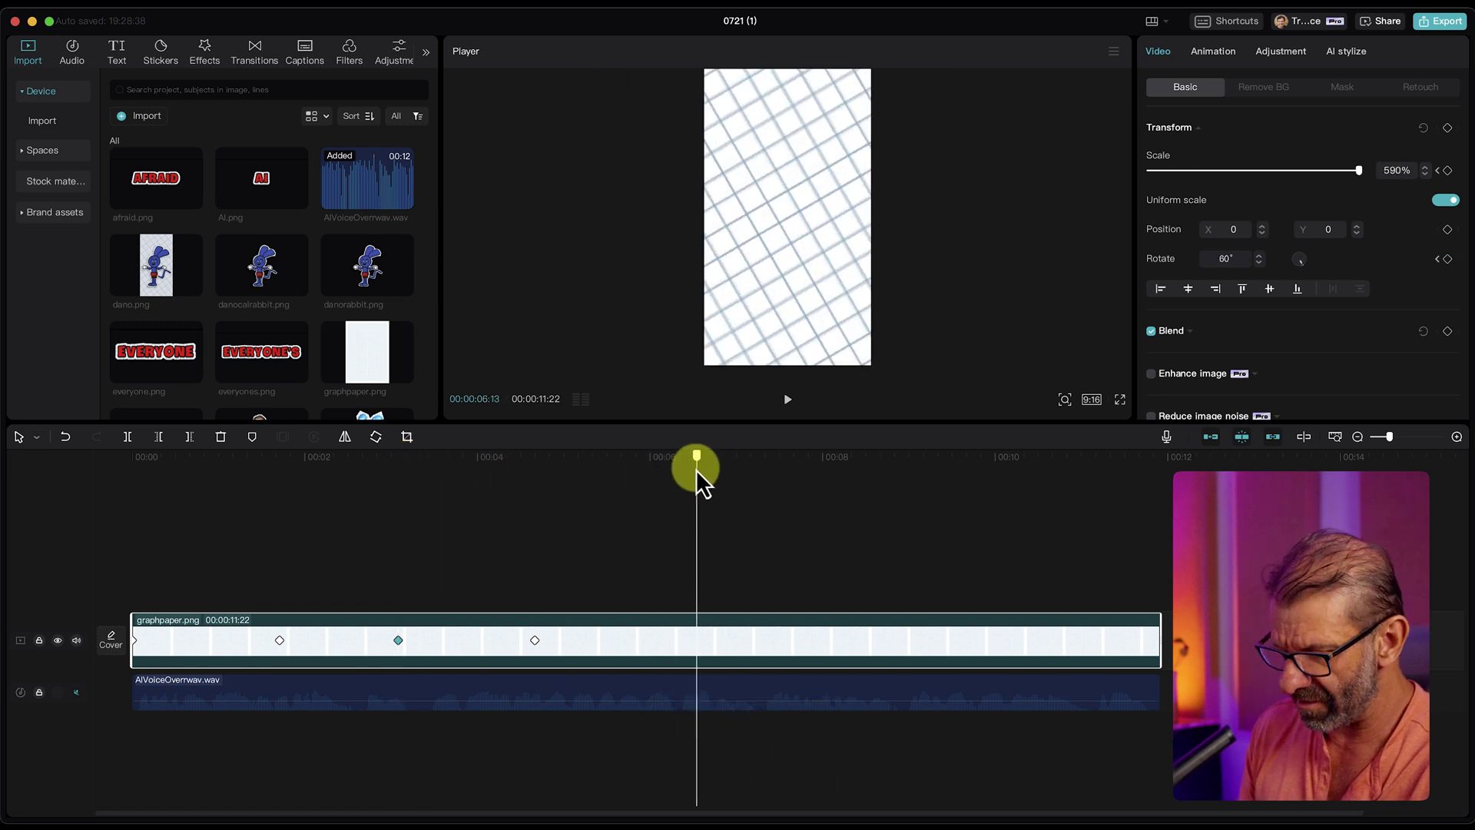
key("super+v")
key("Home")
left_click_drag(44, 519, 385, 553)
key("space")
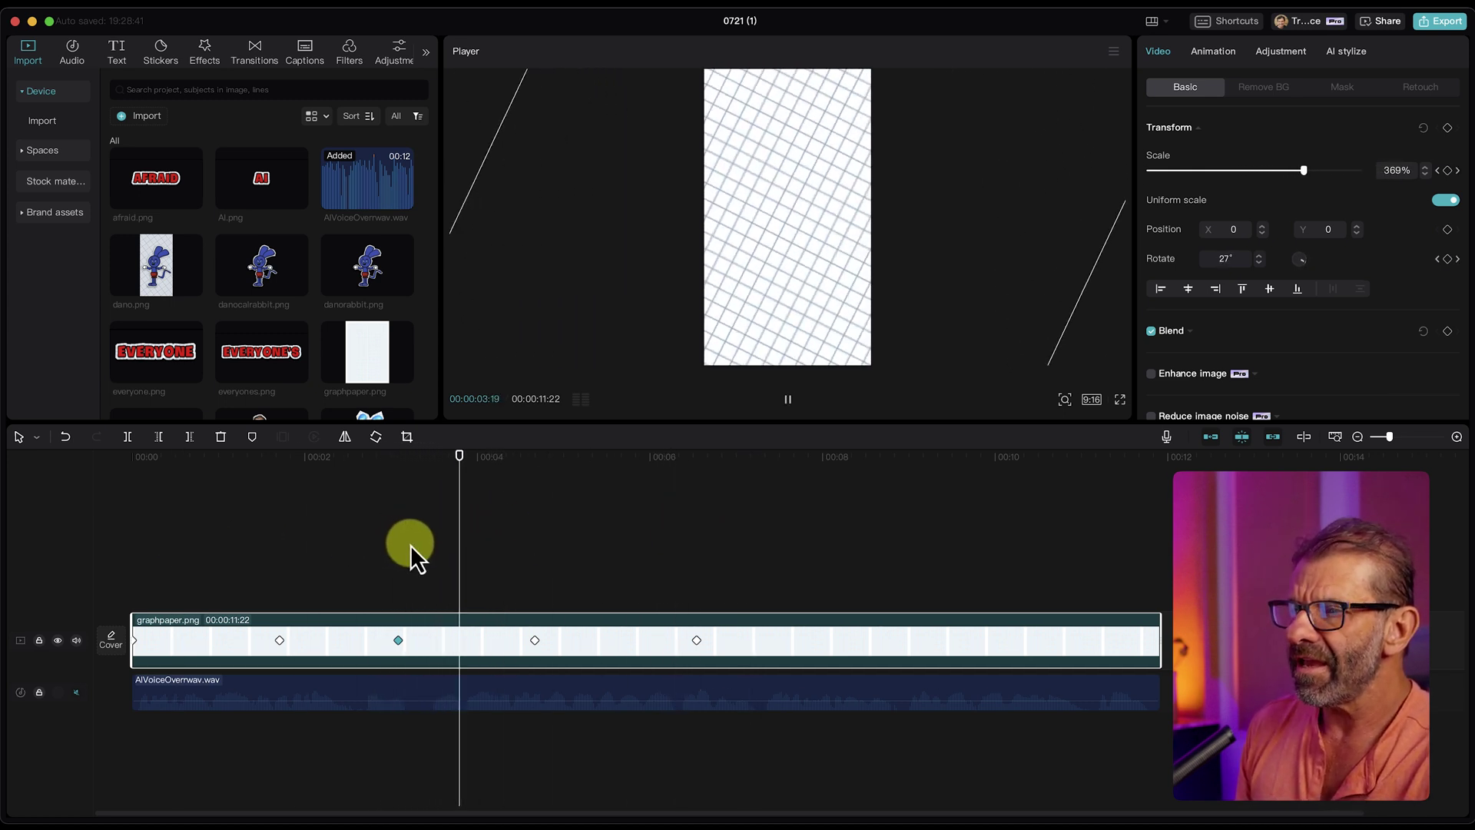
key("space")
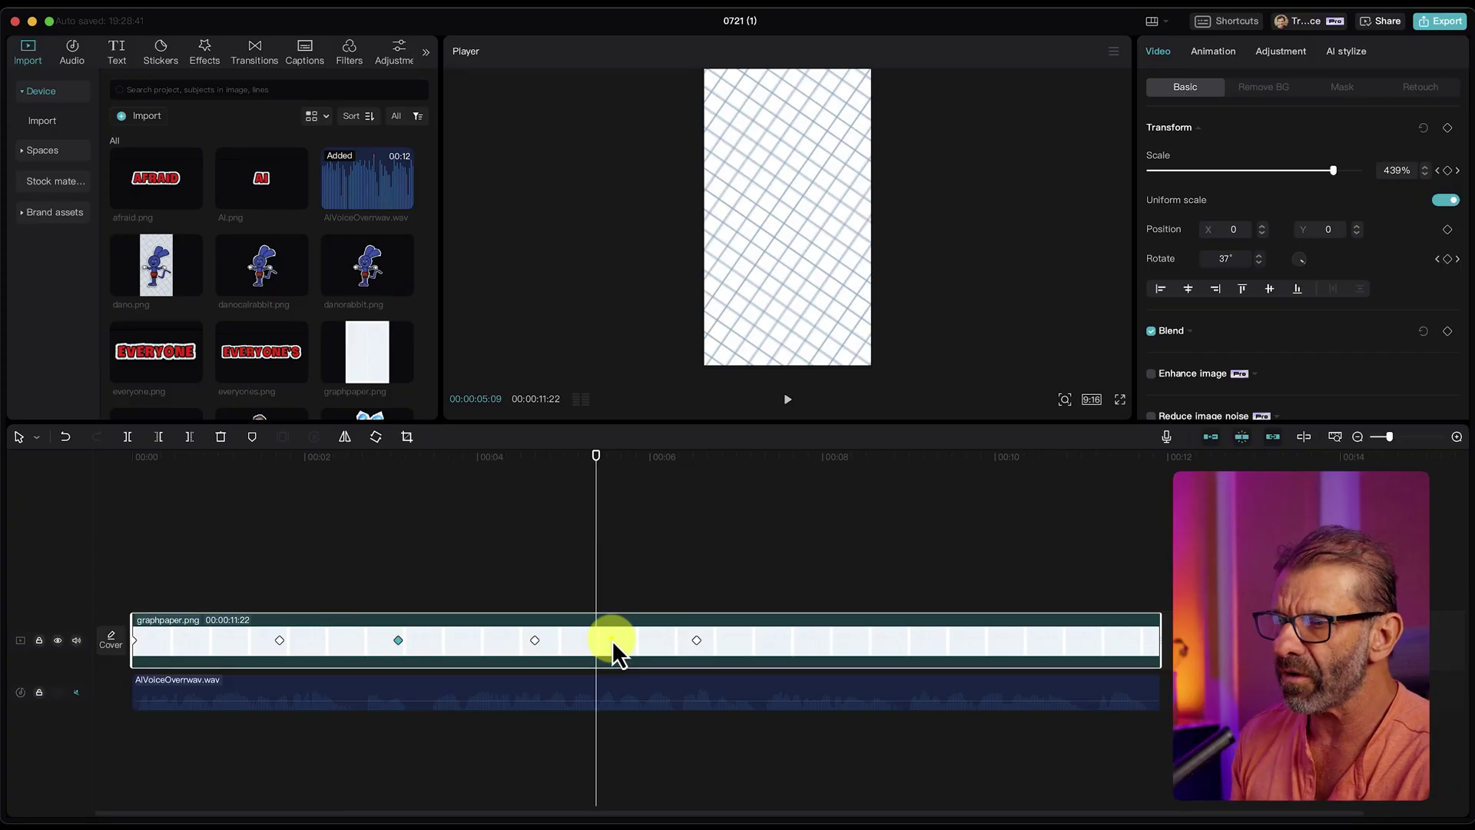
Step: Show the keyframe animation tracks for the graph paper clip
right_click(611, 642)
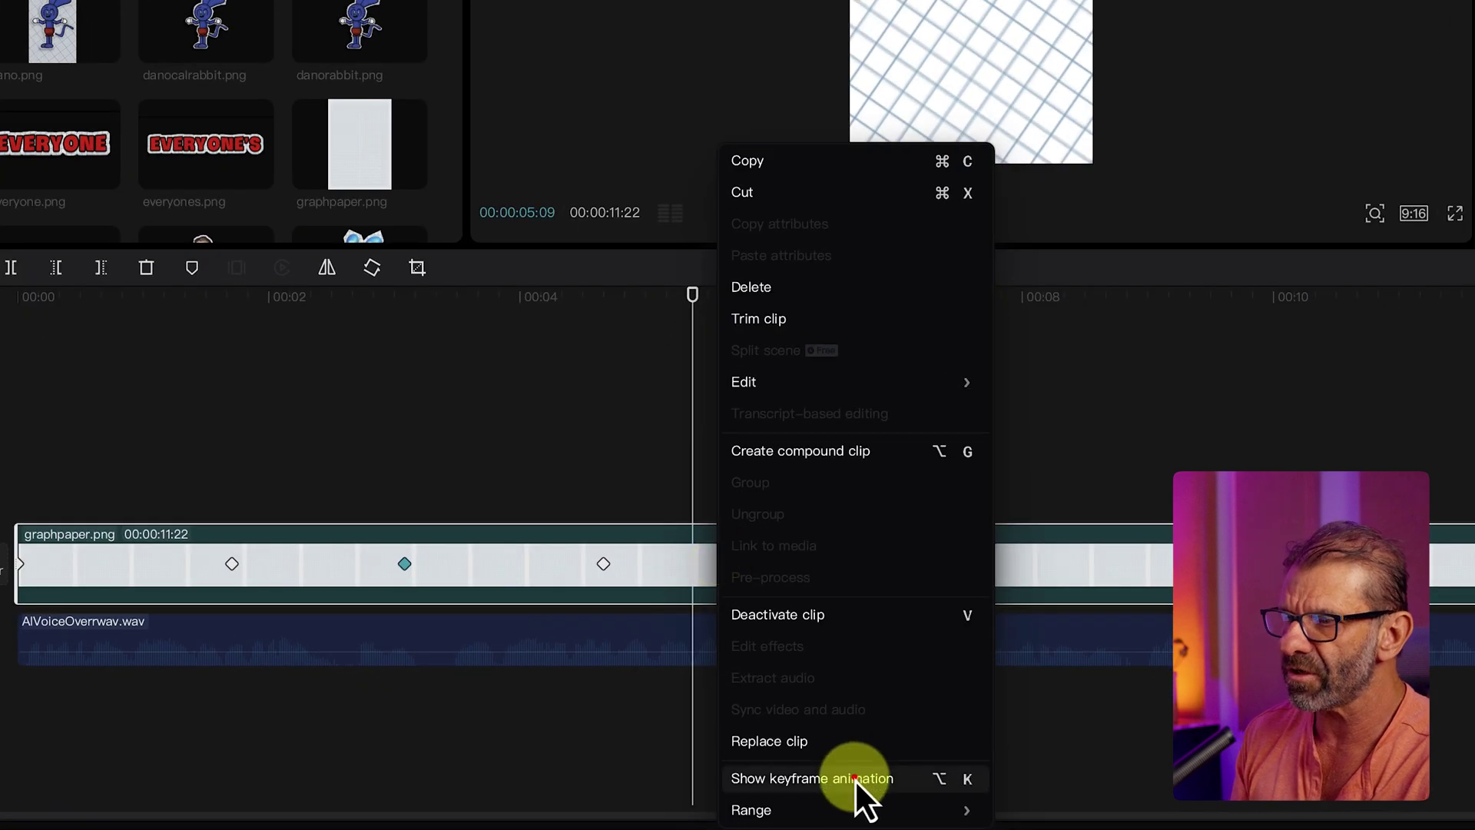
left_click(853, 779)
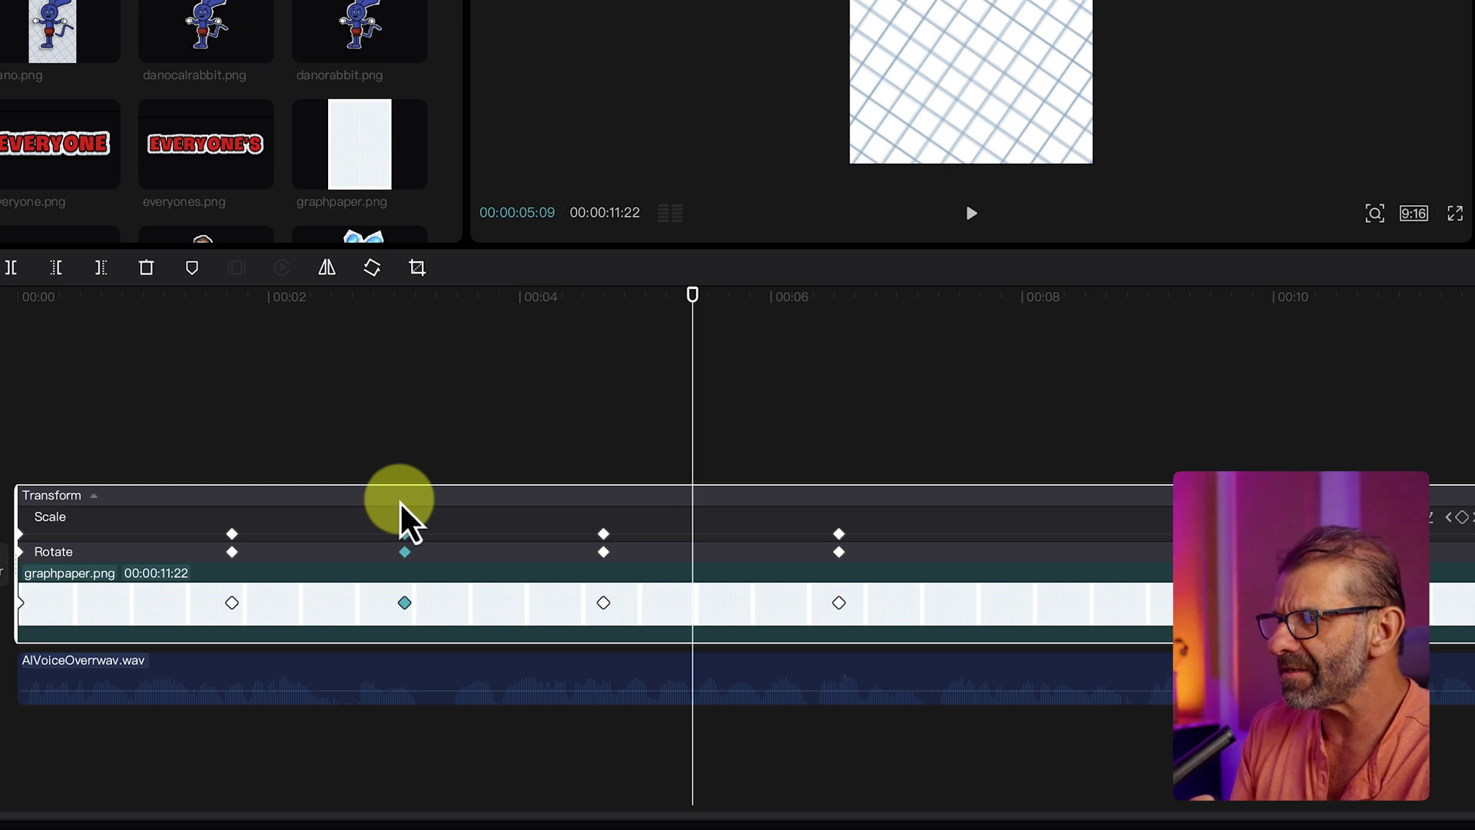
Step: Expand the graph paper's scale curve and apply the smooth curve to all its scale keyframes
left_click(348, 527)
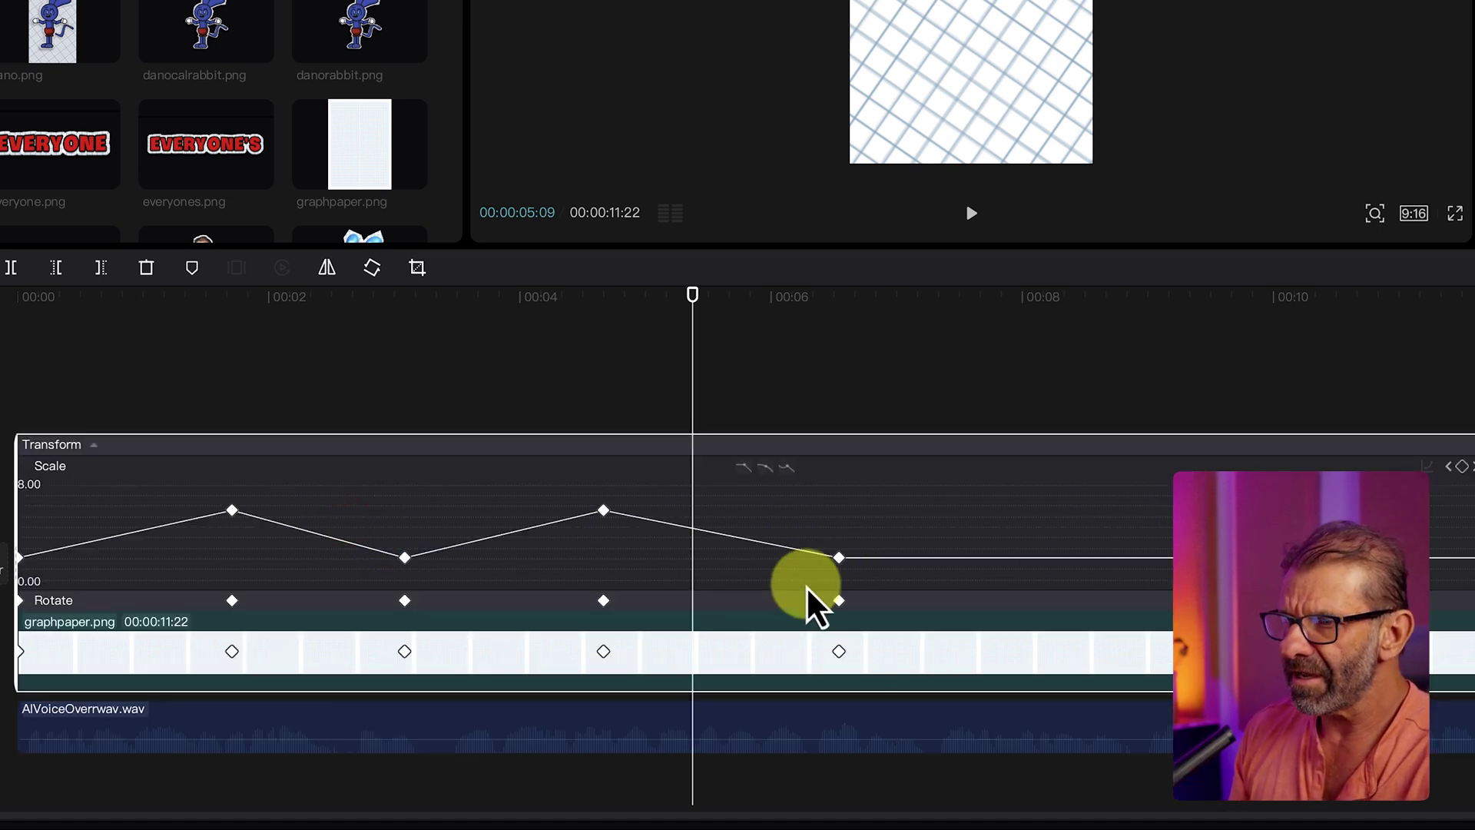
left_click(838, 557)
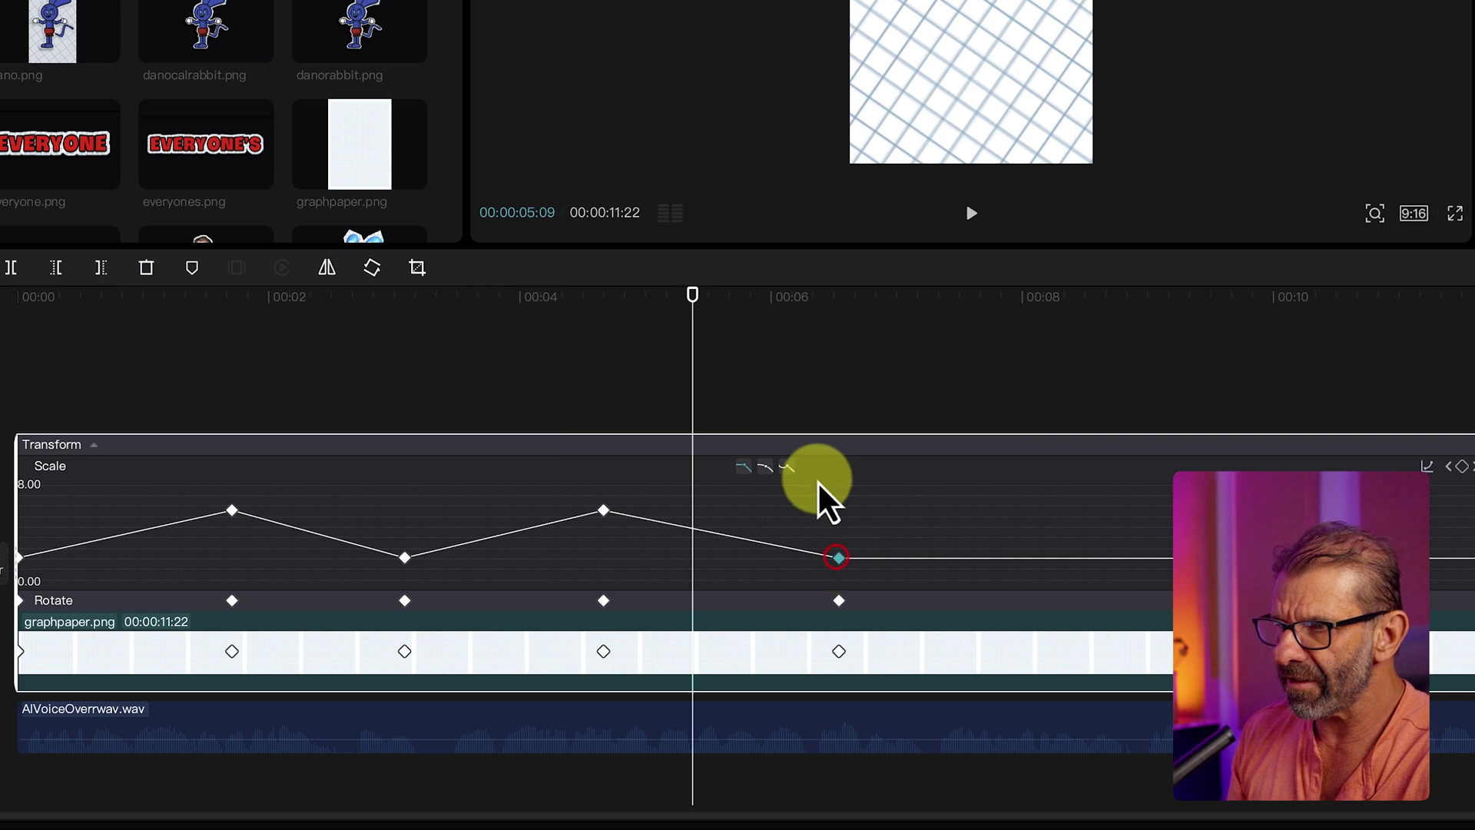
left_click(765, 468)
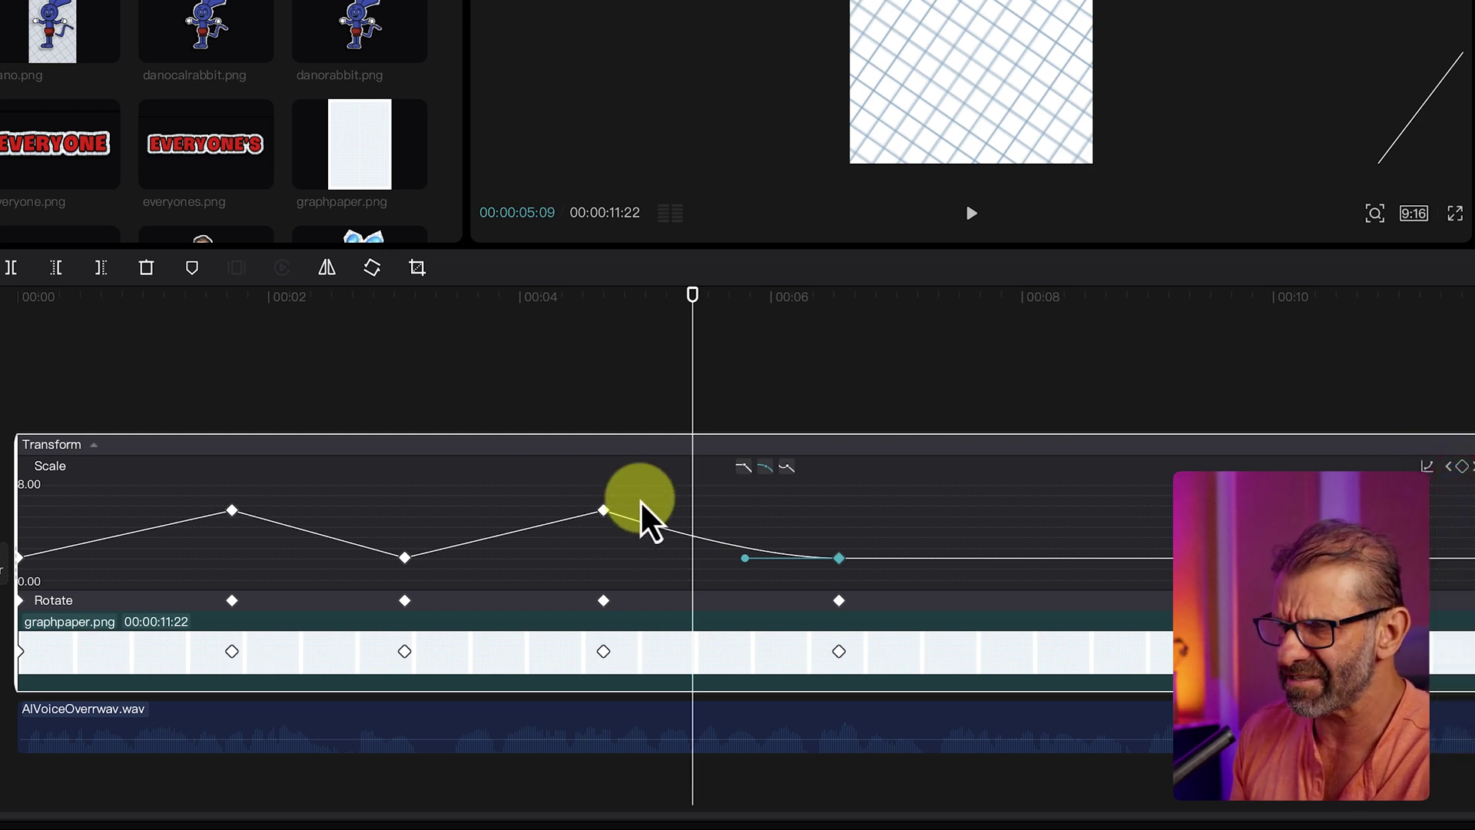
left_click(404, 559)
left_click(761, 466)
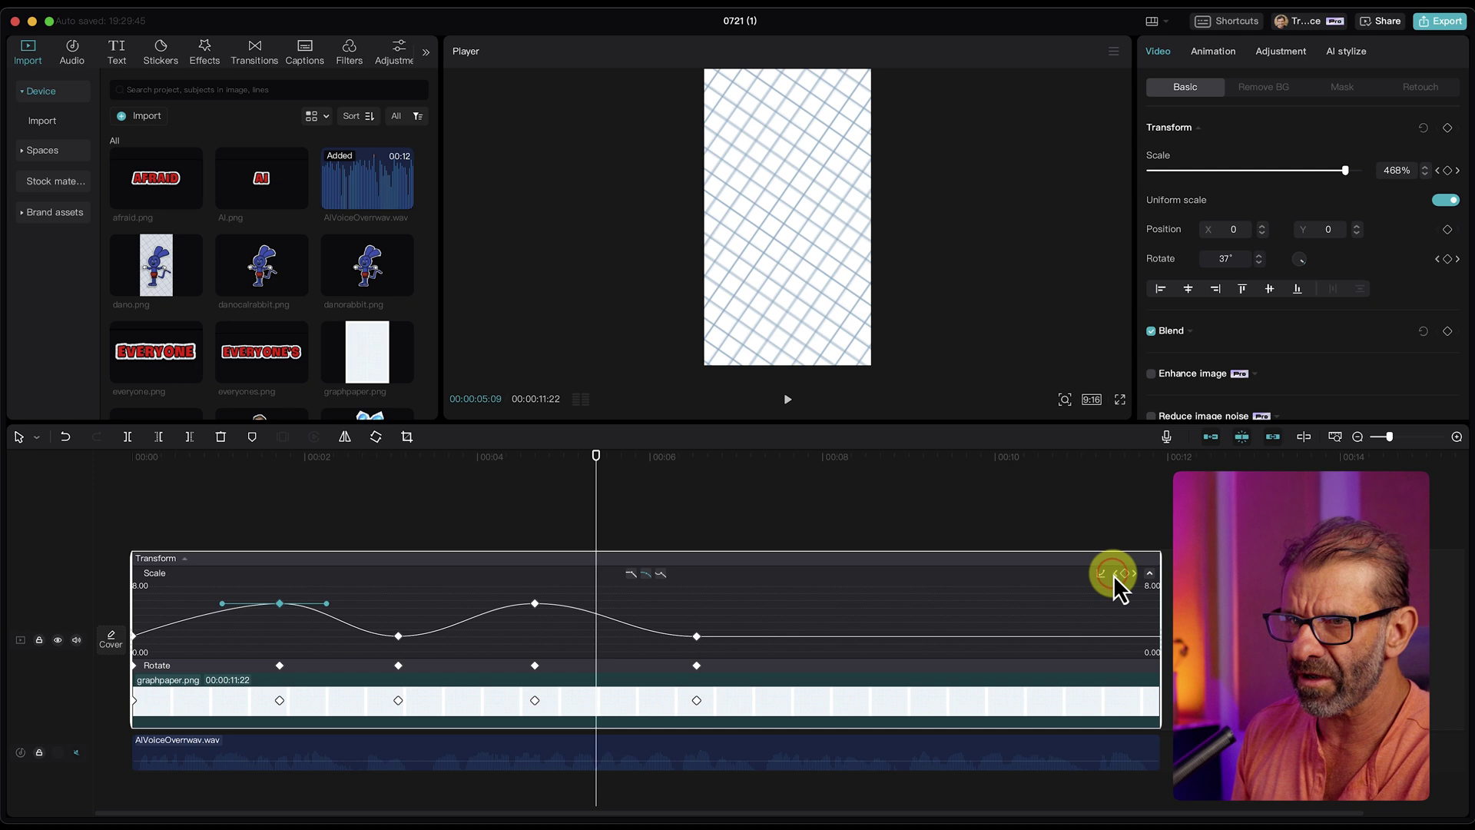
left_click(1114, 574)
left_click(1114, 574)
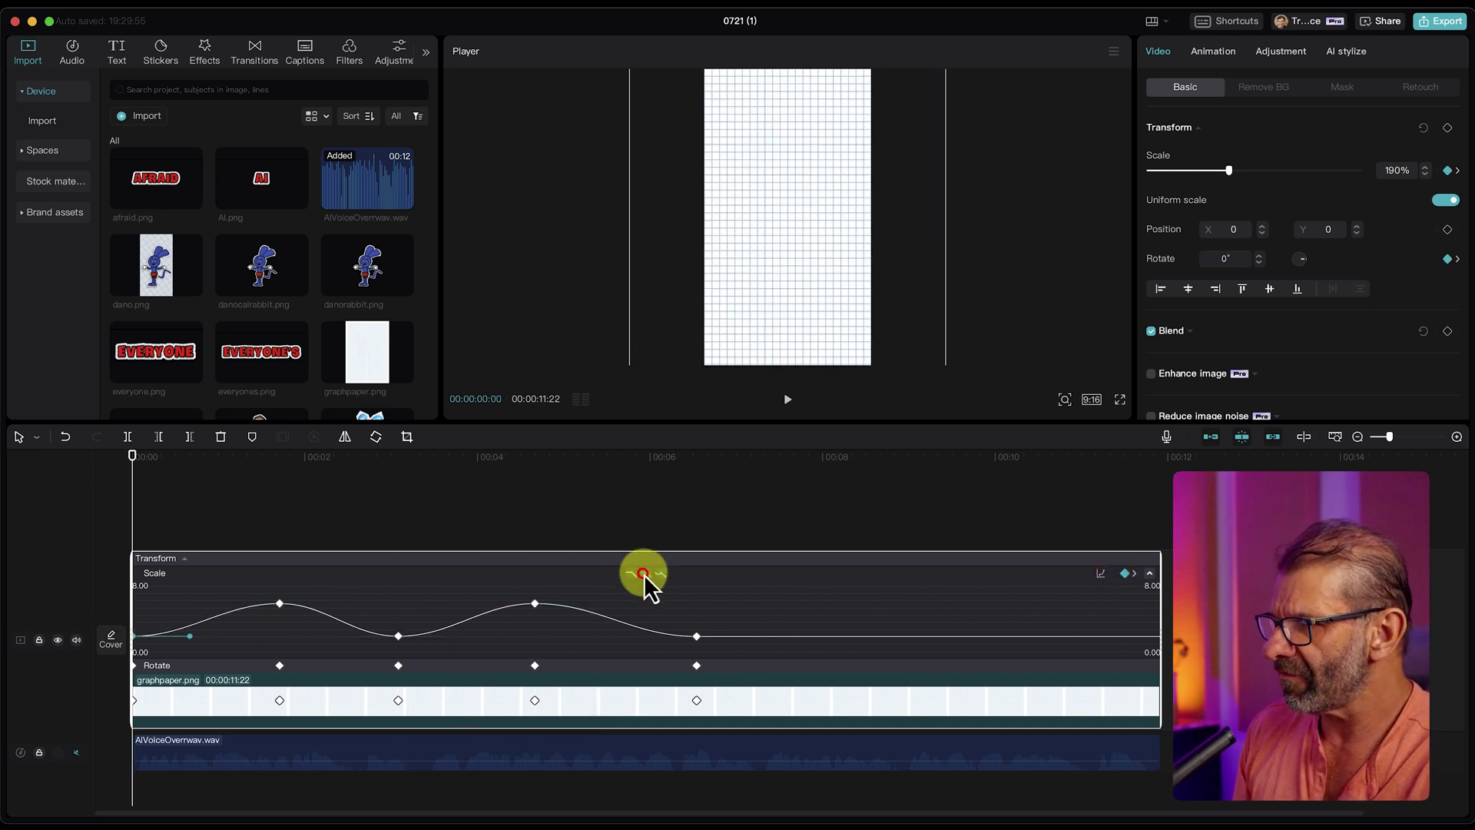
Step: Apply the smooth curve to the graph paper's rotation keyframes and hide the clip's keyframe animation tracks
left_click(430, 668)
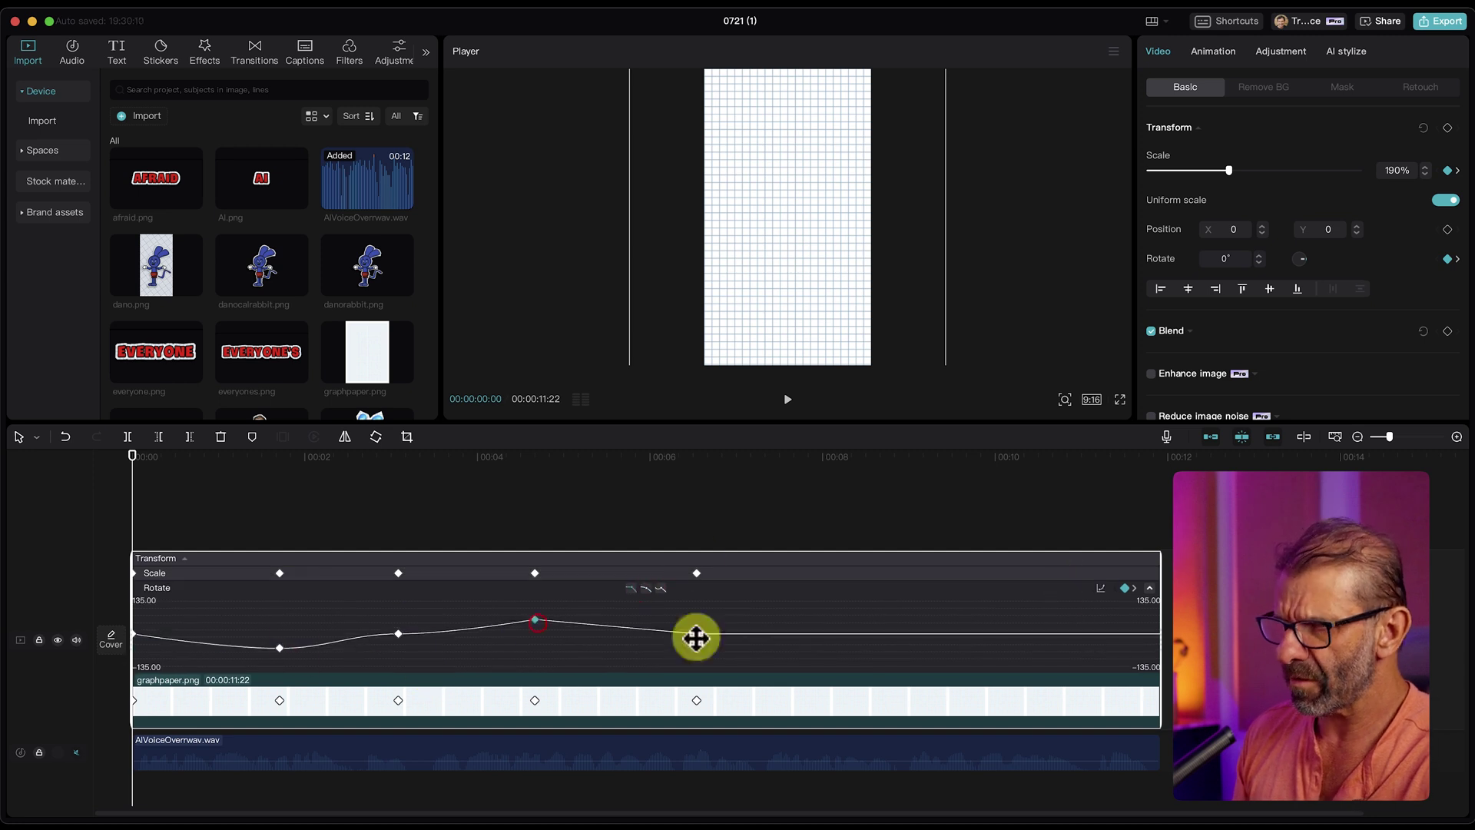
right_click(781, 605)
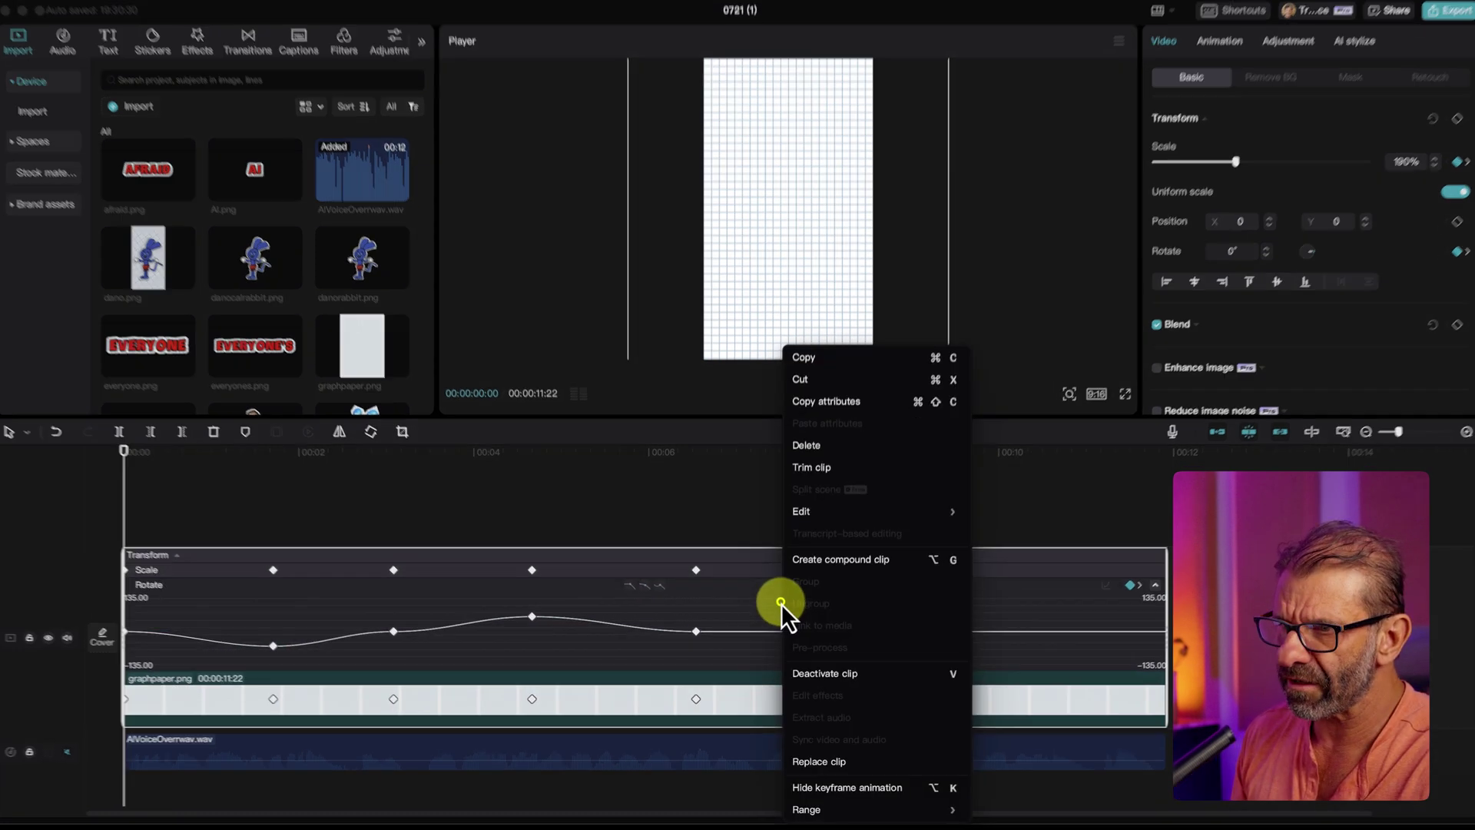
left_click(851, 782)
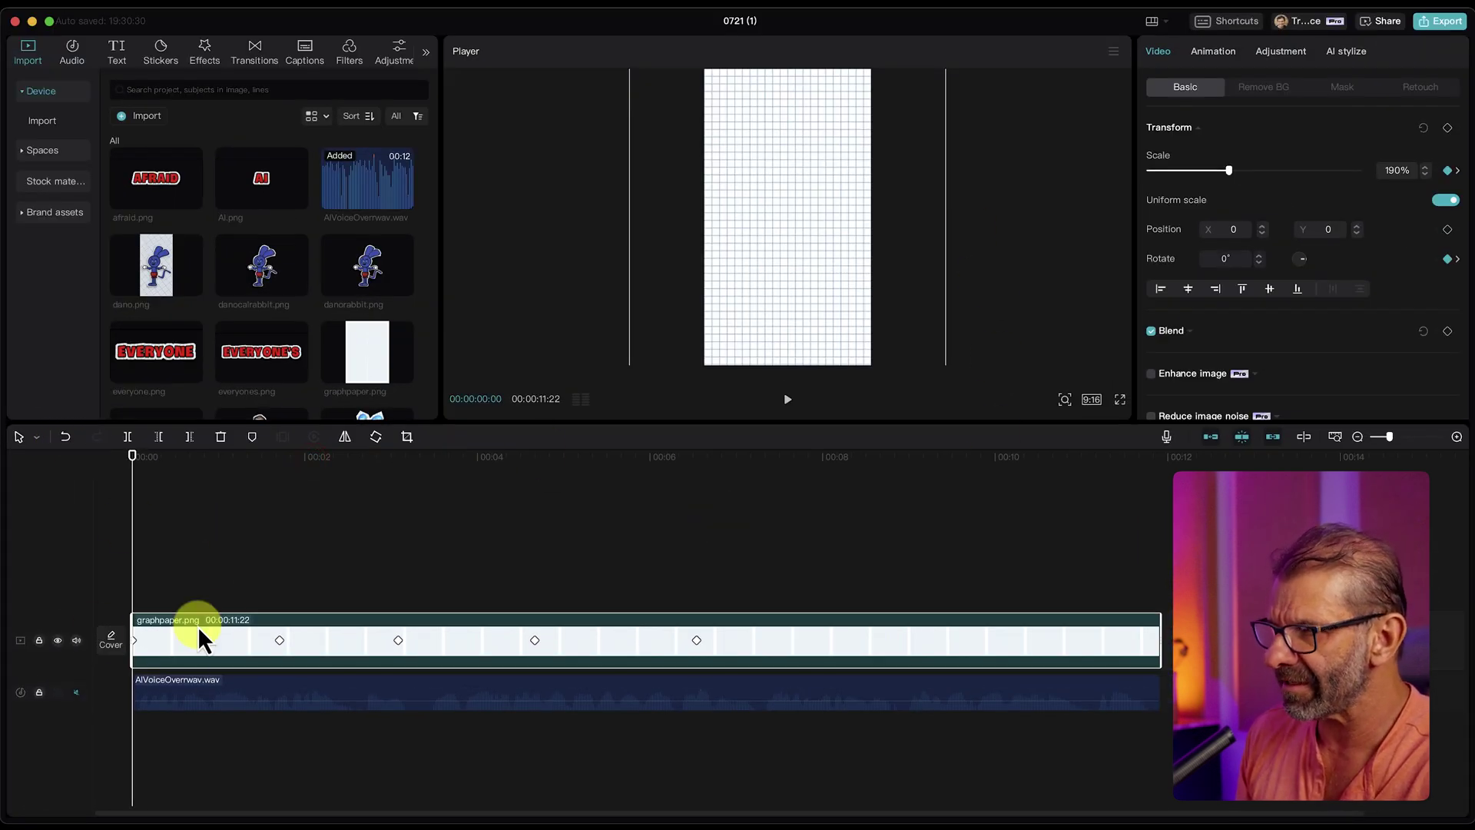
Step: Play back the smoothed graph paper animation from the start
left_click(491, 550)
key("Home")
key("space")
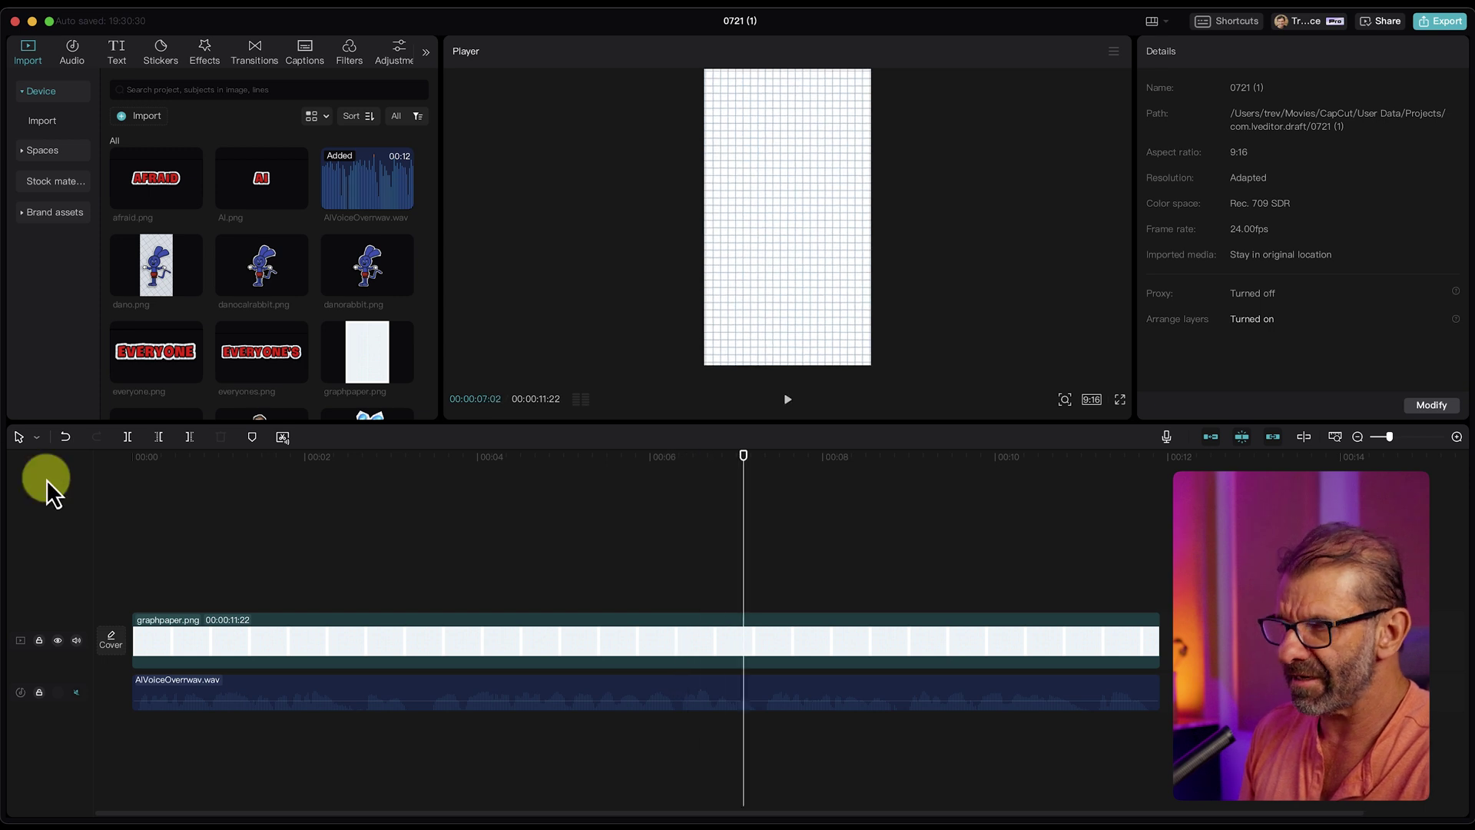
Step: Copy the graph paper's keyframe at 00:00:01:16 and paste it at 00:00:08:04
left_click(289, 633)
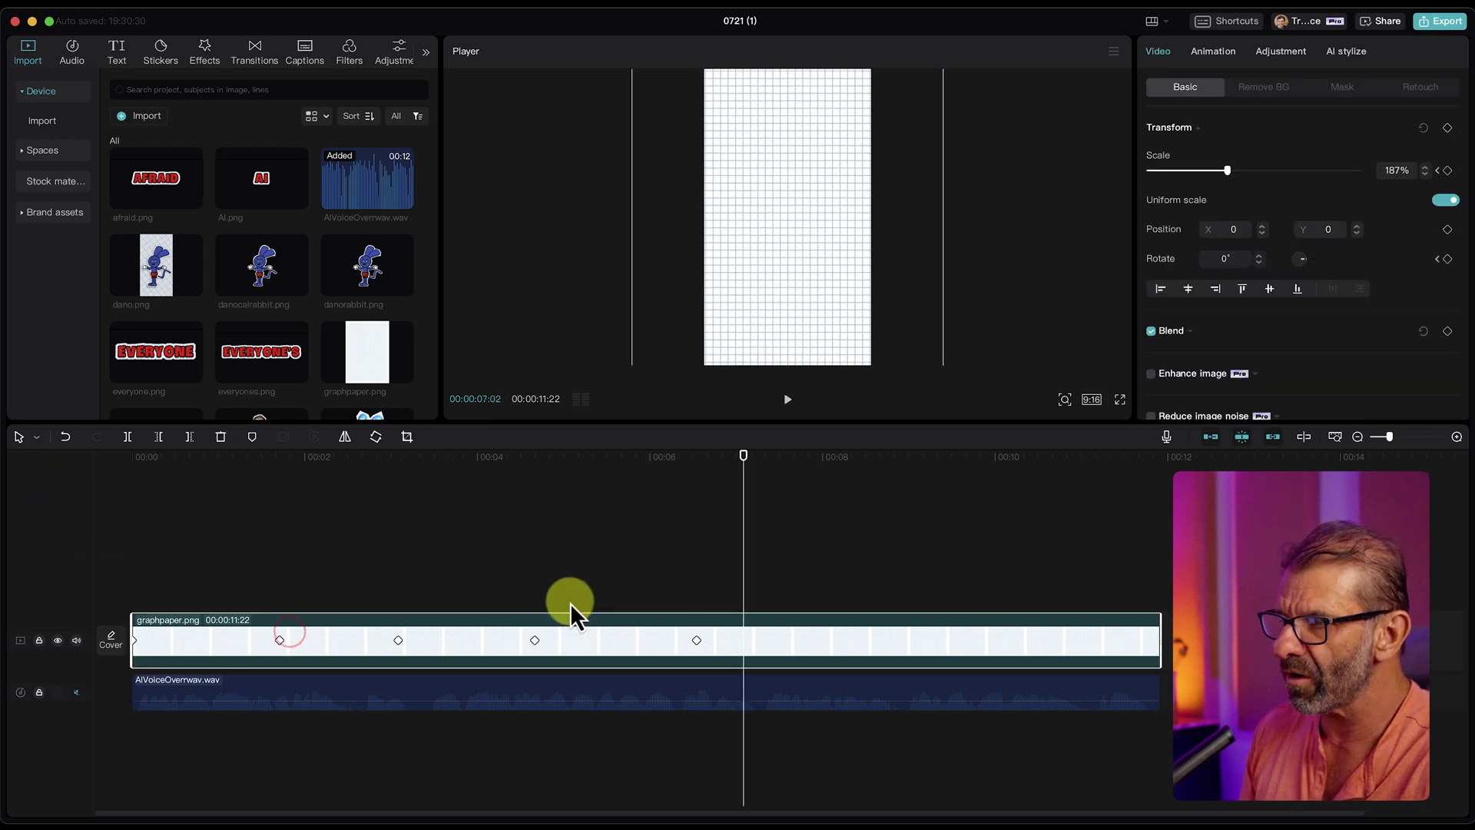
key("ctrl+z")
left_click(800, 638)
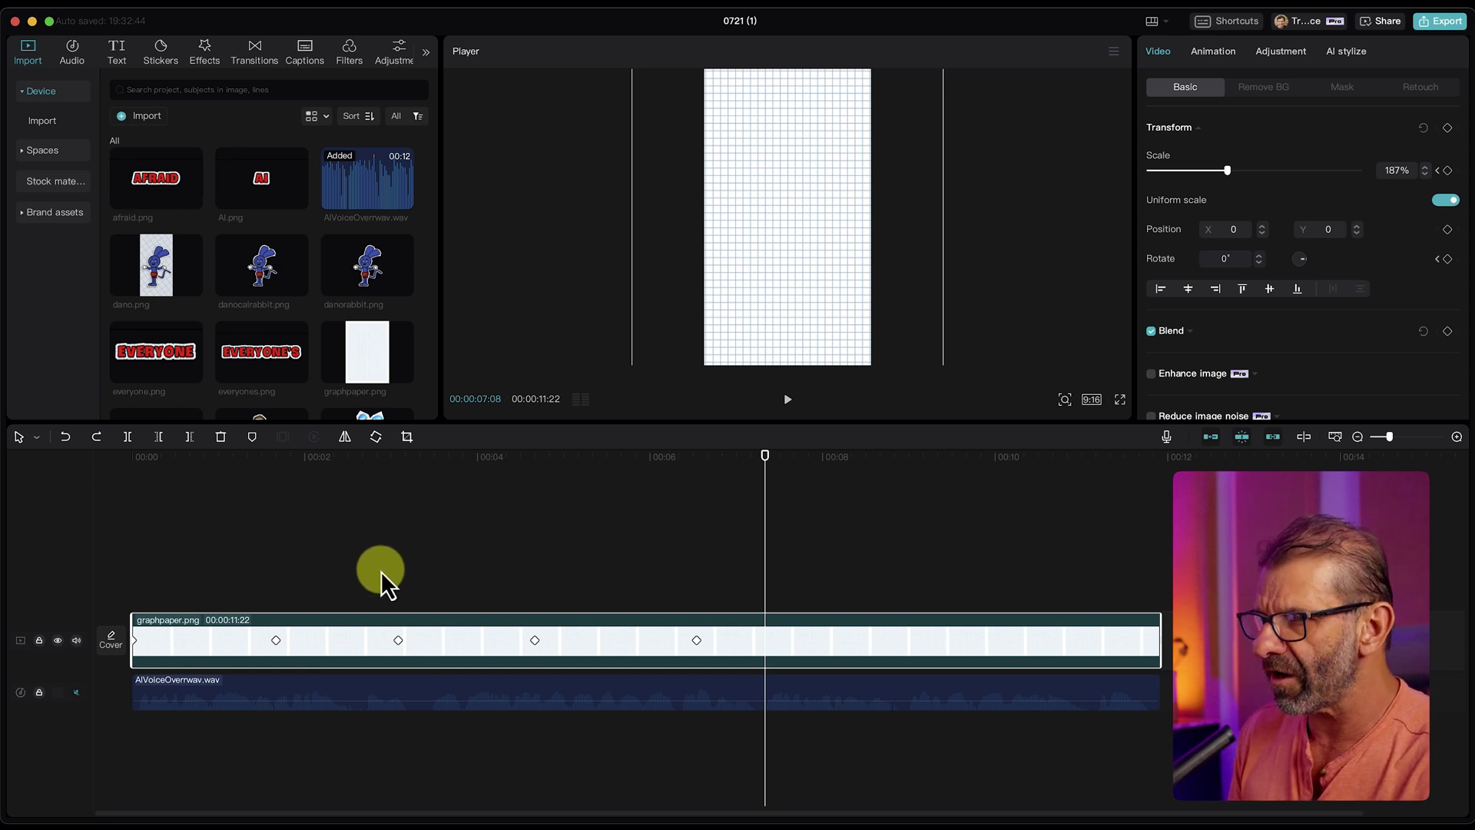
left_click_drag(781, 475, 695, 527)
left_click(275, 639)
left_click(276, 641)
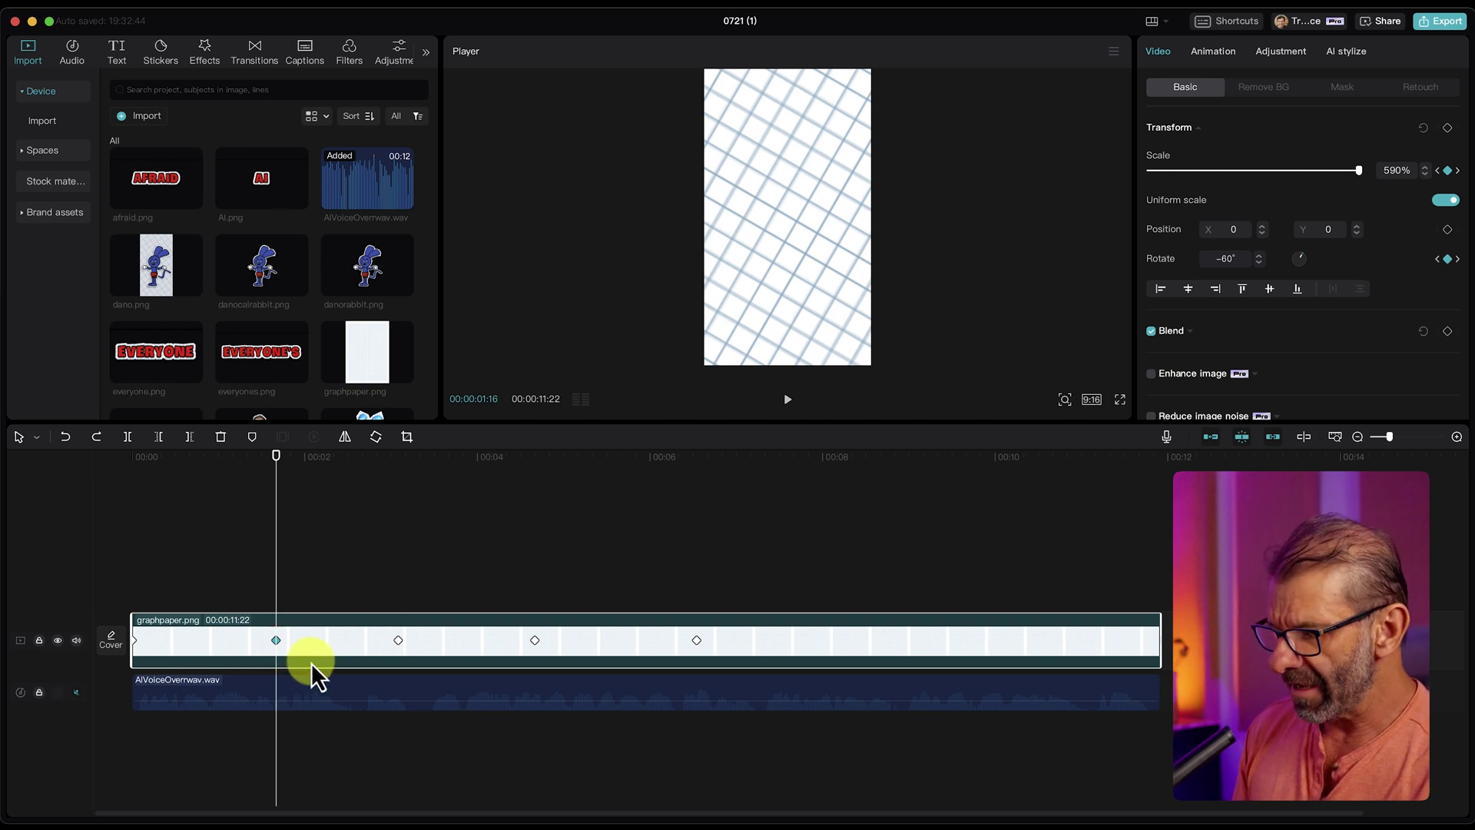
key("super+c")
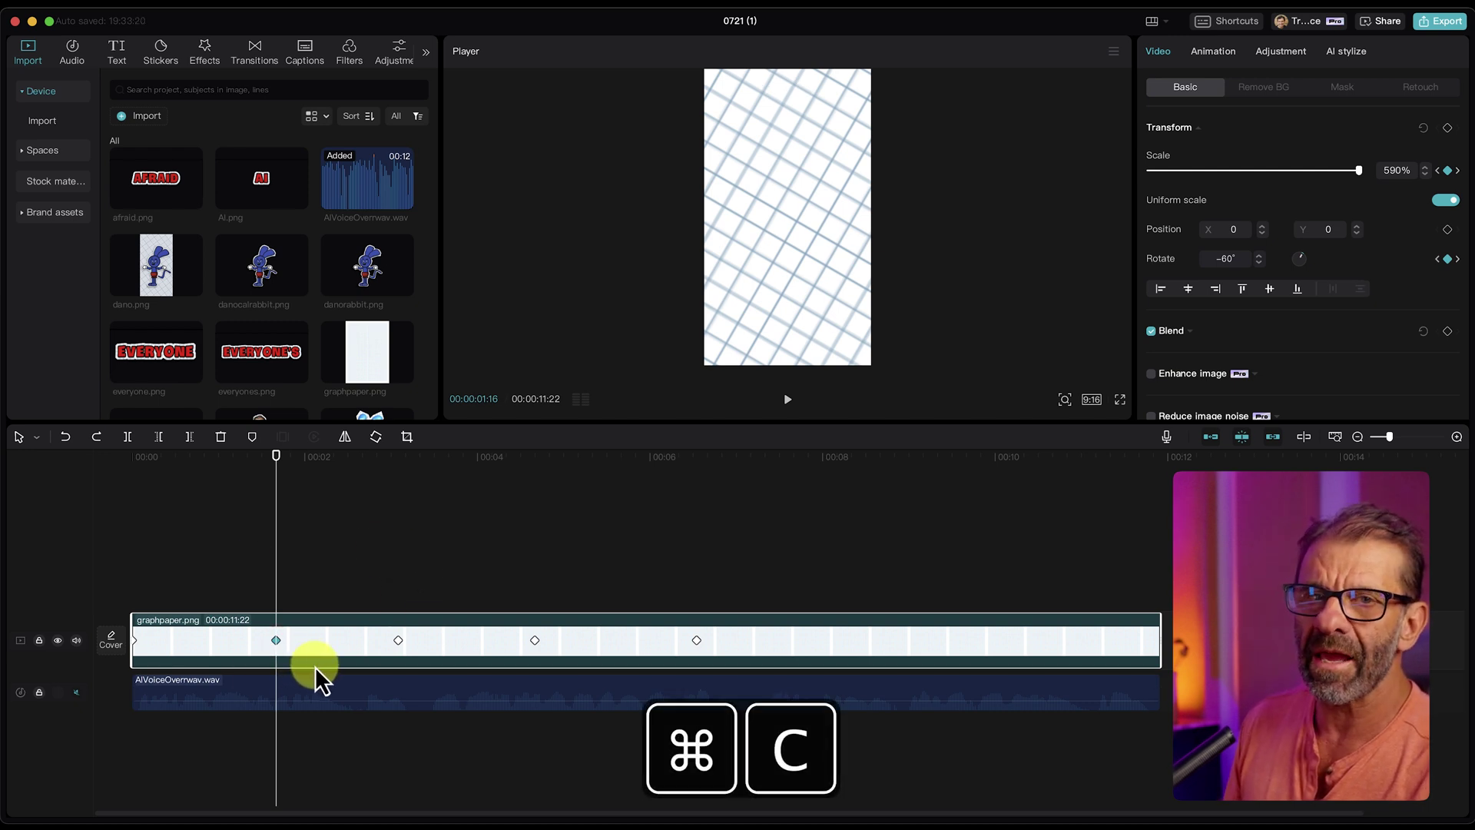
left_click_drag(289, 467, 838, 509)
key("super+v")
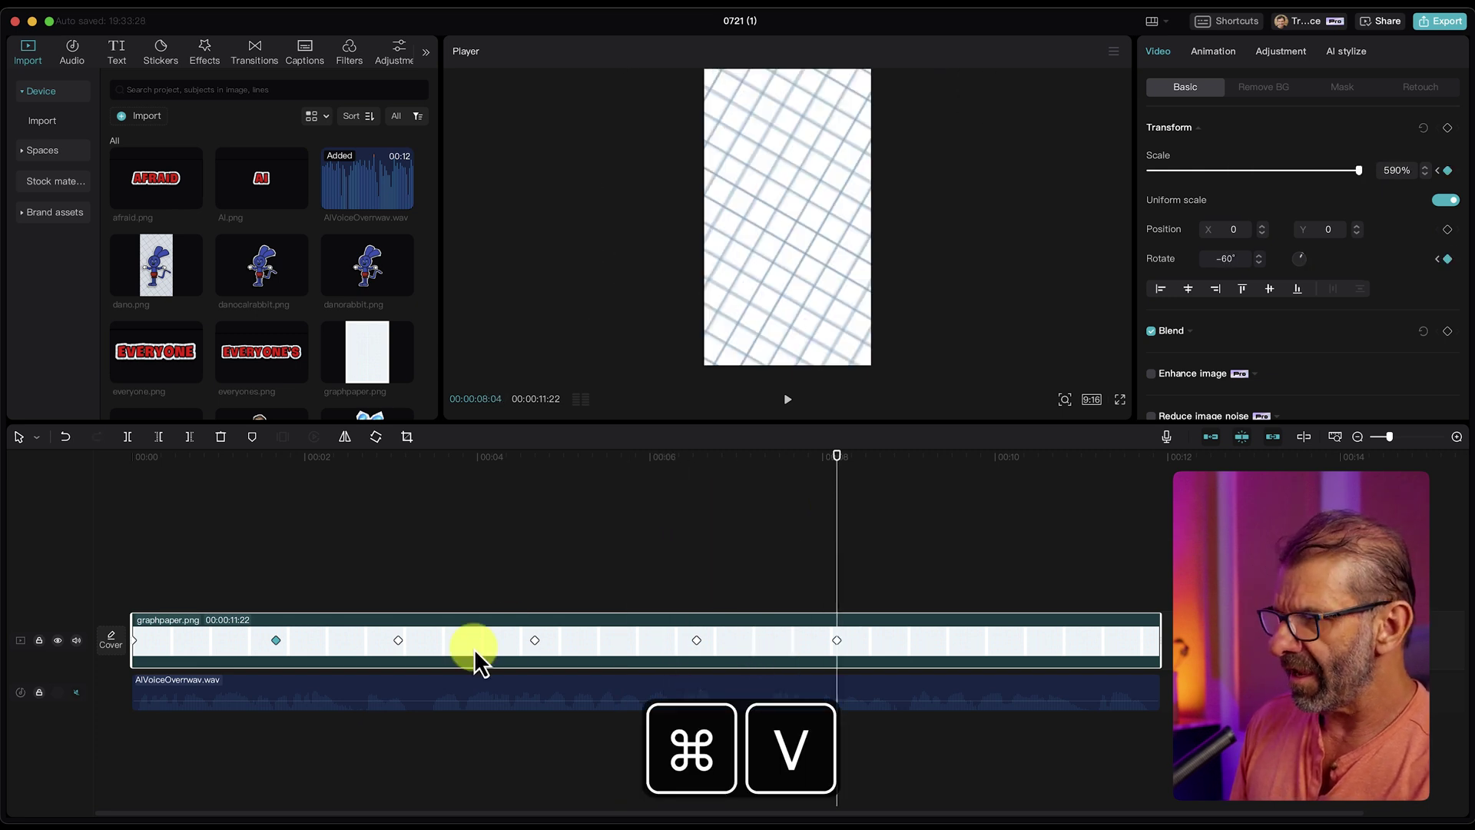
Step: Copy the graph paper's keyframe at 00:00:03:02 and paste it at 00:00:10:03
left_click(398, 640)
key("super+c")
left_click_drag(531, 460, 1006, 458)
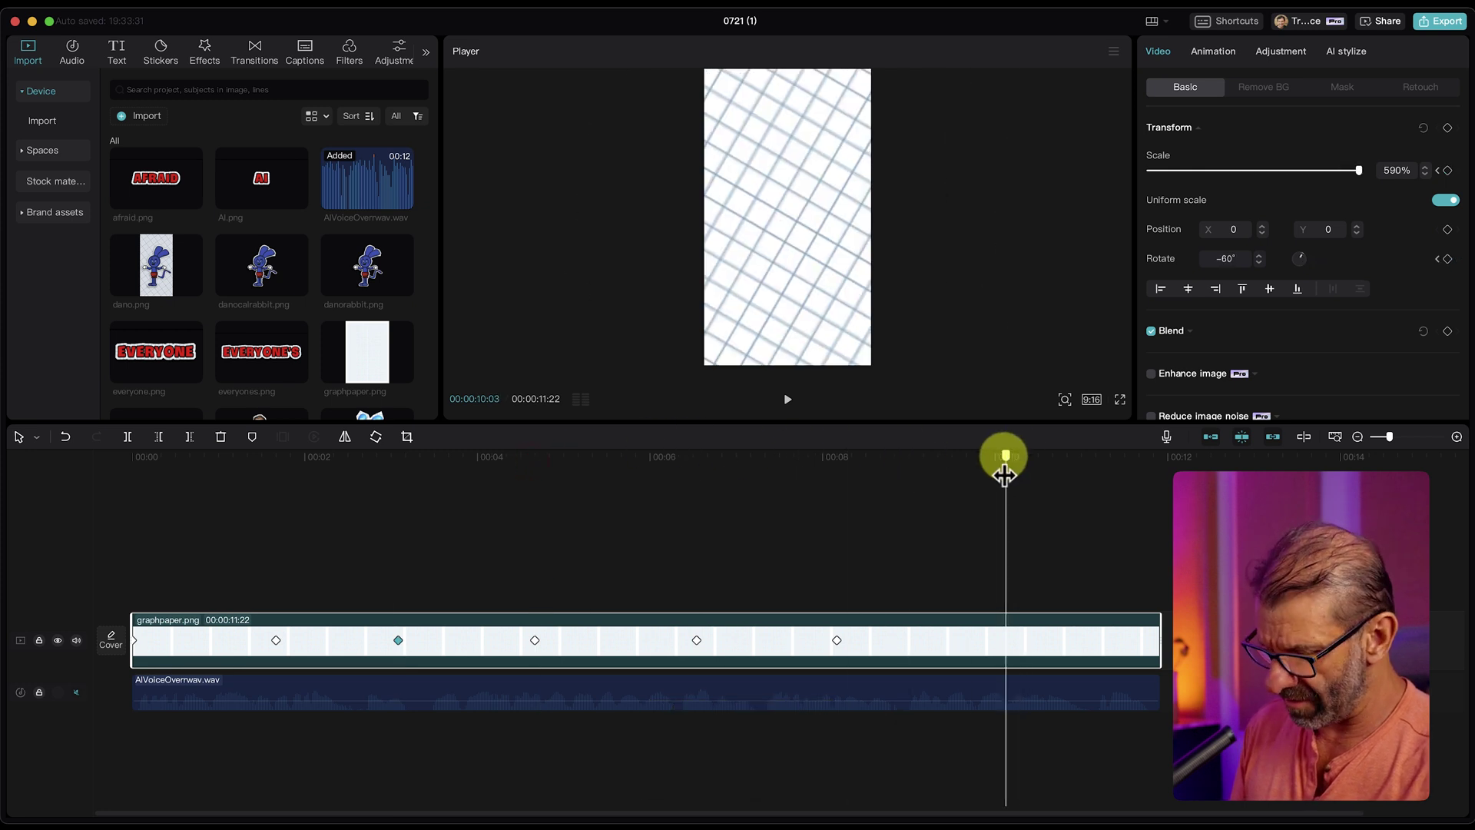
key("super+v")
Step: Copy the graph paper's keyframe at 00:00:04:16 and paste it at 00:00:11:21, one frame before the clip's end
left_click(535, 640)
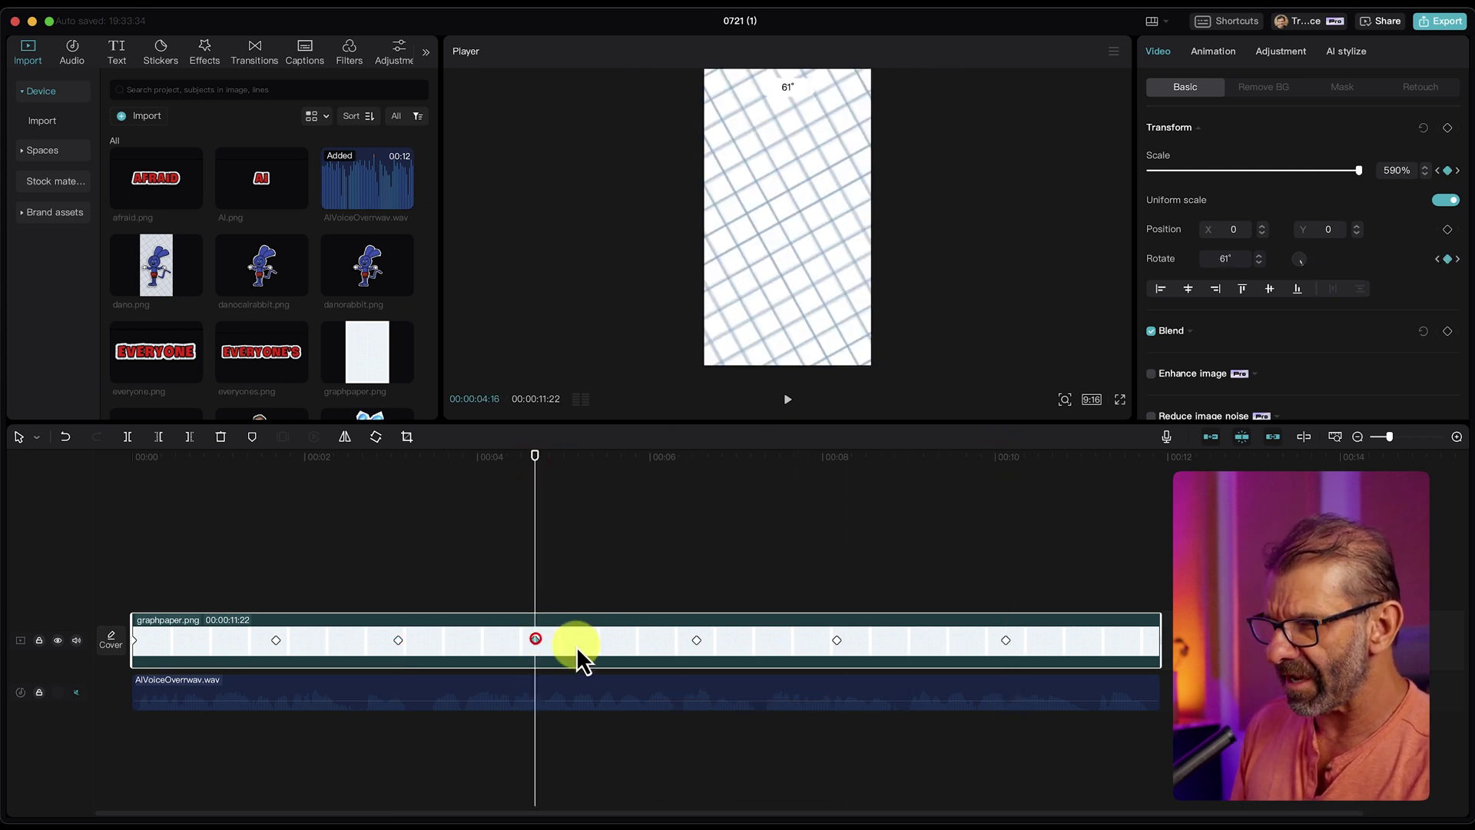
key("super+c")
left_click_drag(589, 455, 1116, 472)
key("Down")
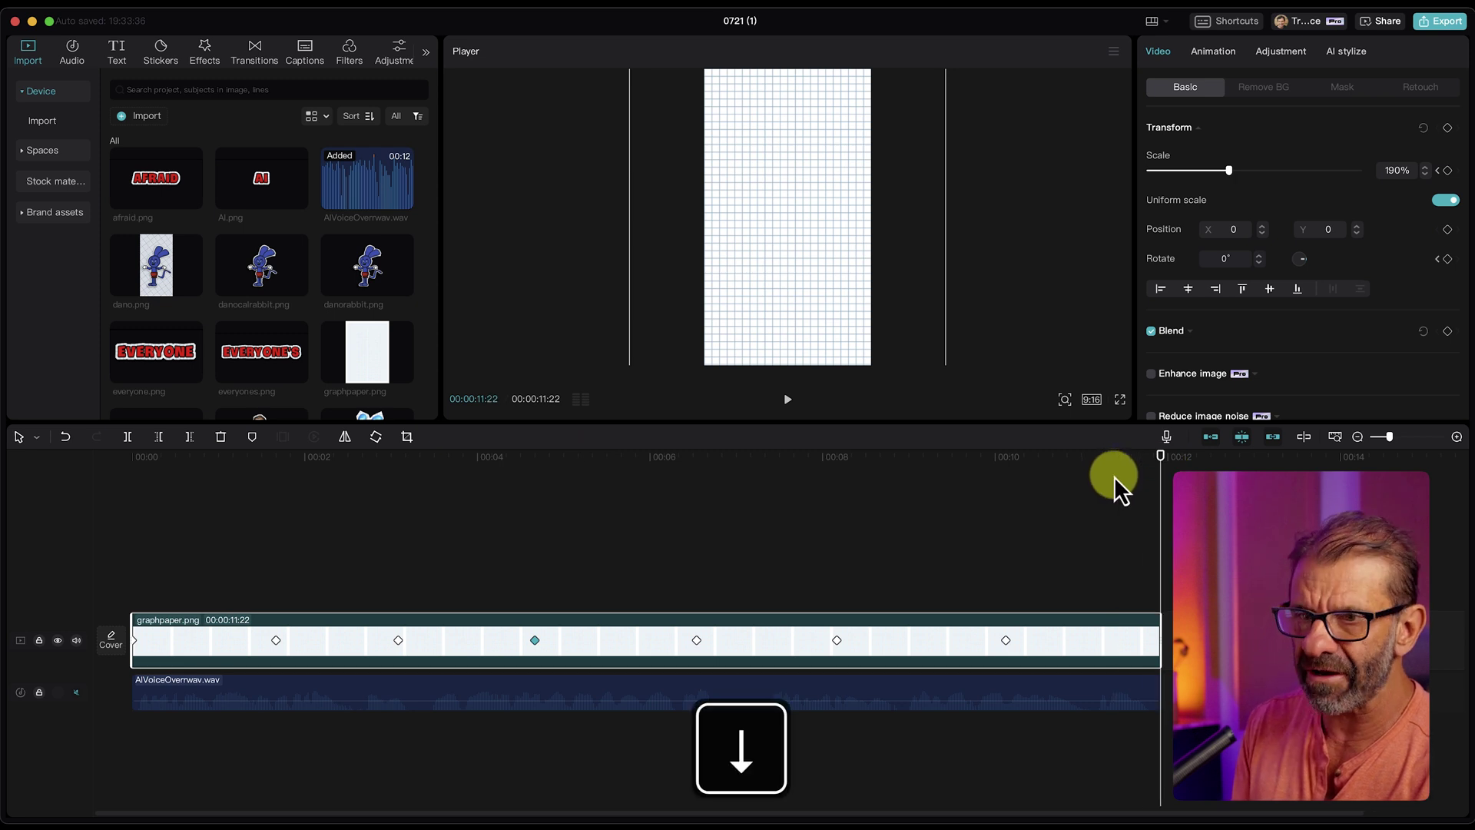
key("Left")
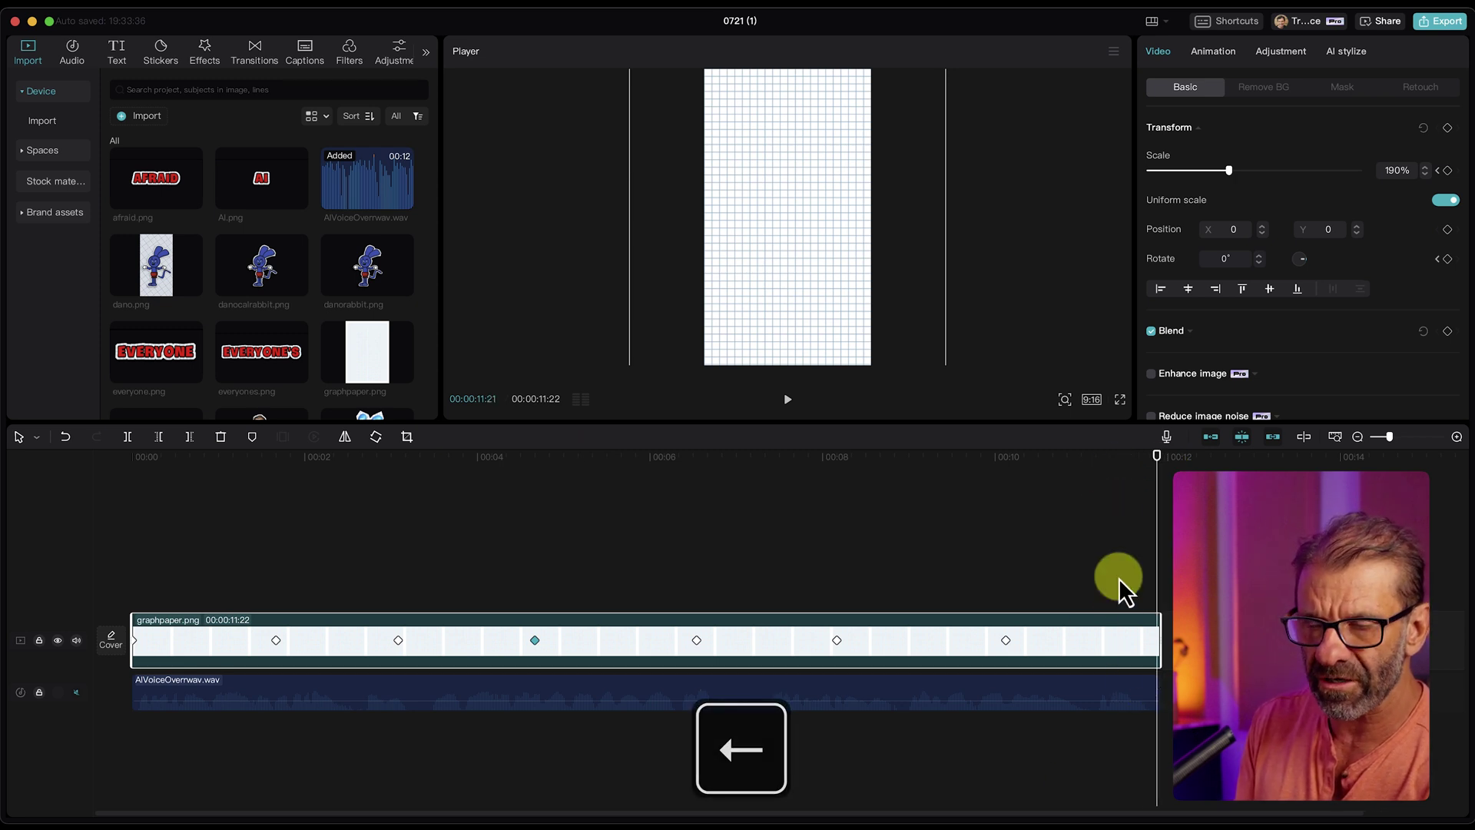
key("super+v")
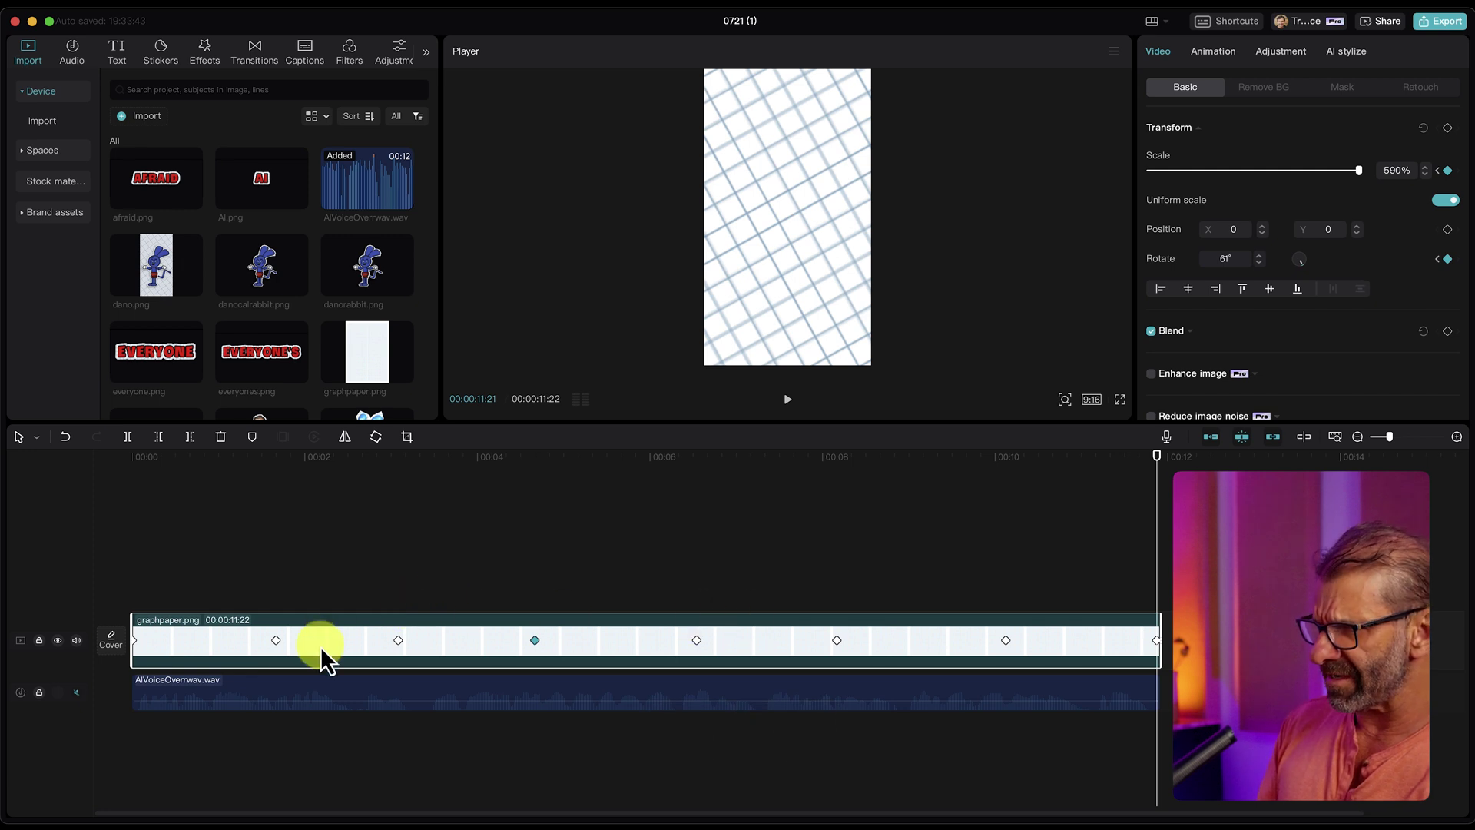
Step: Shift the graph paper's second keyframe slightly earlier, return to the start, and unmute the voiceover track
left_click(278, 640)
left_click_drag(295, 472, 20, 611)
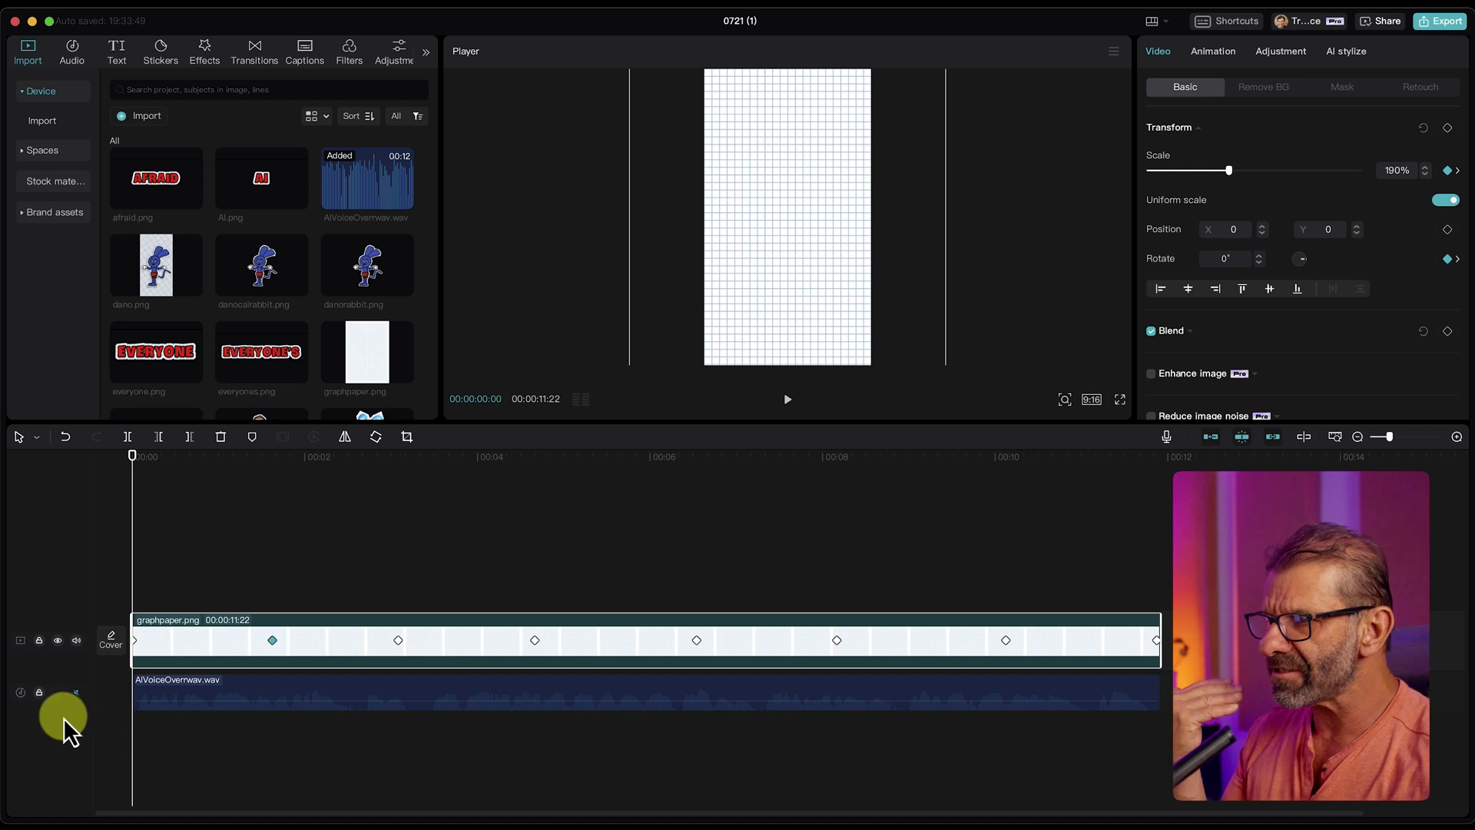
left_click(79, 696)
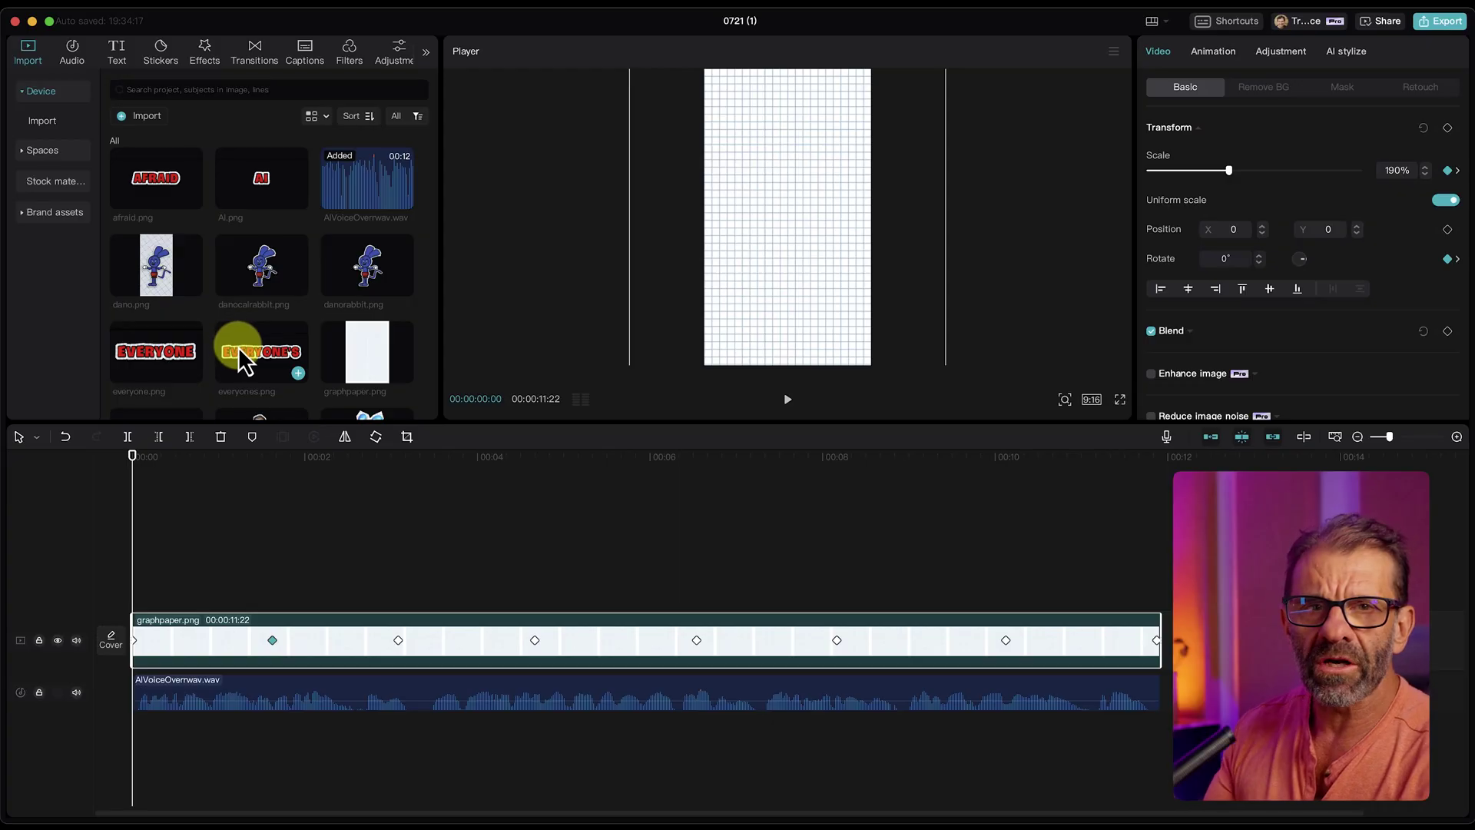
Step: Place everyones.png above the graph paper at the start and trim its end to 00:00:00:16, following the voiceover
left_click(245, 355)
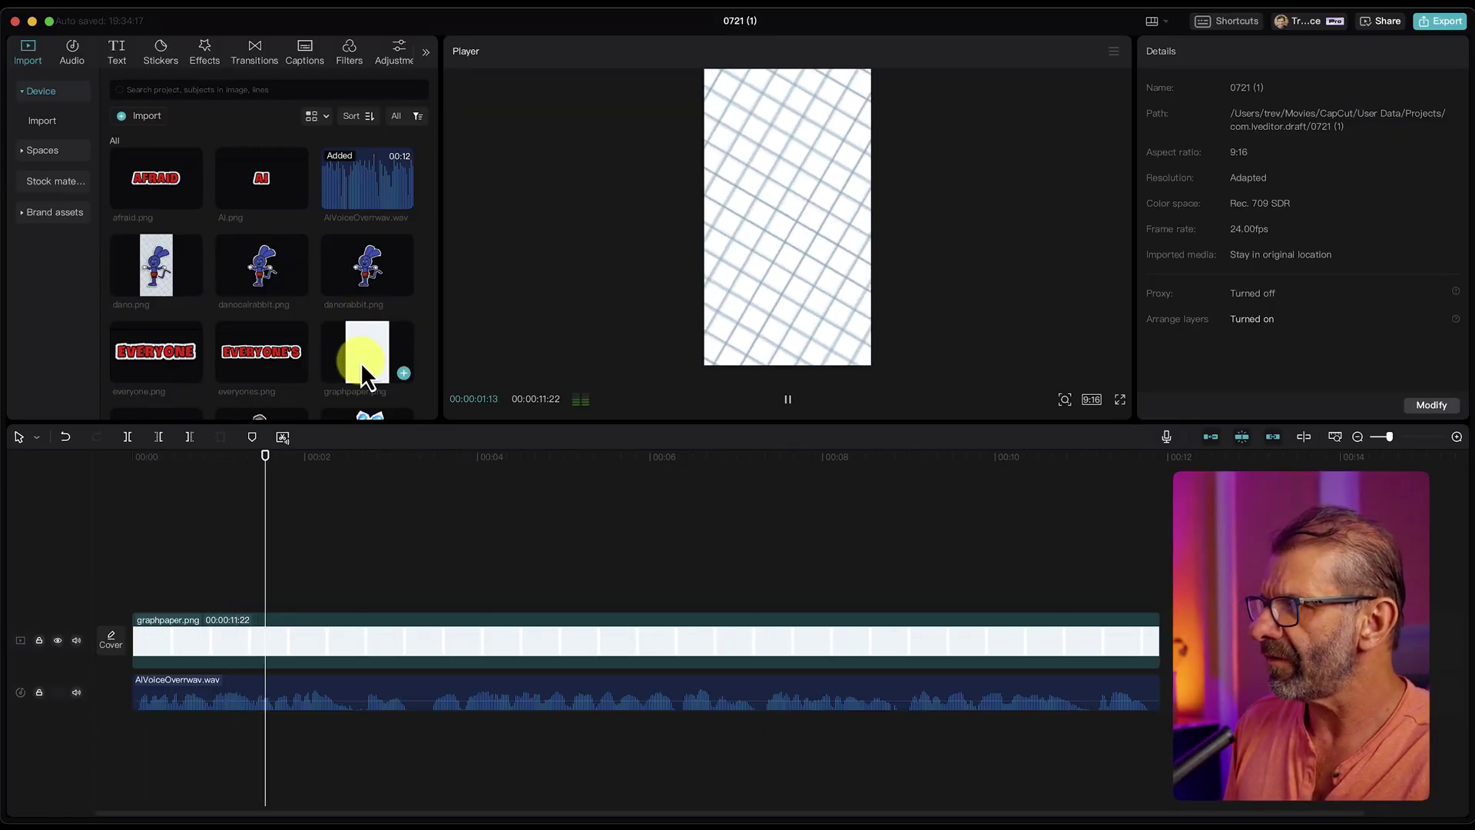
left_click_drag(275, 343, 131, 585)
left_click(229, 457)
left_click_drag(202, 463, 91, 465)
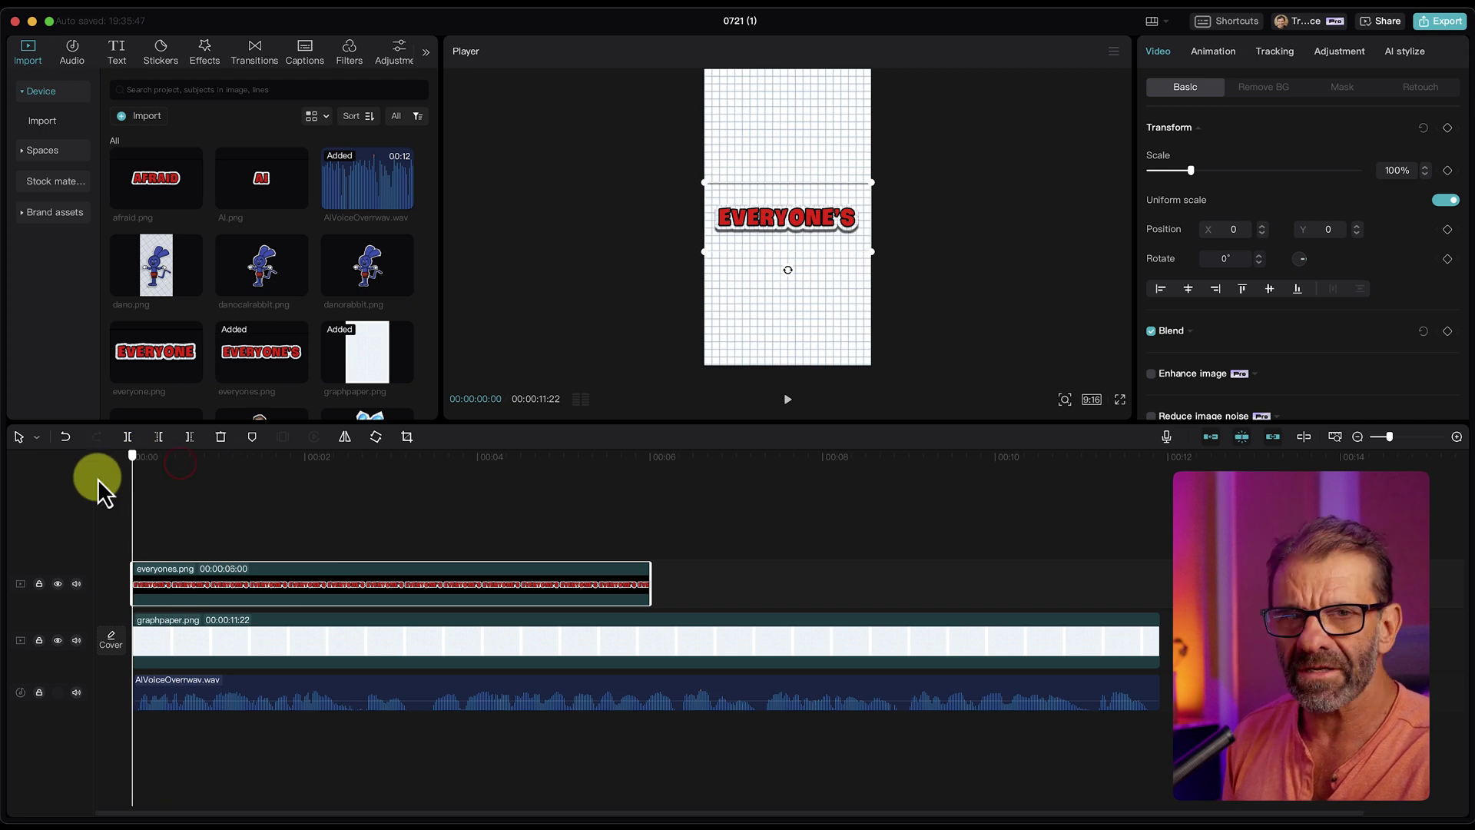
key("space")
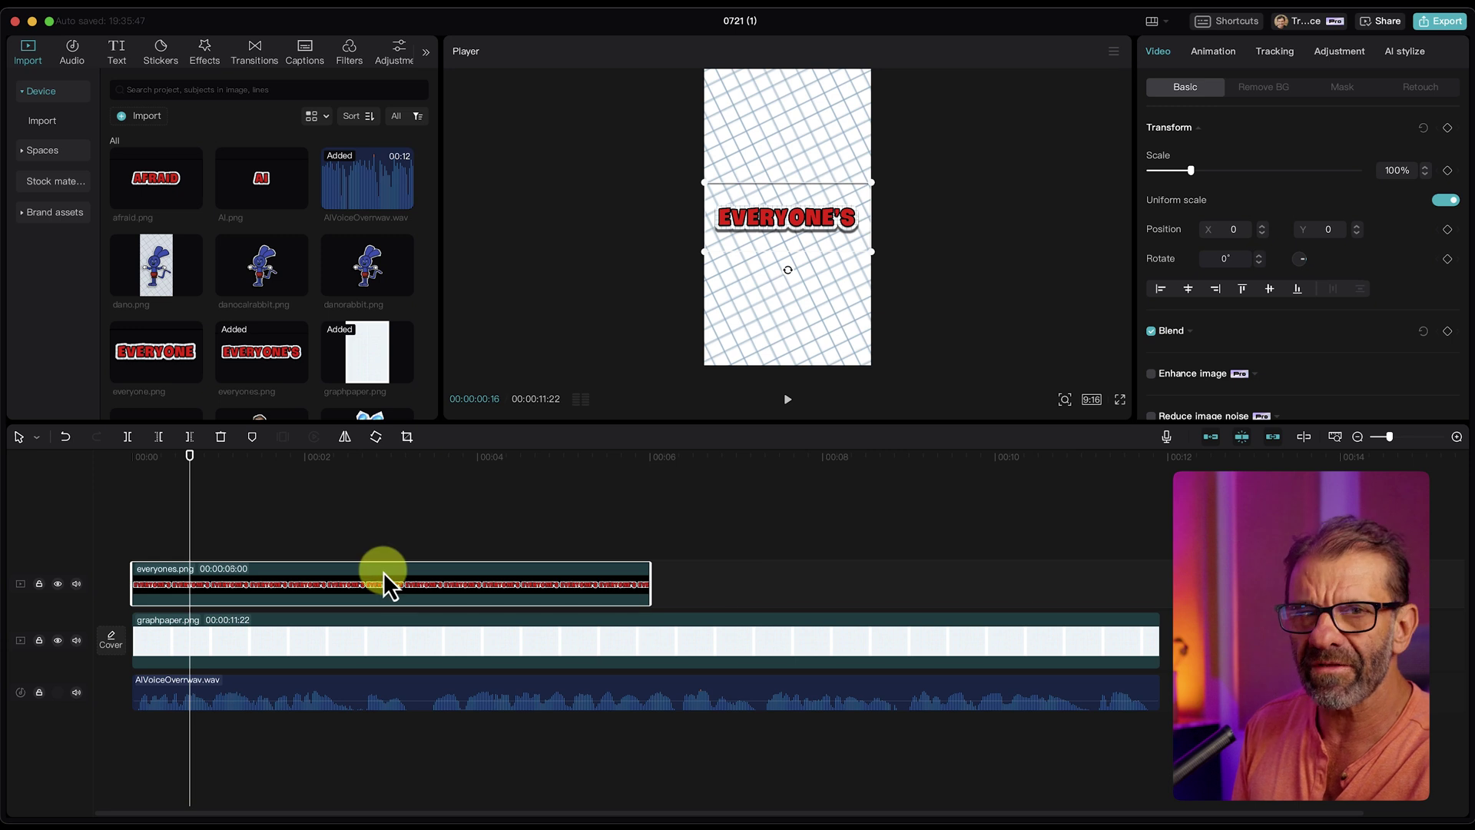
key("w")
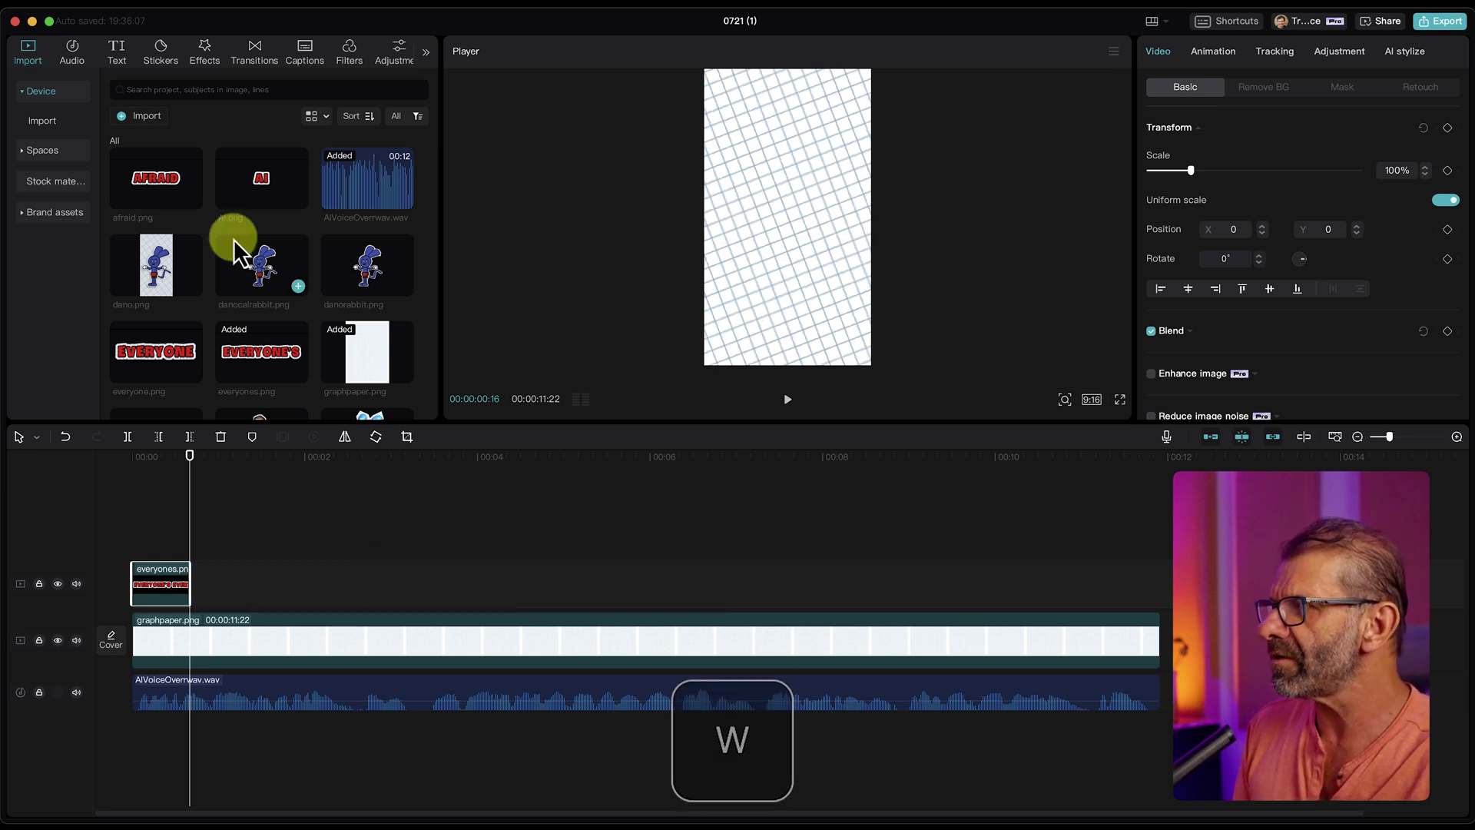
Step: Add afraid.png, AI.png, isgonna.png, takeover.png and theworld.png in sequence after everyones.png, trimming each to its words in the voiceover
left_click_drag(118, 159, 195, 586)
left_click(132, 457)
key("space")
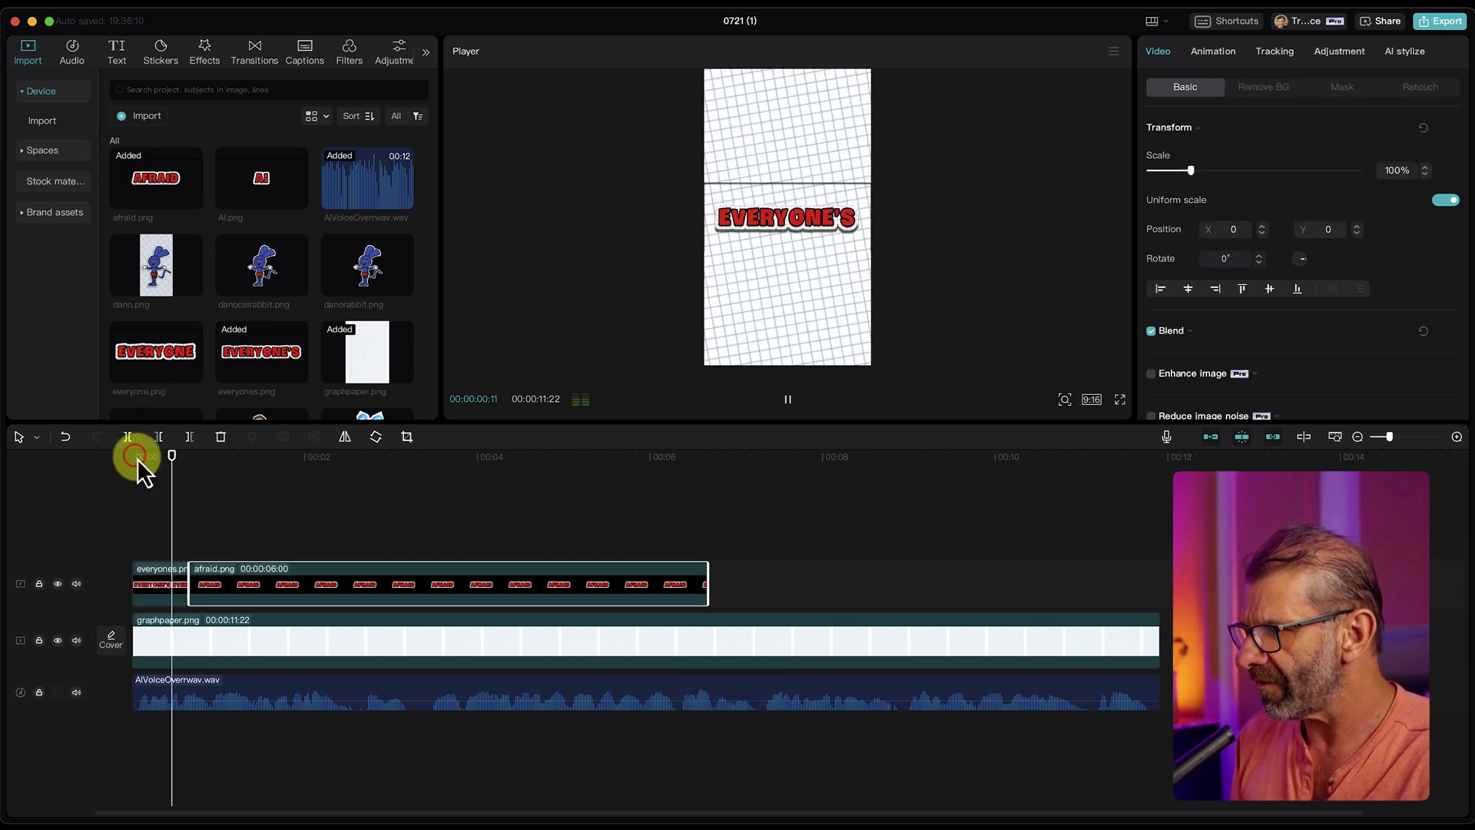
left_click(297, 592)
key("w")
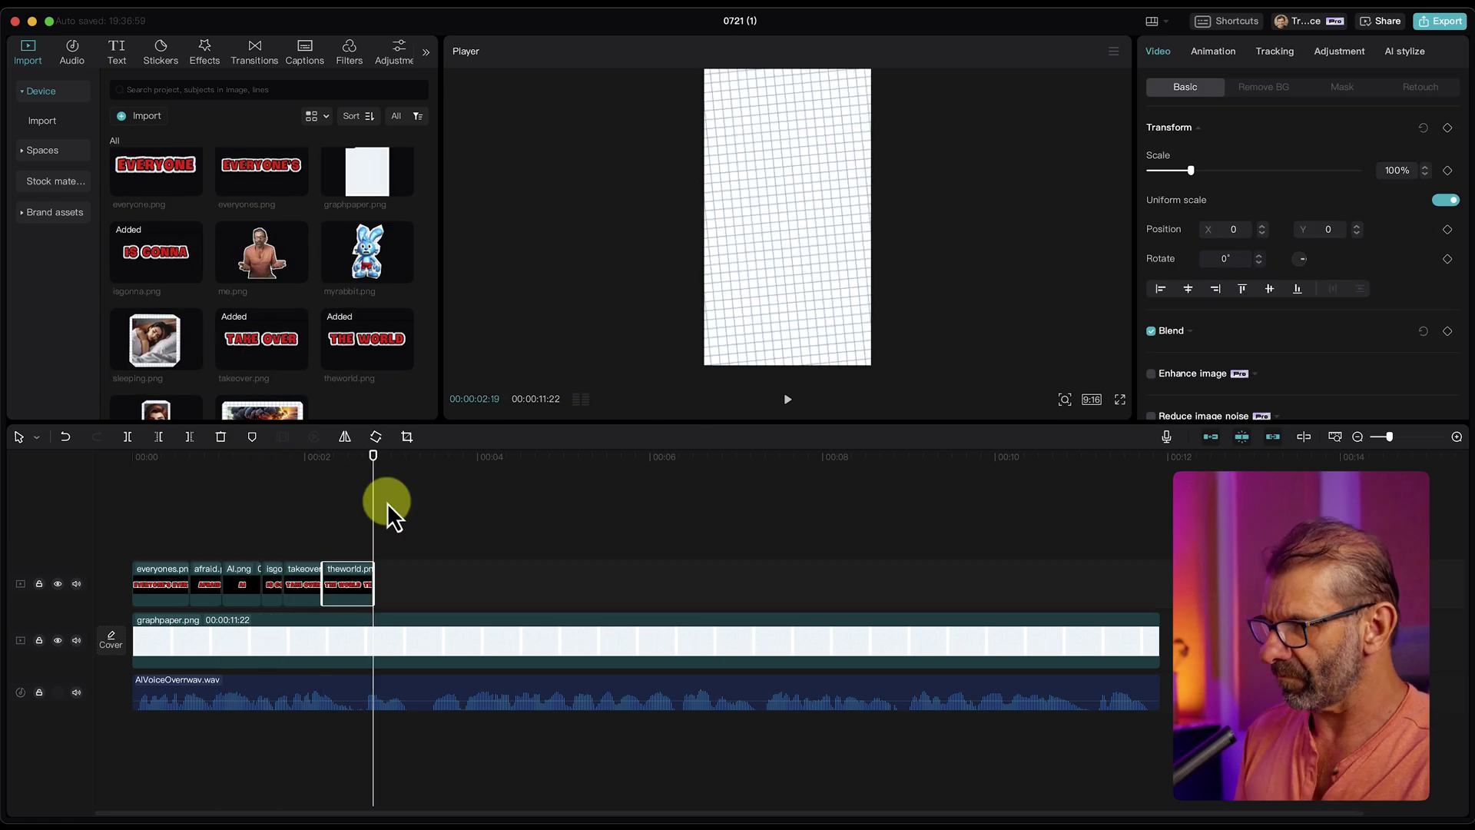
Step: Play back the word images against the voiceover, and return to 00:00:00:09 on the first word
left_click_drag(387, 502, 292, 571)
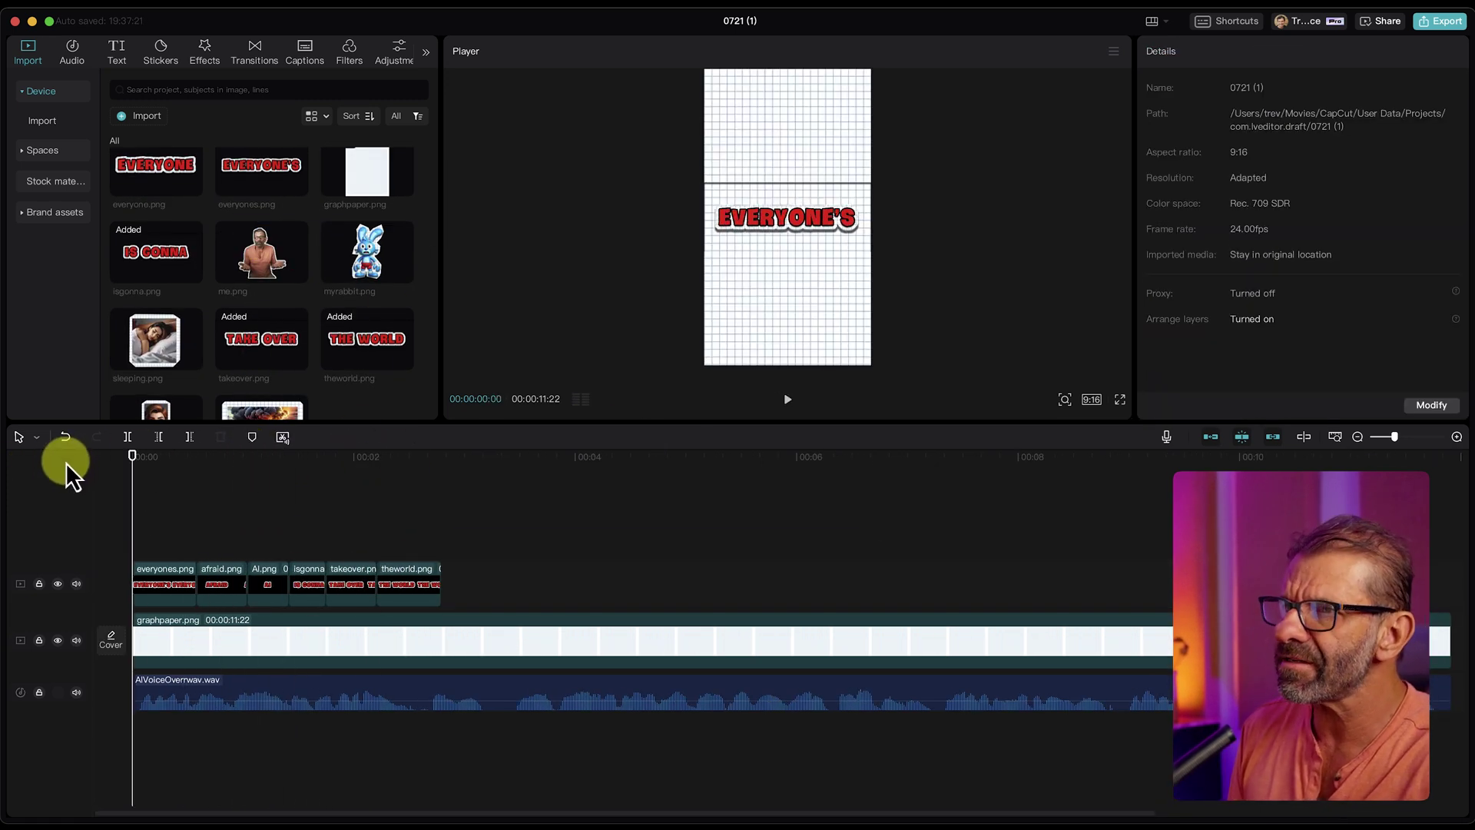
key("space")
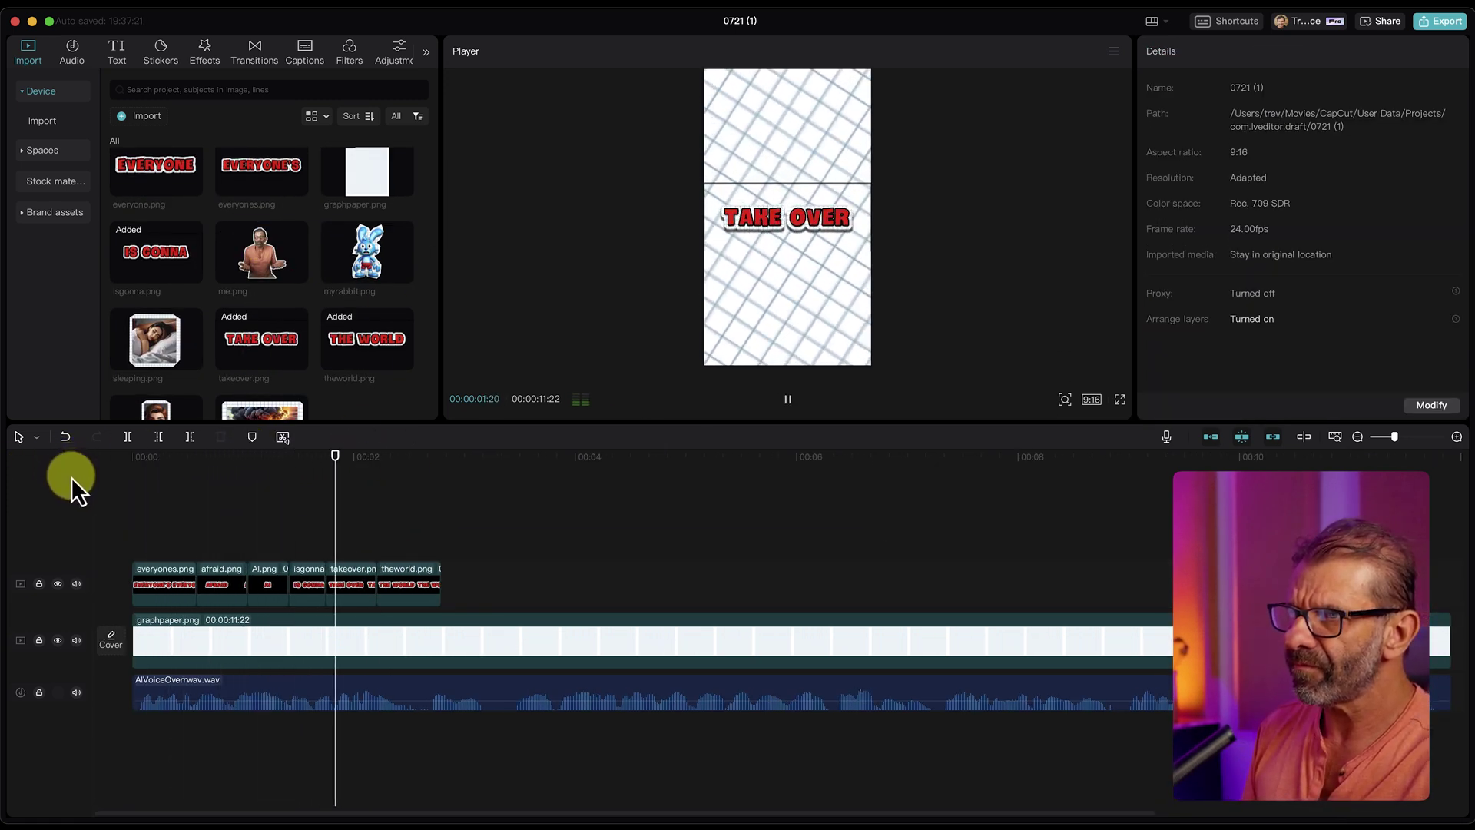
key("space")
left_click_drag(283, 459, 171, 482)
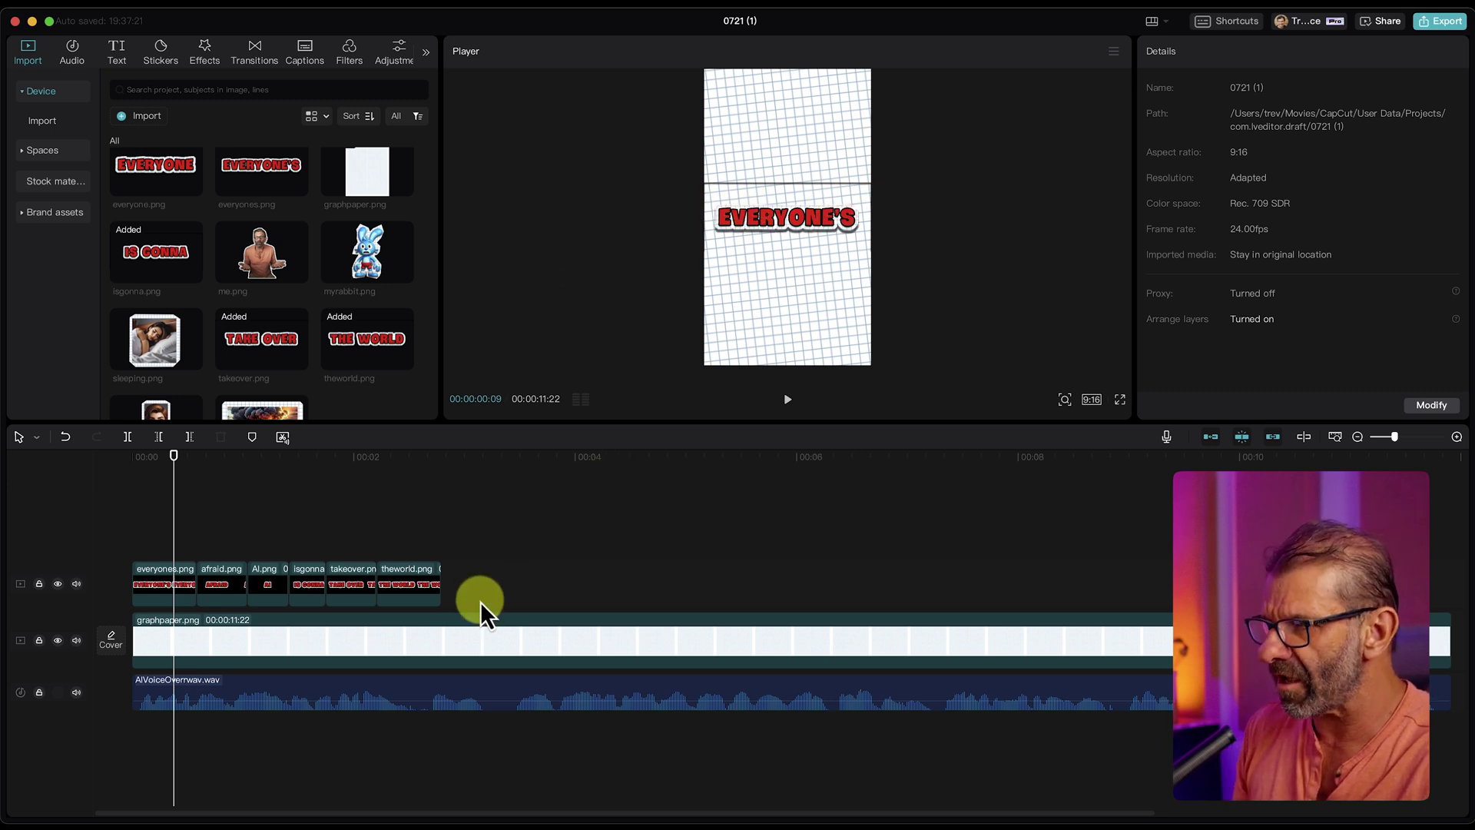
Step: Apply a Rectangle mask to the everyones.png clip and widen it to 1432 to cover the whole word
left_click_drag(492, 585, 269, 572)
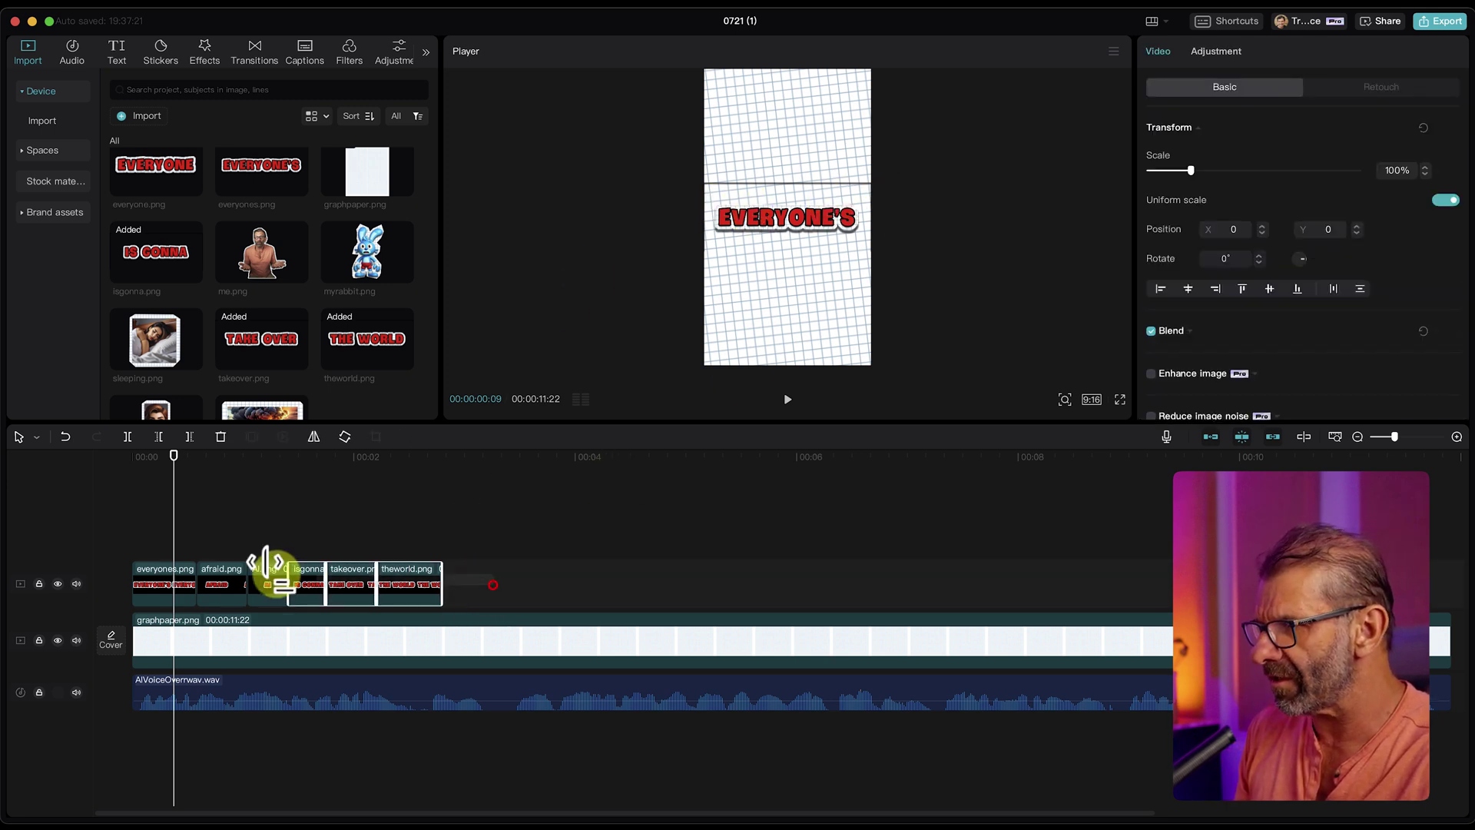
left_click(172, 590)
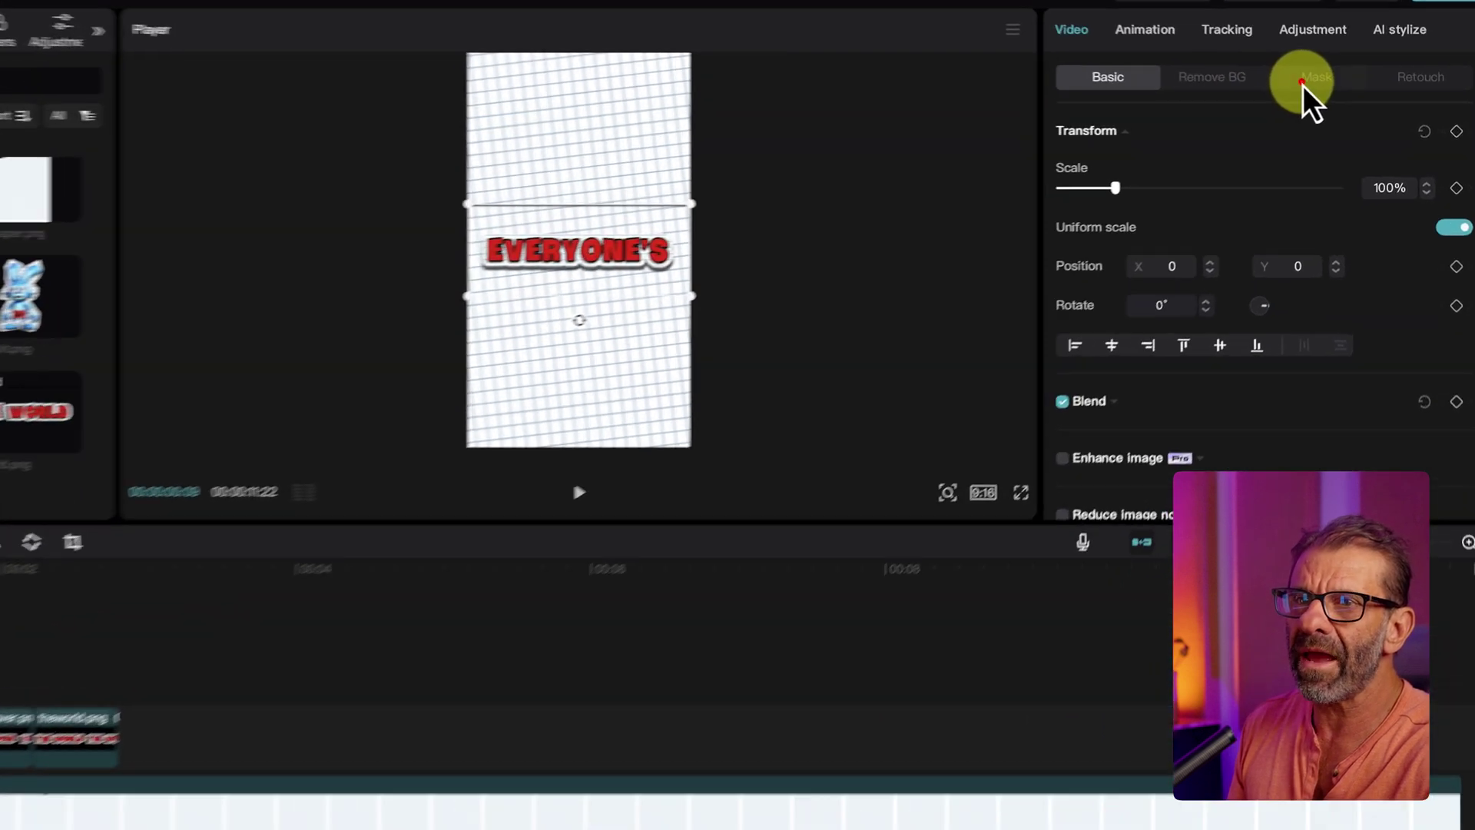
left_click(1341, 86)
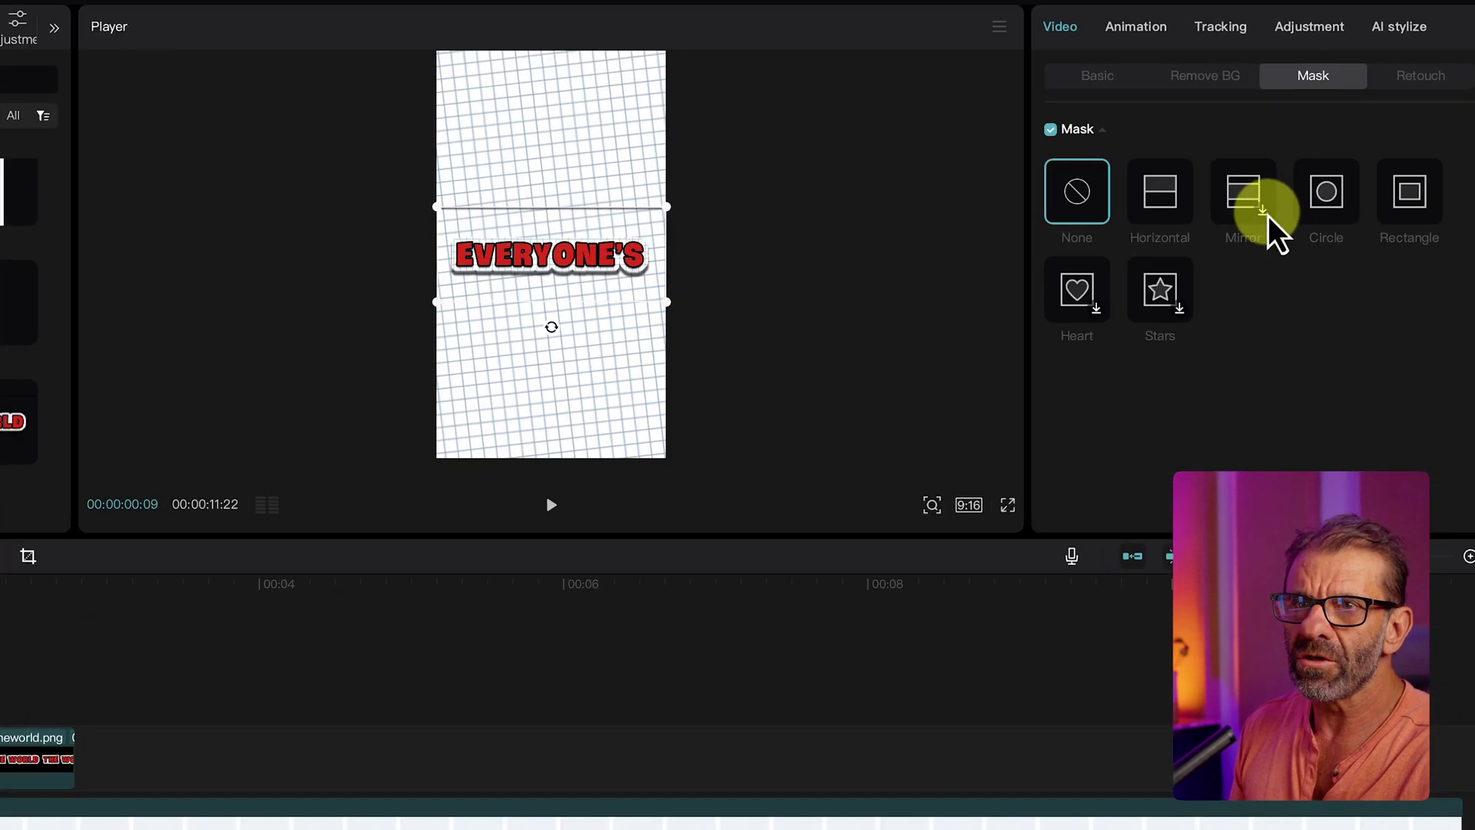
left_click(1387, 202)
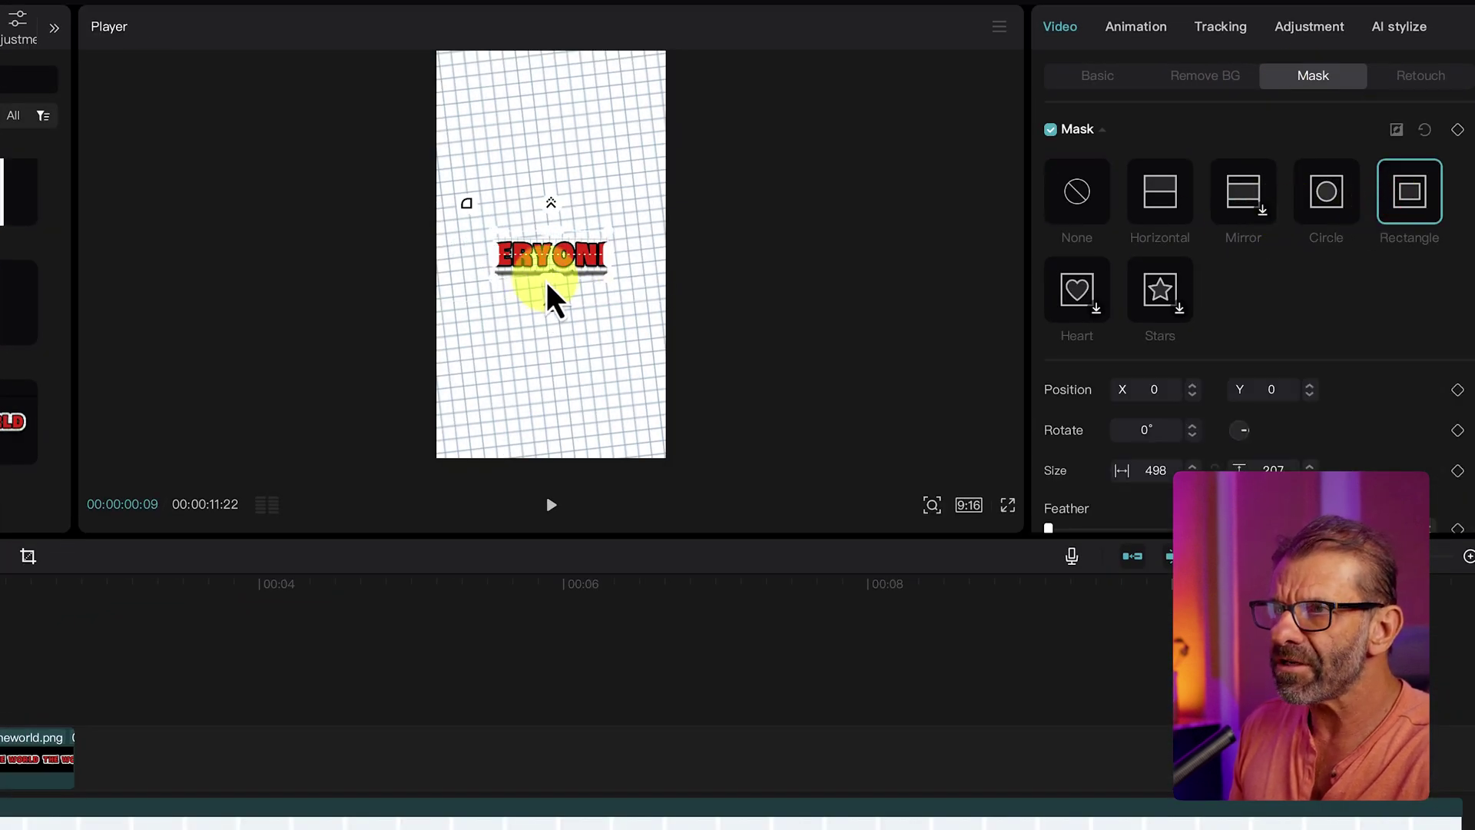
left_click_drag(604, 256, 716, 254)
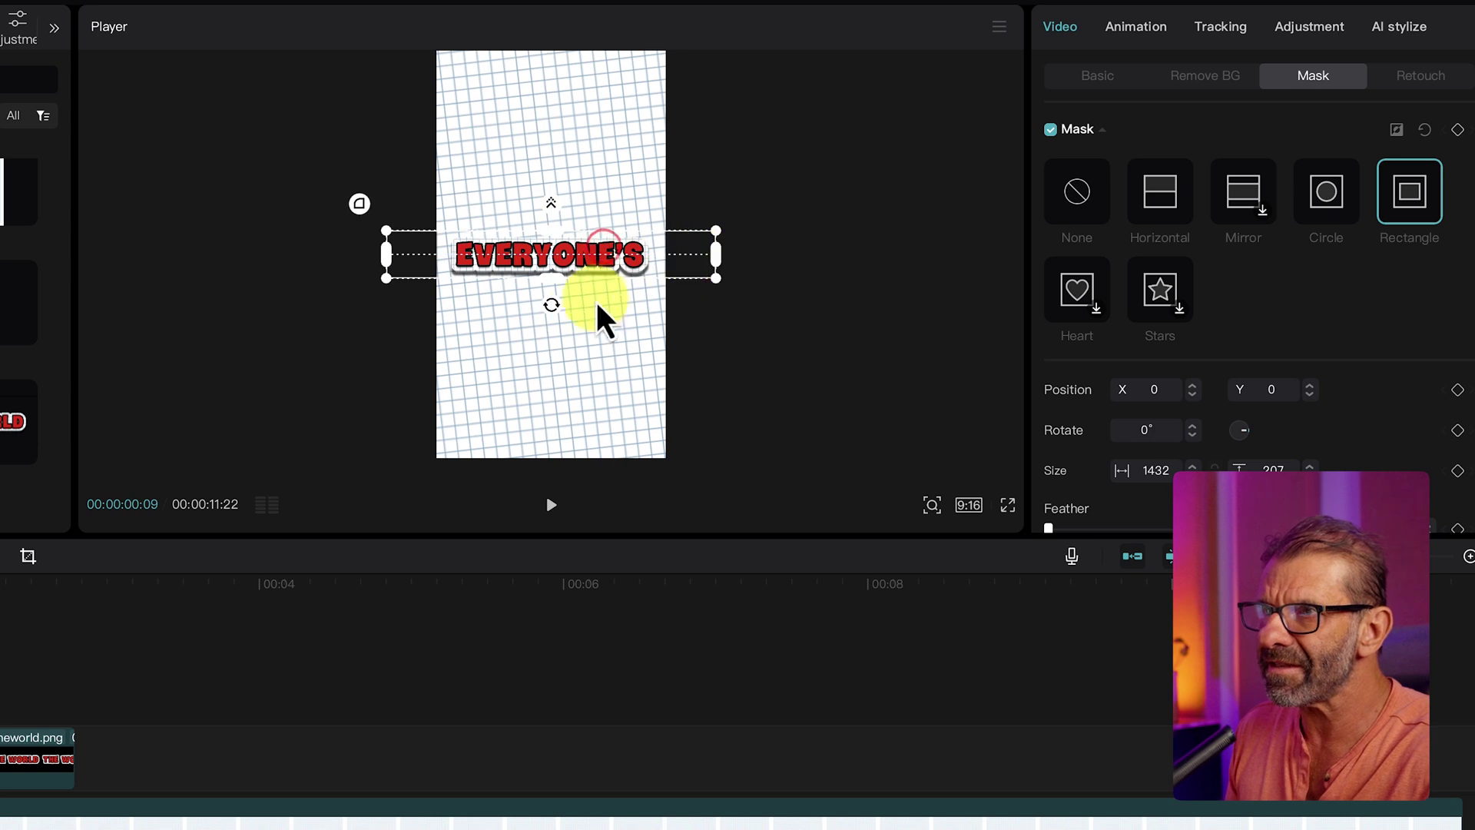
Step: Set the everyones.png mask height to 325, and scale the word to 108% and move it up to Y 1201
mouse_move(551, 281)
left_mouse_down()
mouse_move(553, 339)
mouse_move(551, 308)
left_mouse_up()
left_click(89, 520)
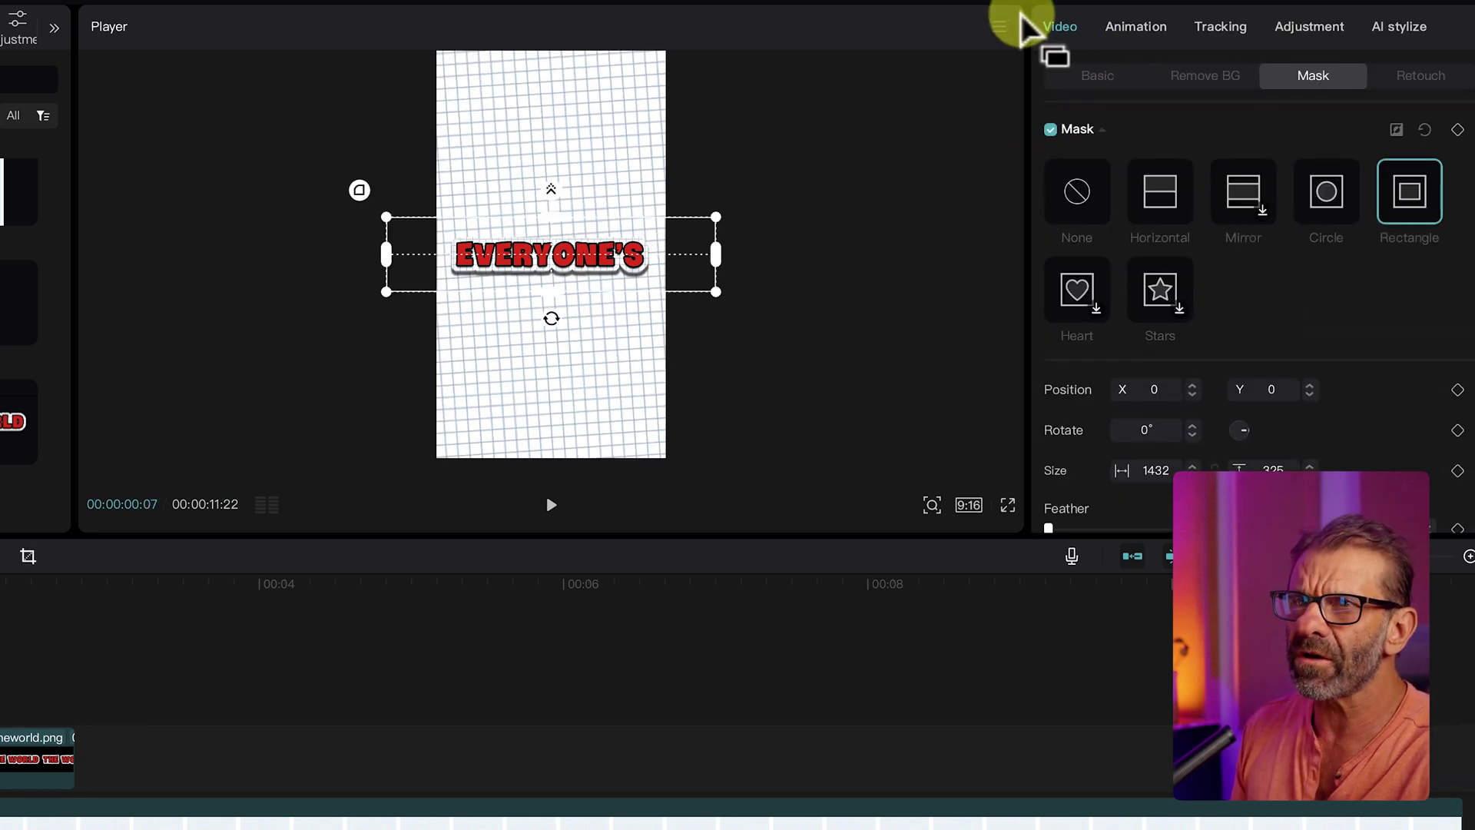
left_click(1076, 73)
left_click_drag(1104, 191, 1109, 190)
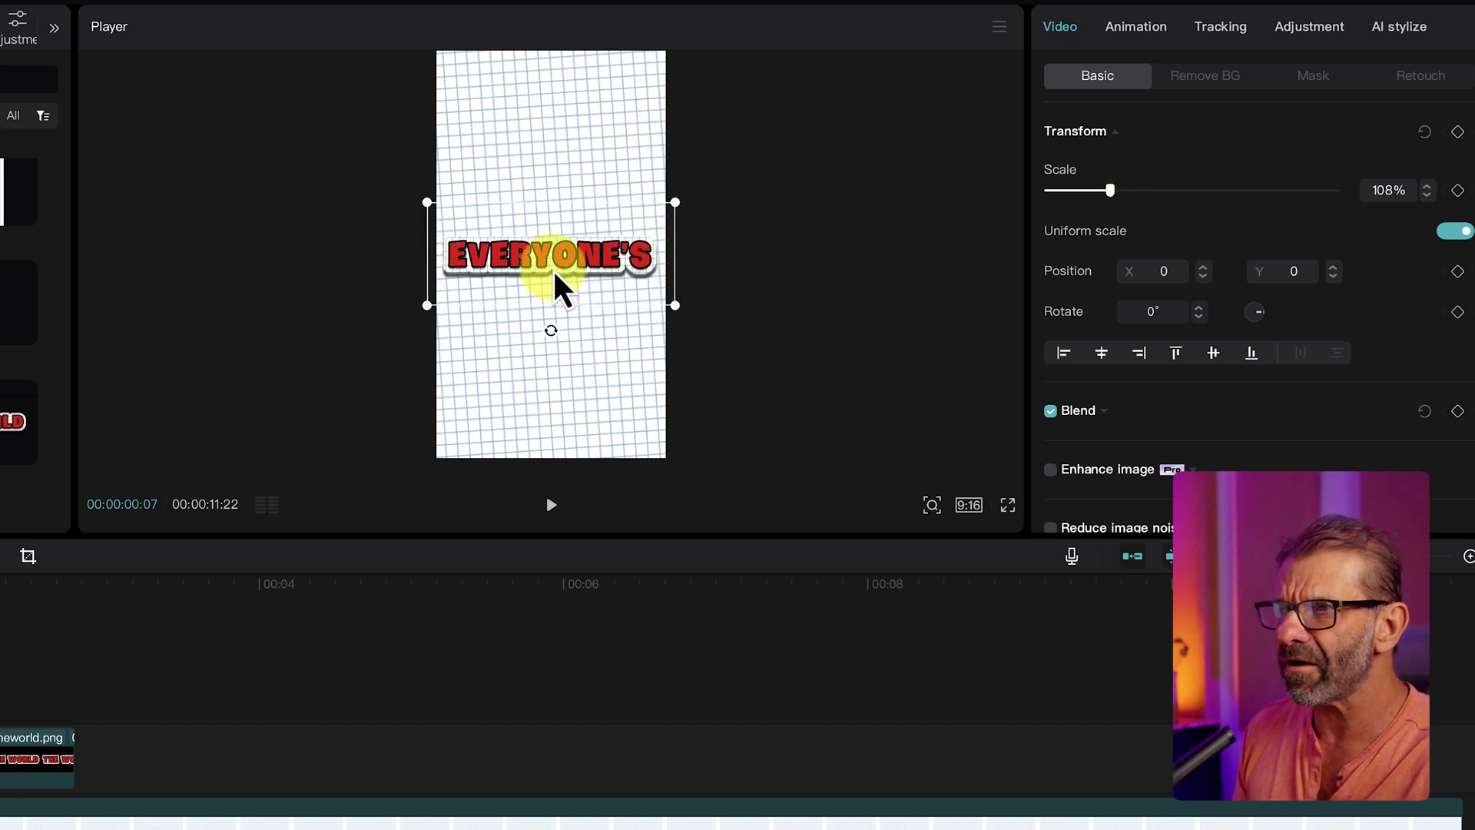
left_click_drag(550, 270, 554, 143)
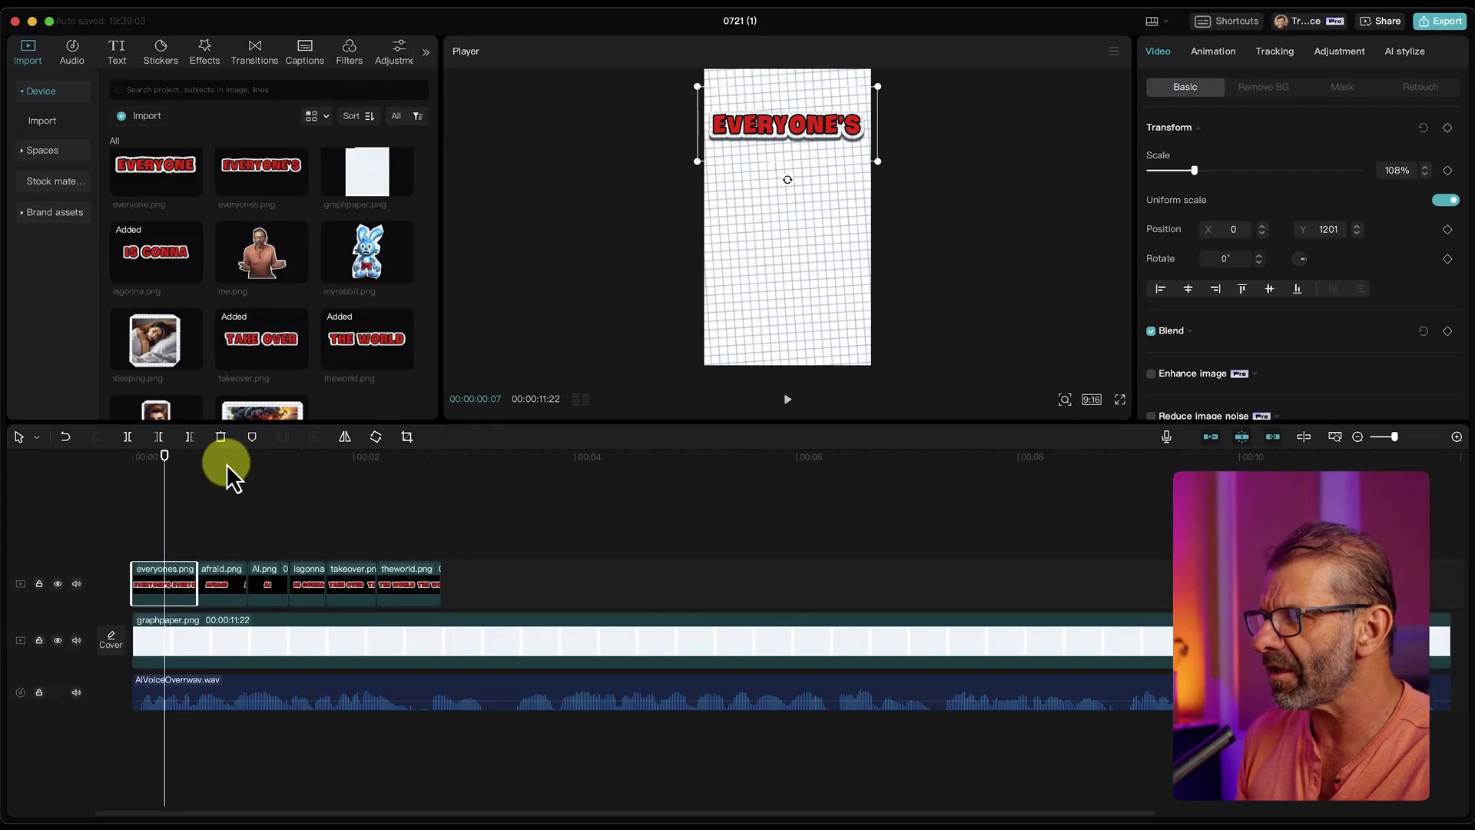
Step: From the timeline start, try the Unfold, Tesseract and Sticky Note In animations on everyones.png, and apply the Cros...hake In animation
left_click(136, 465)
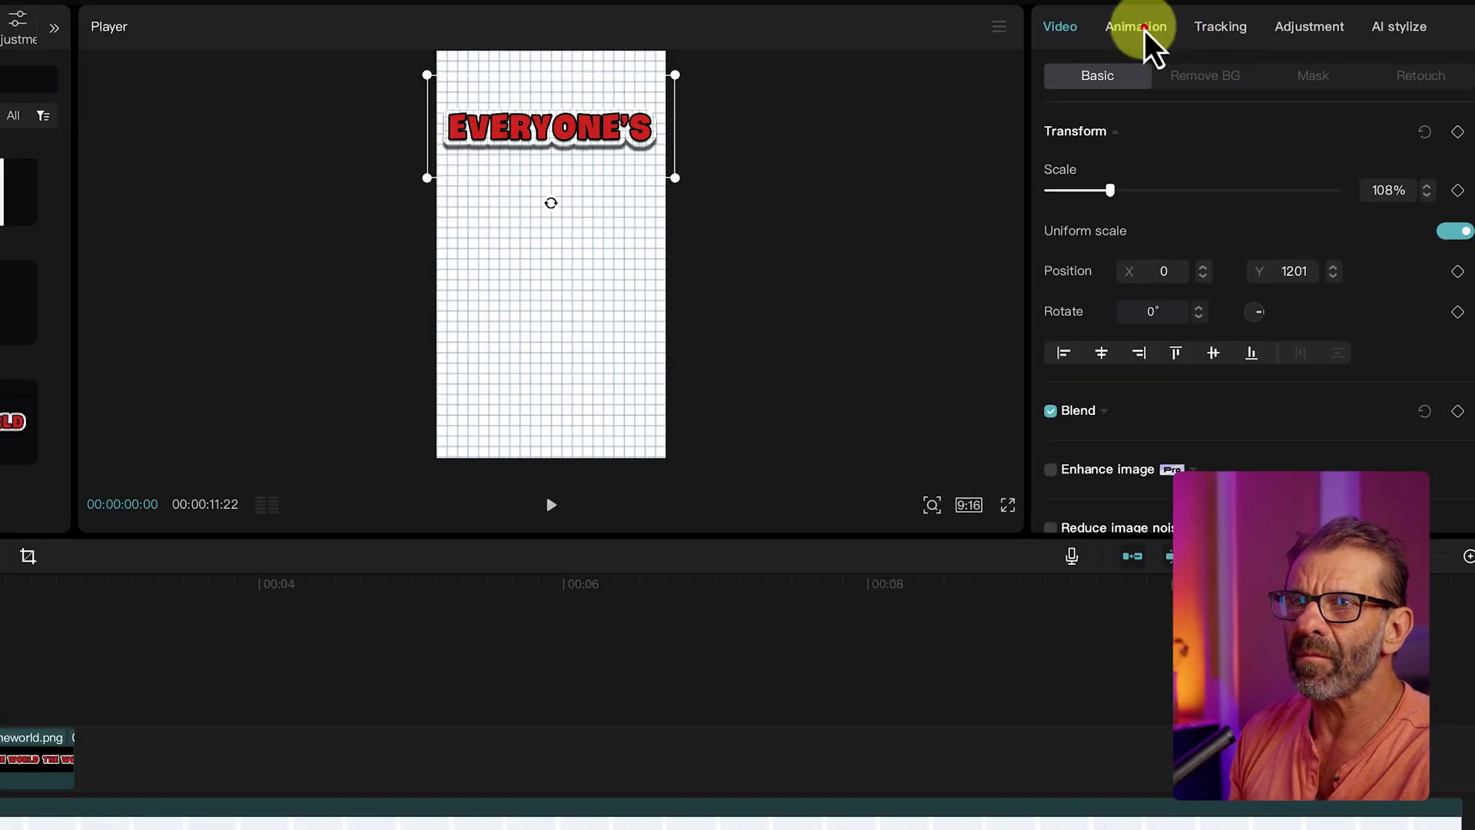
left_click(1144, 30)
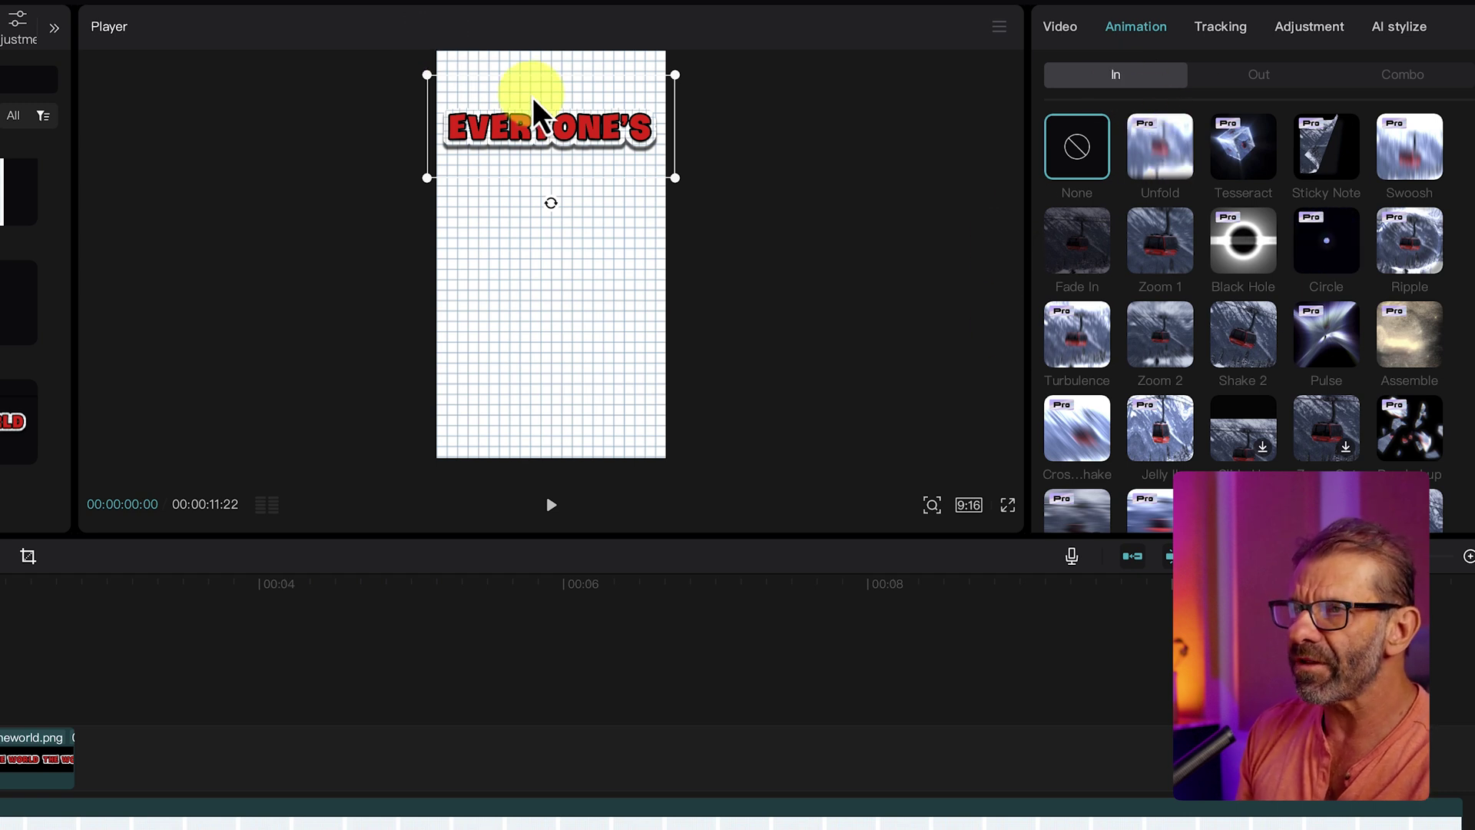
left_click(1151, 167)
left_click(1228, 155)
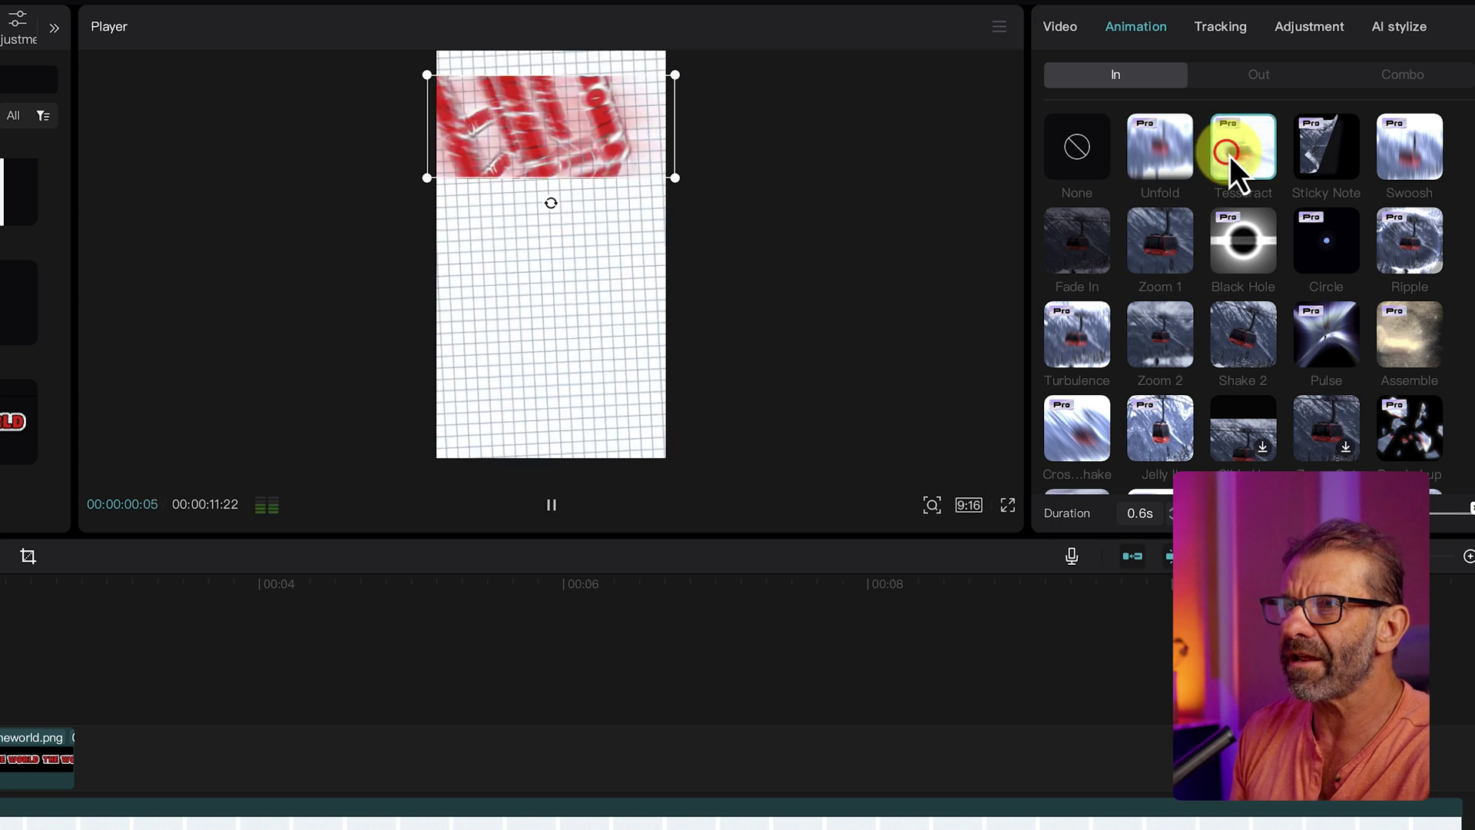
left_click(1296, 154)
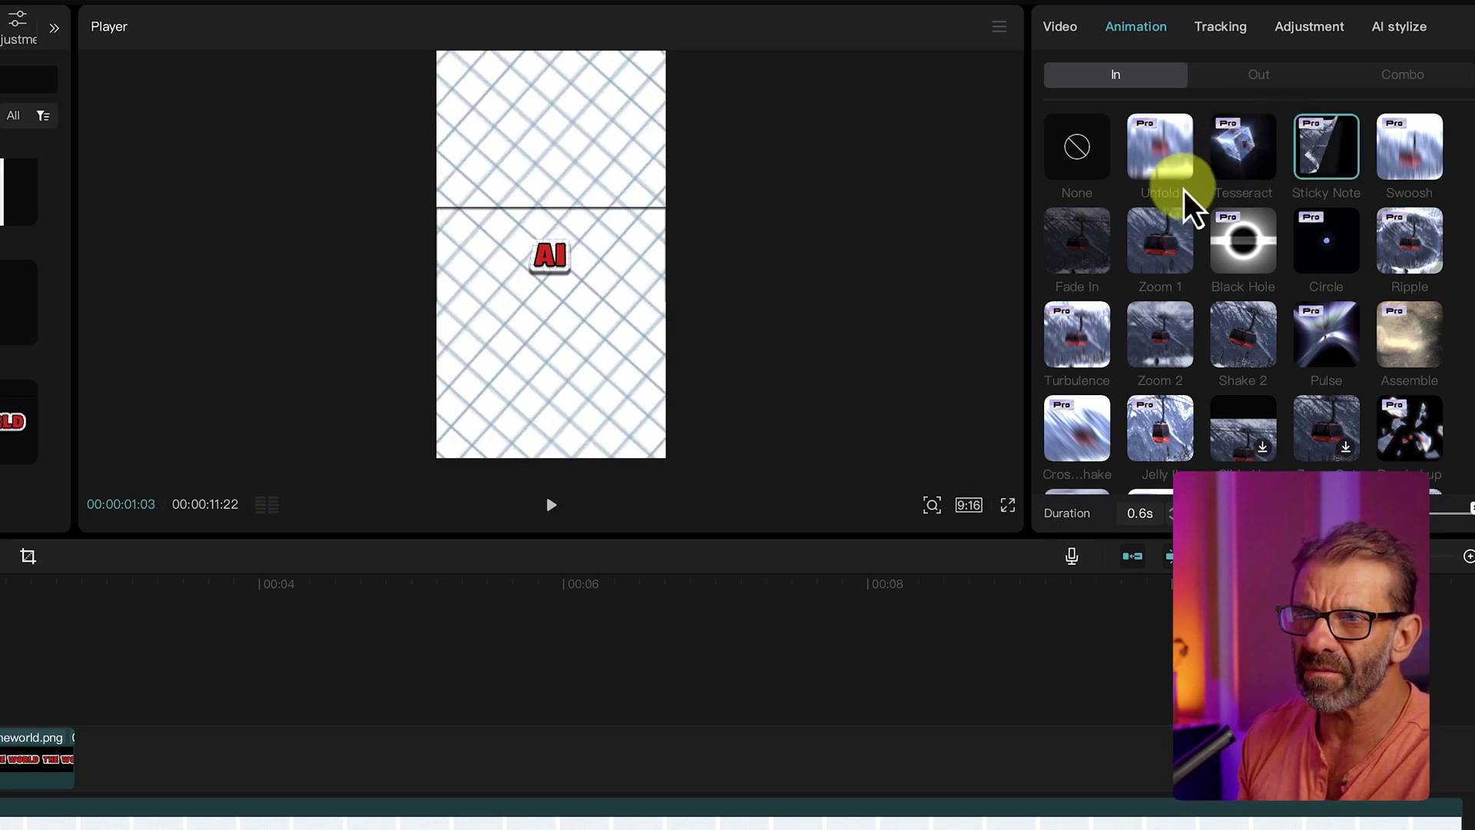
scroll(1228, 223, "down", 1)
left_click(1080, 403)
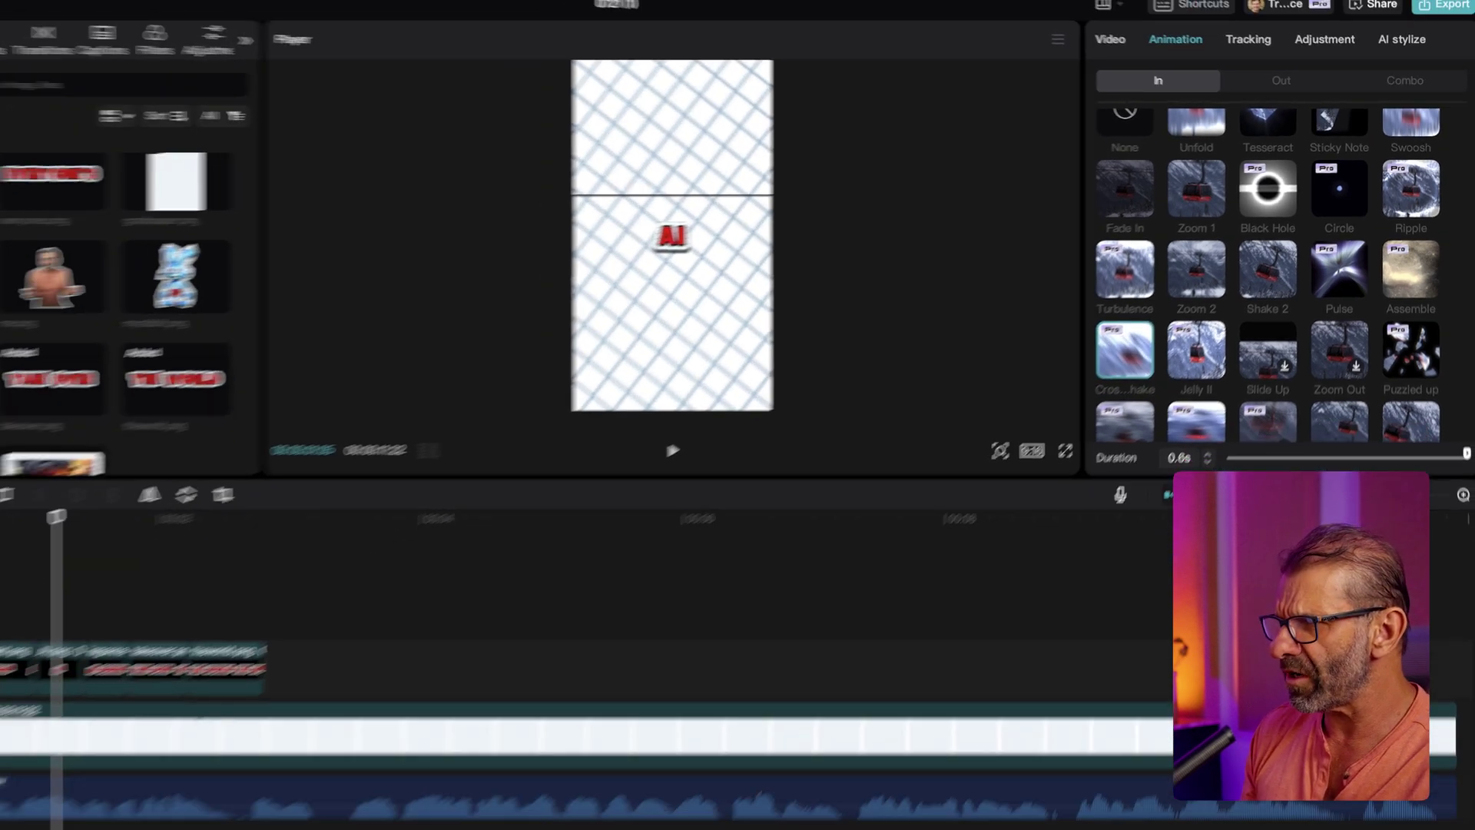
Step: Mute the AIVoiceOverrwav.wav track, play back the animated word, and return to the timeline start
left_click(141, 453)
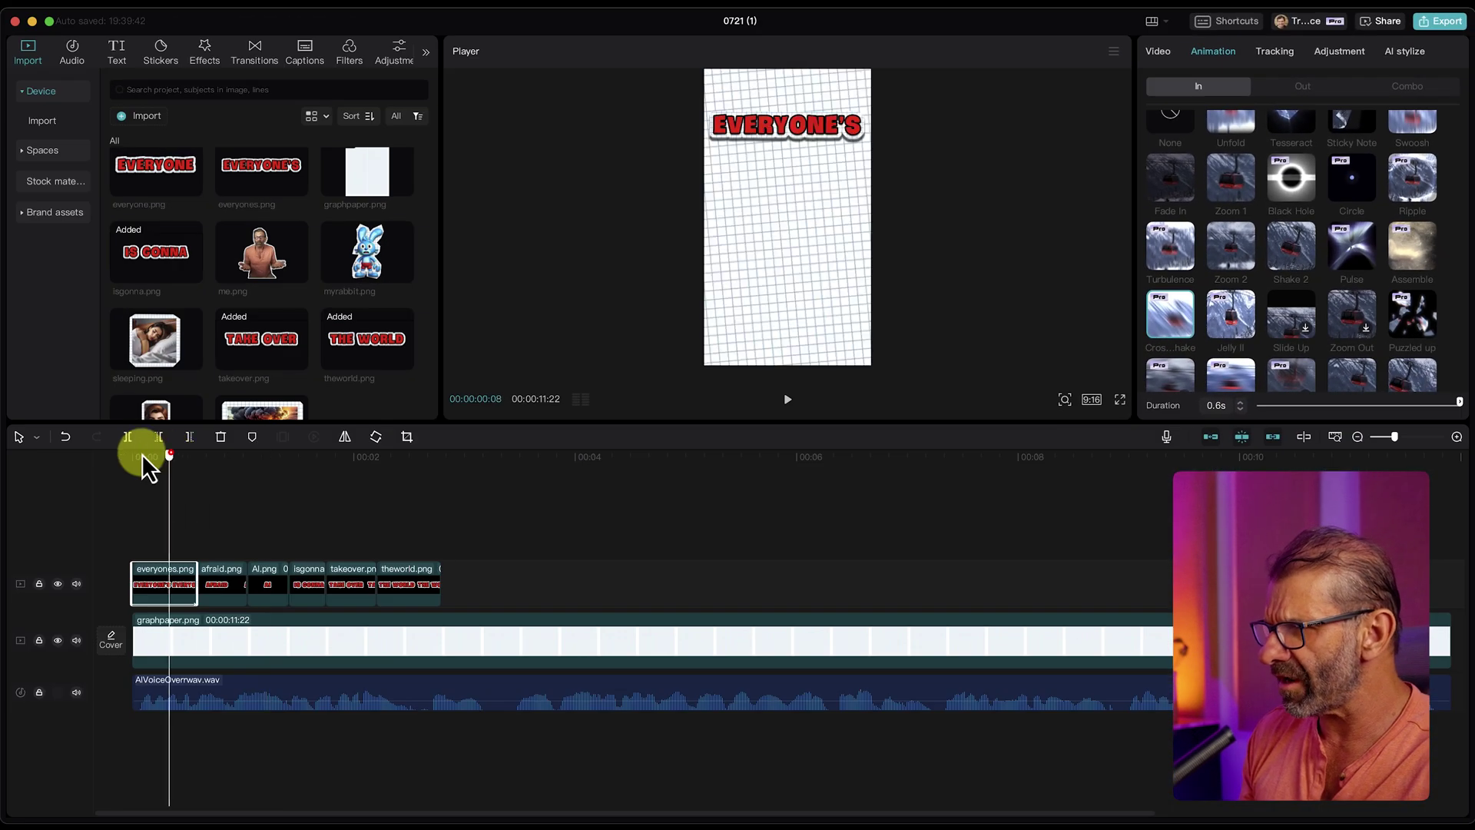
left_click(76, 692)
key("space")
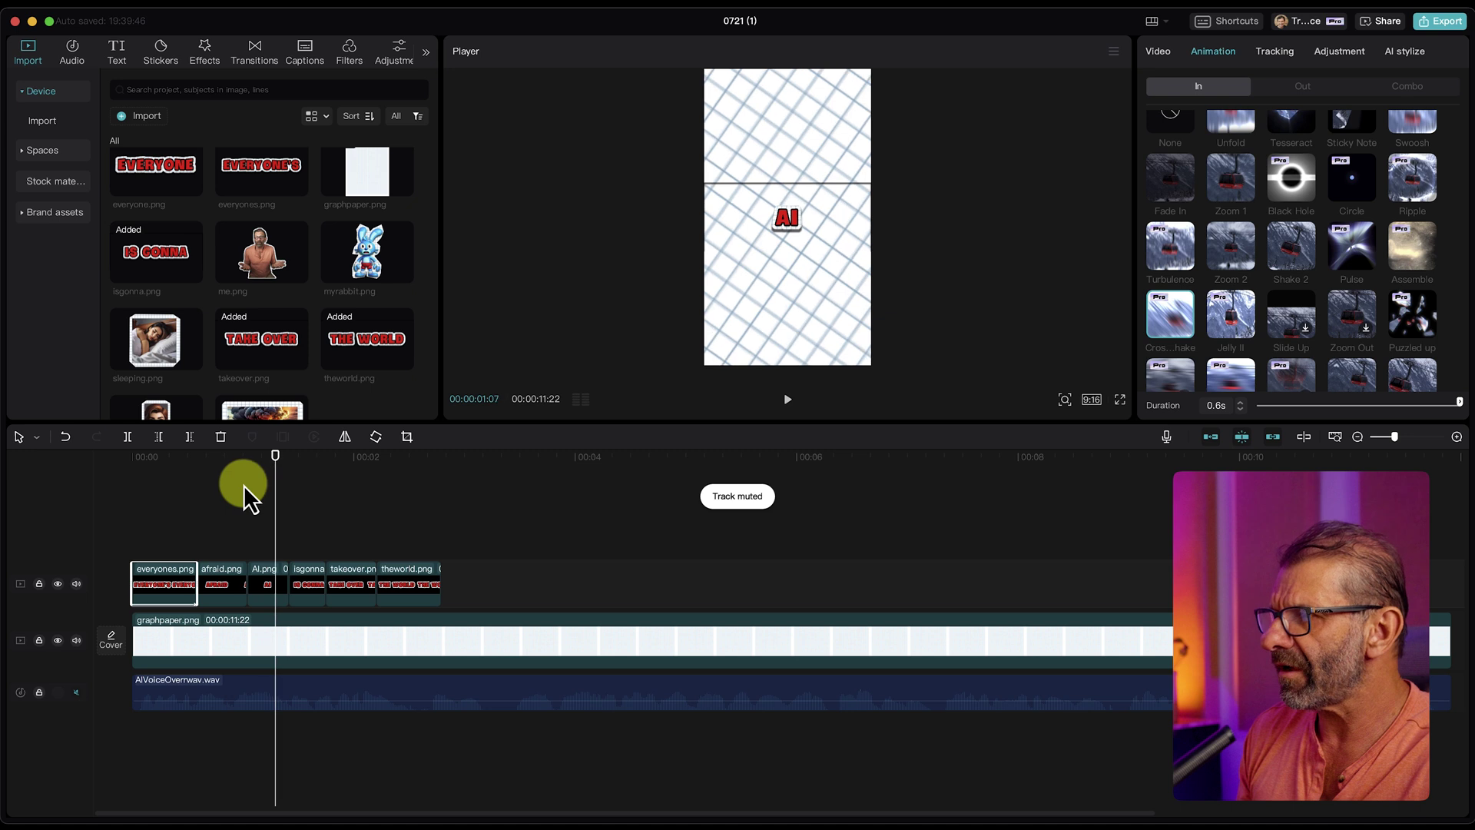
left_click(128, 466)
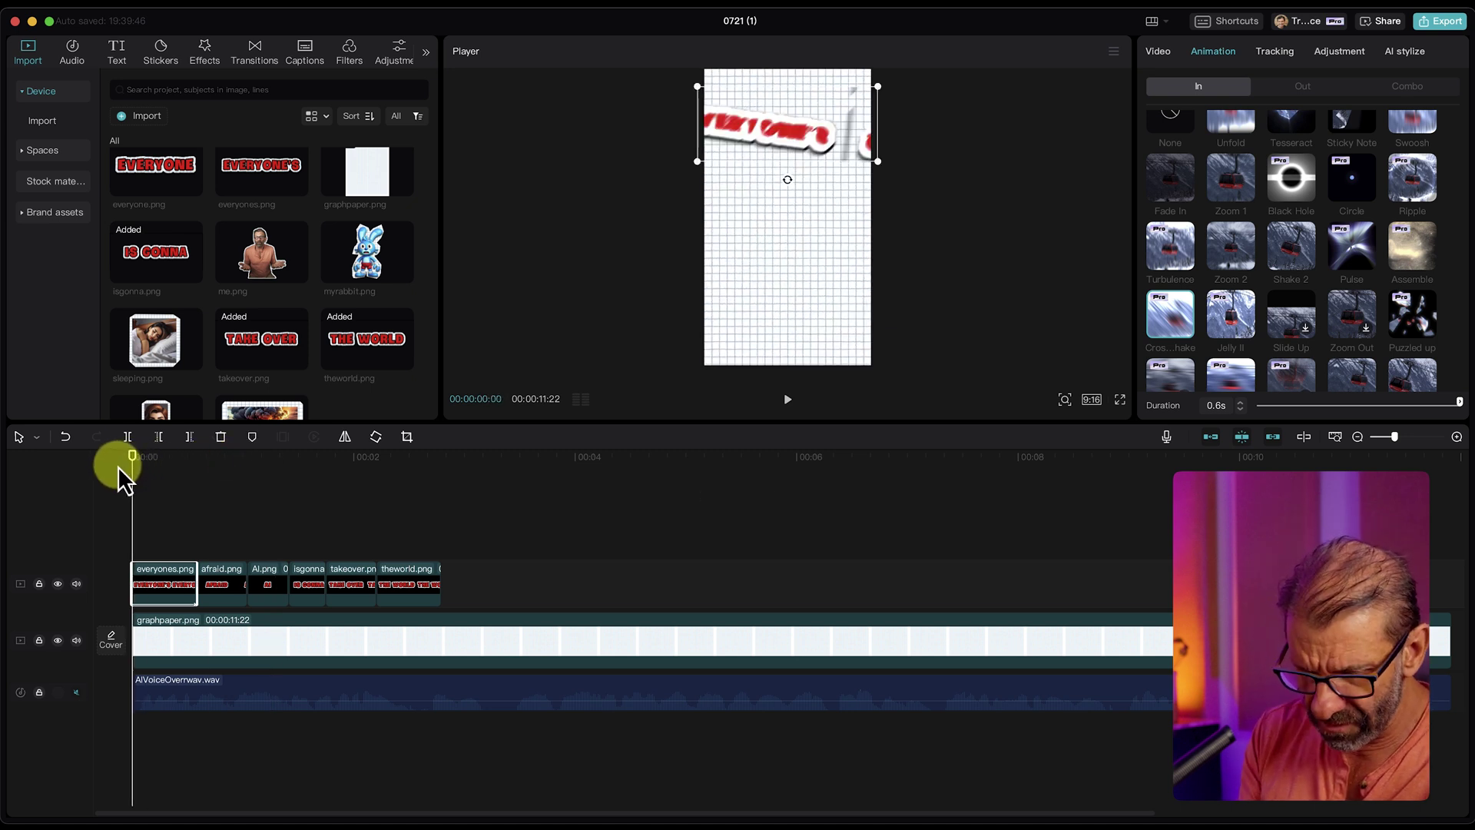
Step: Step frame by frame through the everyones.png animation up to the afraid.png clip to check its timing, and return to the start
key("Right")
key("Right")
key("Right")
key("Right")
key("Right")
key("Right")
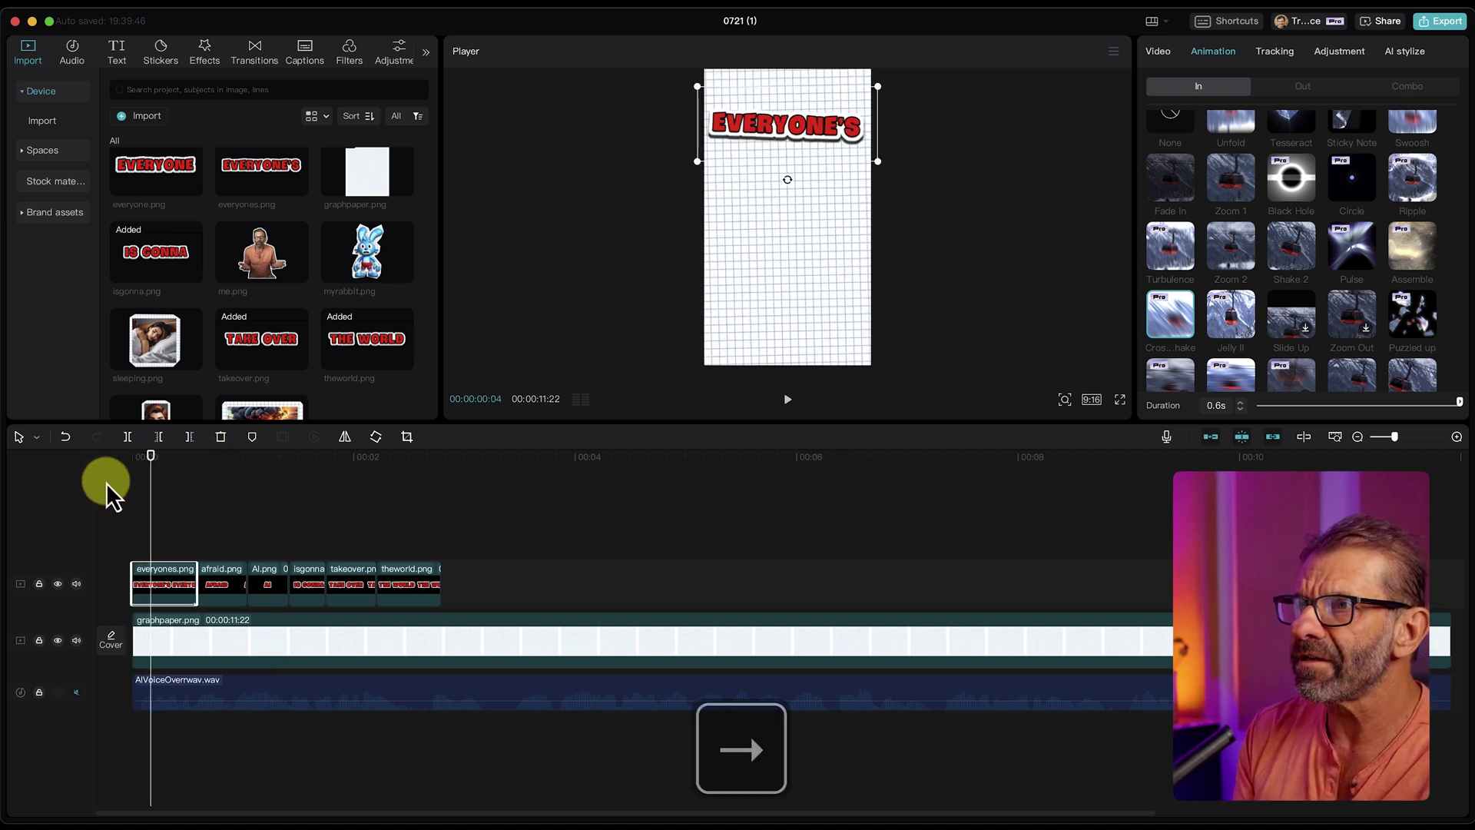
key("Right")
key("Right")
key("Right")
key("Right")
key("Right")
key("Right")
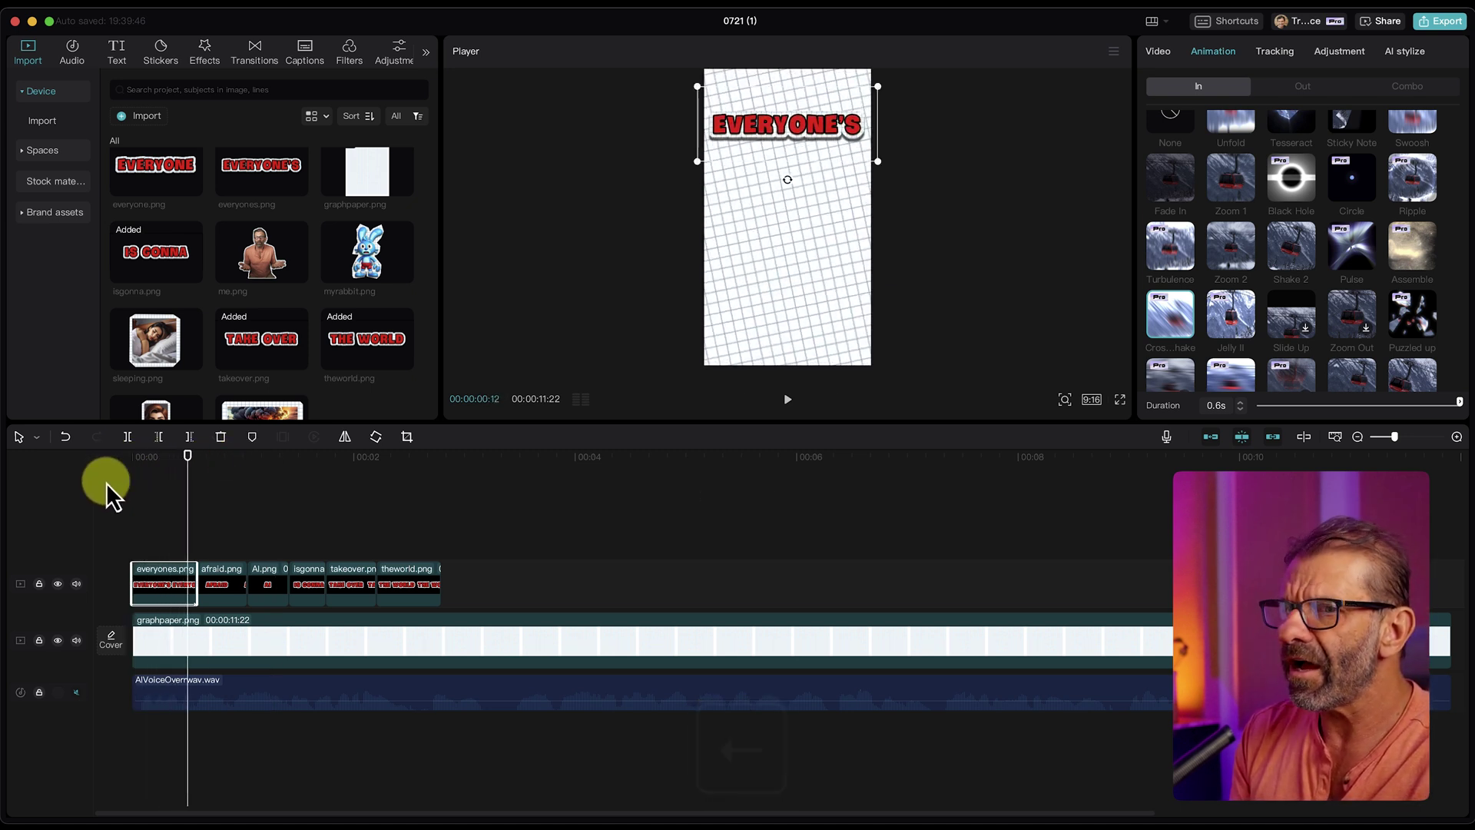
key("Left")
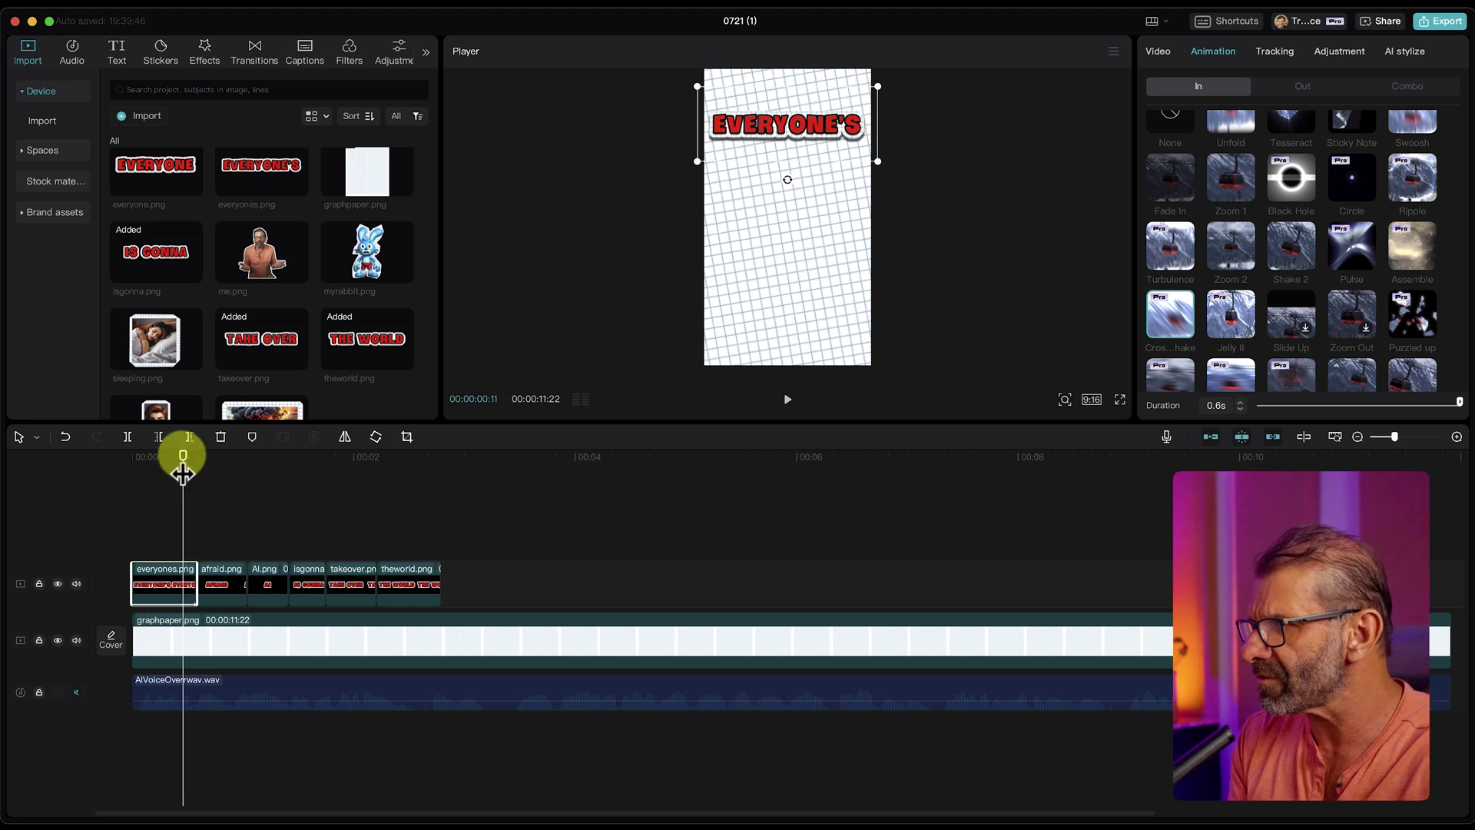
left_click_drag(182, 455, 198, 457)
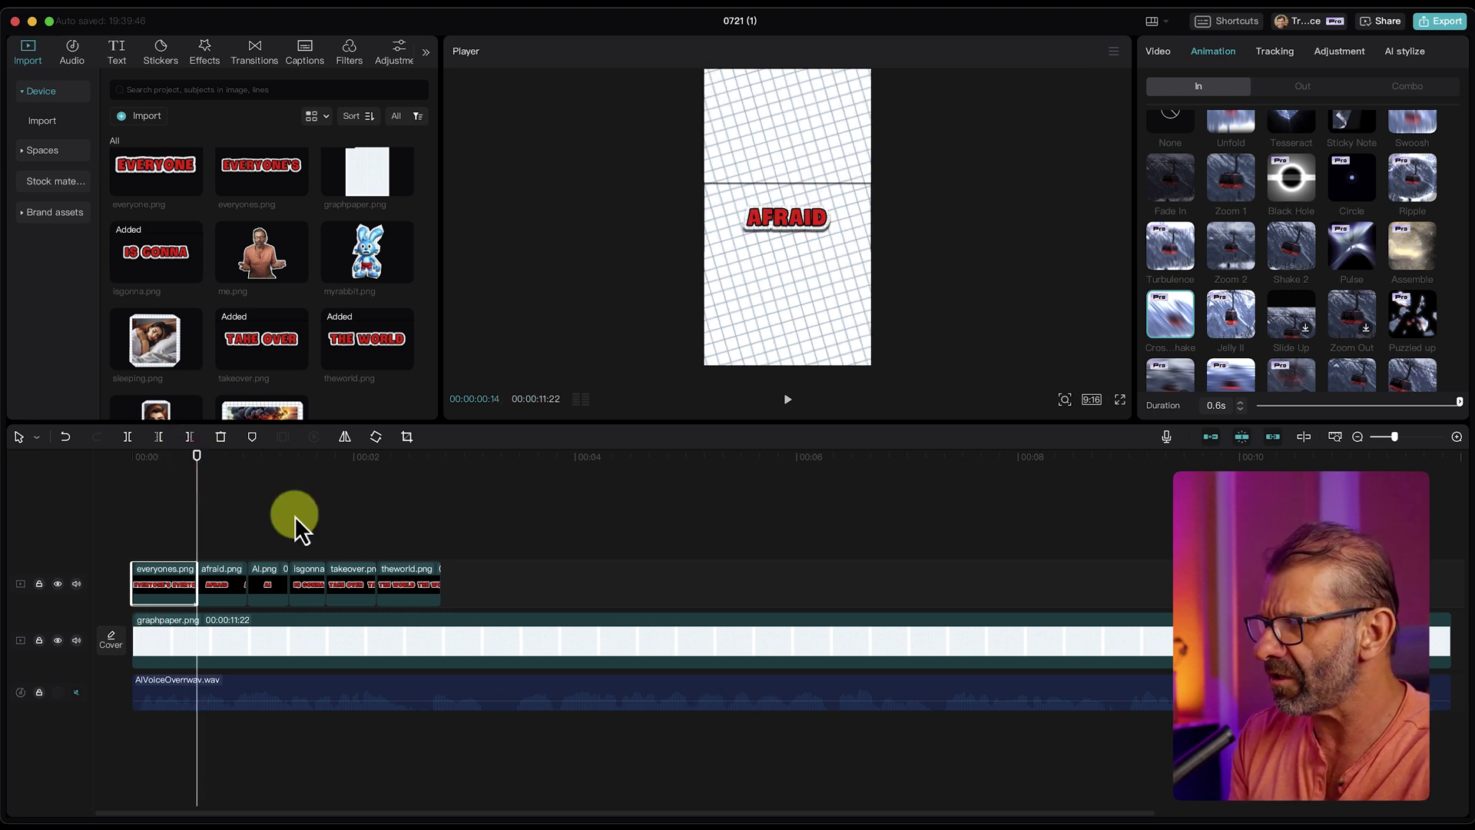
left_click_drag(175, 463, 59, 467)
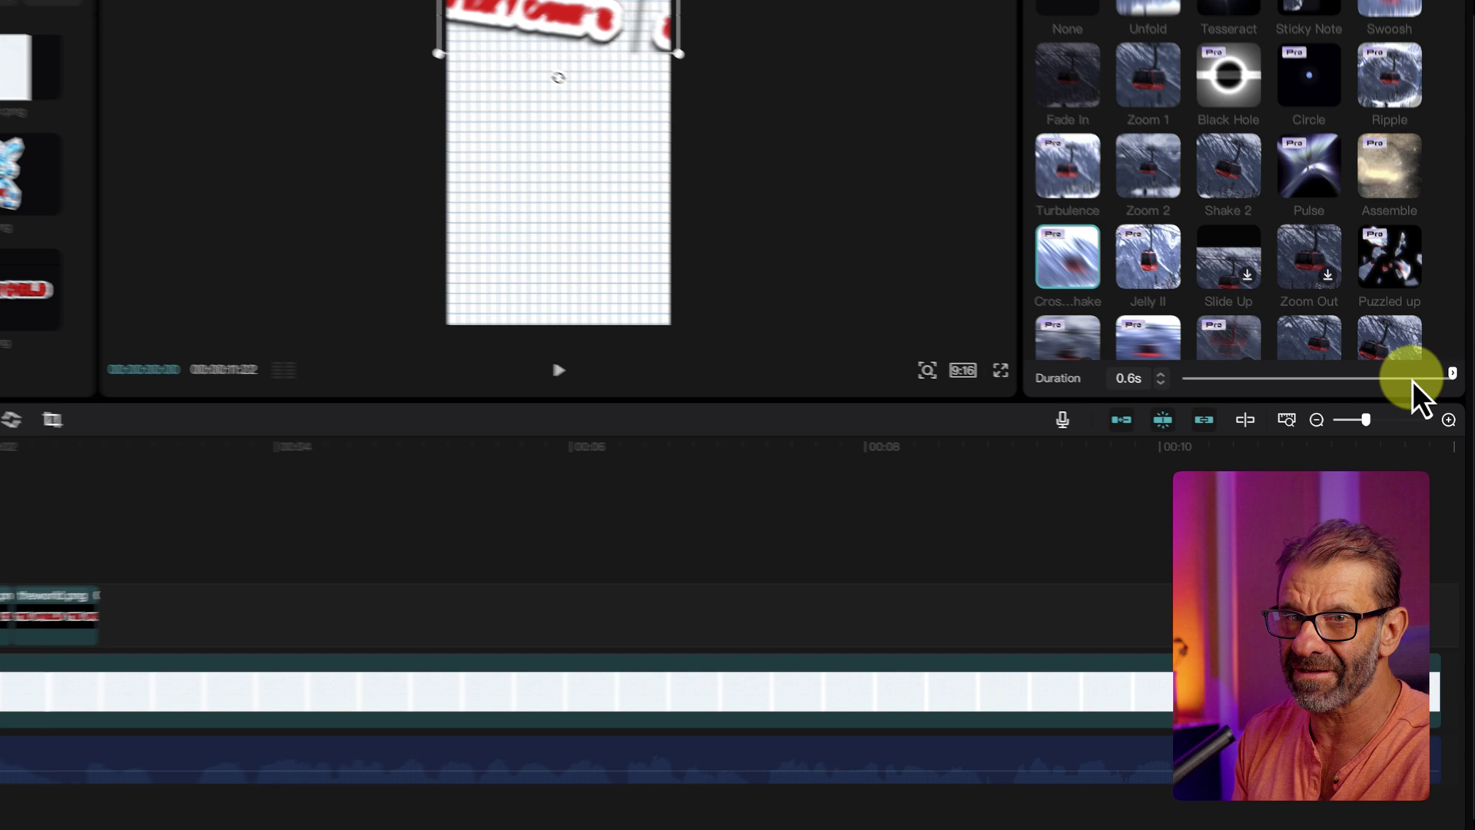
Step: Set the In animation duration of everyones.png to 0.3s, play it back, and return to 00:00:00:02
left_click_drag(1458, 405, 1305, 374)
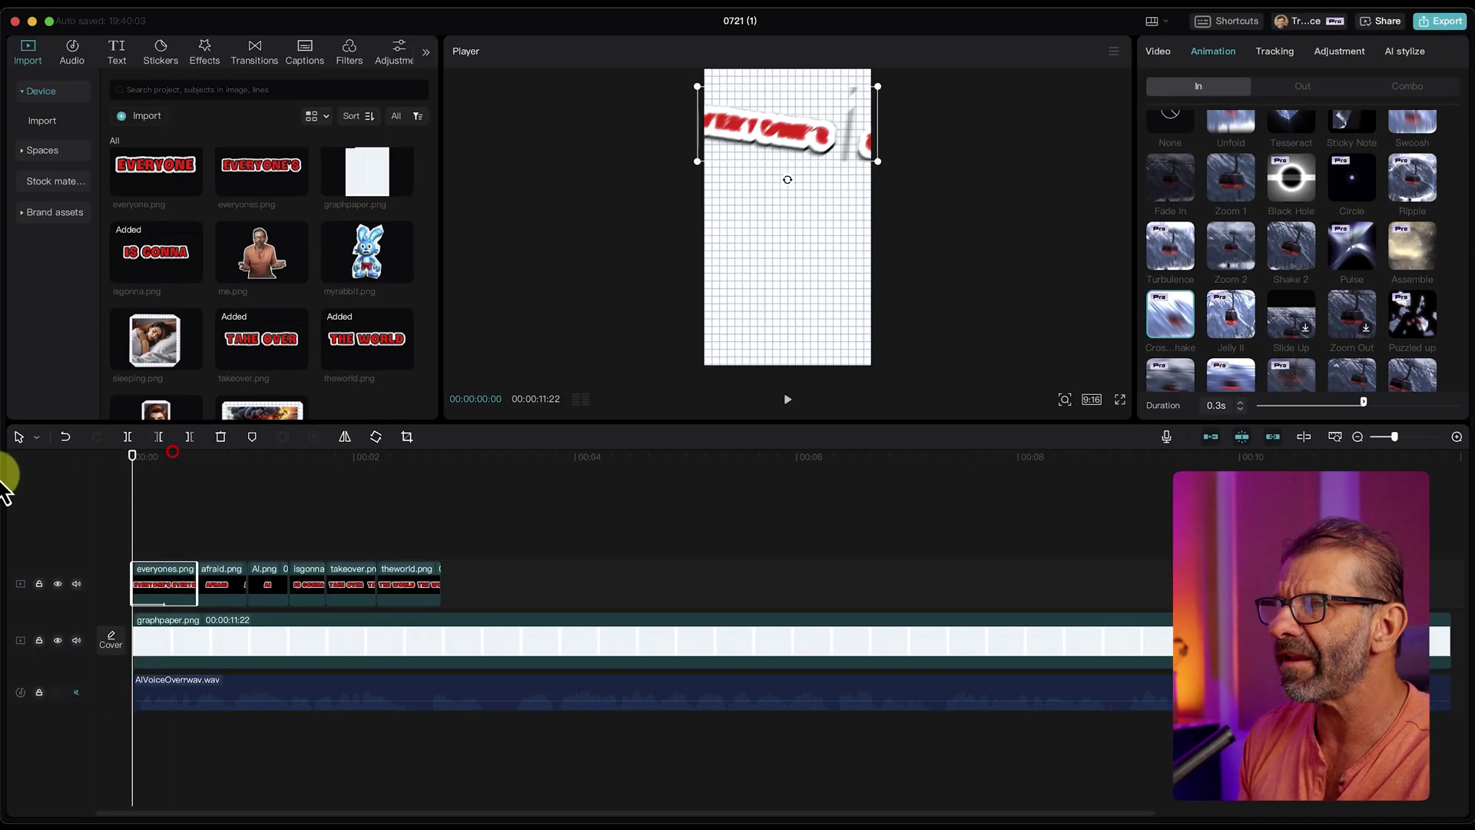
left_click_drag(132, 456, 26, 454)
key("space")
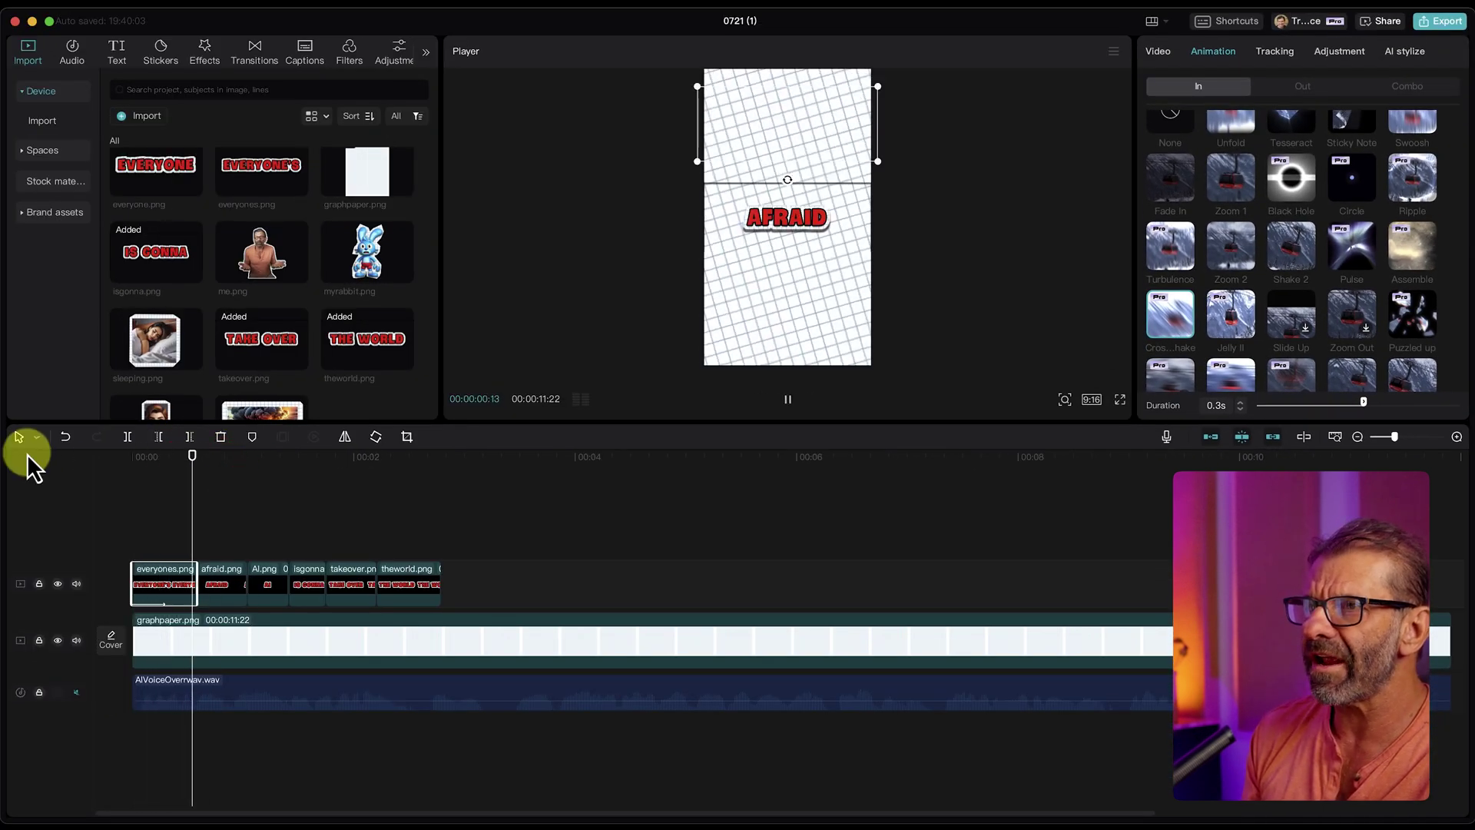
key("space")
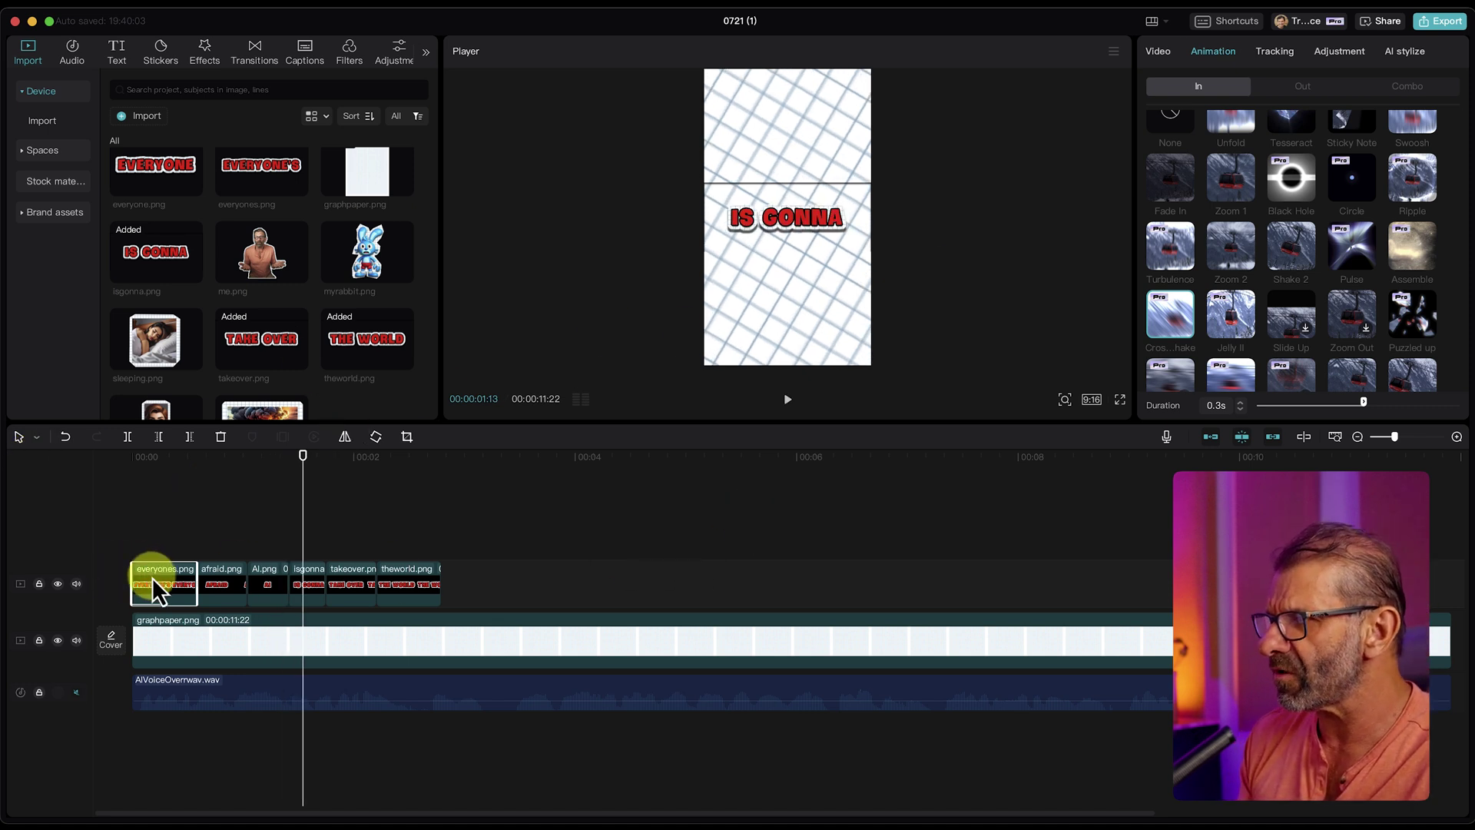
left_click_drag(197, 456, 141, 456)
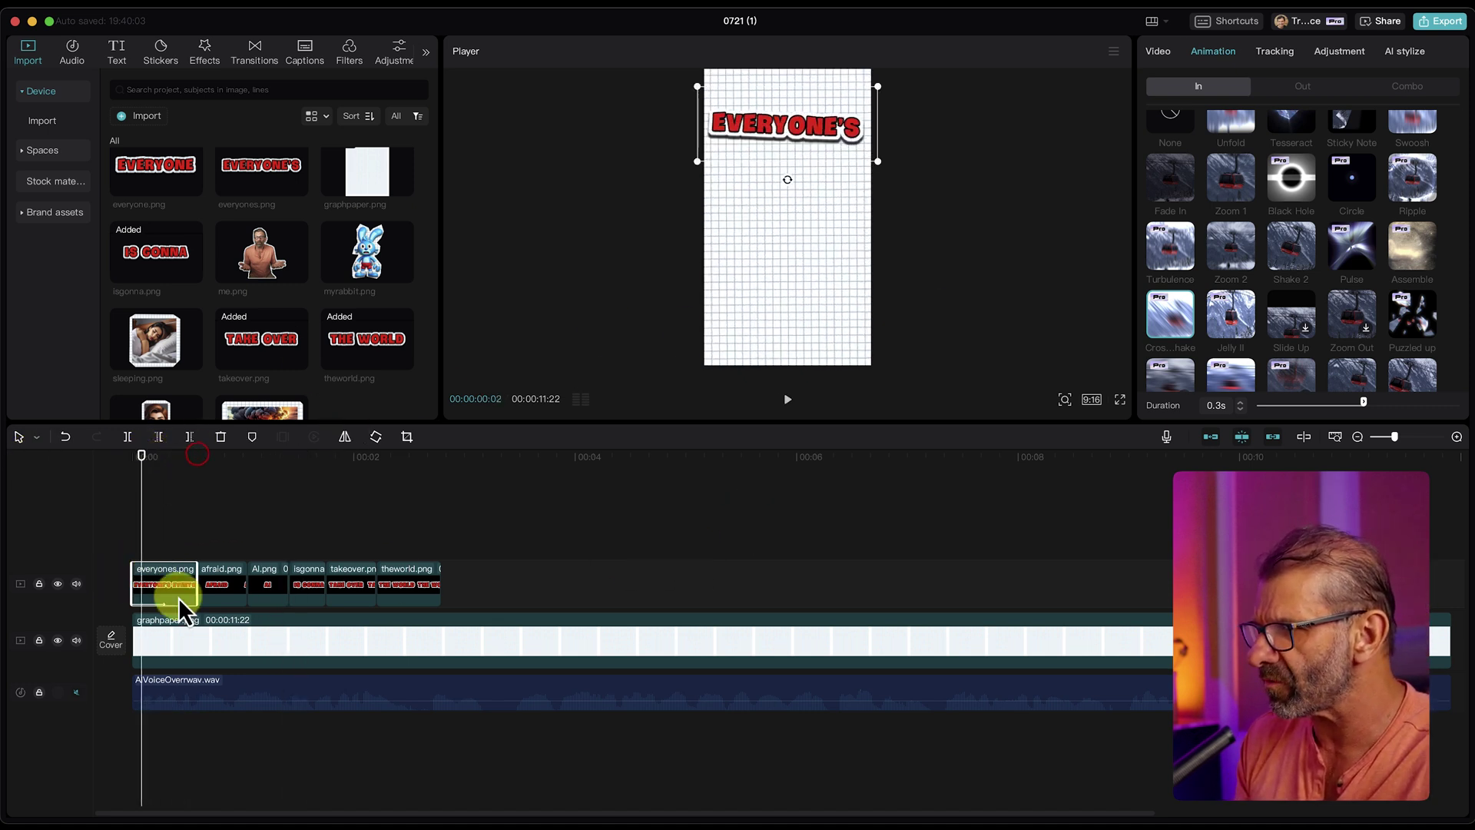
Step: Copy the everyones.png location size, blend, canvas, mask and In animation attributes to the other five word clips, and play back the result
right_click(171, 578)
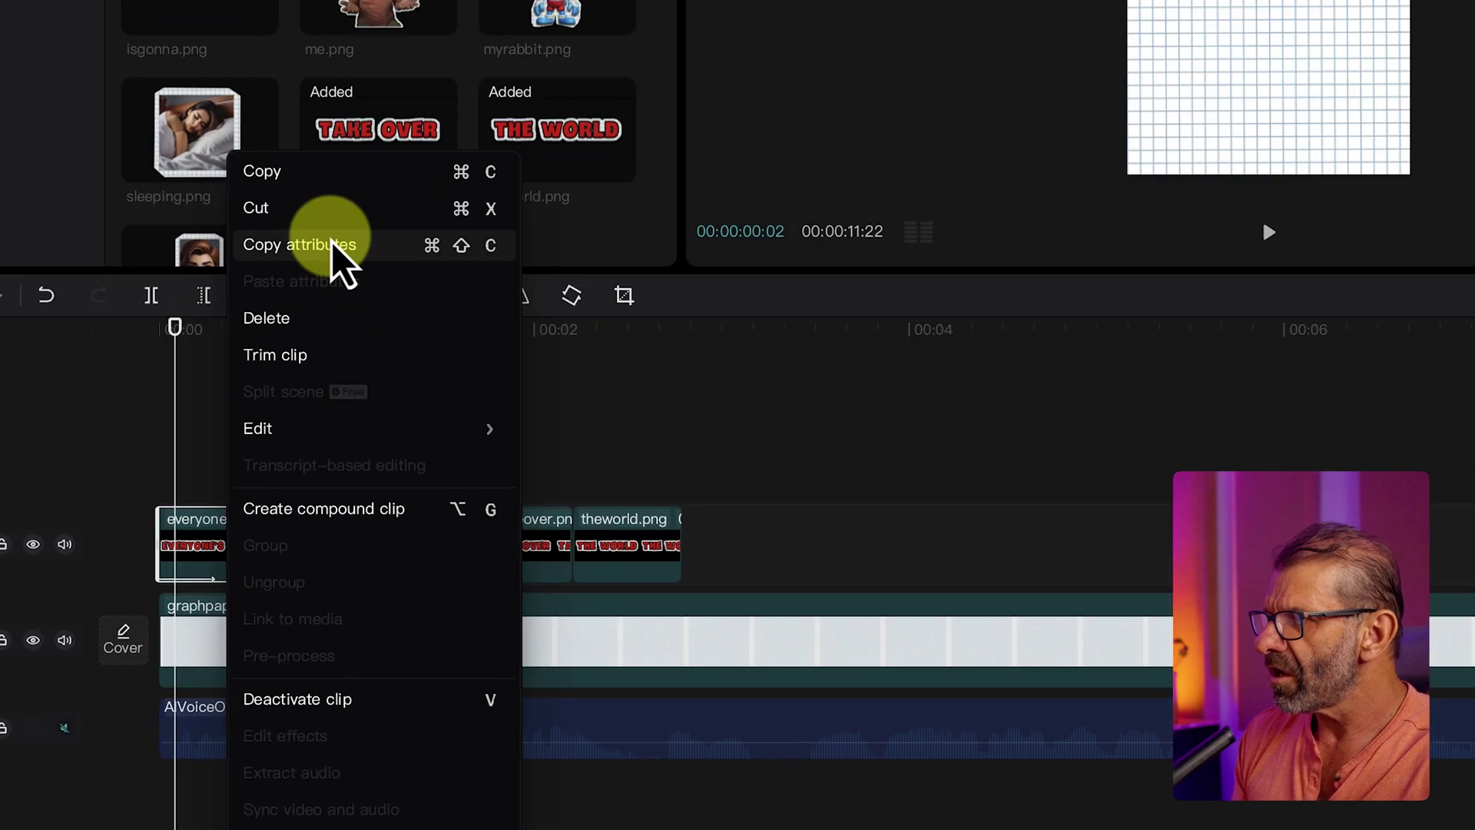
left_click(330, 245)
left_click_drag(848, 546, 320, 573)
right_click(319, 569)
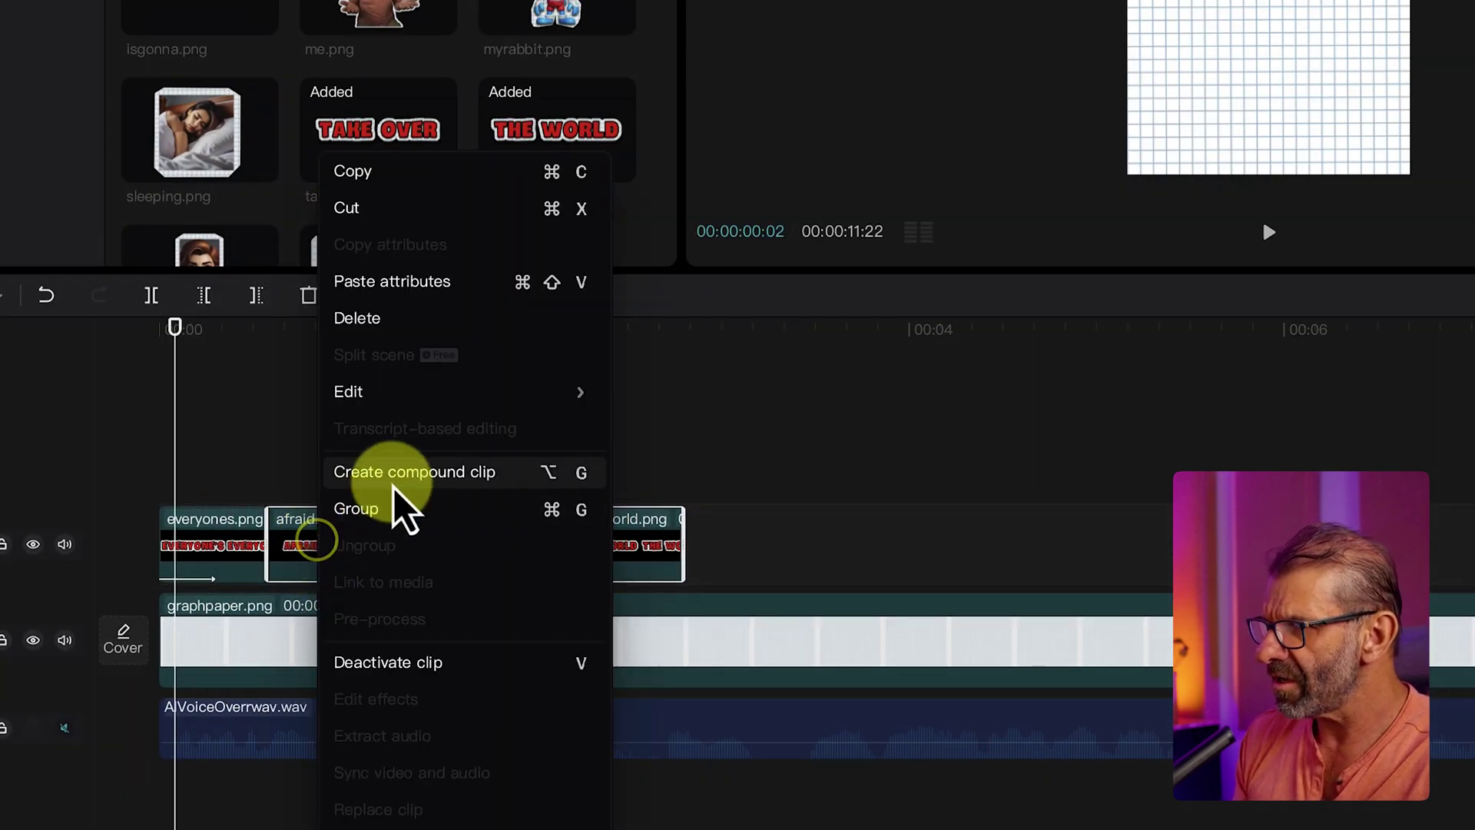
left_click(424, 286)
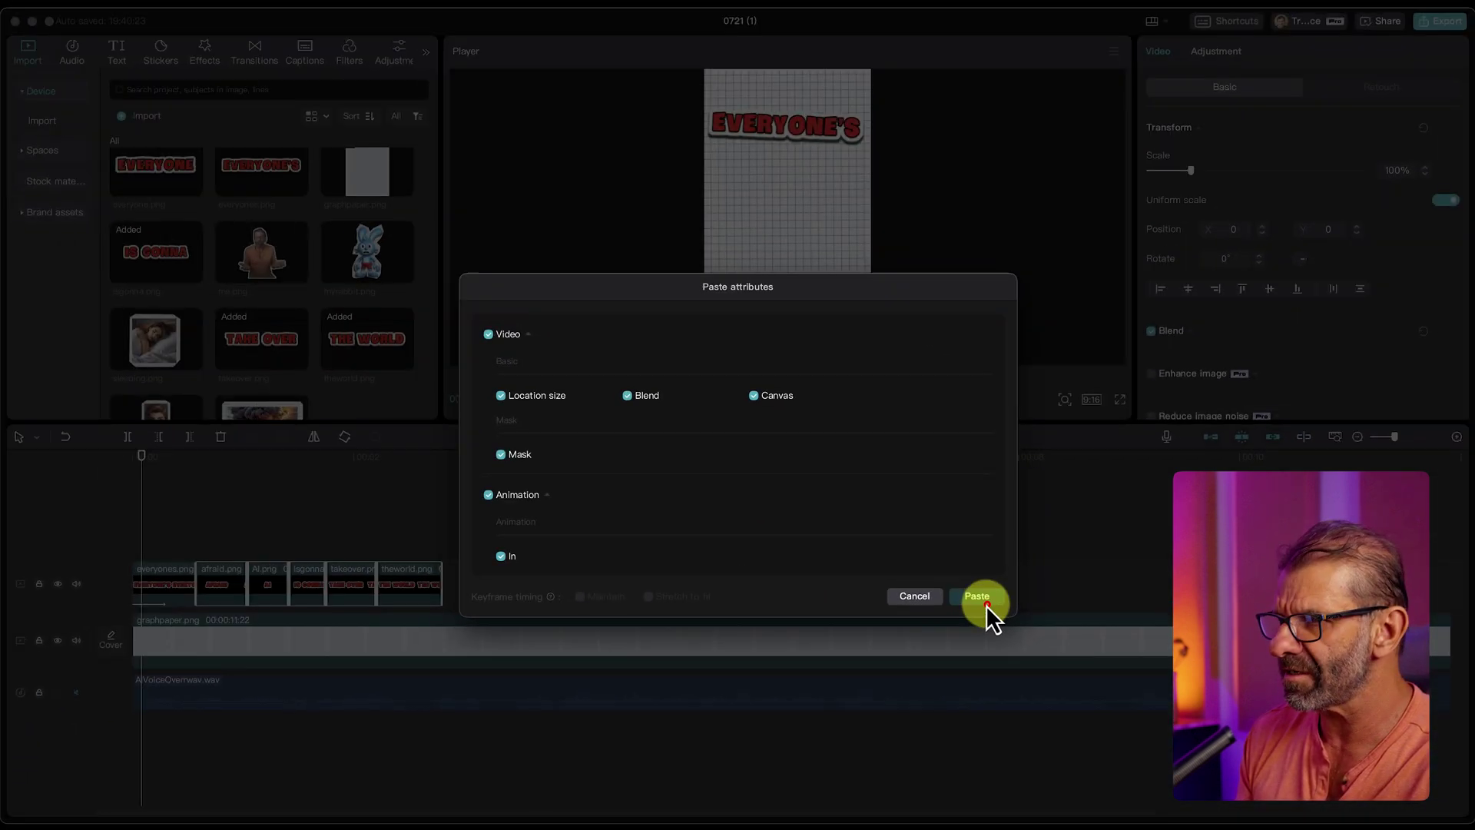
left_click(1021, 629)
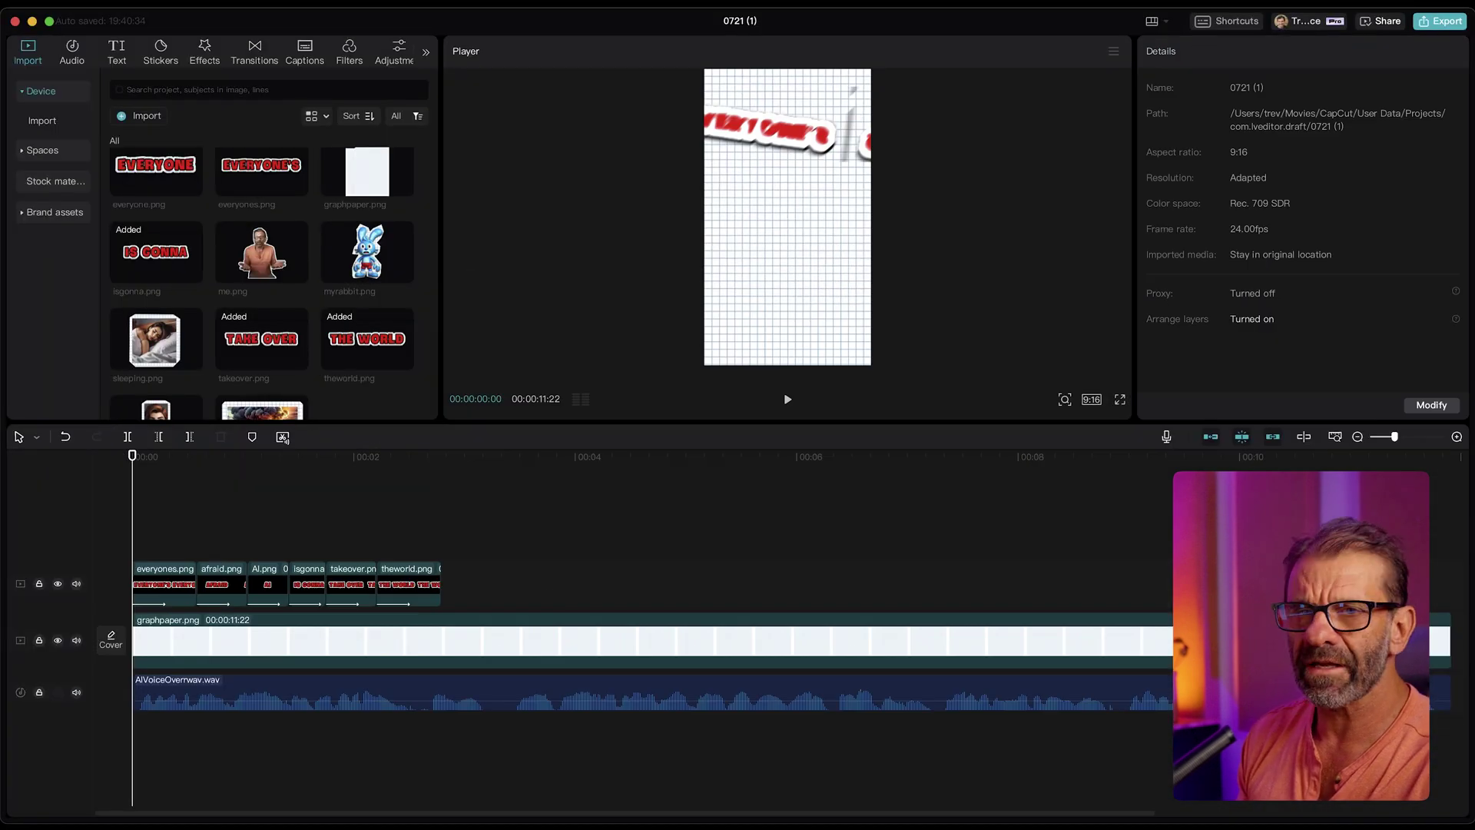
key("space")
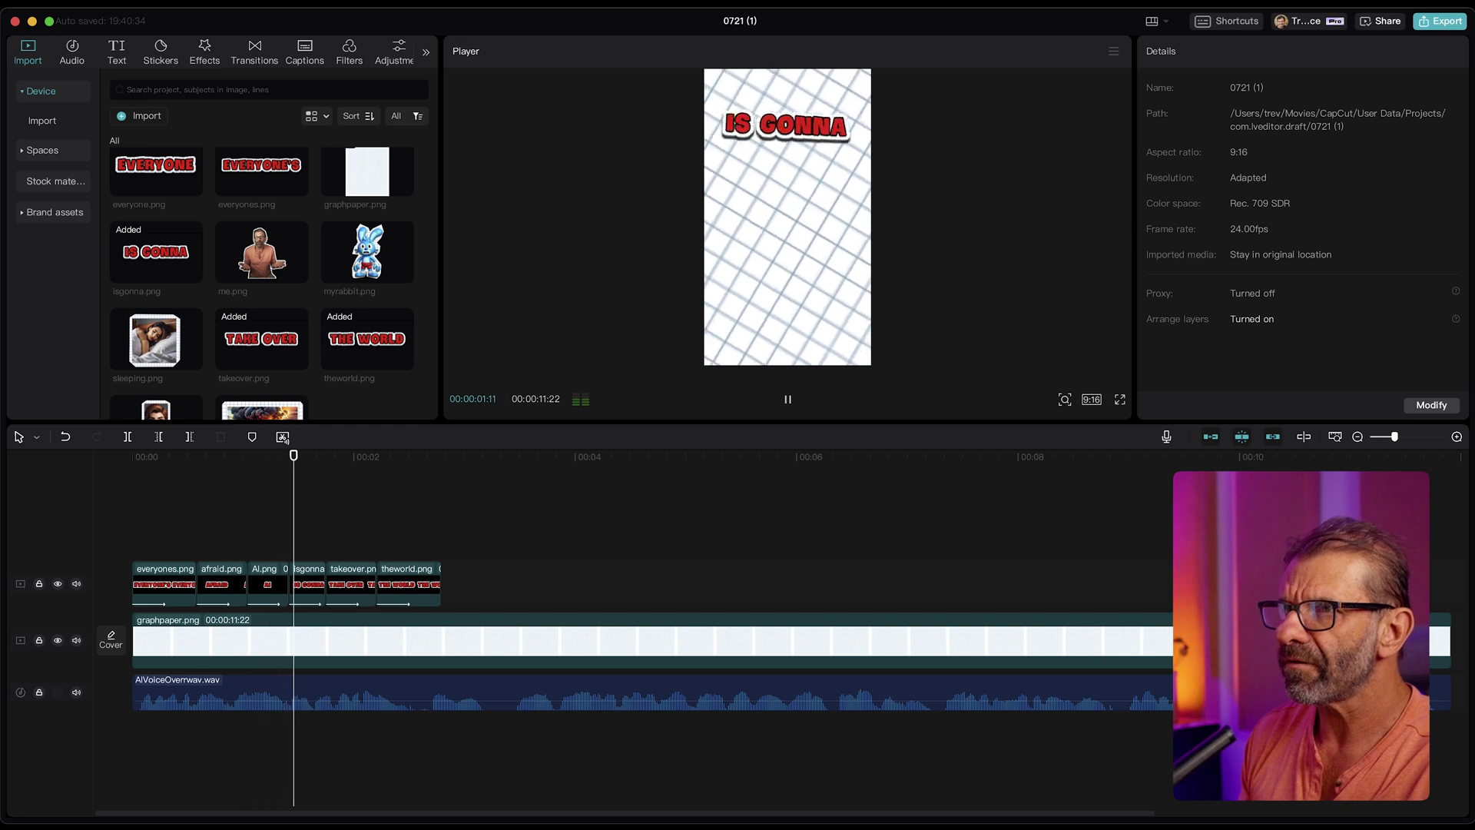
key("space")
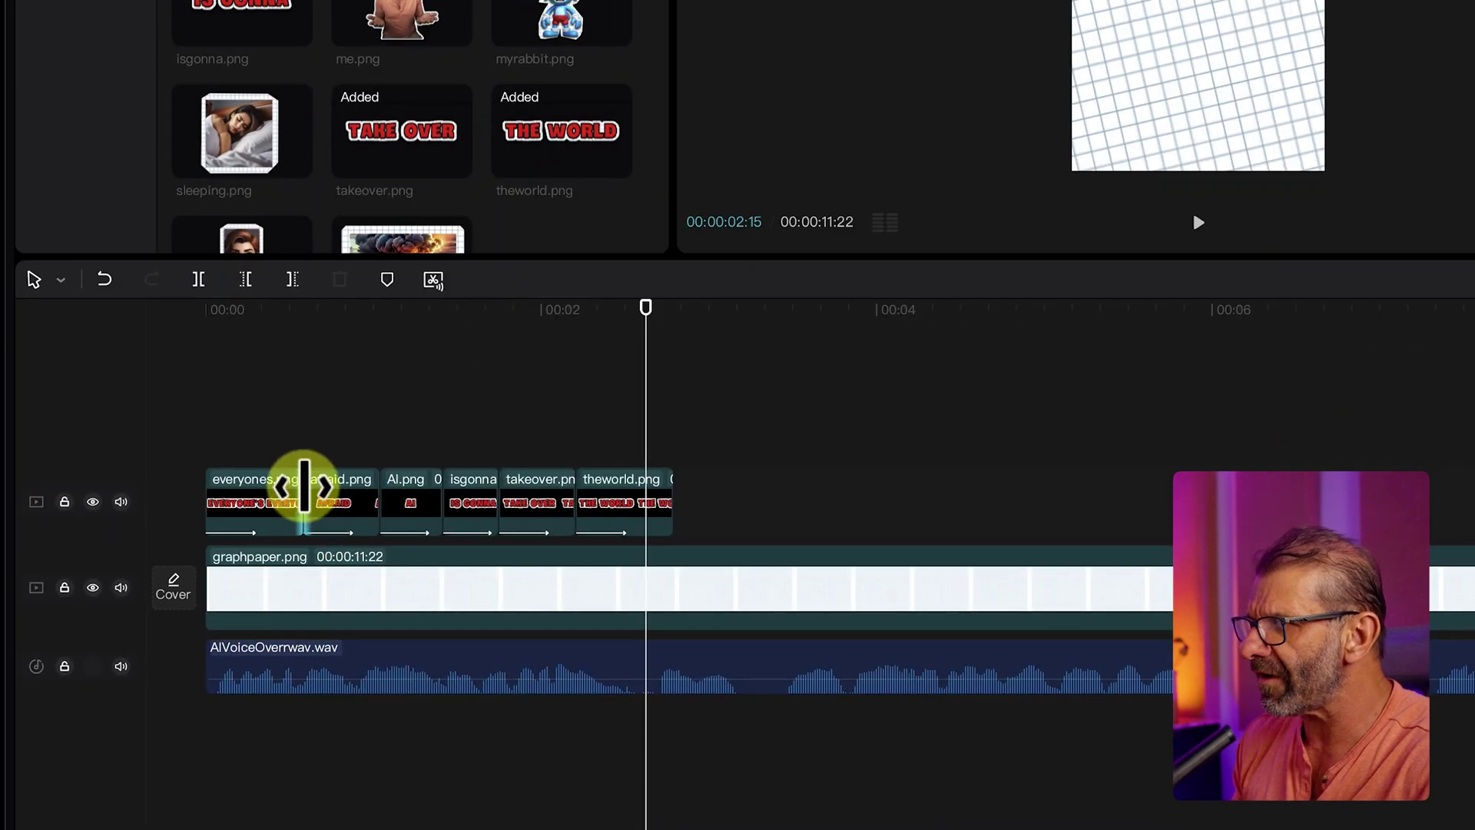
Step: Shift the cut points between the word clips slightly earlier, so each word's animation starts just ahead of the voiceover
left_click(31, 282)
left_click(66, 313)
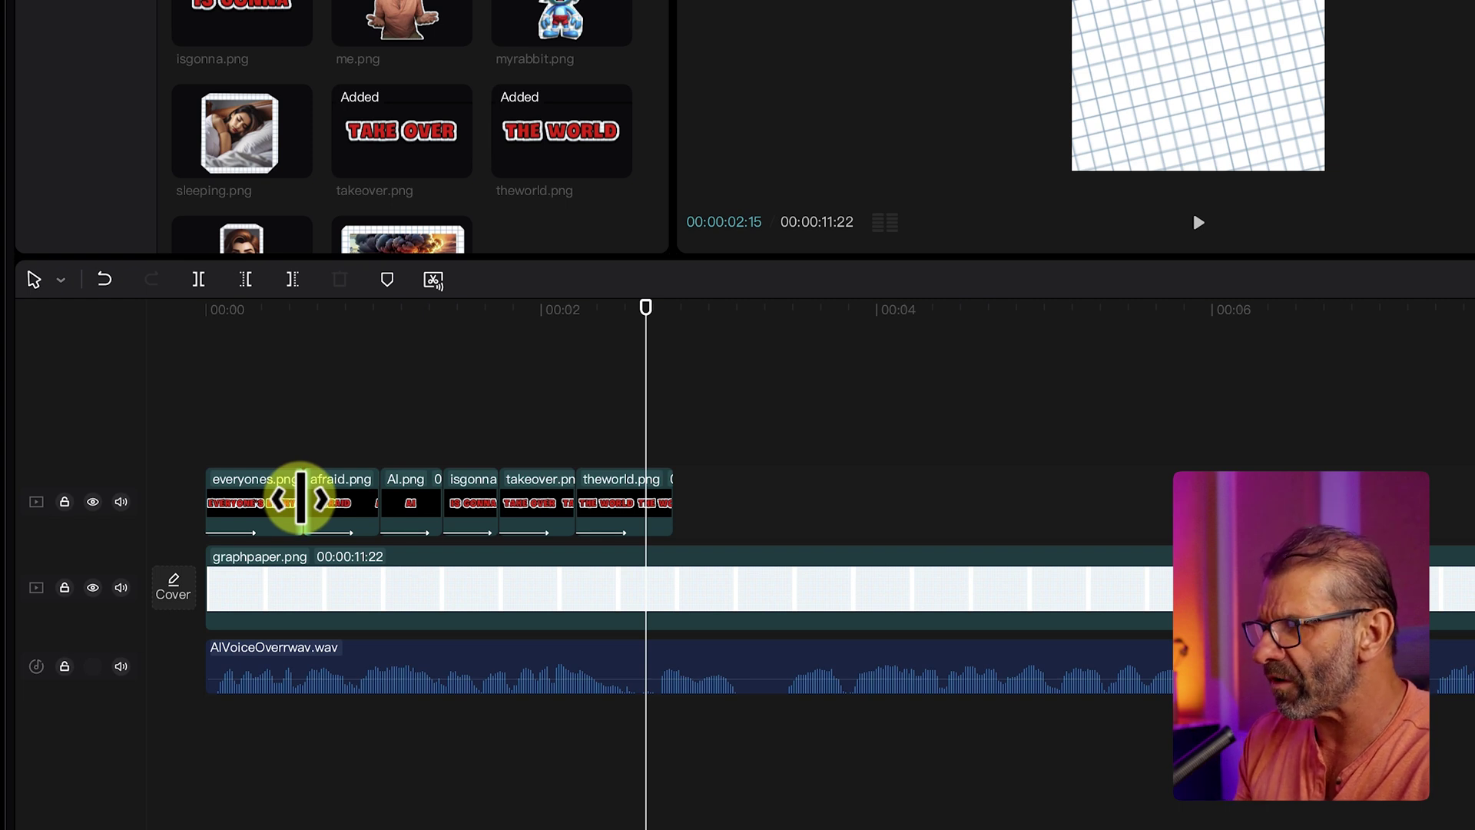
left_click_drag(300, 499, 289, 499)
left_click_drag(381, 484, 428, 492)
left_click(414, 485)
left_click(490, 486)
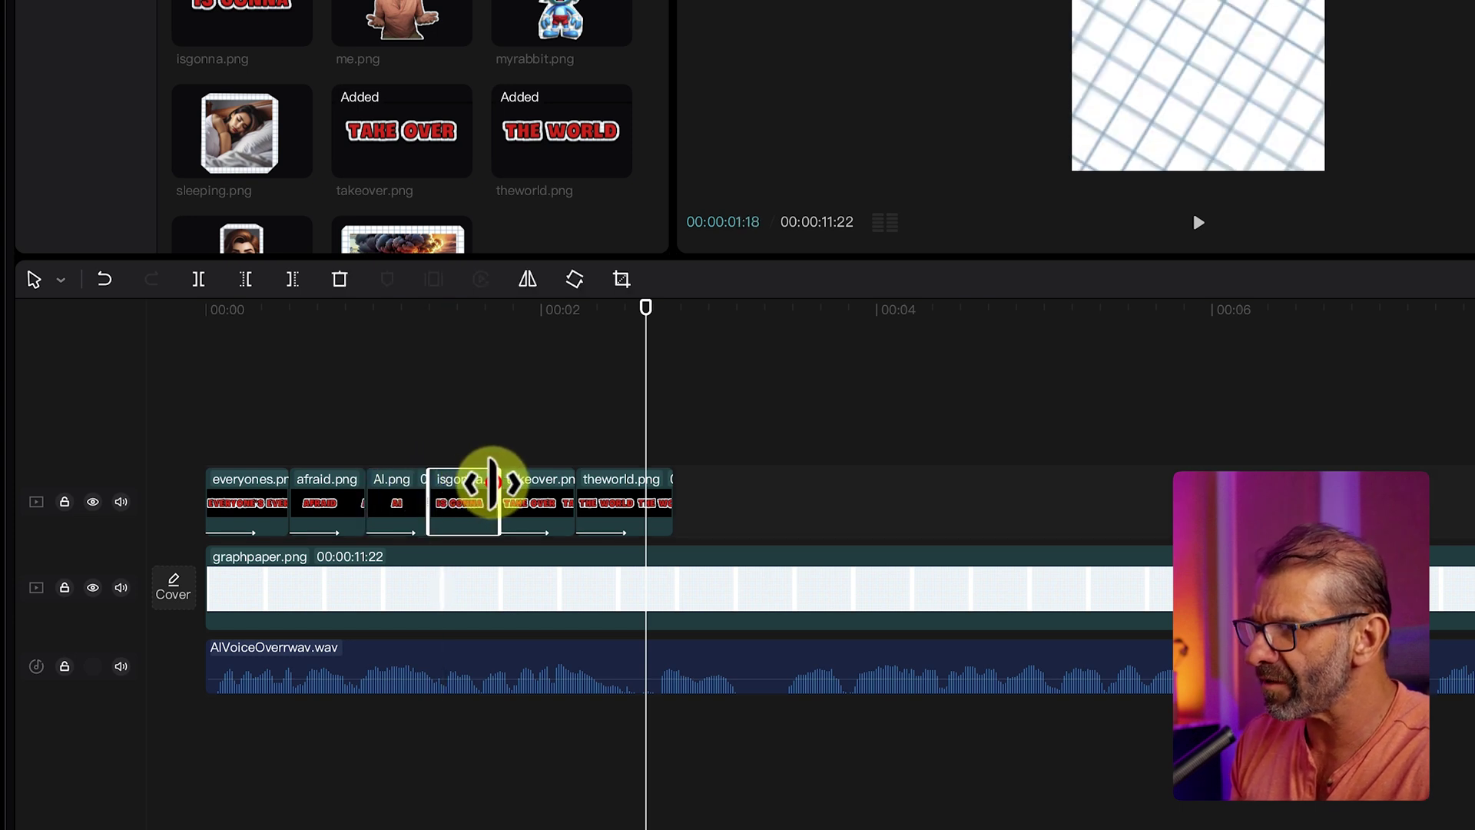
left_click_drag(489, 484, 484, 484)
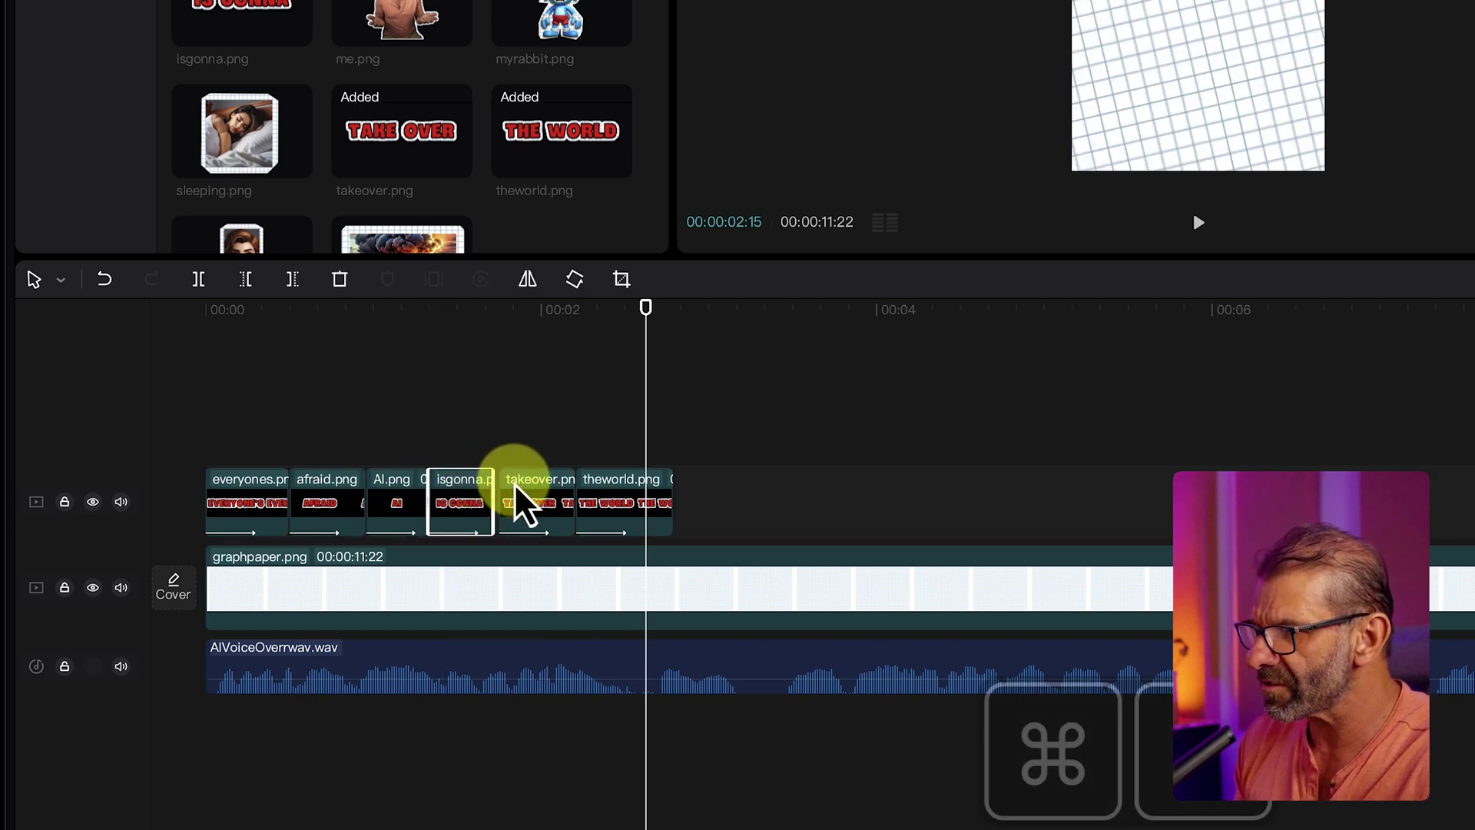
left_click(504, 338)
Step: Play back the retimed word clips against the voiceover from the beginning, and return to the timeline start
left_click_drag(365, 430, 148, 430)
key("space")
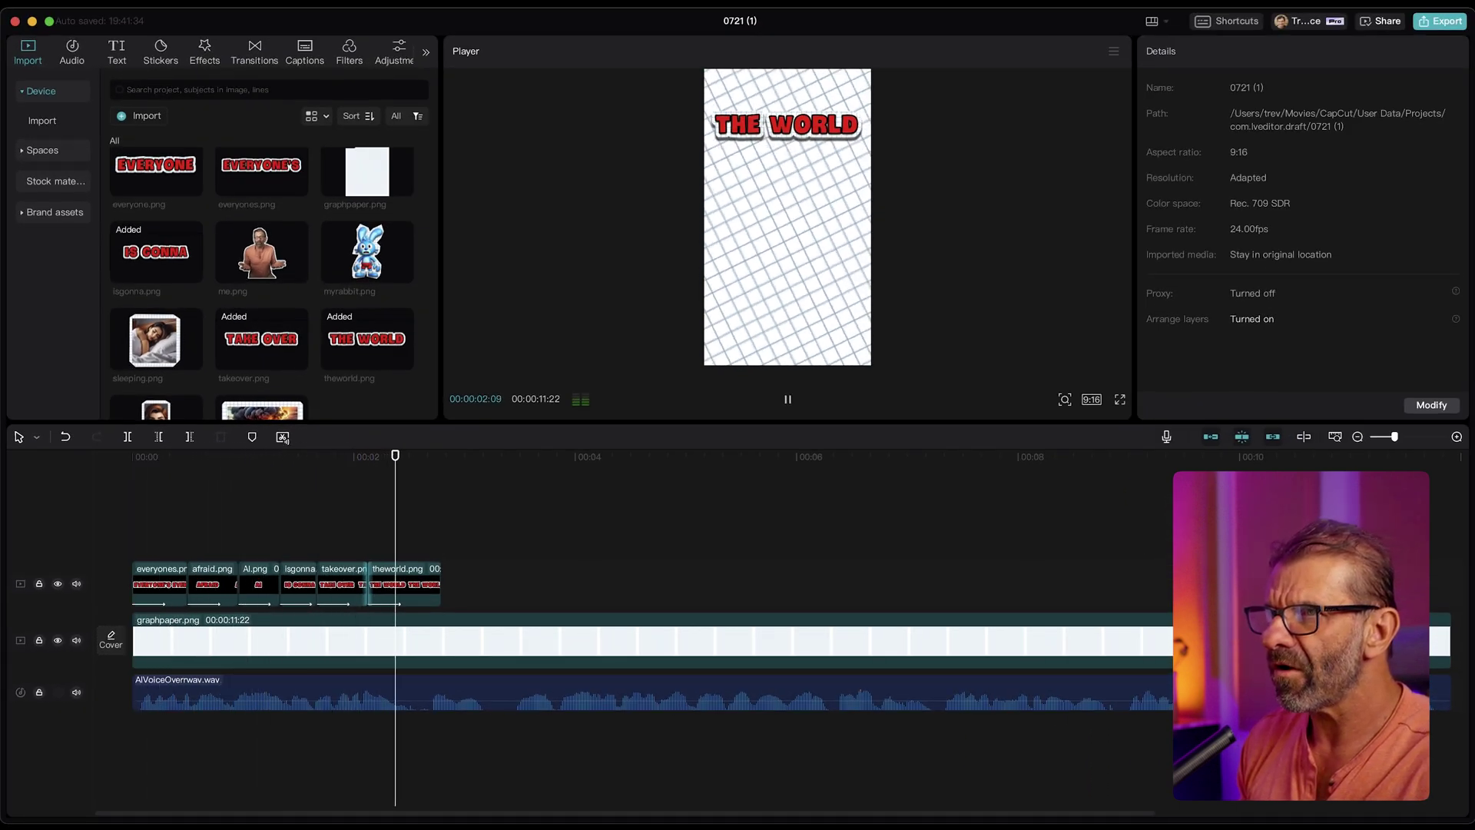
left_click(83, 459)
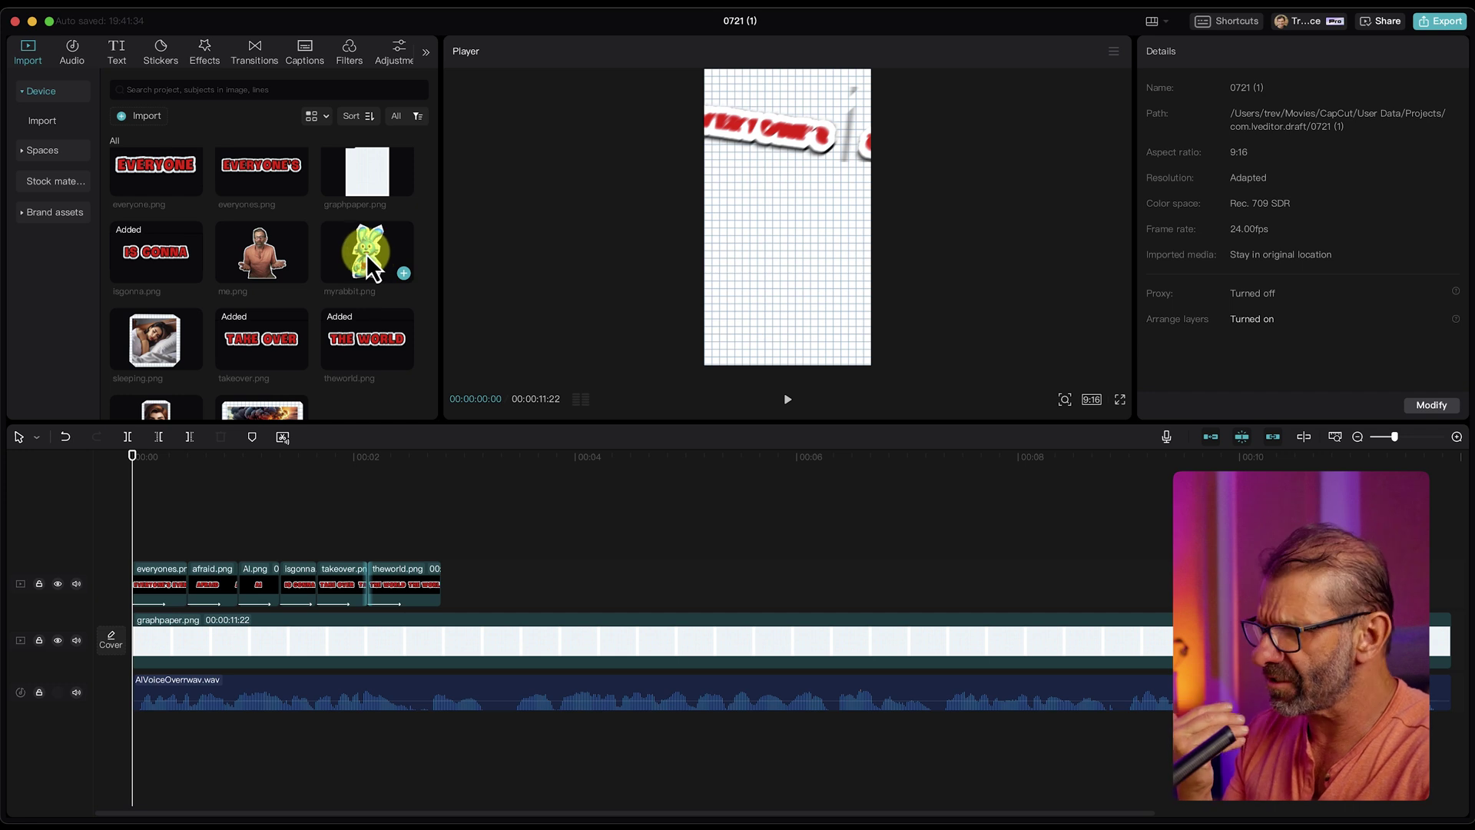
Step: Place myrabbit.png on a new track above the word clips at the start, and scrub through the words to check it
left_click_drag(362, 252, 133, 538)
left_click_drag(145, 459, 441, 471)
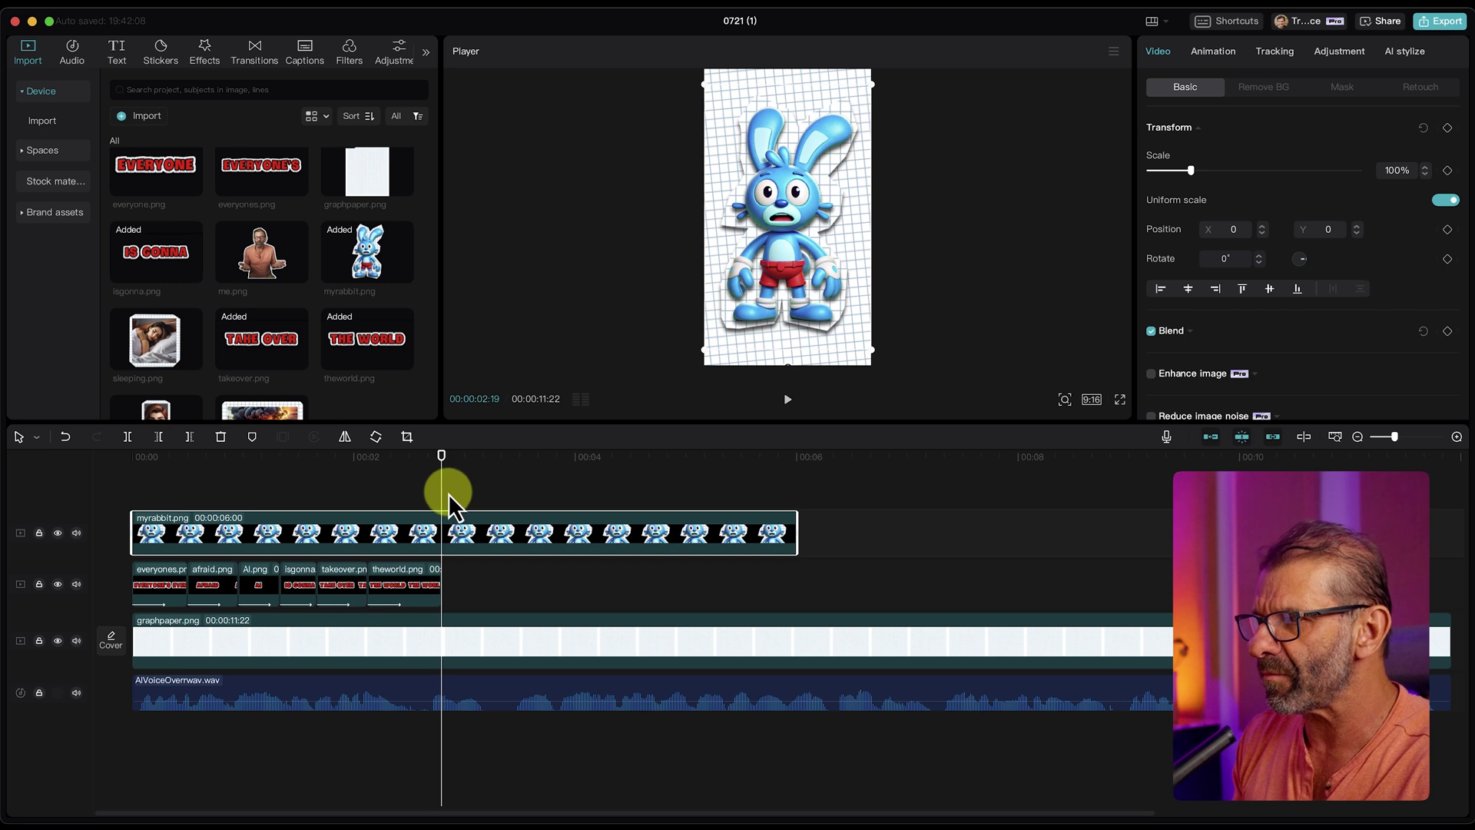
left_click_drag(441, 461, 234, 461)
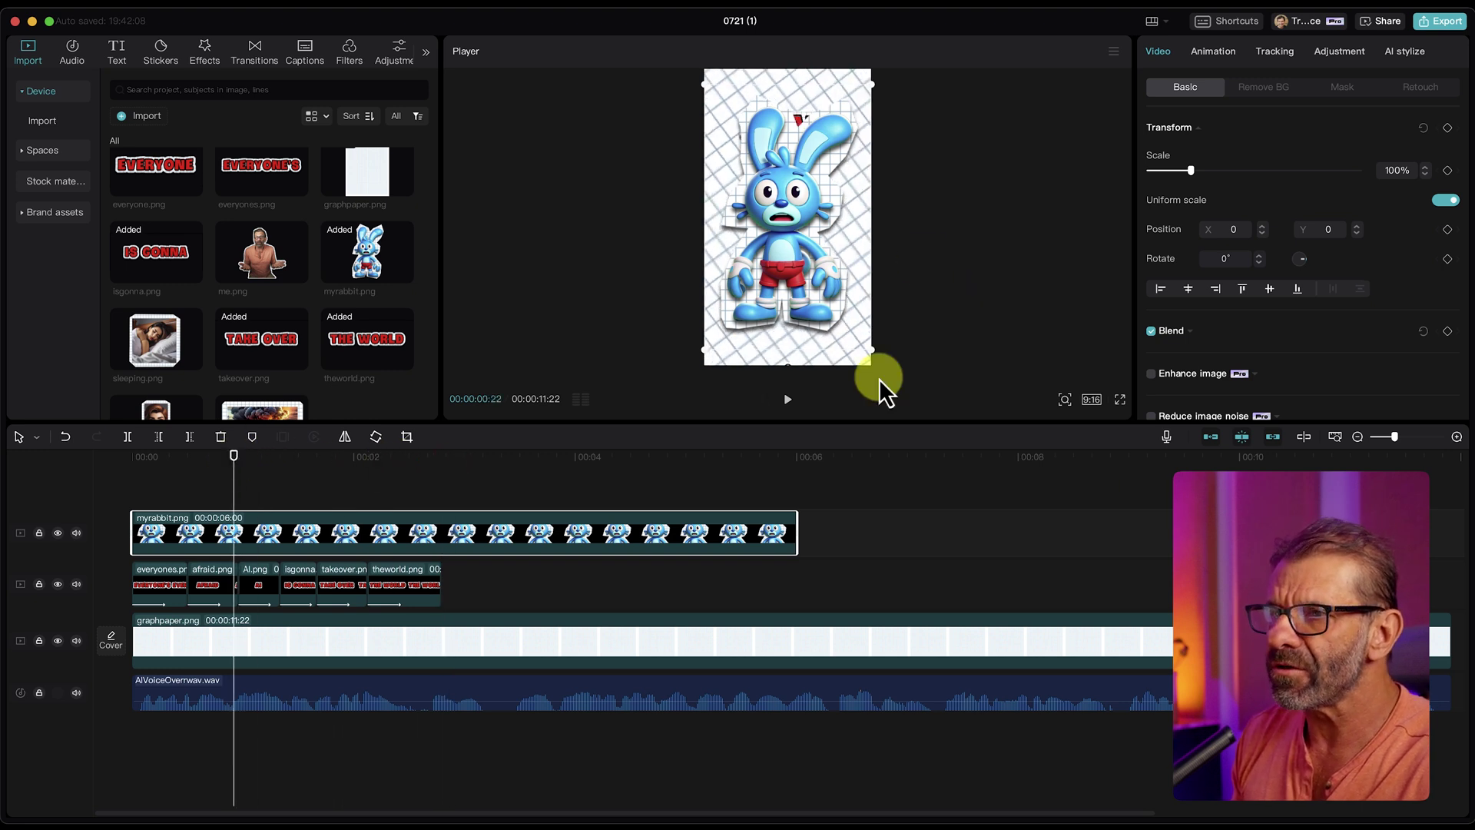
Step: Shrink the rabbit image and move it down below the word images, and play back from the start
left_click_drag(874, 353, 800, 296)
left_click(799, 201)
left_click(298, 482)
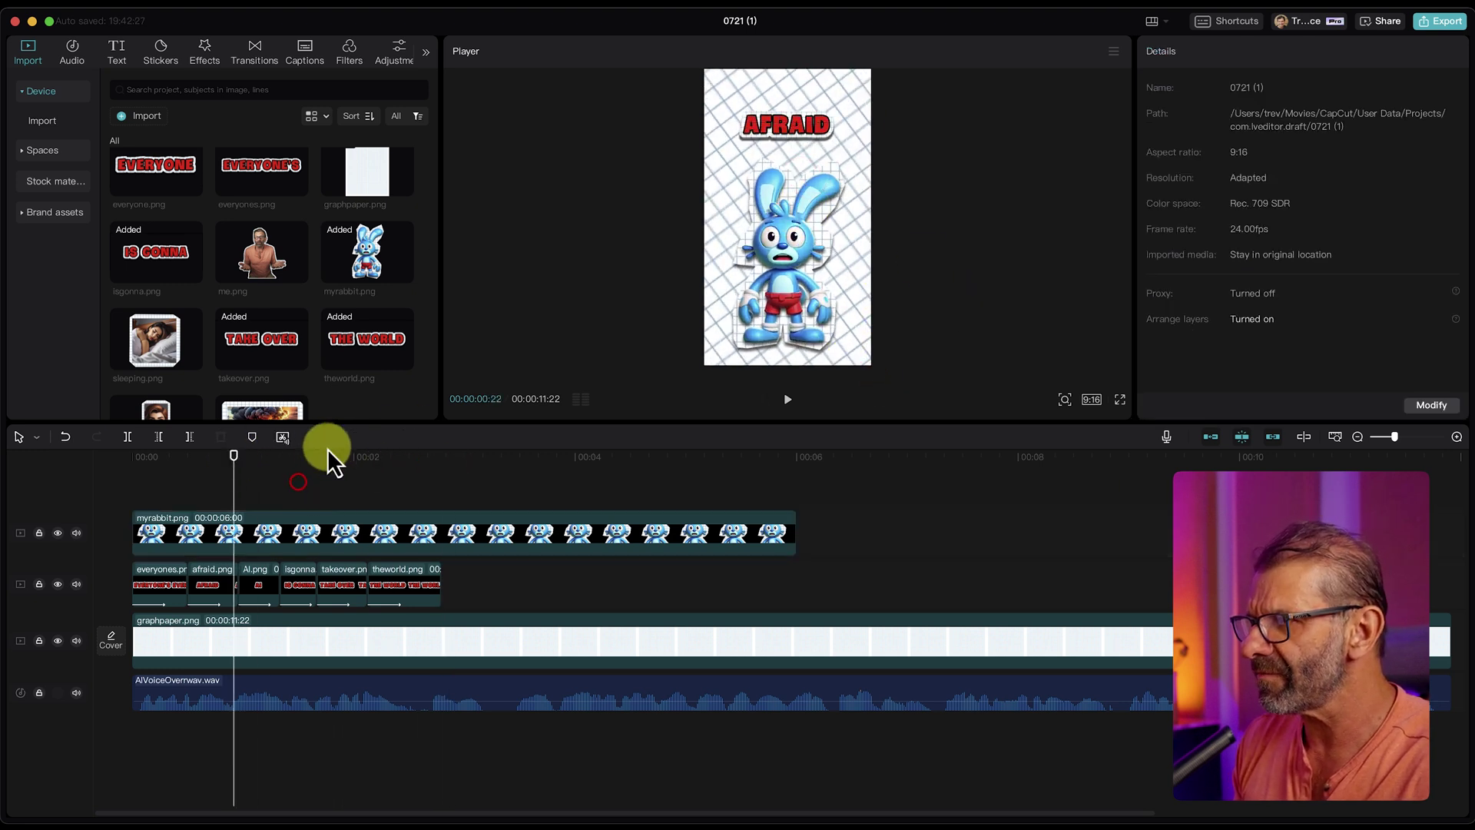
key("Home")
key("space")
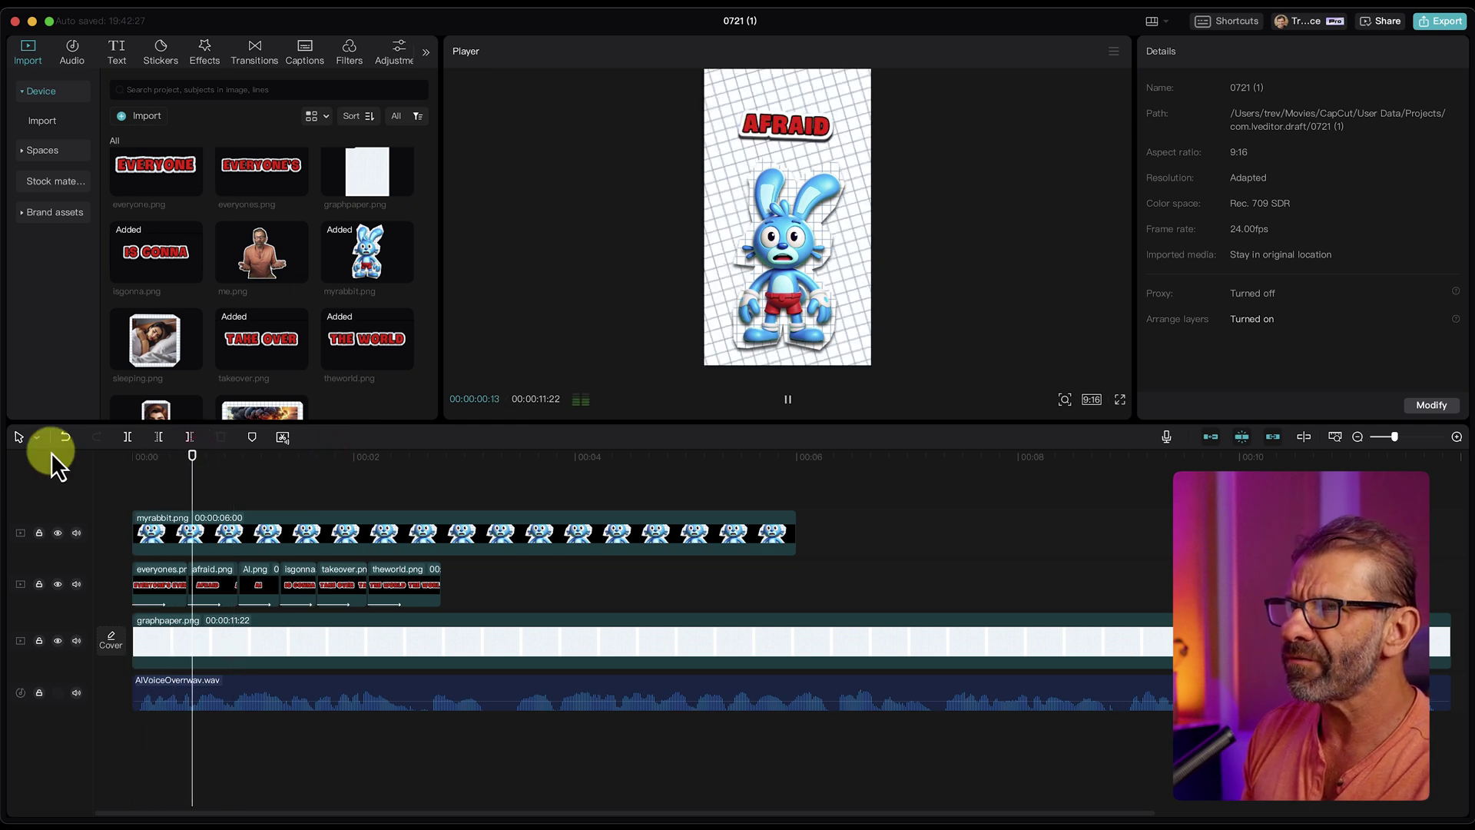
Step: Trim the end of the myrabbit.png clip to 00:00:01:14 and return to the timeline start
key("space")
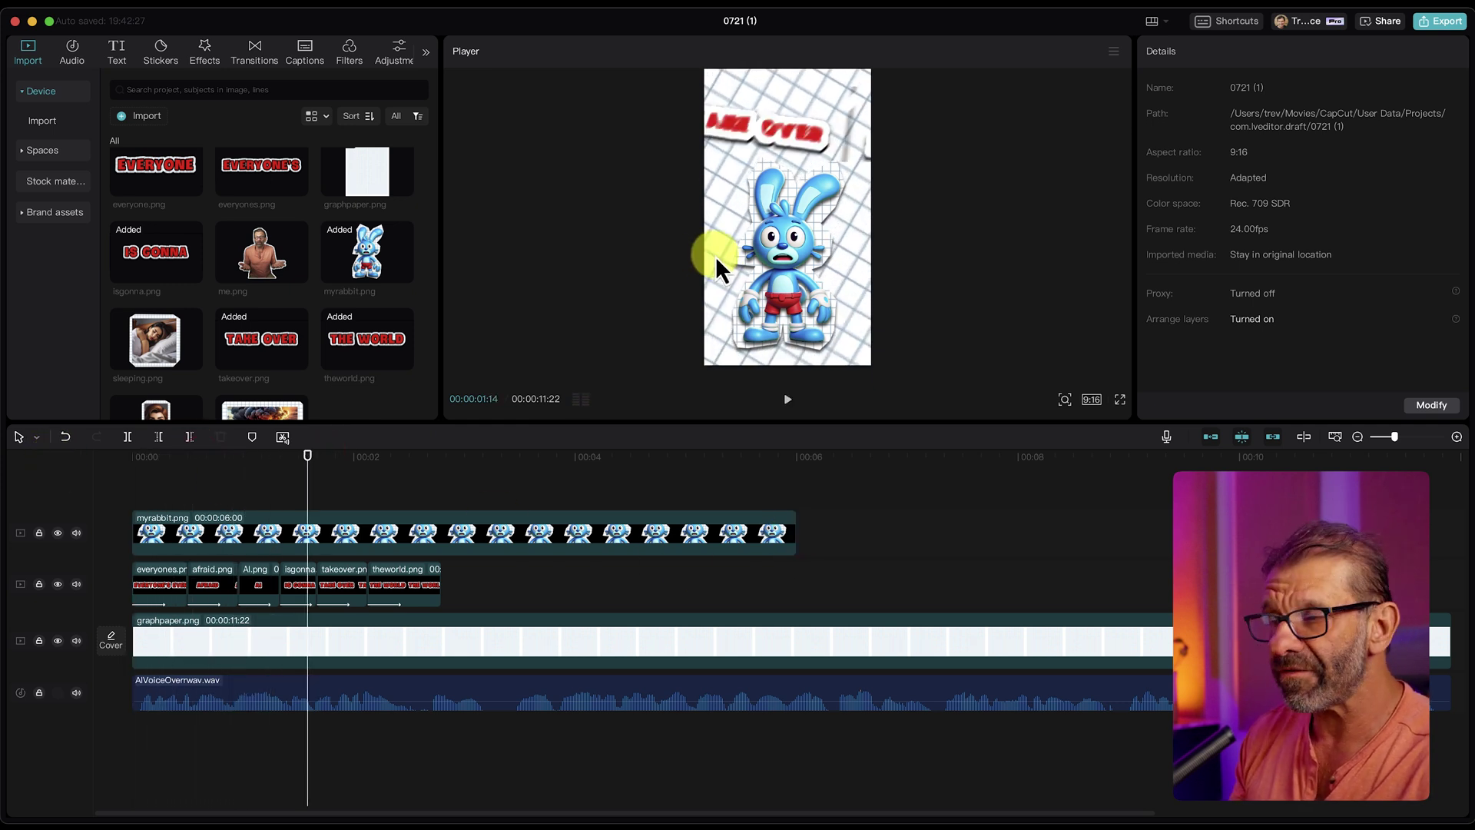
left_click(342, 541)
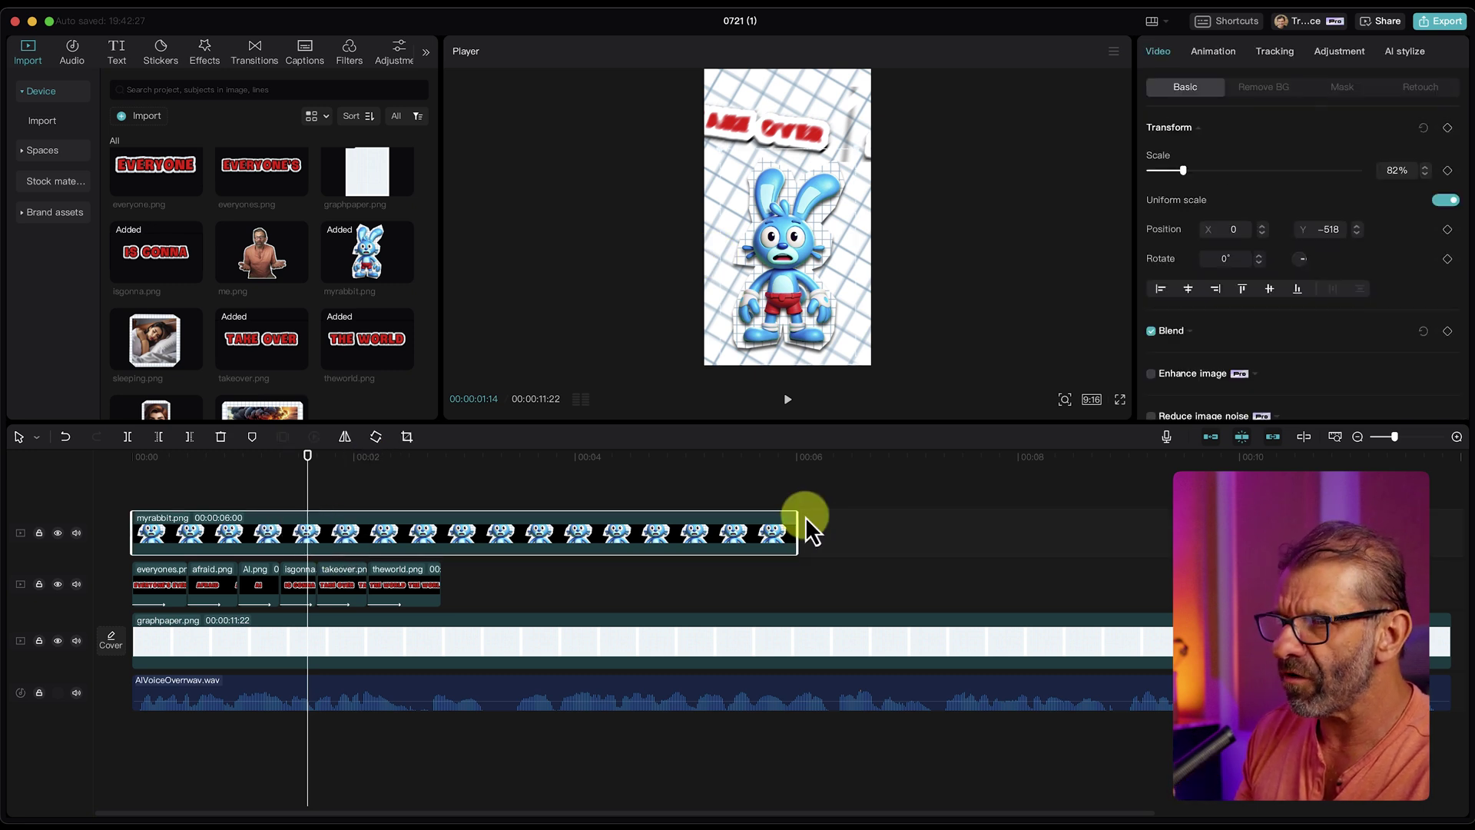
key("w")
left_click_drag(517, 461, 63, 478)
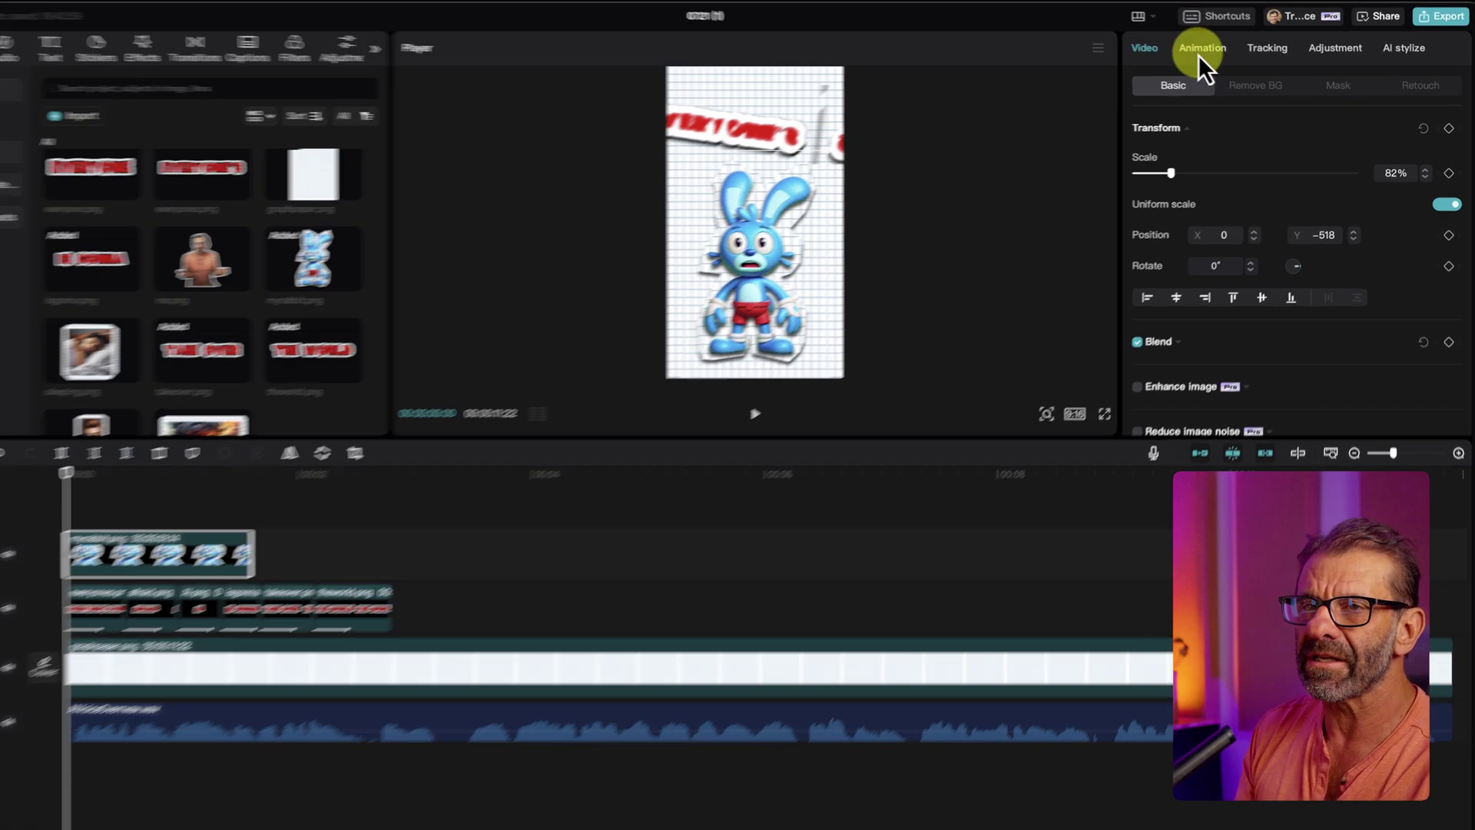
Step: Apply the Jelly II entrance animation to the myrabbit.png clip
left_click(1211, 52)
scroll(1260, 246, "up", 1)
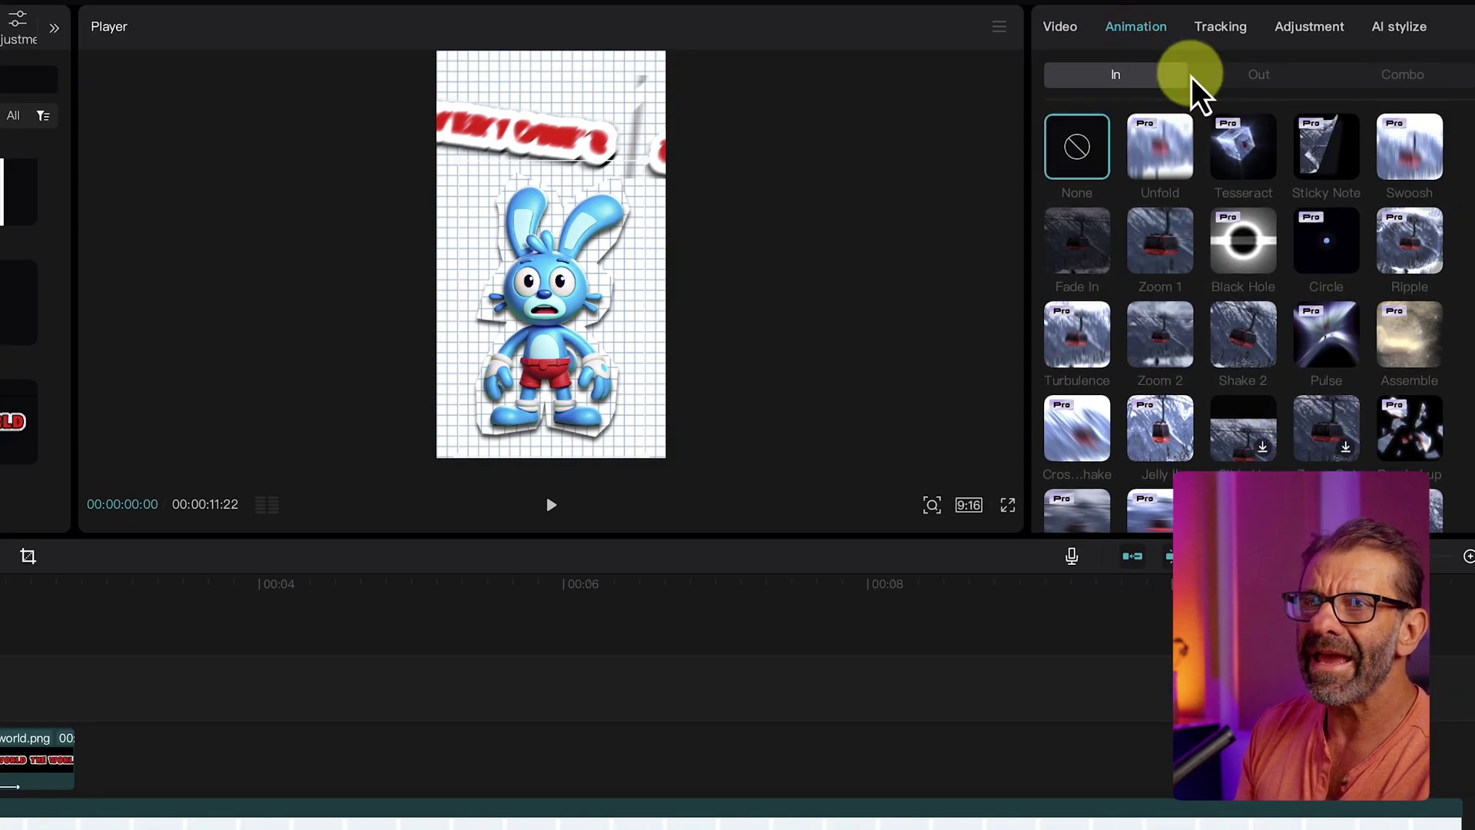
scroll(1225, 379, "down", 3)
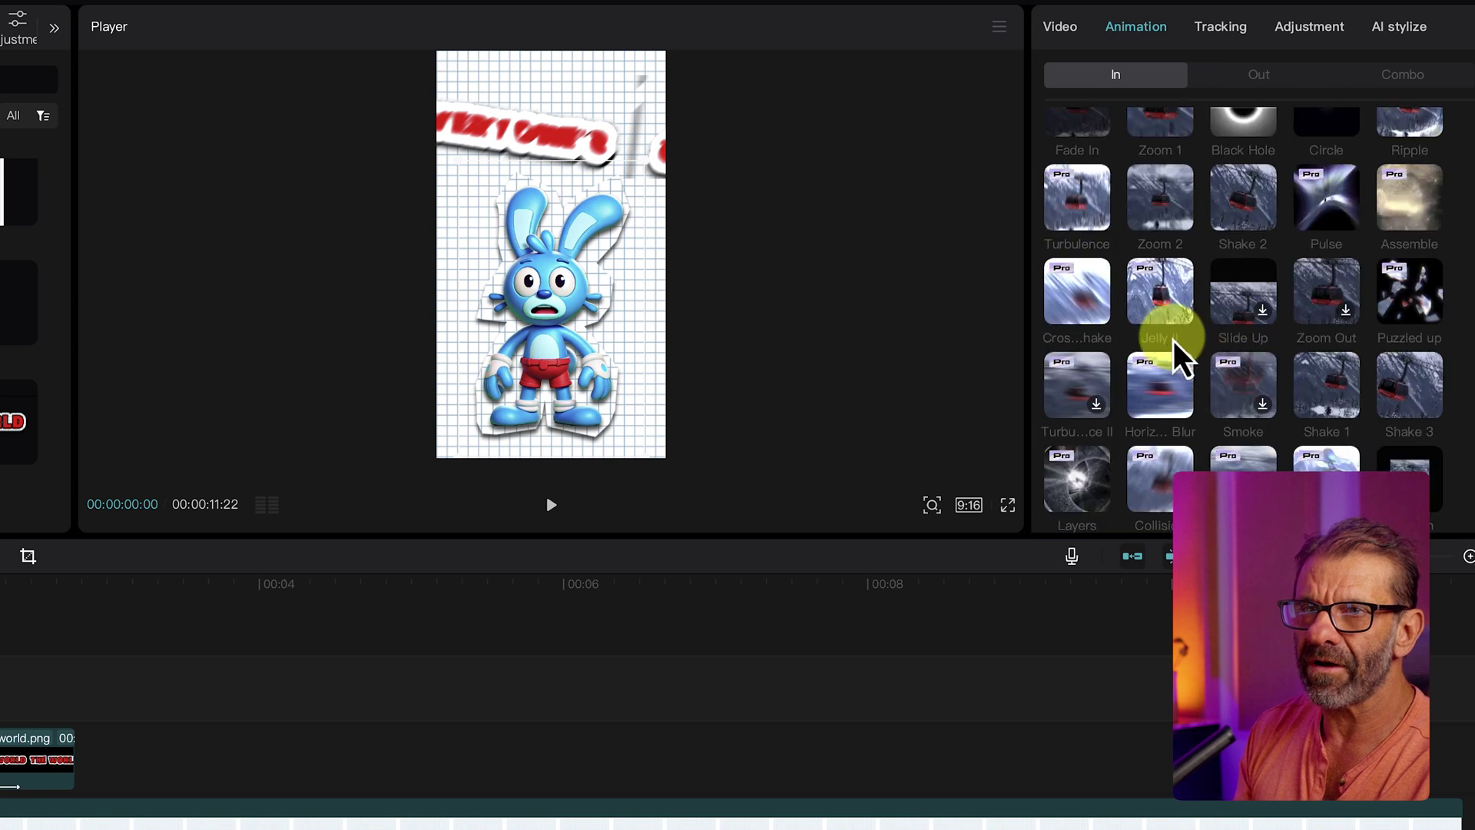
left_click(1162, 294)
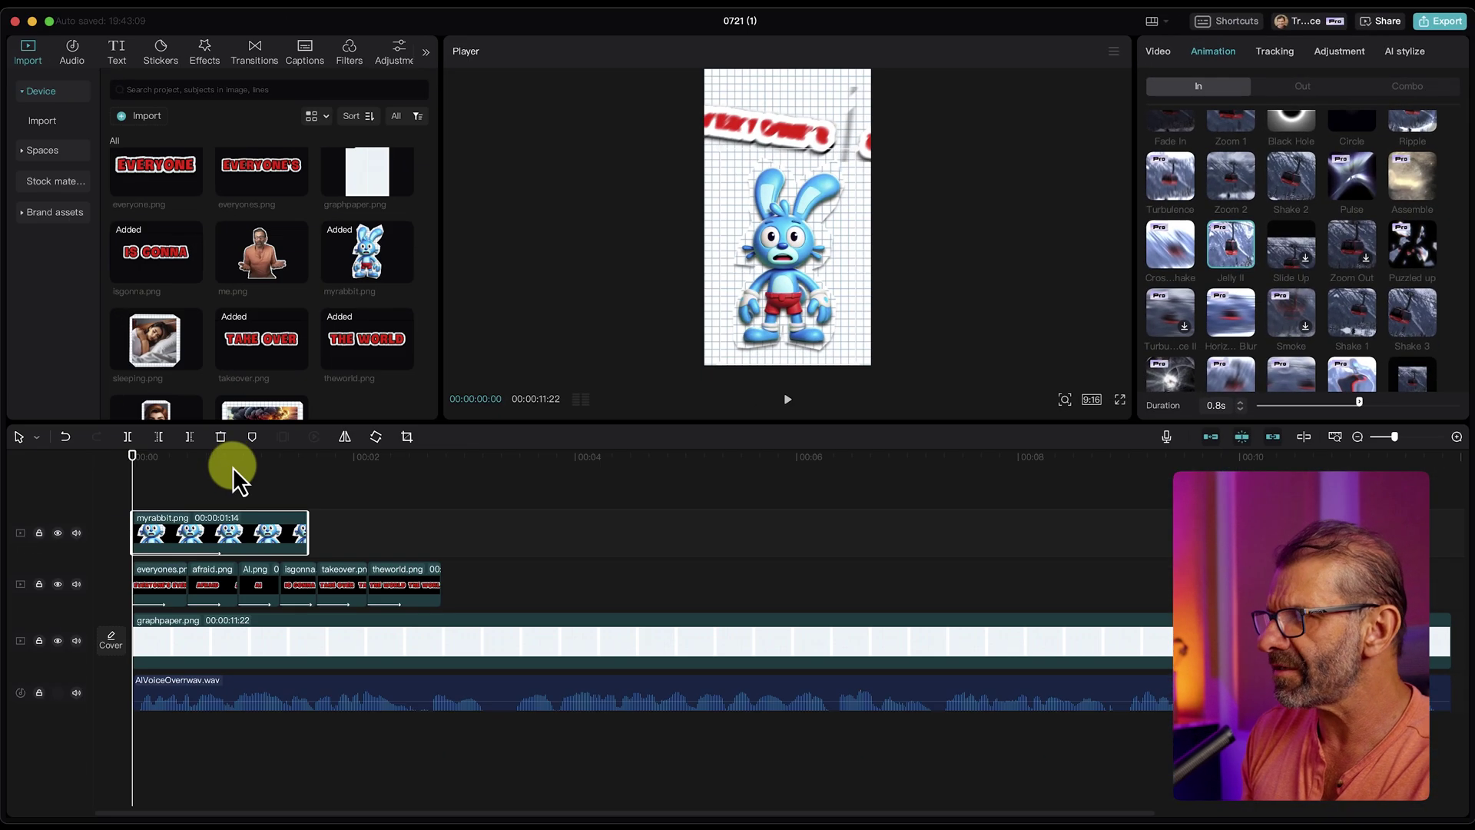
Step: Play the rabbit's entrance, and extend the end of its clip partway into the TAKE OVER word clip
left_click(171, 489)
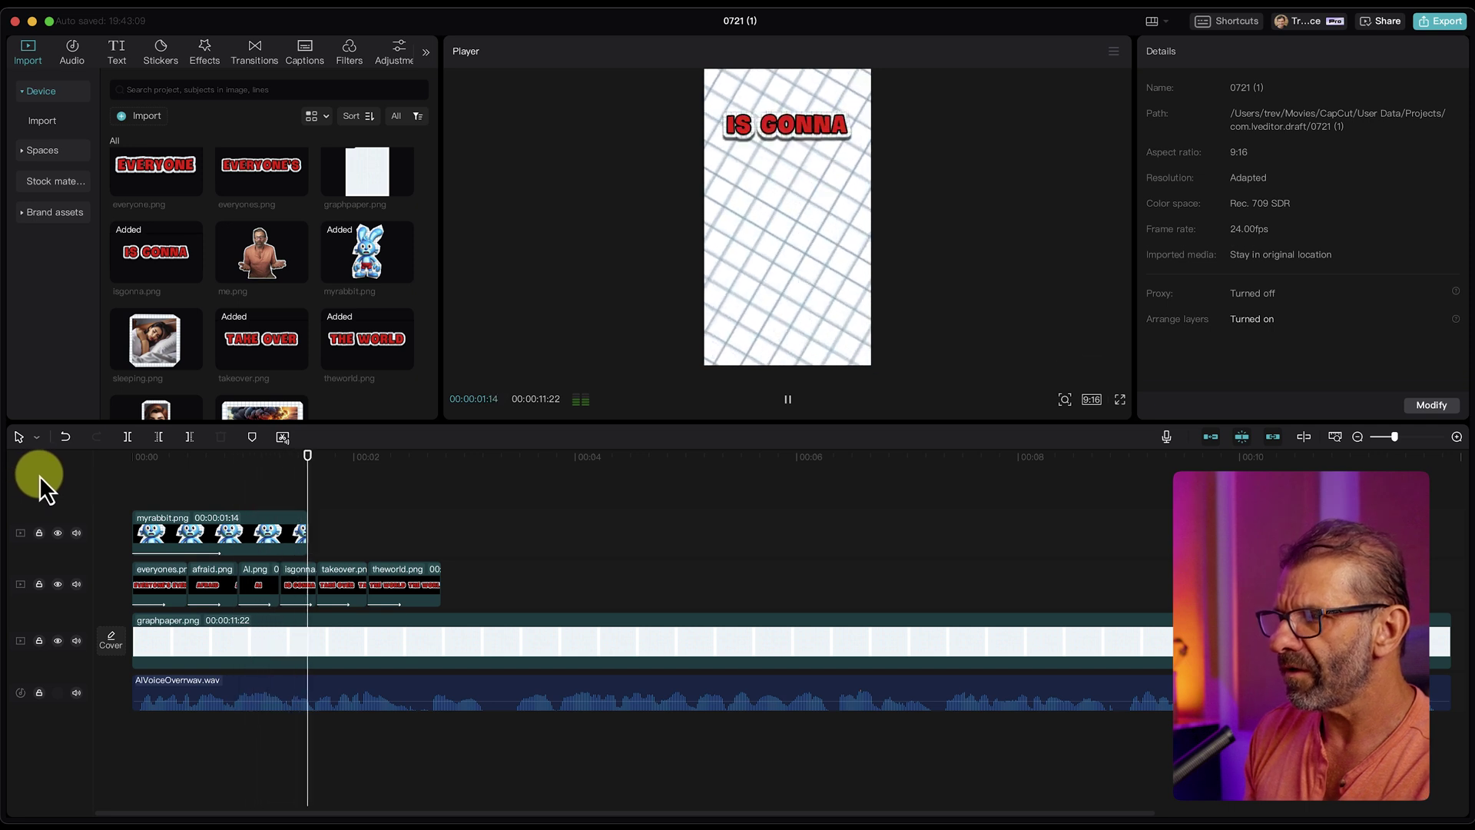
key("space")
left_click_drag(305, 534, 332, 533)
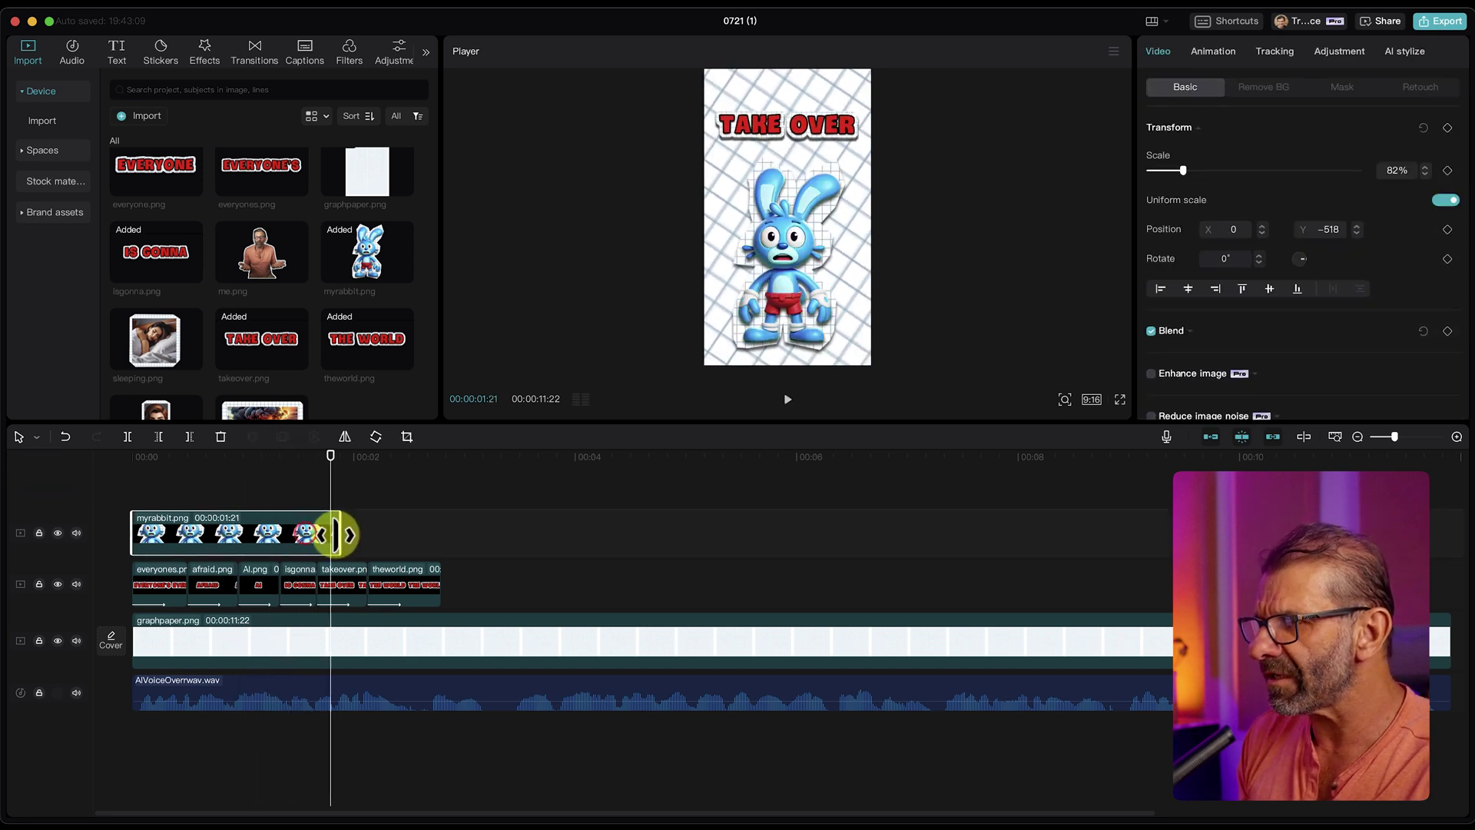
Step: Apply the Drop down exit animation to the myrabbit.png clip
left_click_drag(171, 461, 294, 458)
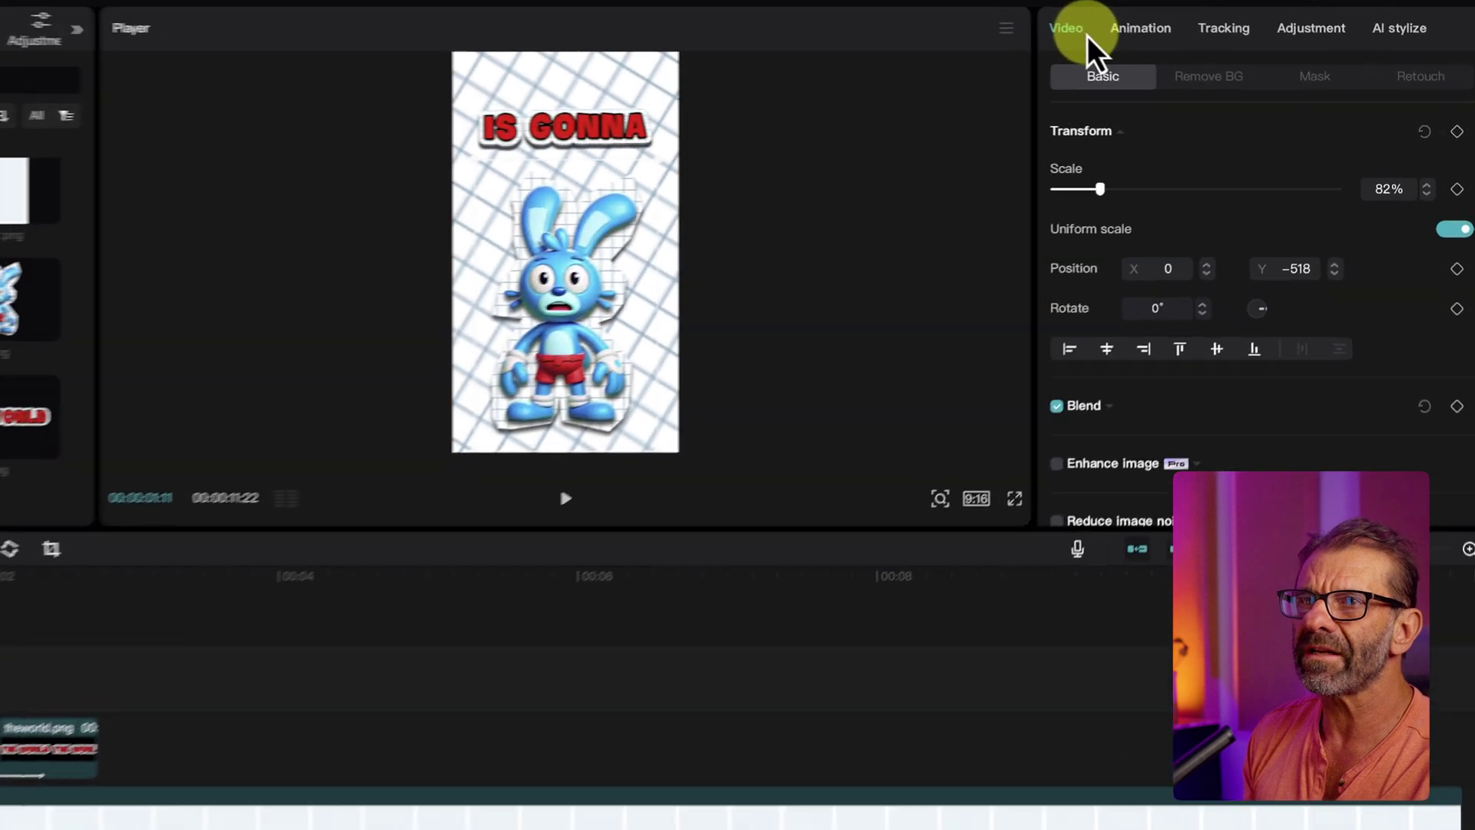
left_click(1204, 54)
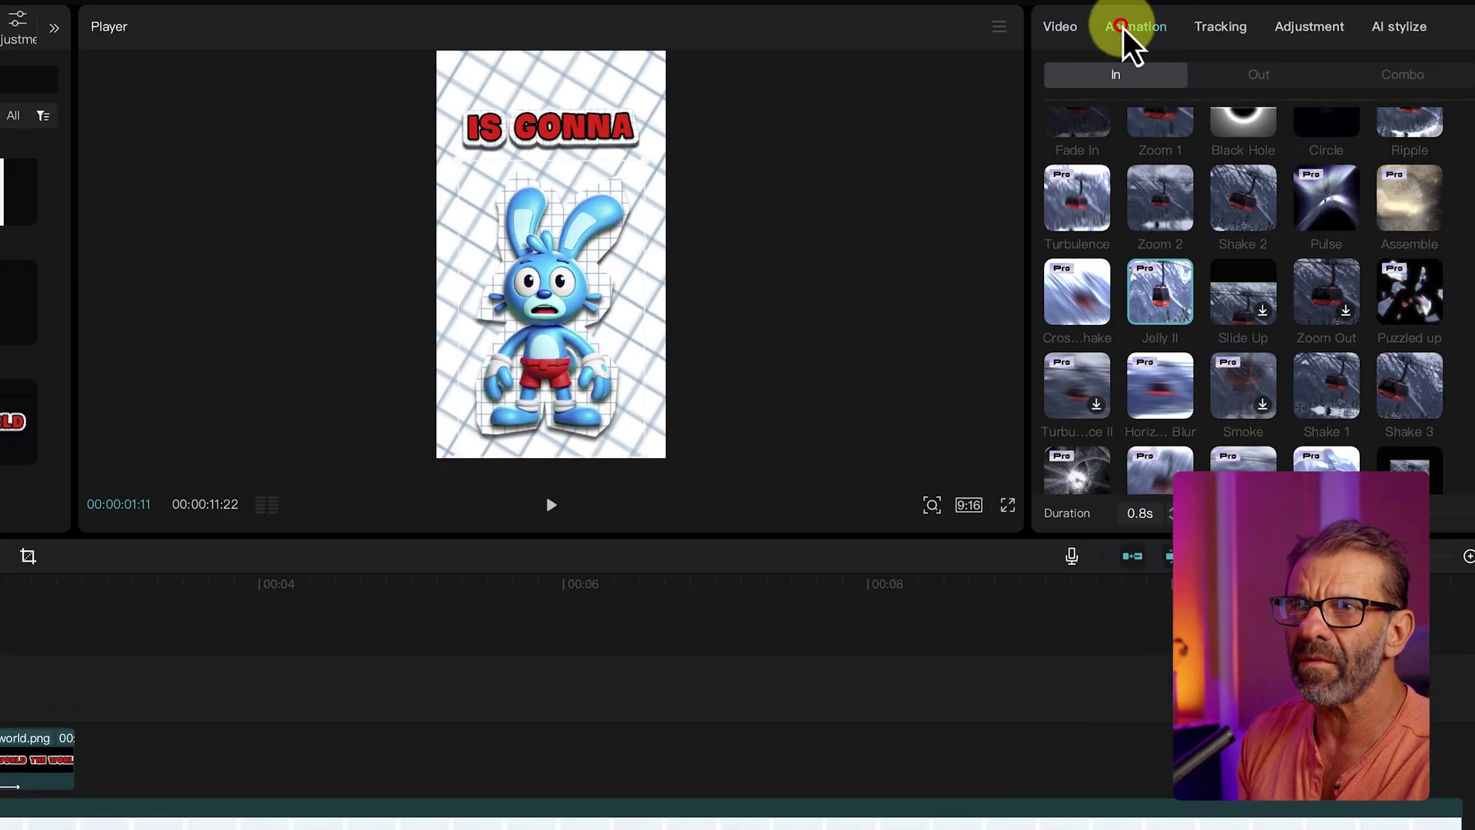
left_click(1259, 76)
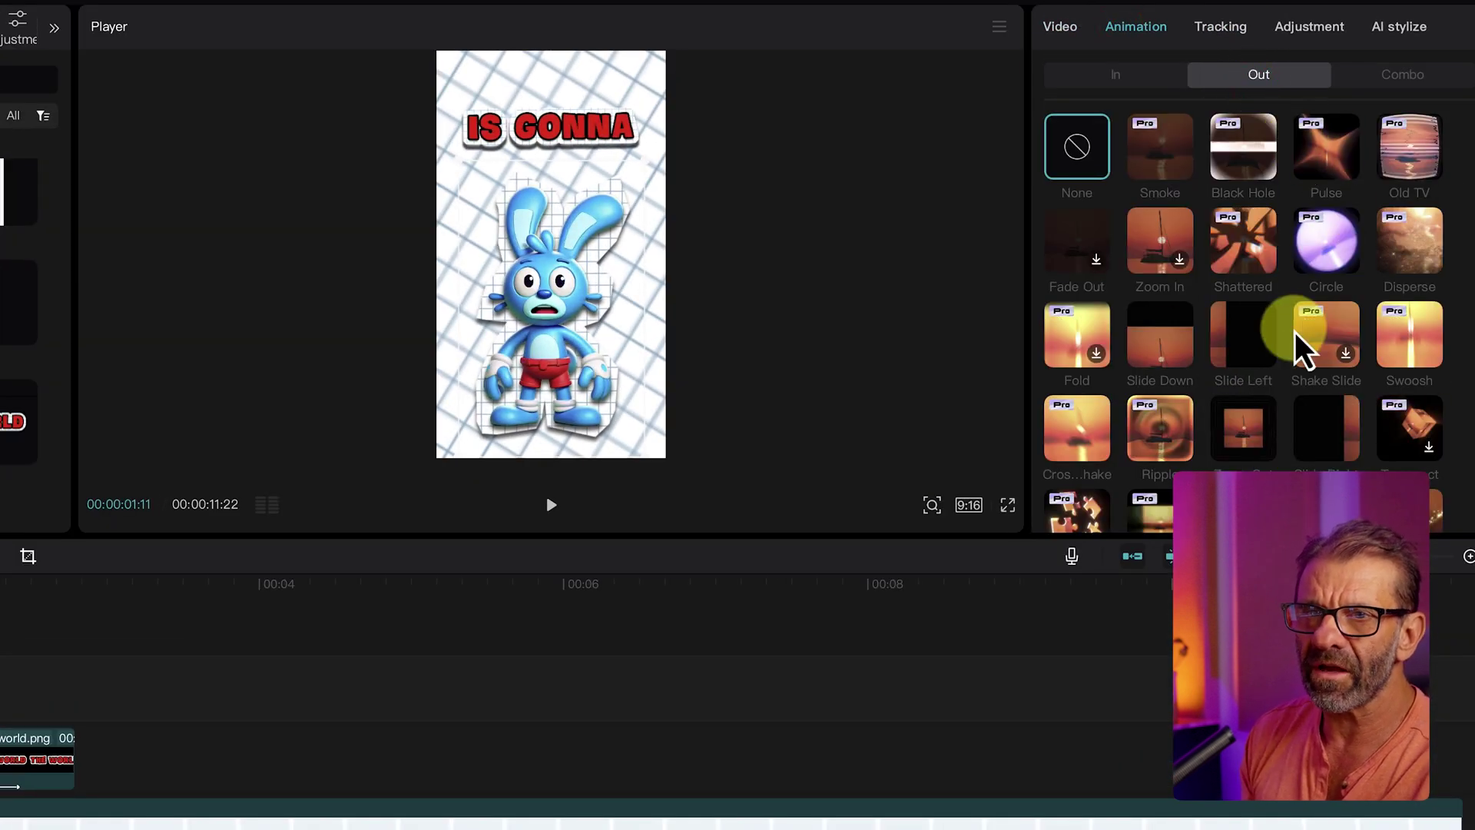
scroll(1334, 303, "down", 4)
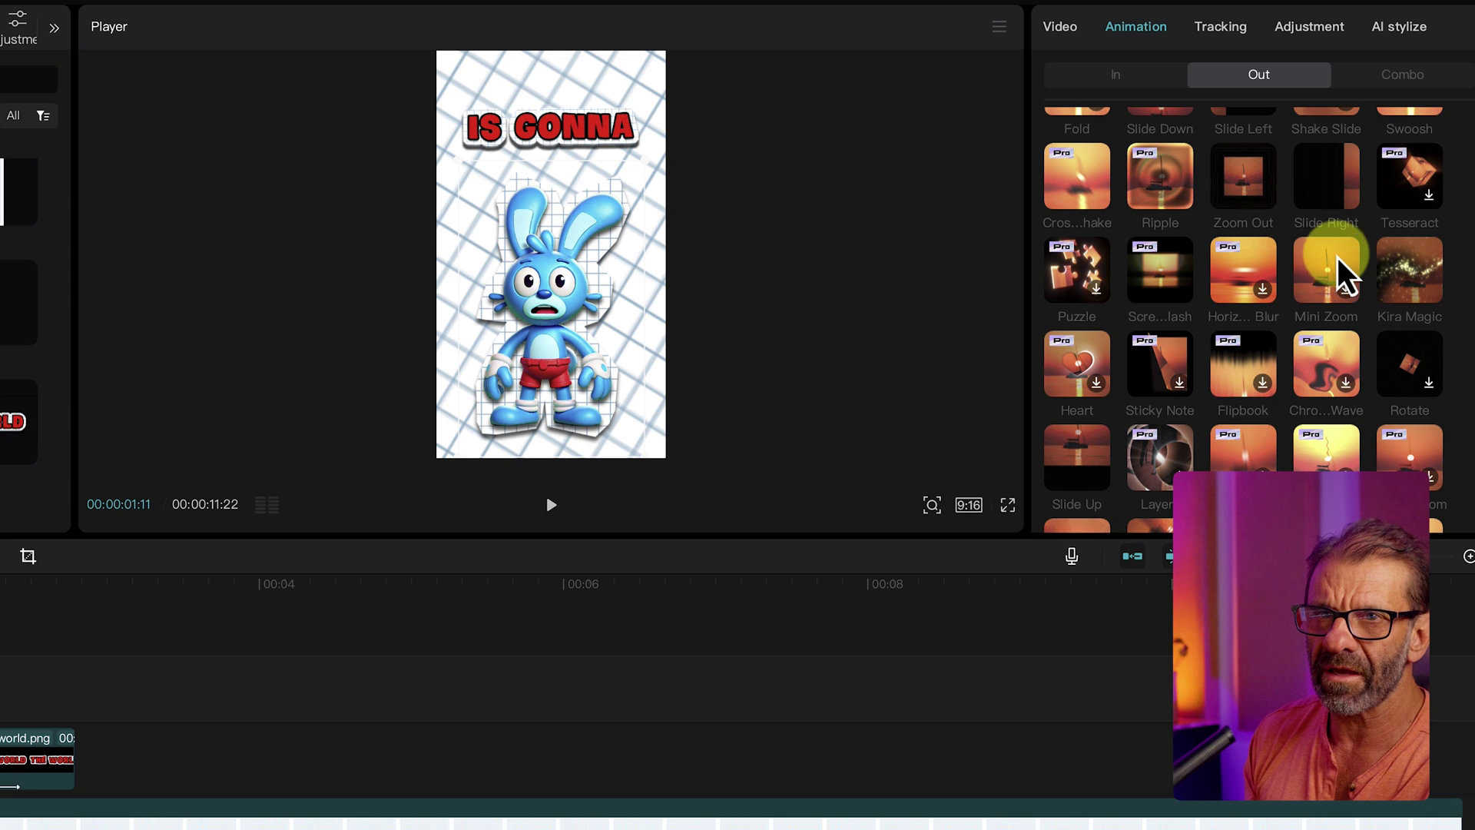
scroll(1314, 277, "down", 5)
left_click(1334, 301)
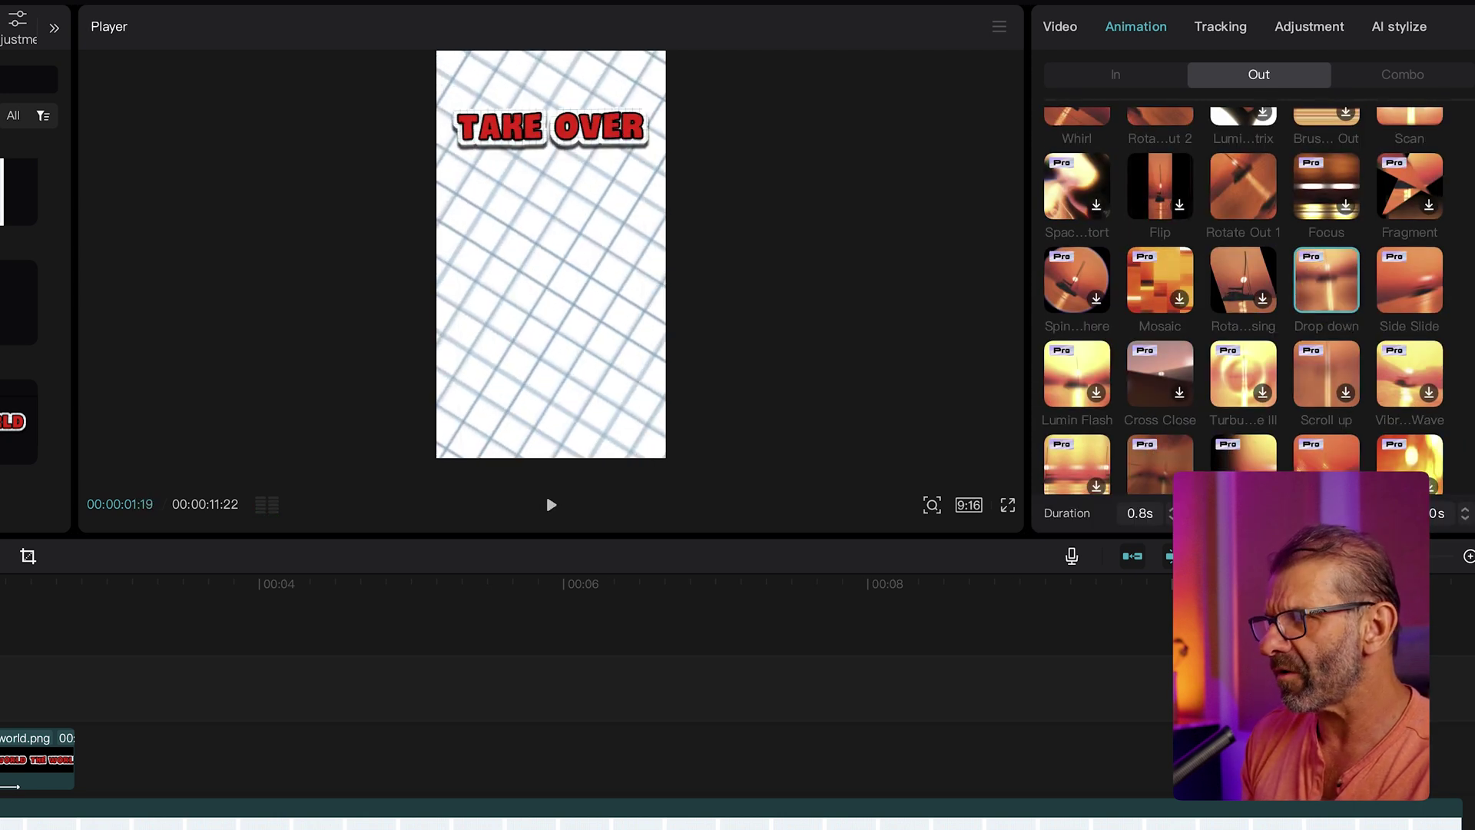
Step: Play back the rabbit's entrance and exit animations with the voiceover from the beginning
left_click(66, 521)
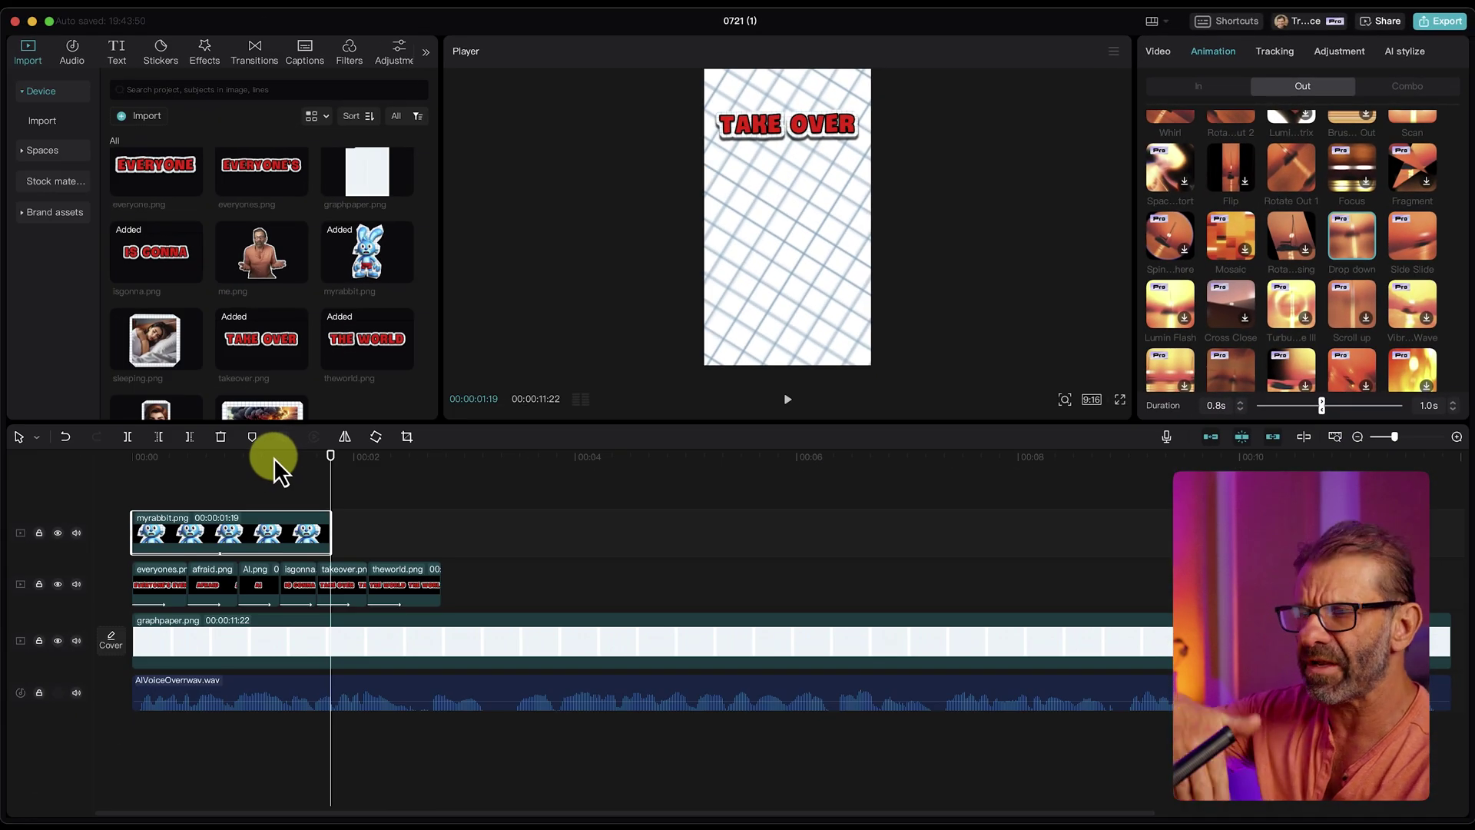
left_click_drag(274, 458, 103, 478)
key("space")
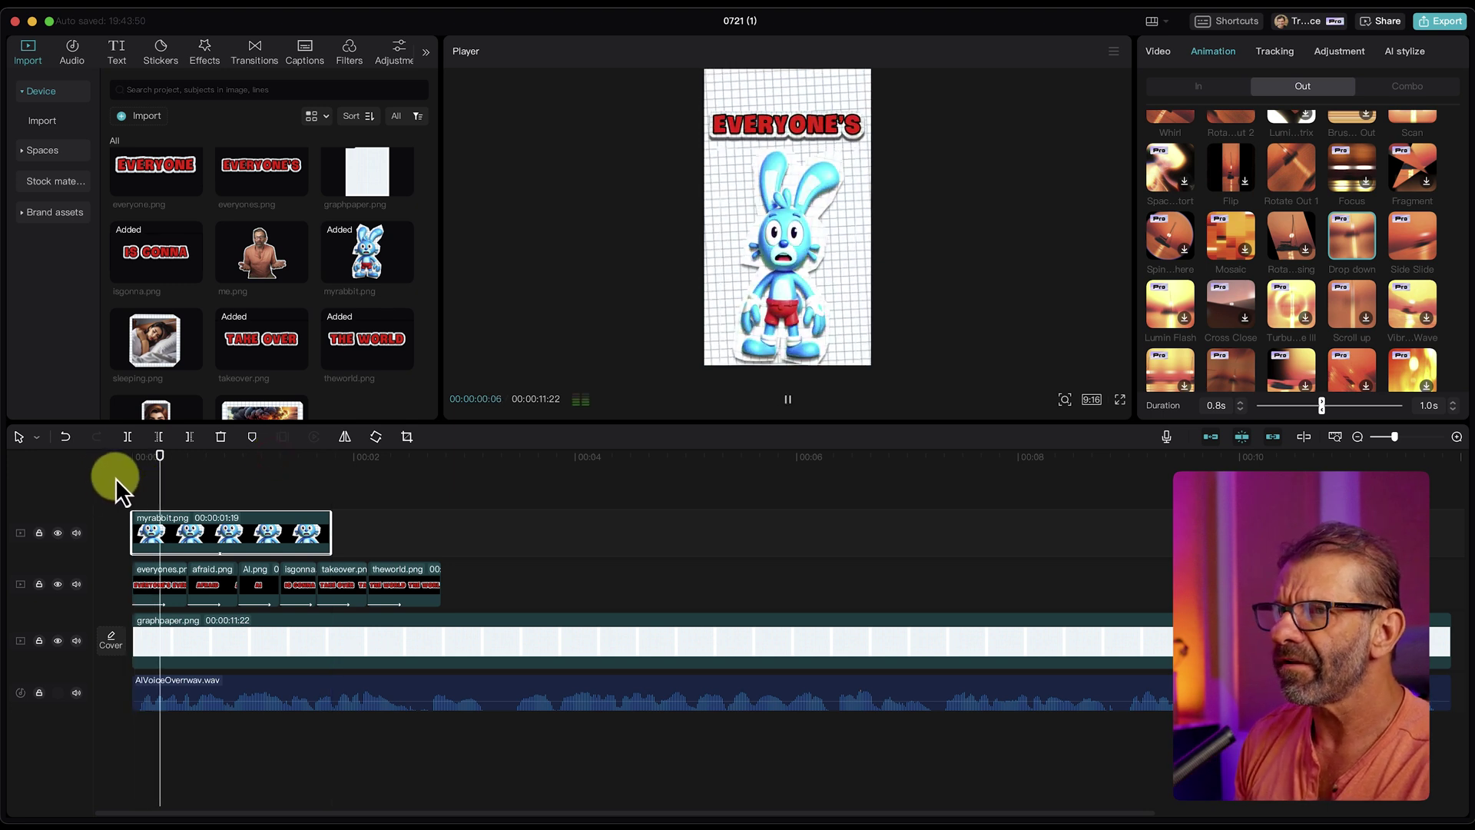
key("space")
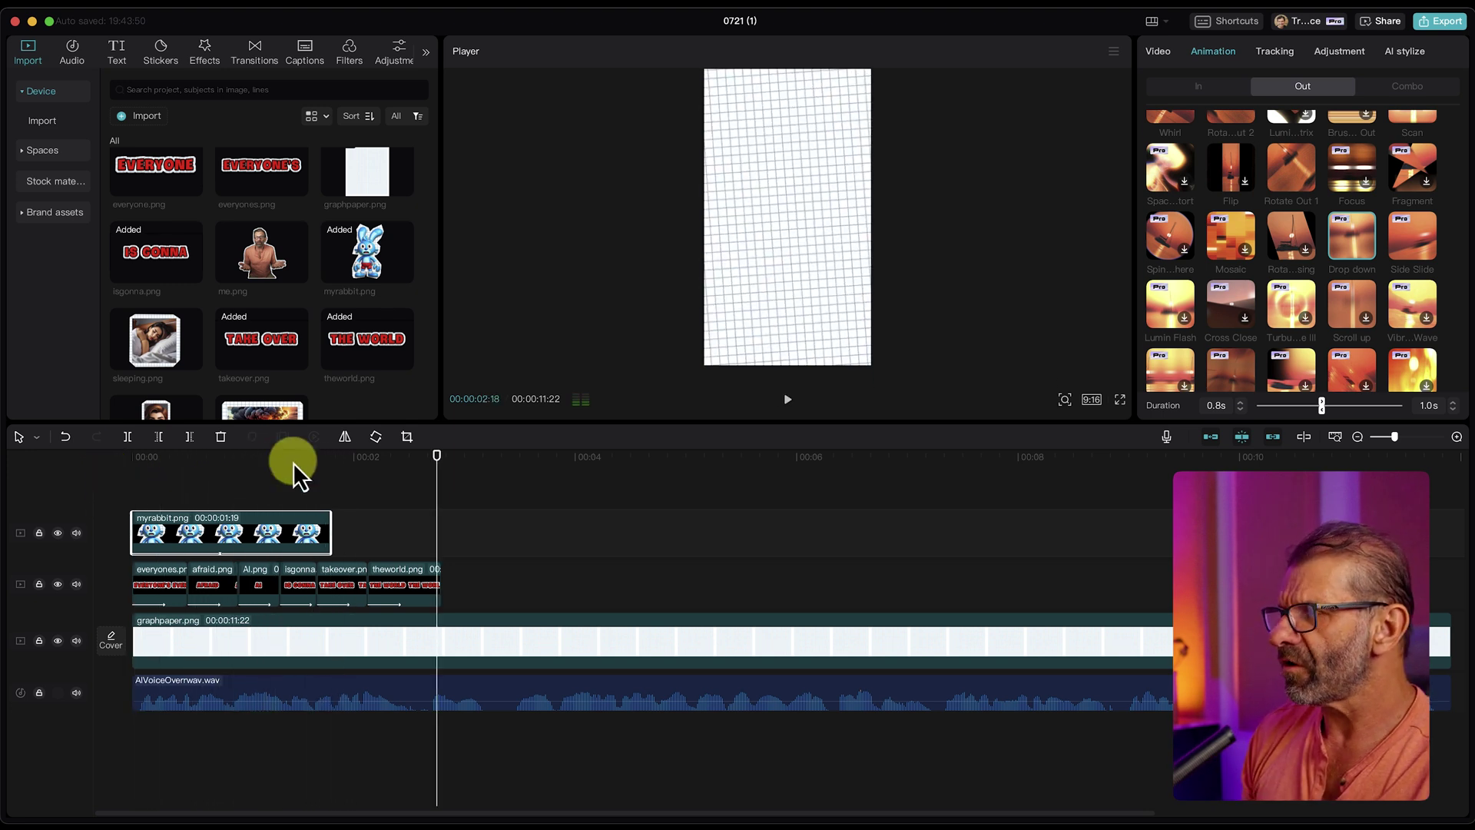
Step: Place worldend.png right after the rabbit clip, and set it at 187% scale, -17° rotation and position X 131, Y -372
scroll(322, 247, "down", 2)
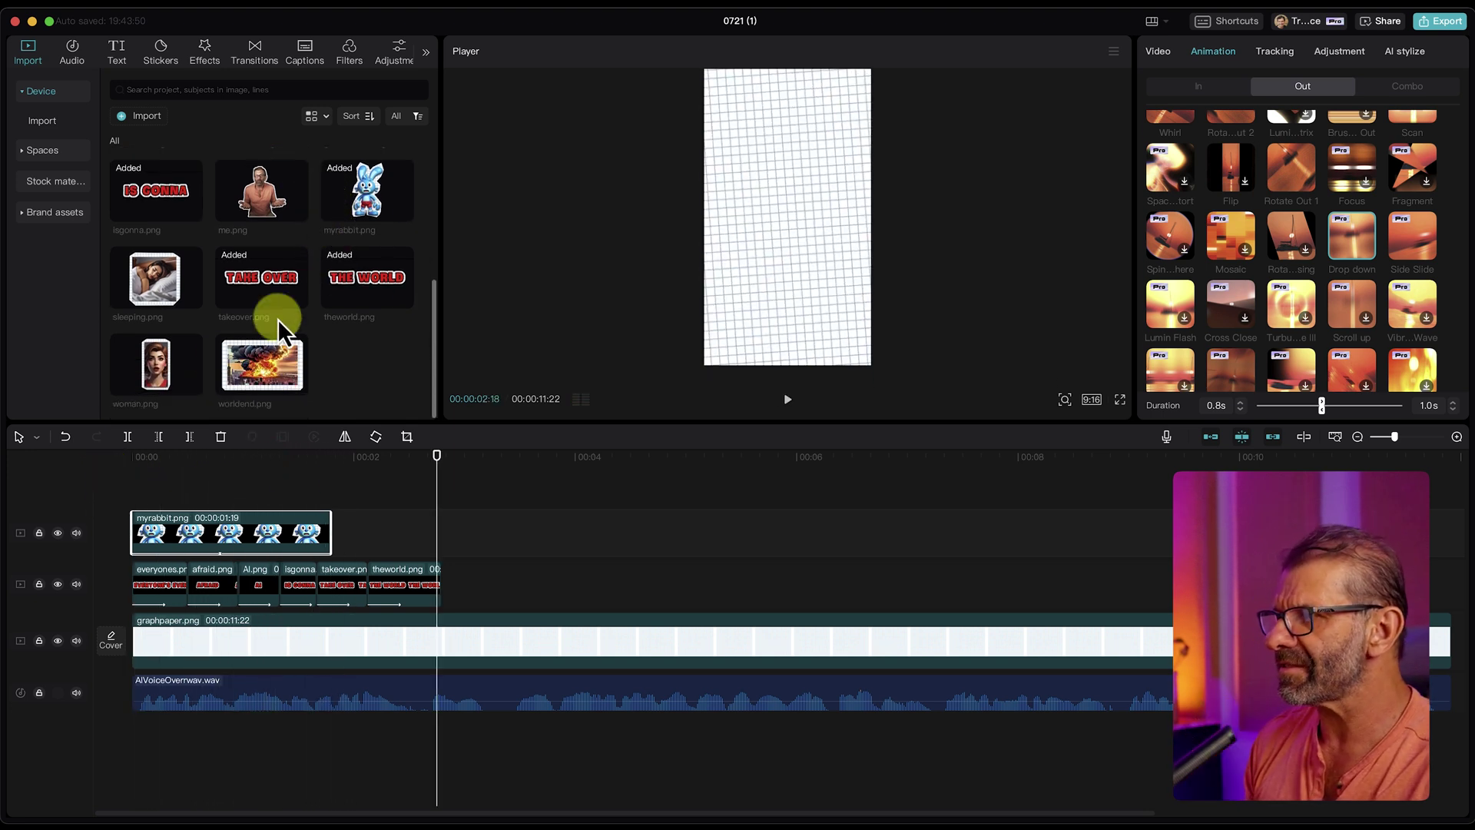
left_click_drag(260, 368, 330, 538)
left_click_drag(436, 458, 391, 458)
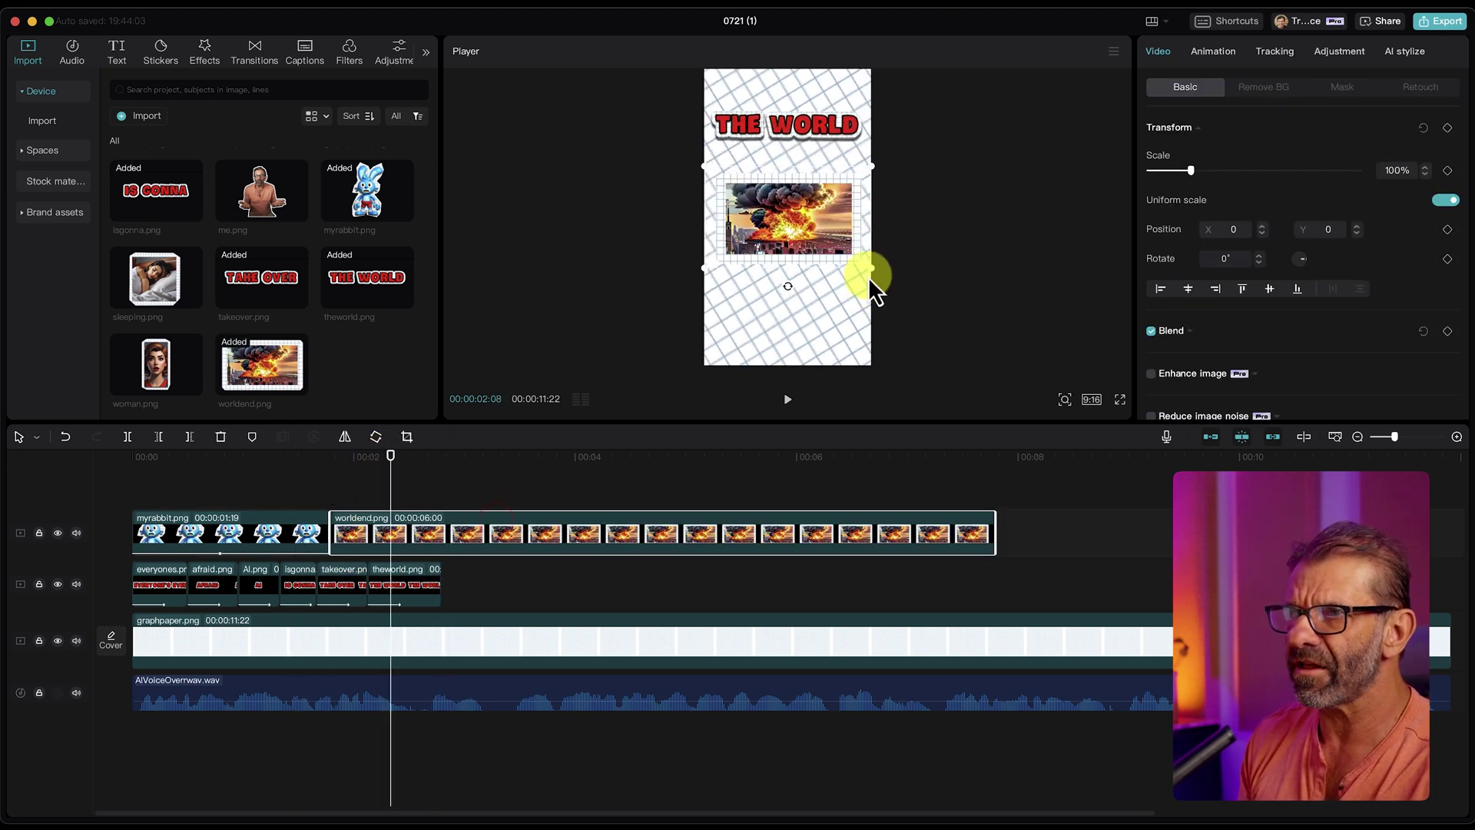
left_click_drag(871, 270, 972, 344)
left_click_drag(767, 326, 822, 335)
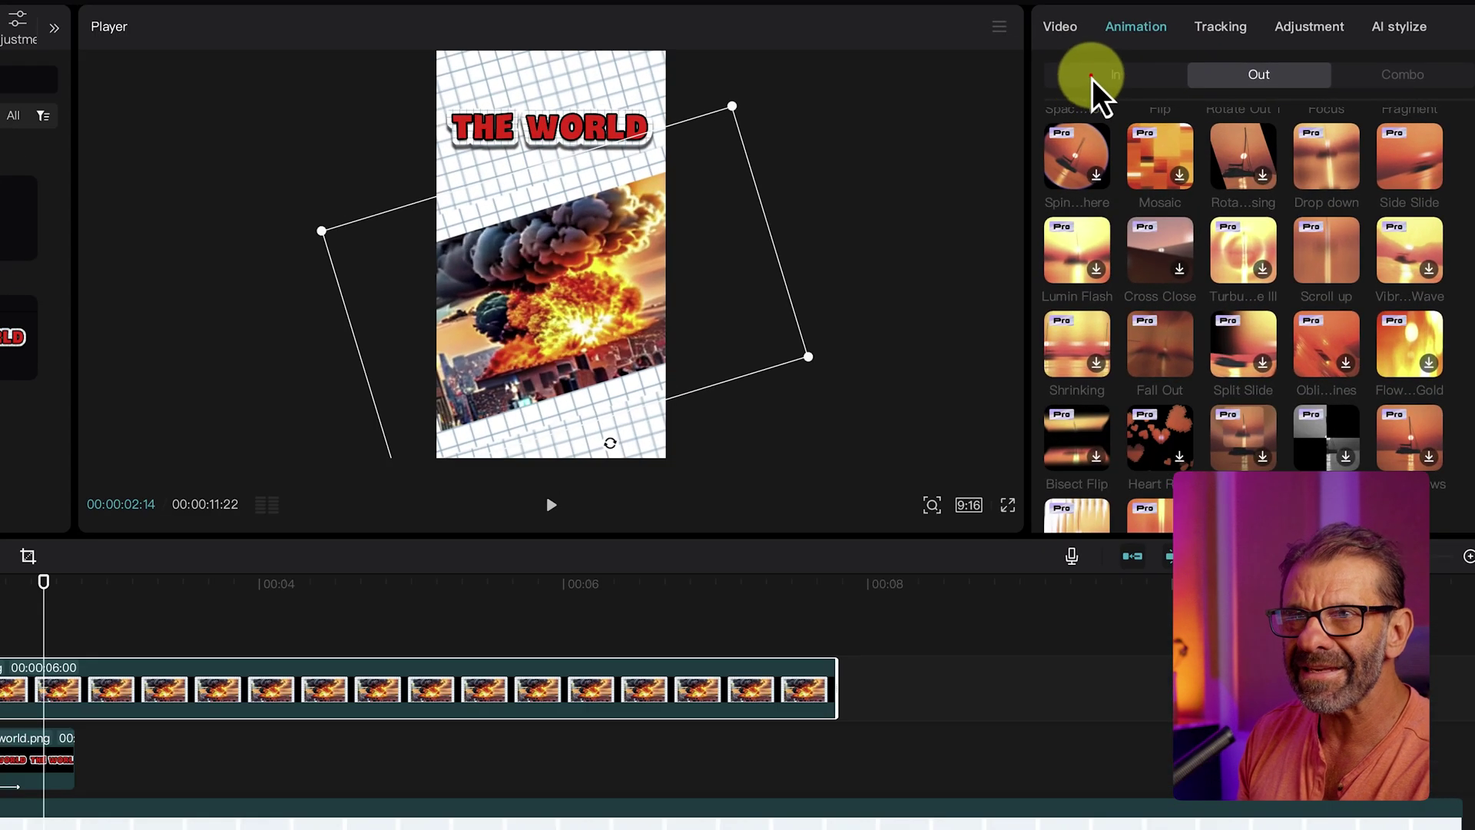
Step: Apply the Collision entrance animation to the worldend.png clip and play it back
left_click(1092, 76)
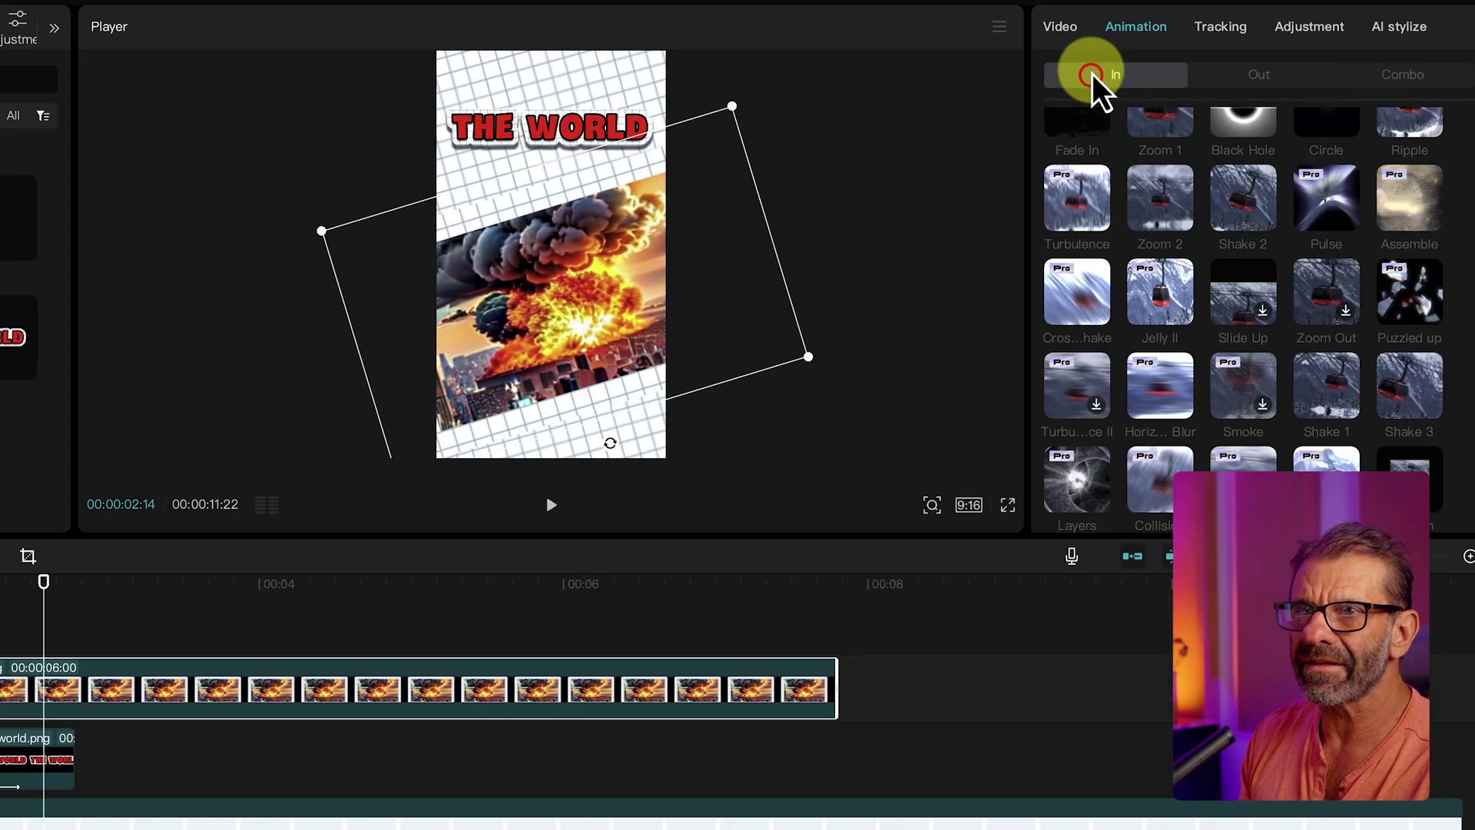
left_click(1161, 393)
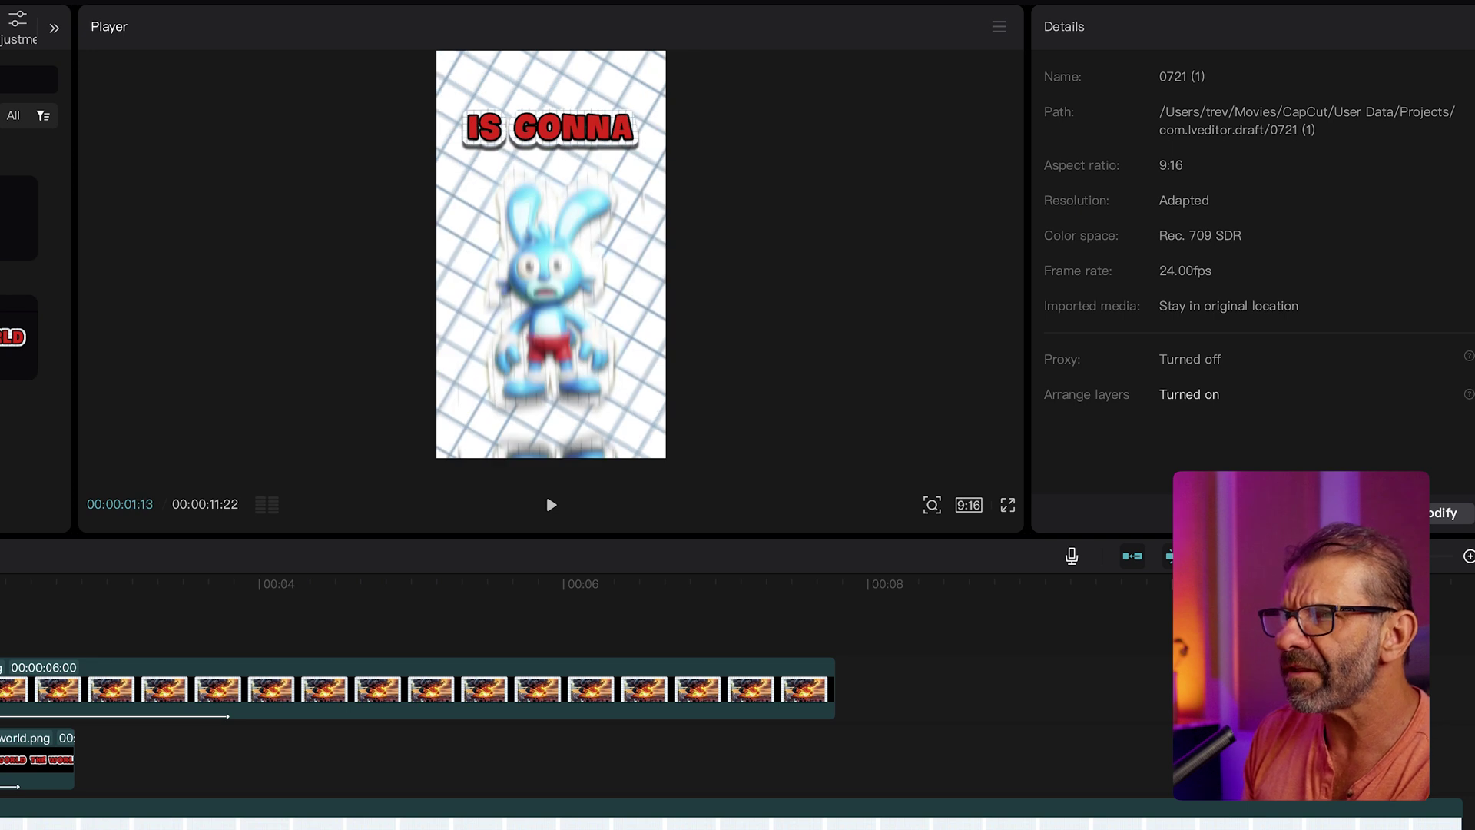
key("space")
left_click(86, 586)
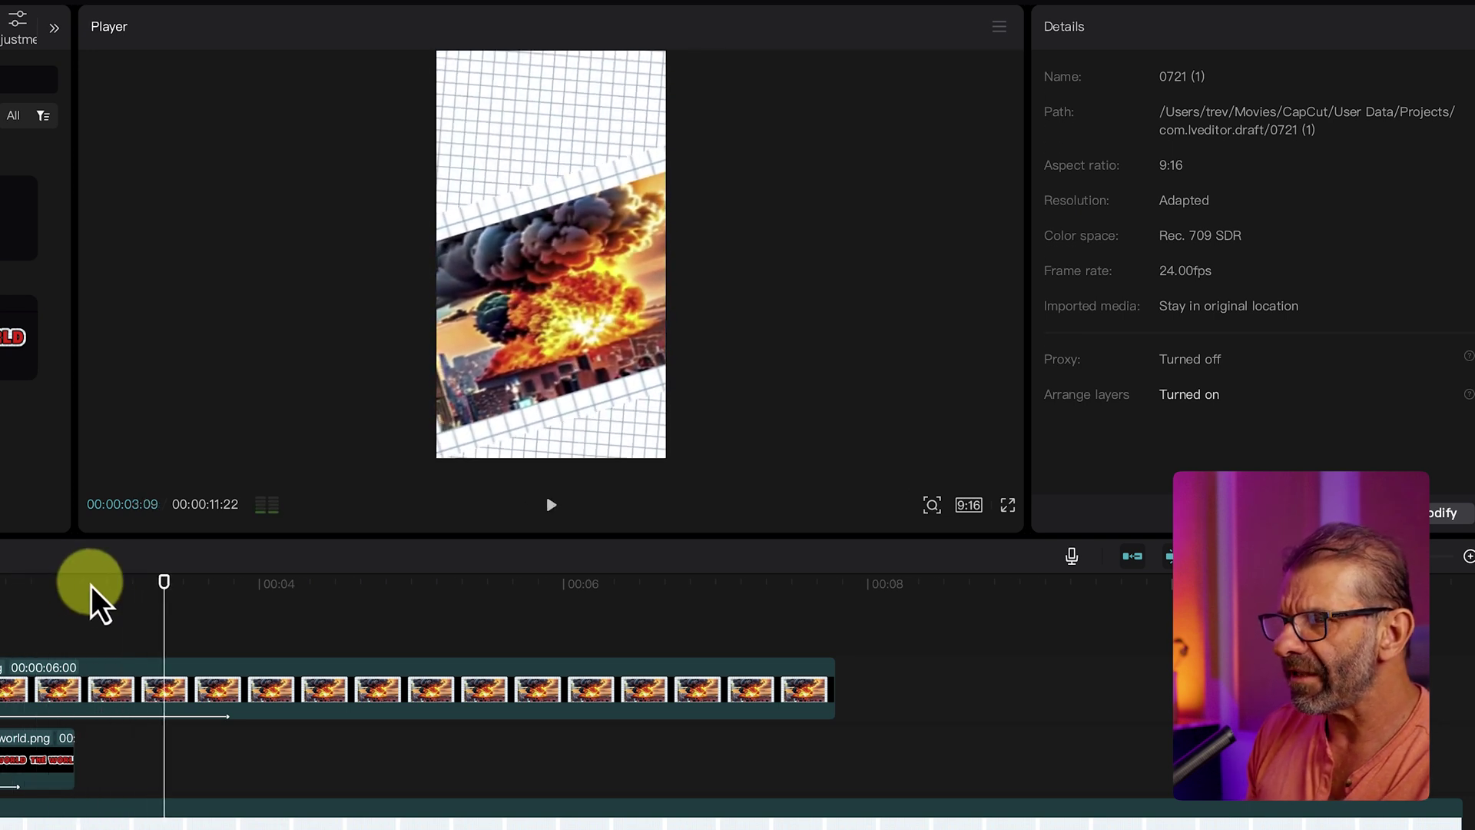
Step: Set the duration of the worldend.png clip's Collision entrance animation to 1.0 s
left_click(239, 691)
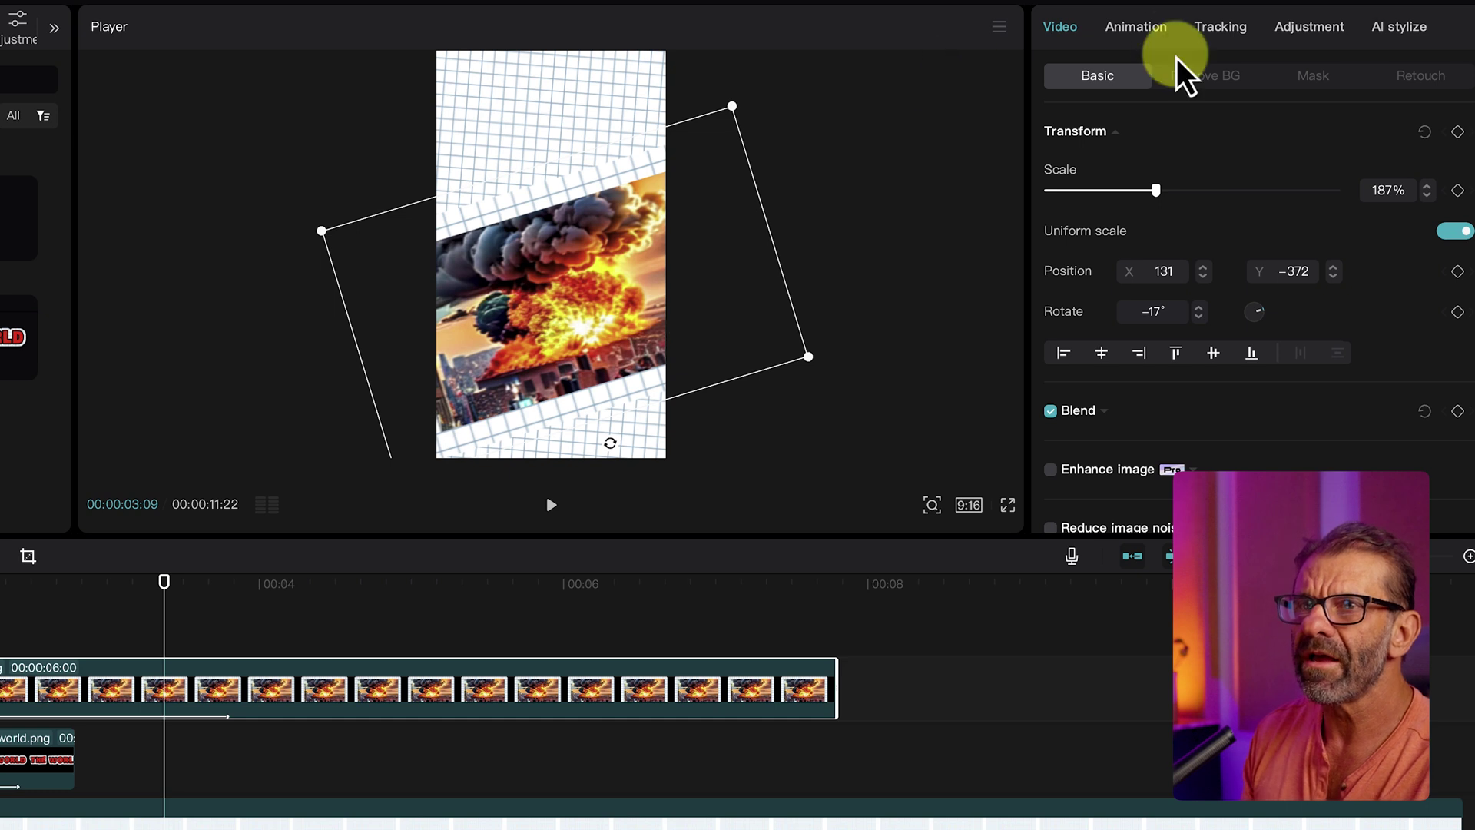
left_click(1146, 40)
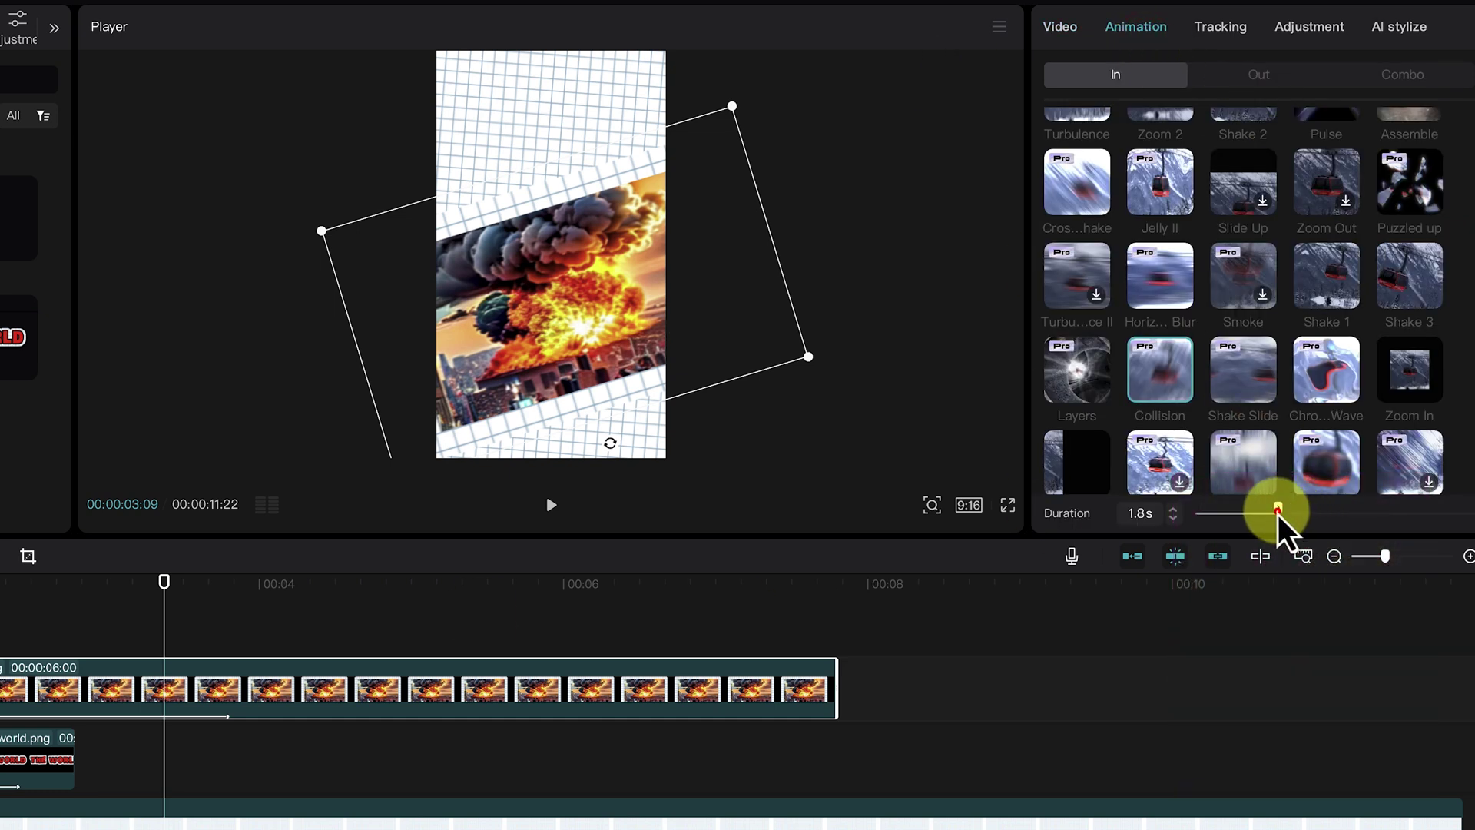
left_click_drag(1247, 514, 1238, 513)
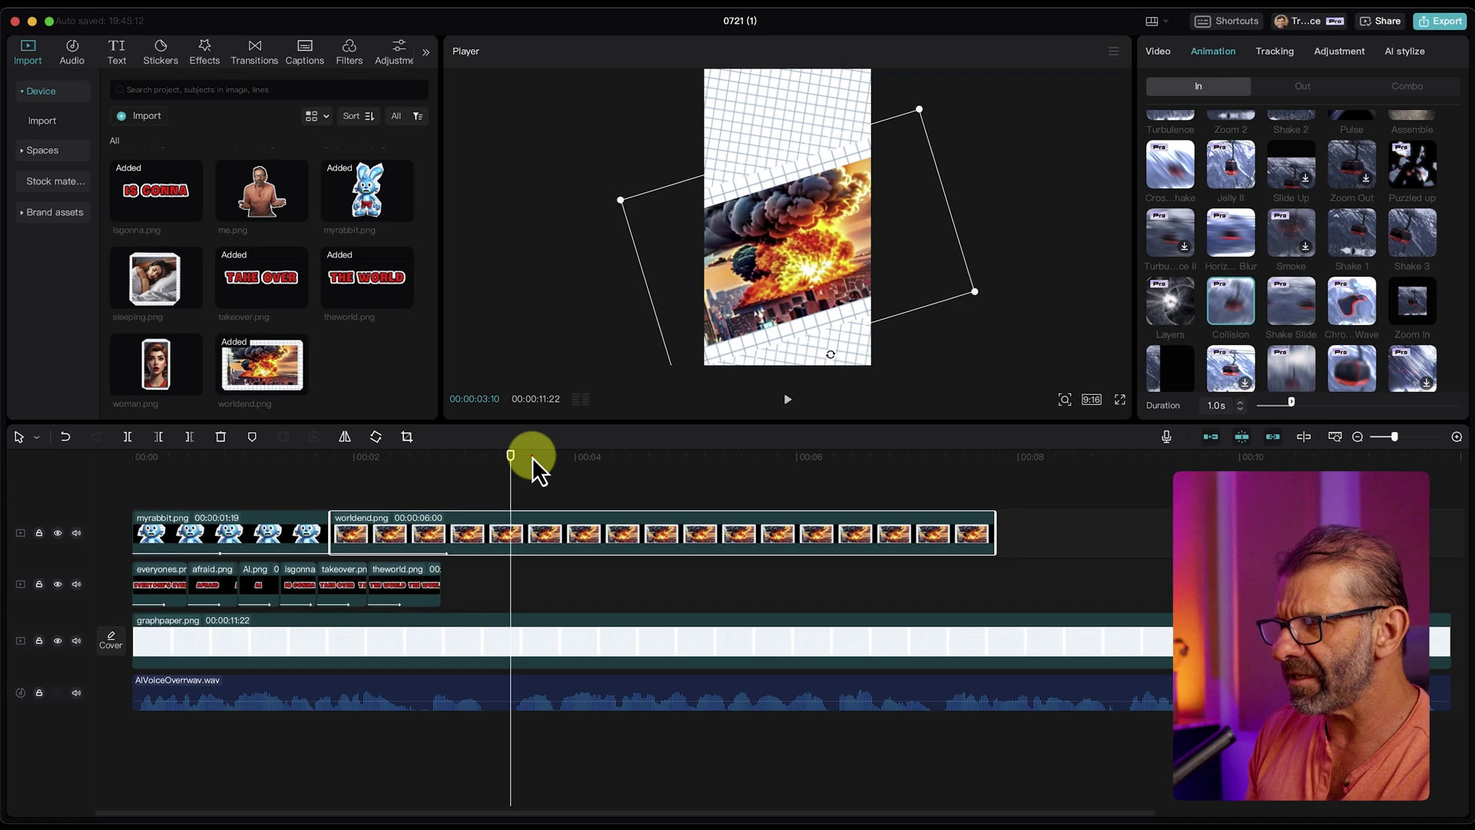
Step: Trim the end of the worldend.png clip at 00:00:03:15 on the timeline
left_click_drag(198, 583, 209, 583)
left_click_drag(540, 471, 533, 456)
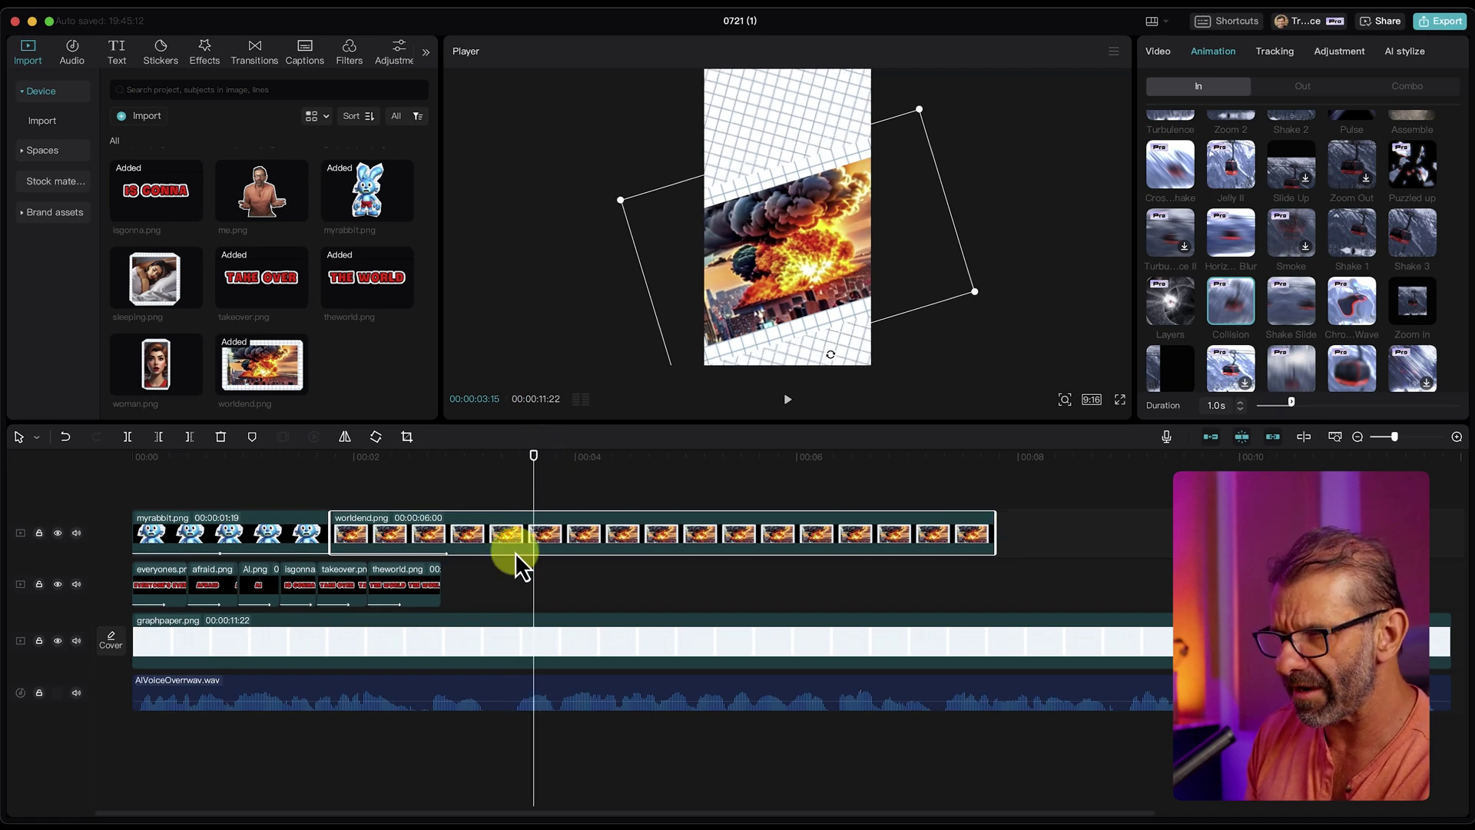
key("w")
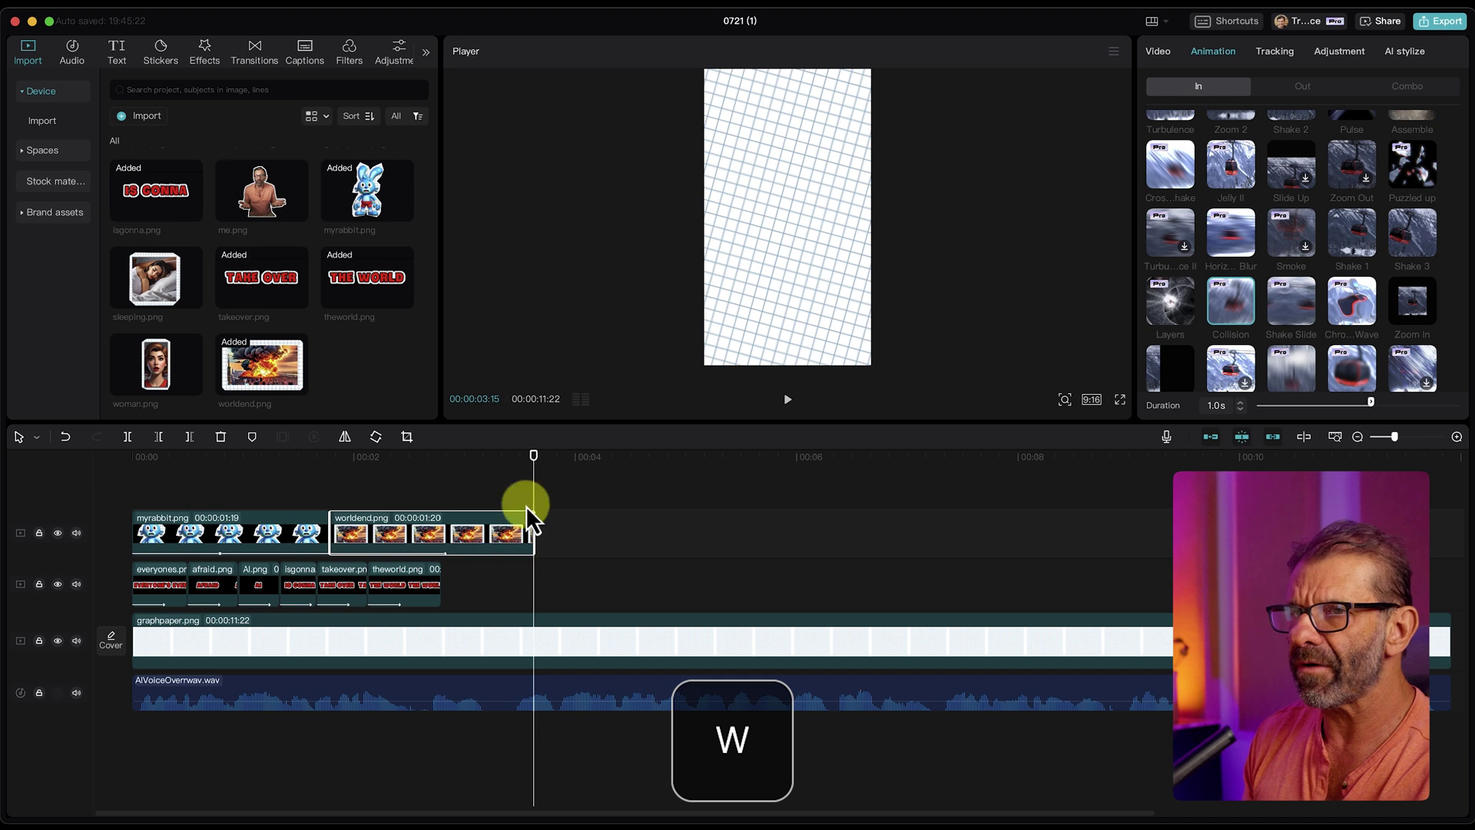
Step: Add an exit animation to the worldend.png clip and play back the sequence
left_click(1298, 89)
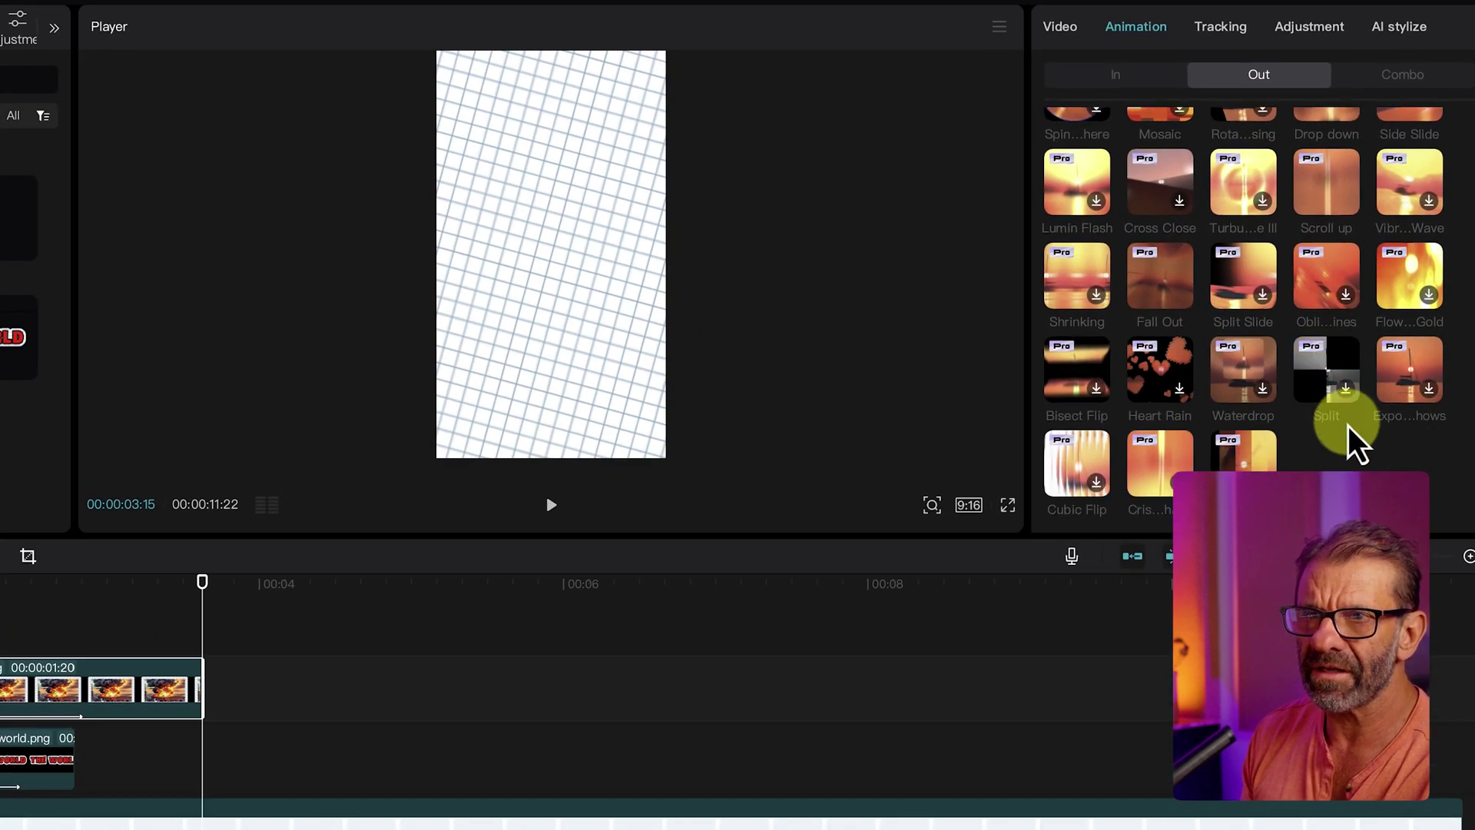
scroll(1341, 308, "up", 2)
left_click(1334, 211)
left_click(1076, 307)
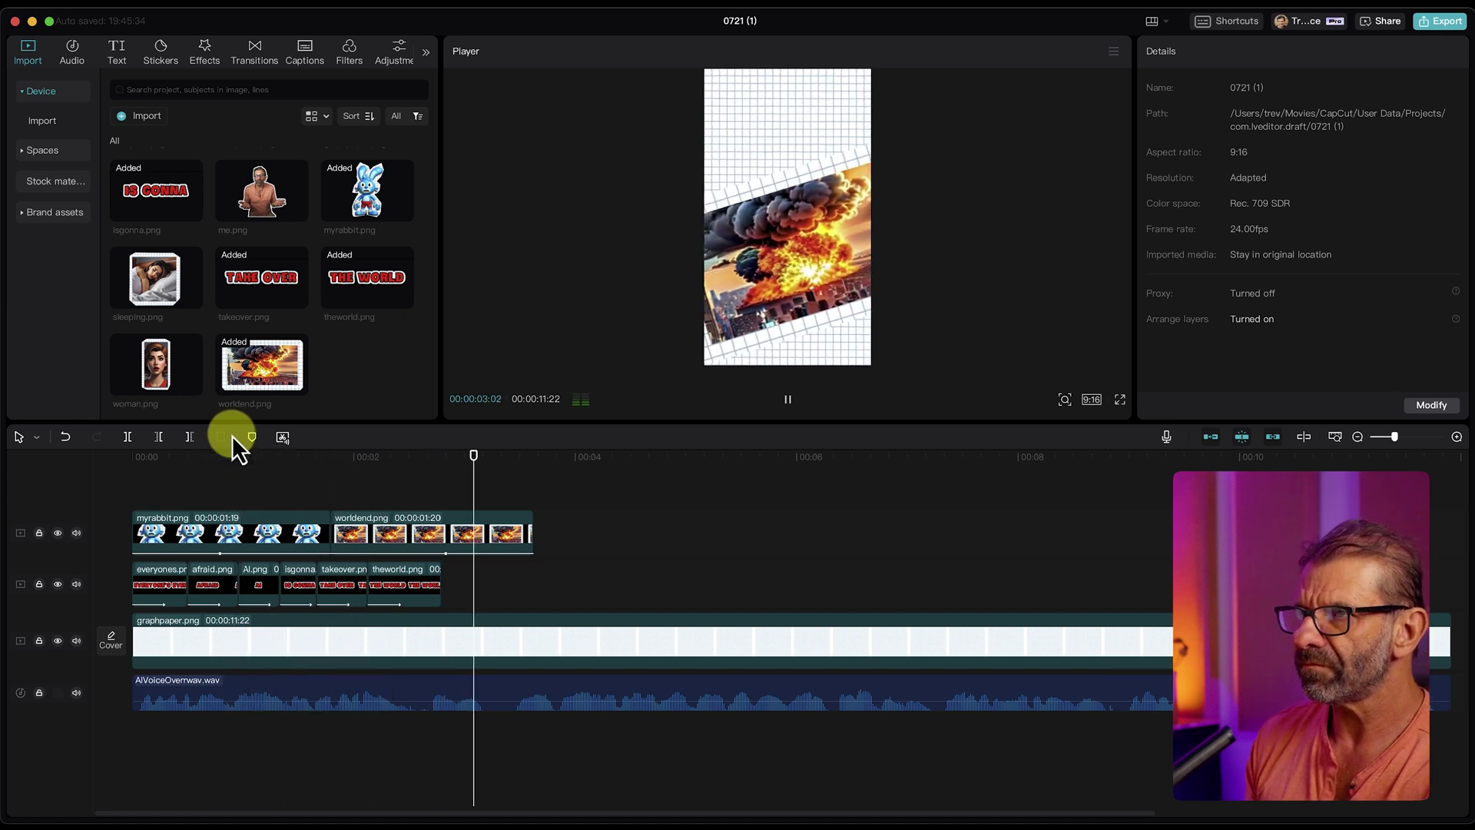
key("space")
Step: Place me.png right after theworld.png on the word track, and move the playhead to 00:00:04:05
mouse_move(260, 196)
left_click_drag(260, 195, 441, 588)
left_click_drag(492, 455, 600, 444)
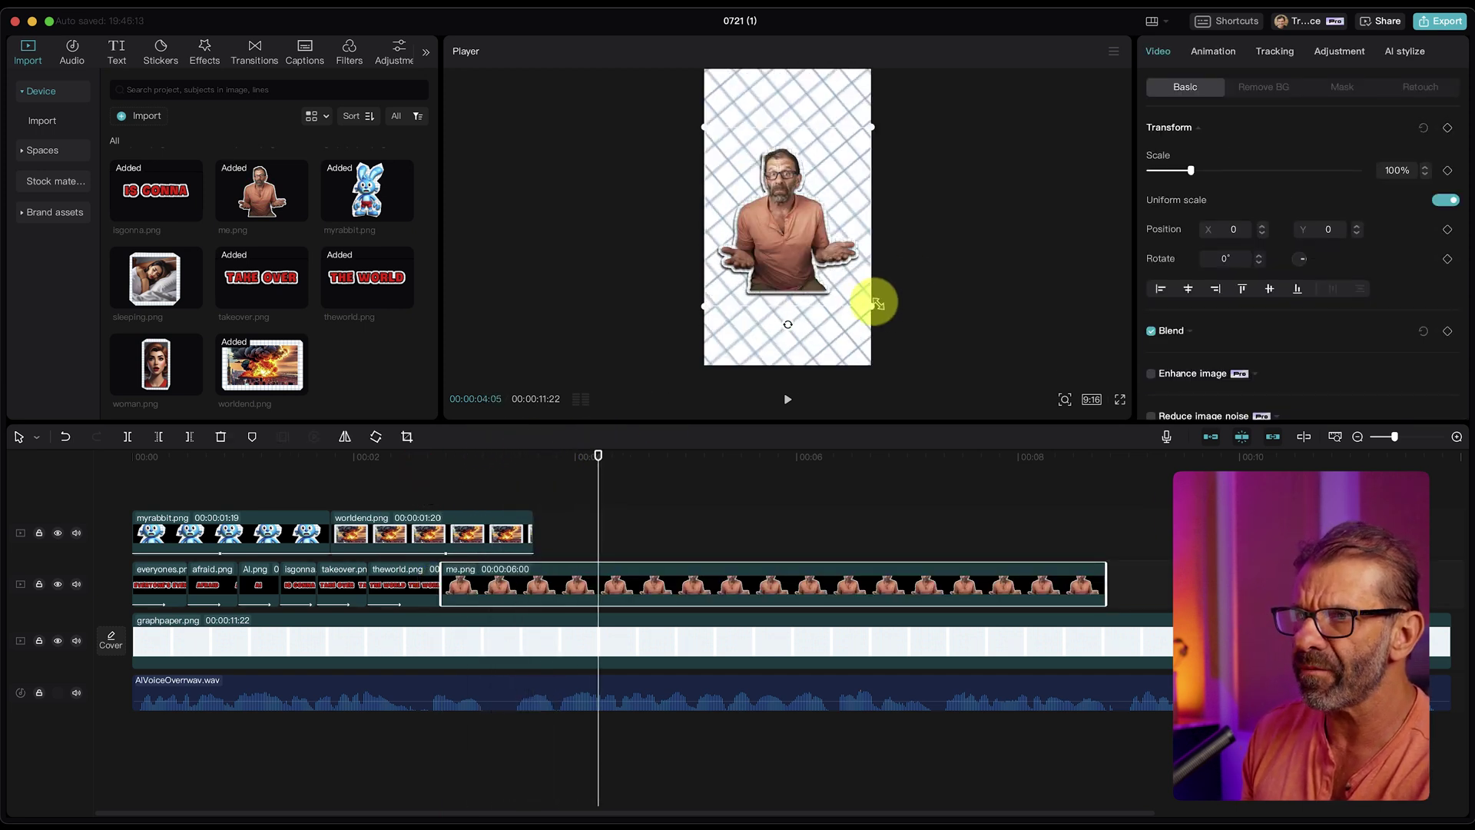
Step: Enlarge the me.png cutout to 131%, rotate it to 25° and move it to X 221, Y 80
left_click_drag(873, 304, 910, 328)
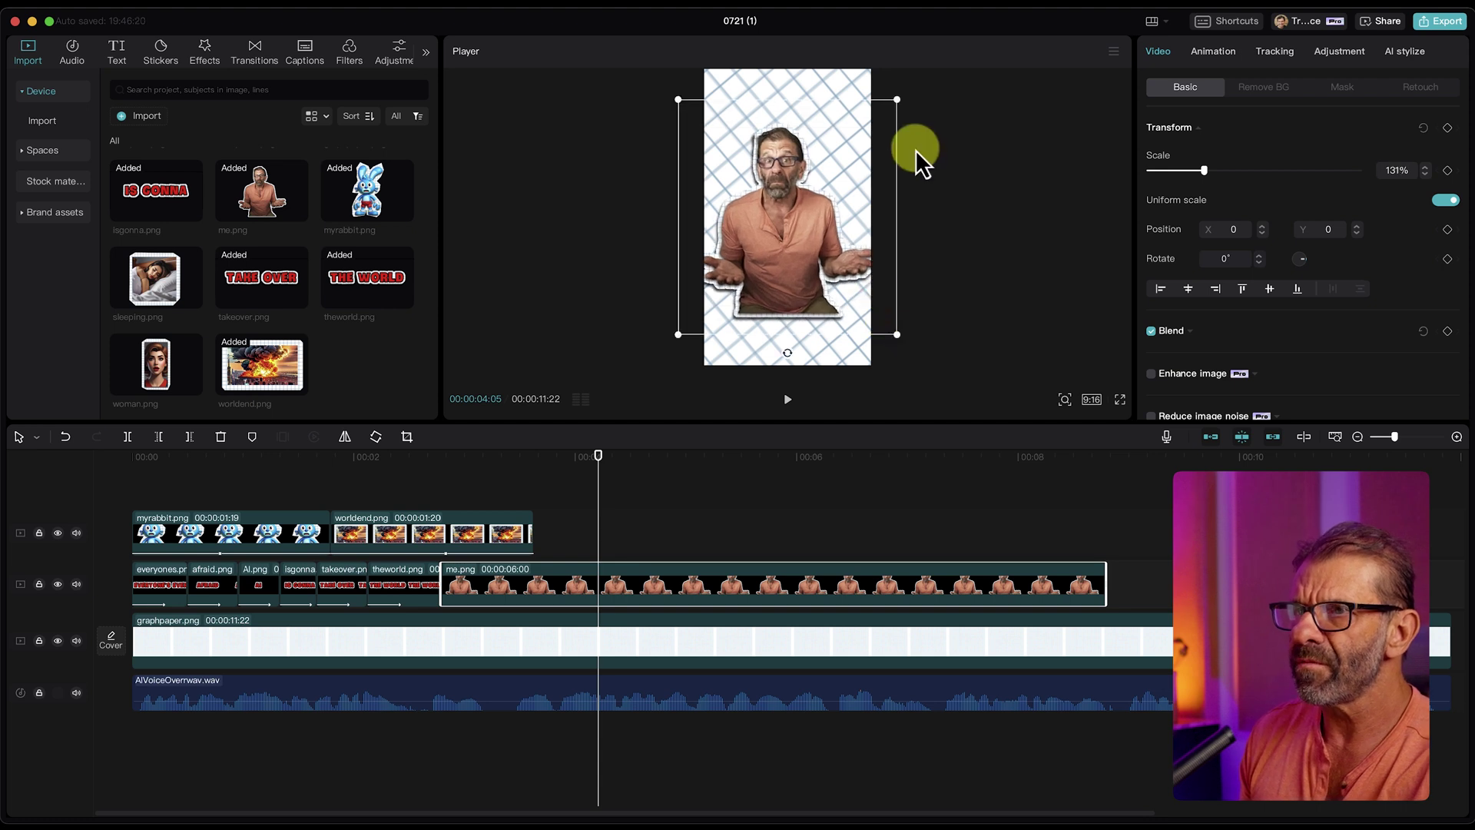
left_click_drag(801, 361, 740, 358)
mouse_move(778, 210)
left_mouse_down()
mouse_move(790, 224)
mouse_move(795, 204)
left_mouse_up()
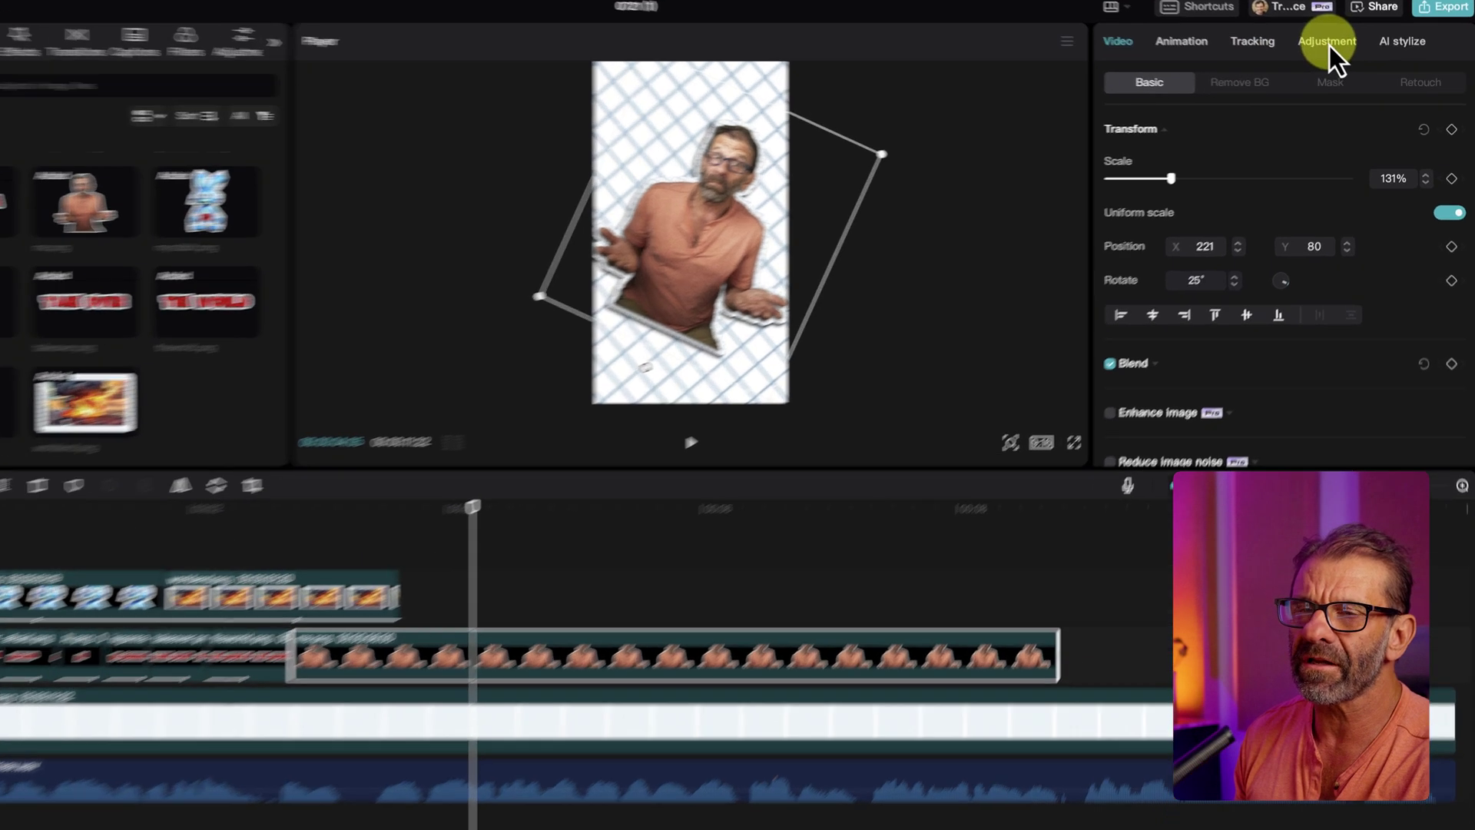
Step: Set the saturation of the me.png clip to 21
left_click(1339, 51)
scroll(1165, 275, "down", 5)
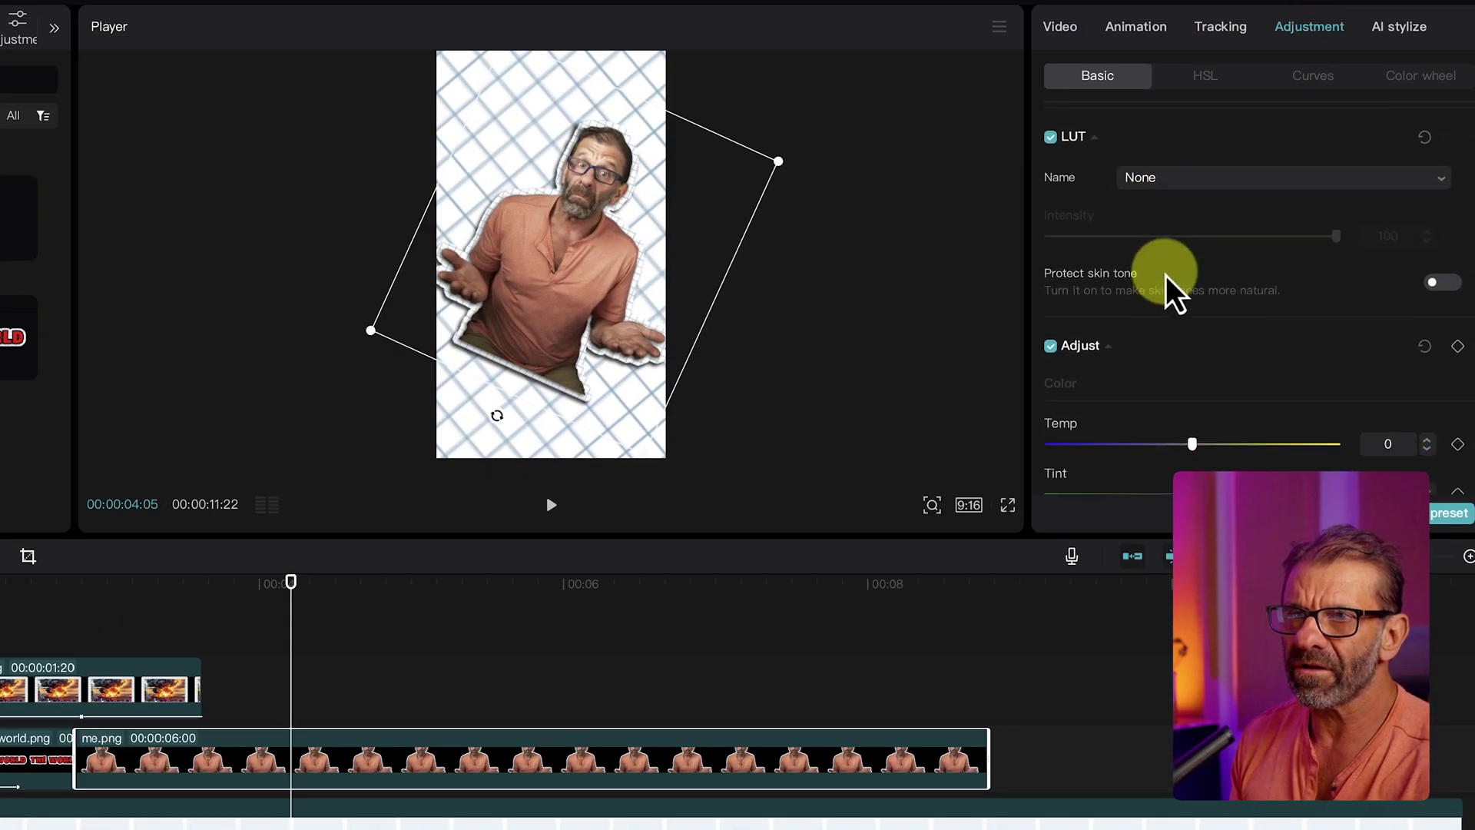
left_click_drag(1195, 338, 1251, 338)
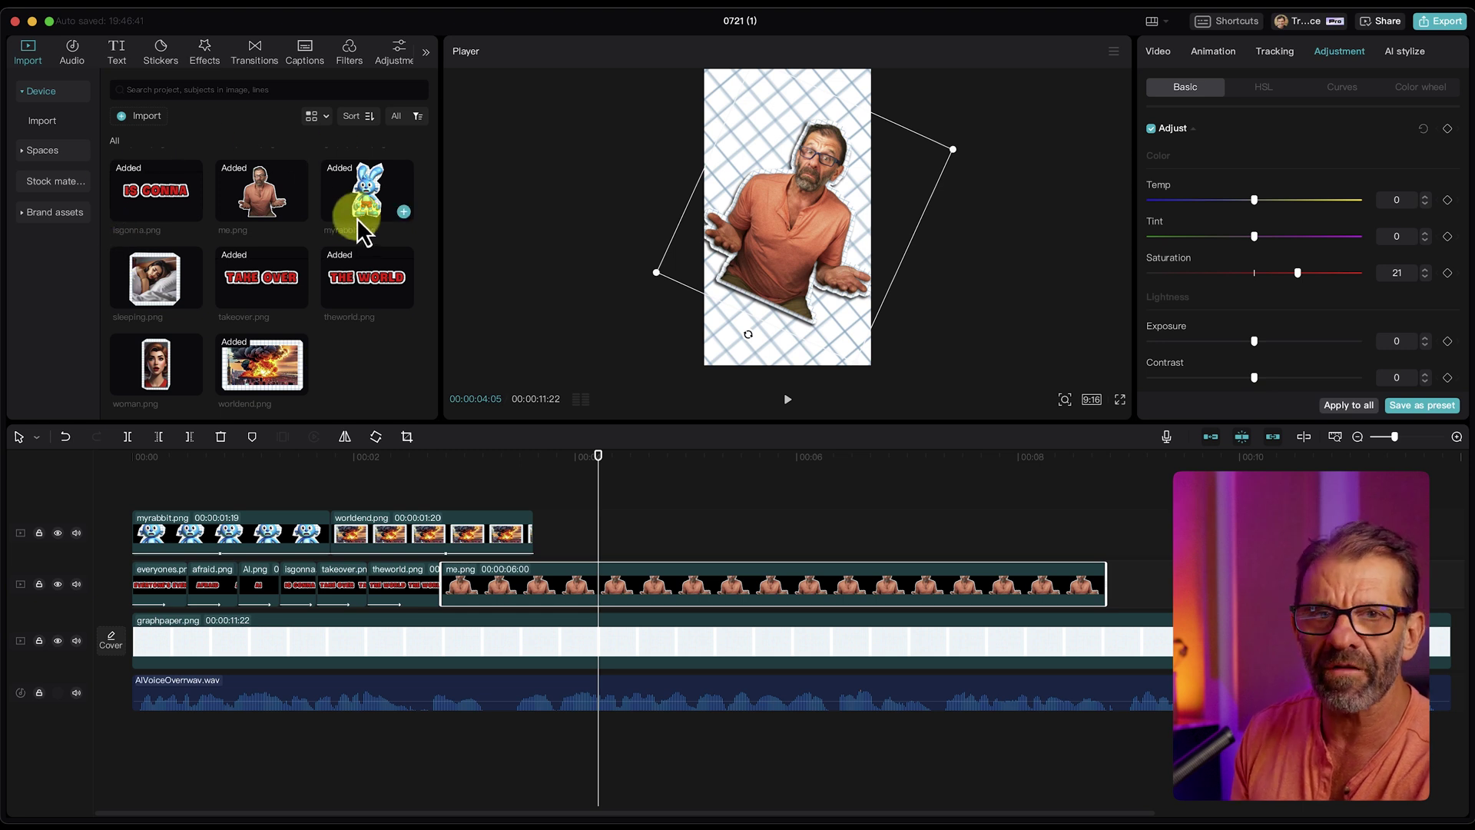
Step: Browse the entrance and exit animations for the me.png clip
left_click(1162, 51)
left_click(1221, 53)
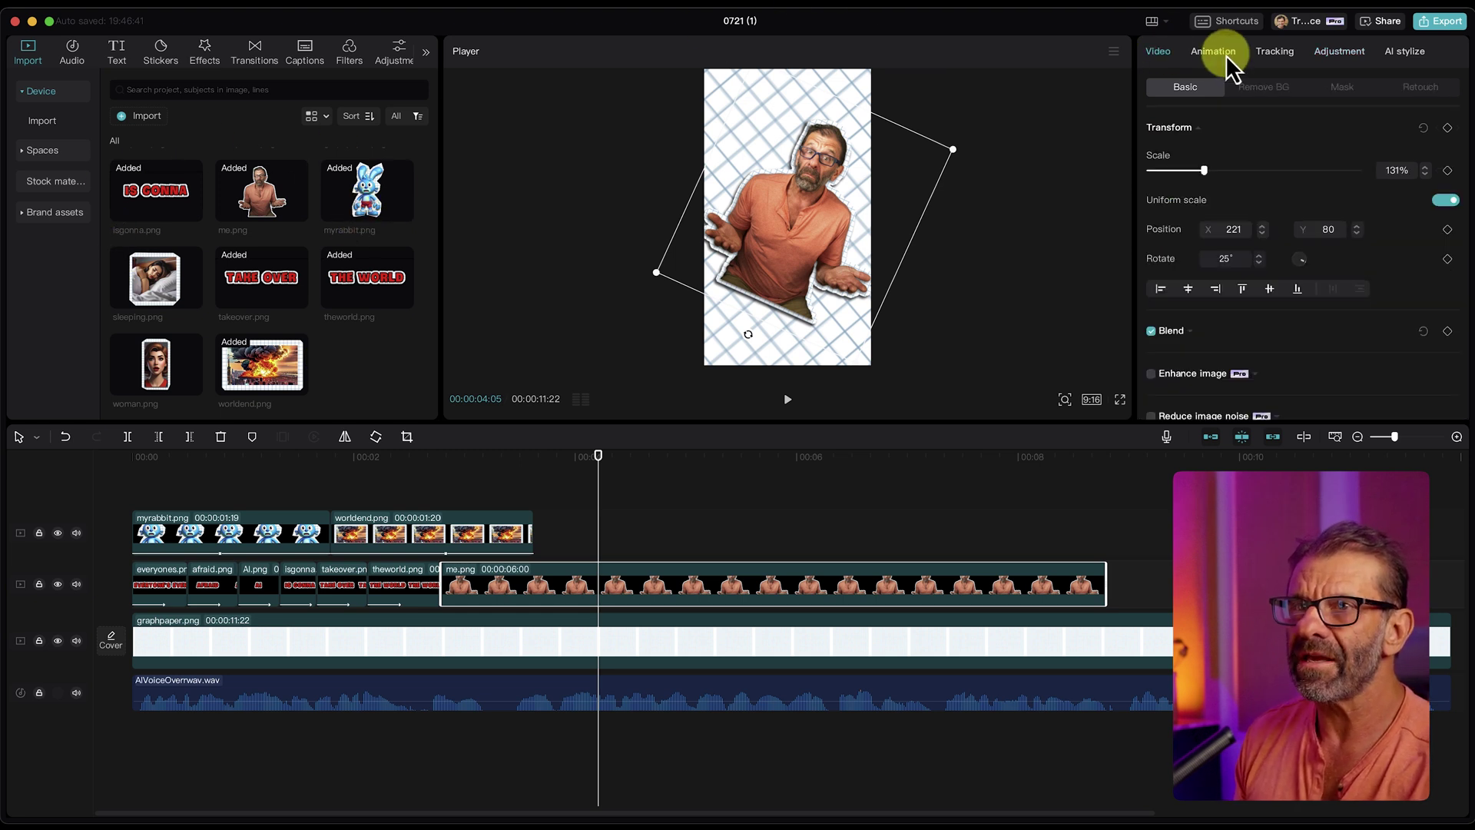
left_click(1187, 88)
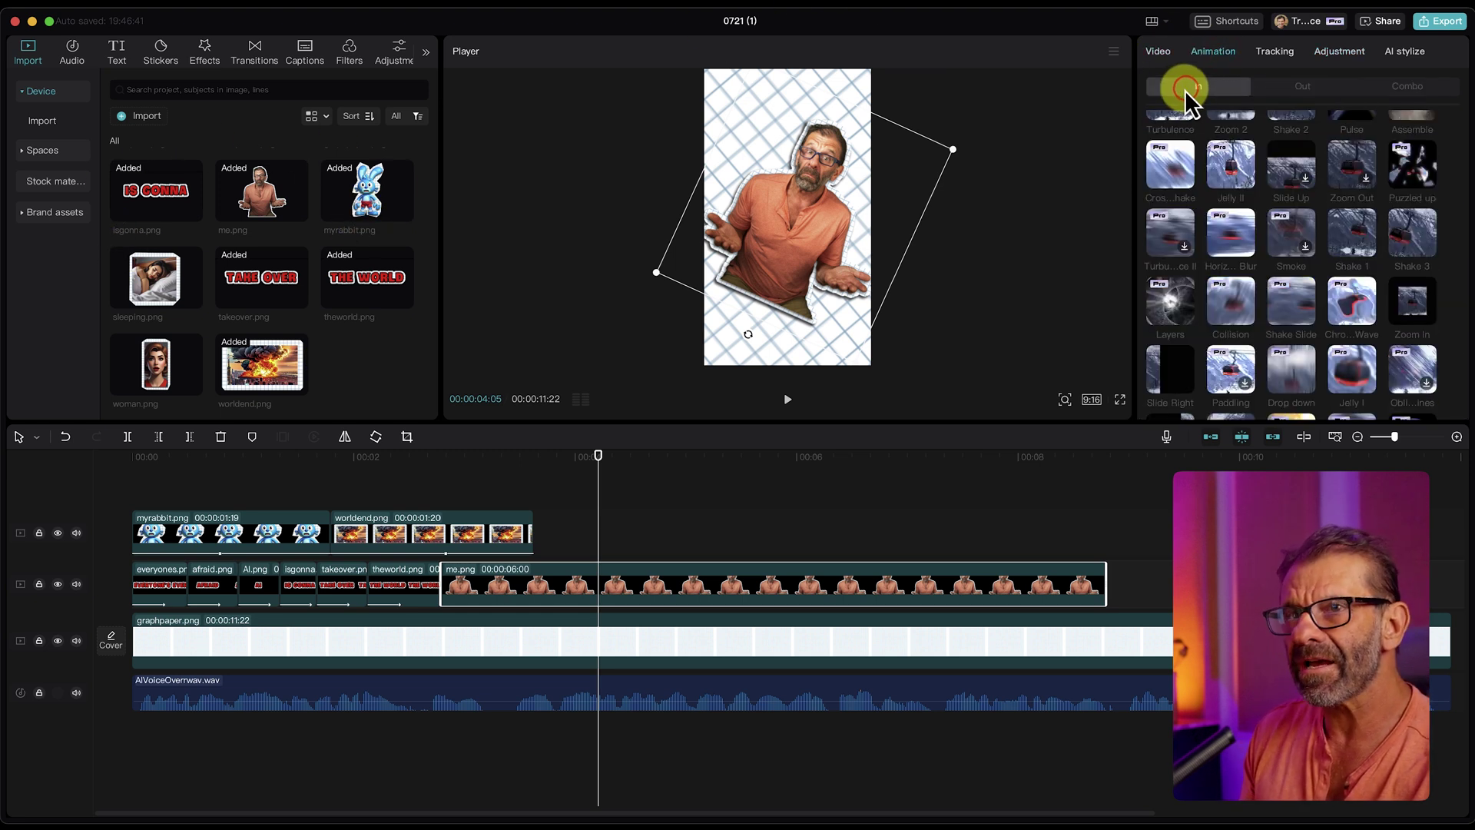
left_click(1273, 86)
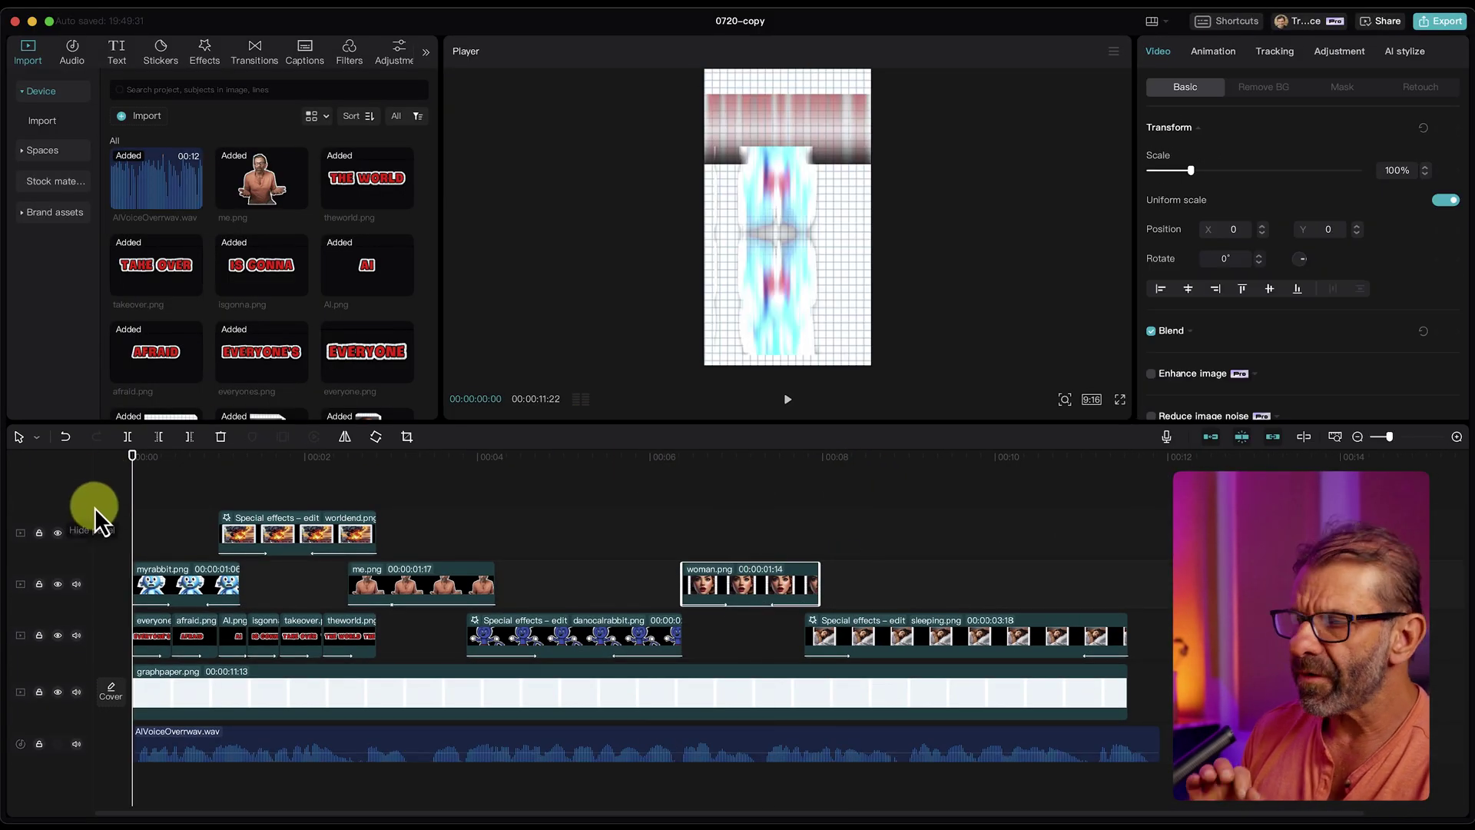
Step: Split the voiceover at 00:00:03:11, trim the pause before the cut and move the second part earlier to close the gap
left_click_drag(145, 485, 413, 541)
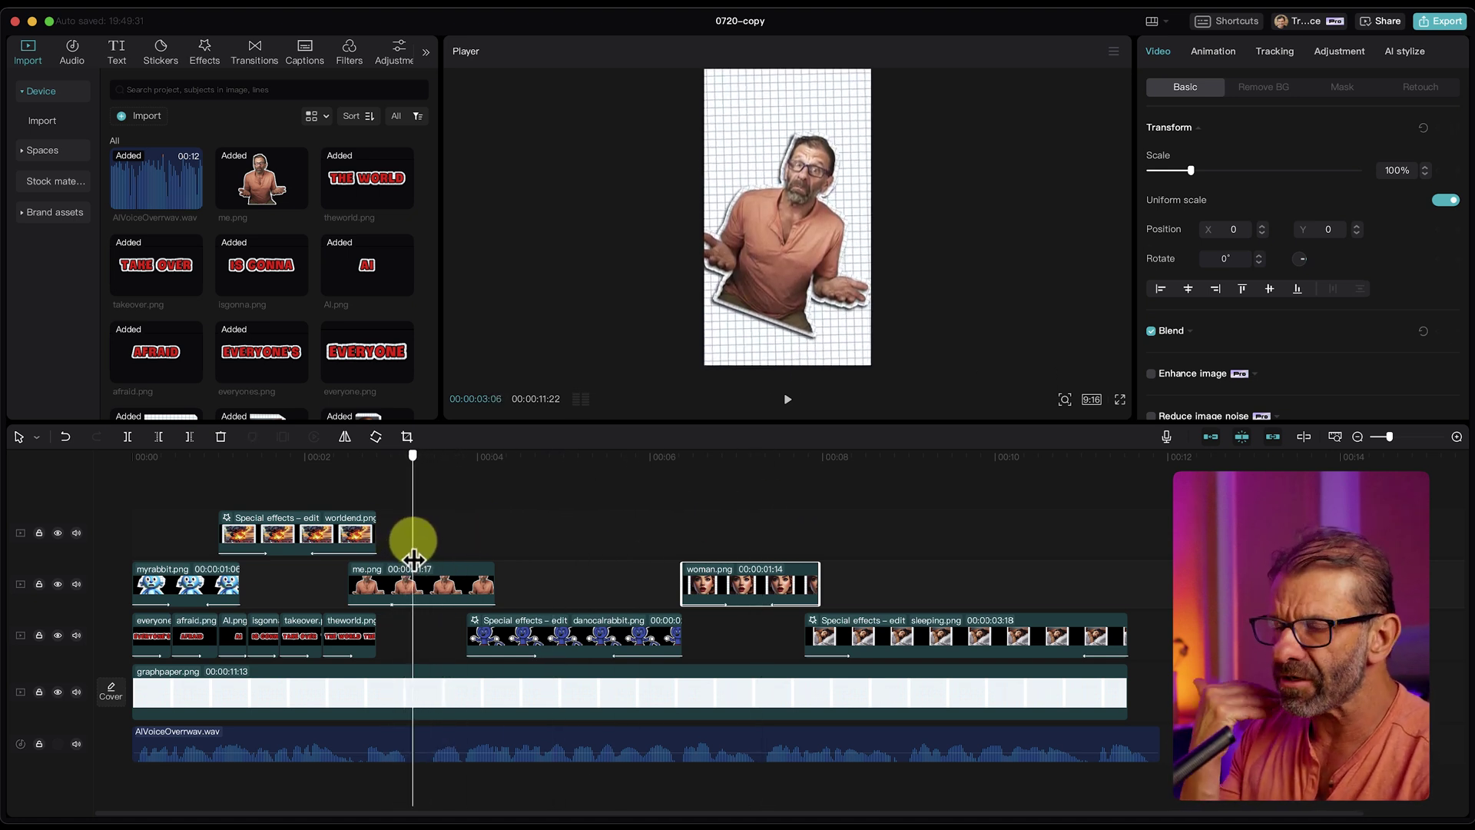
left_click_drag(413, 559, 393, 558)
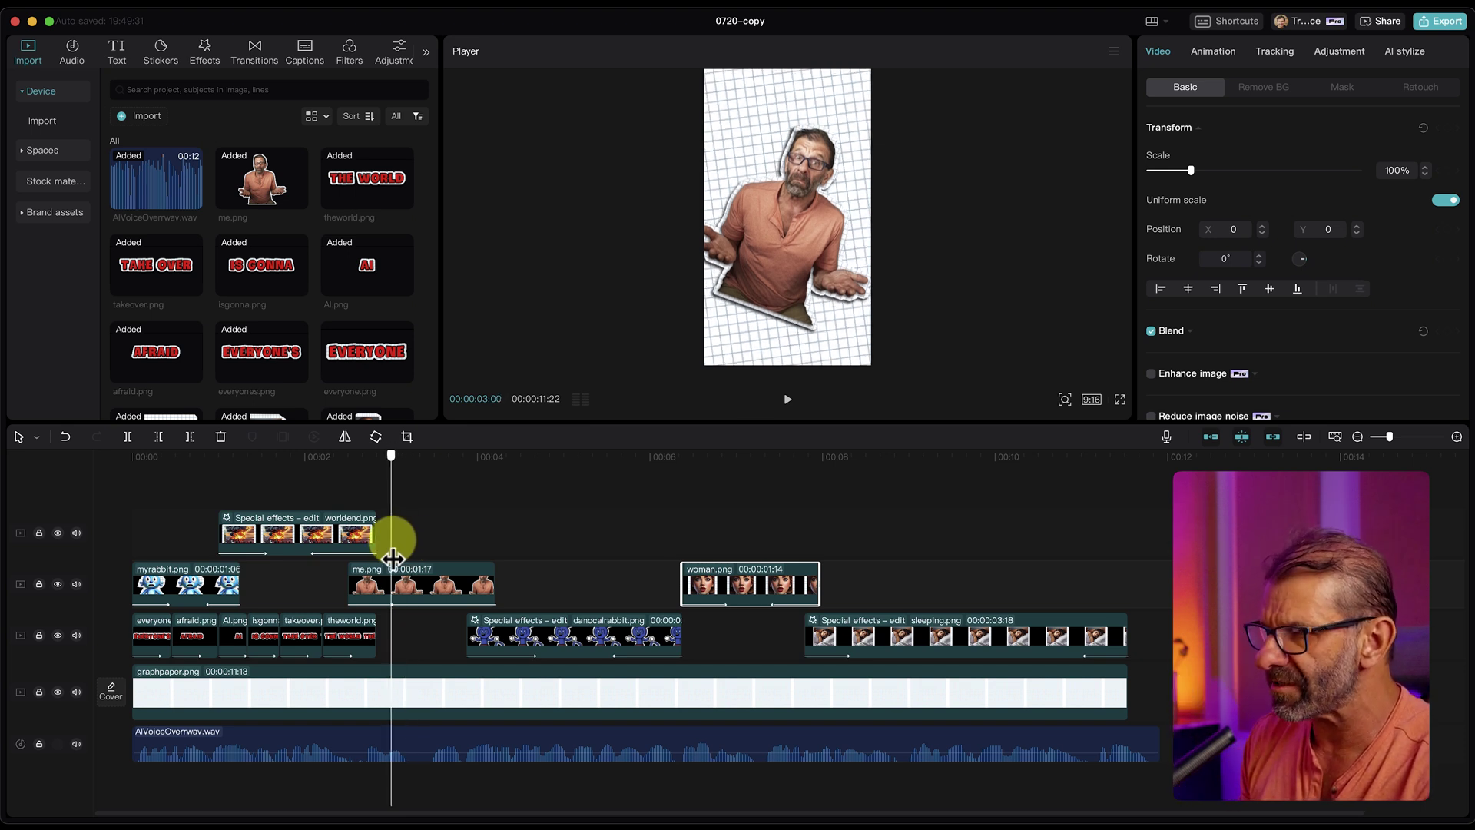
key("shift+z")
left_click_drag(407, 500, 430, 477)
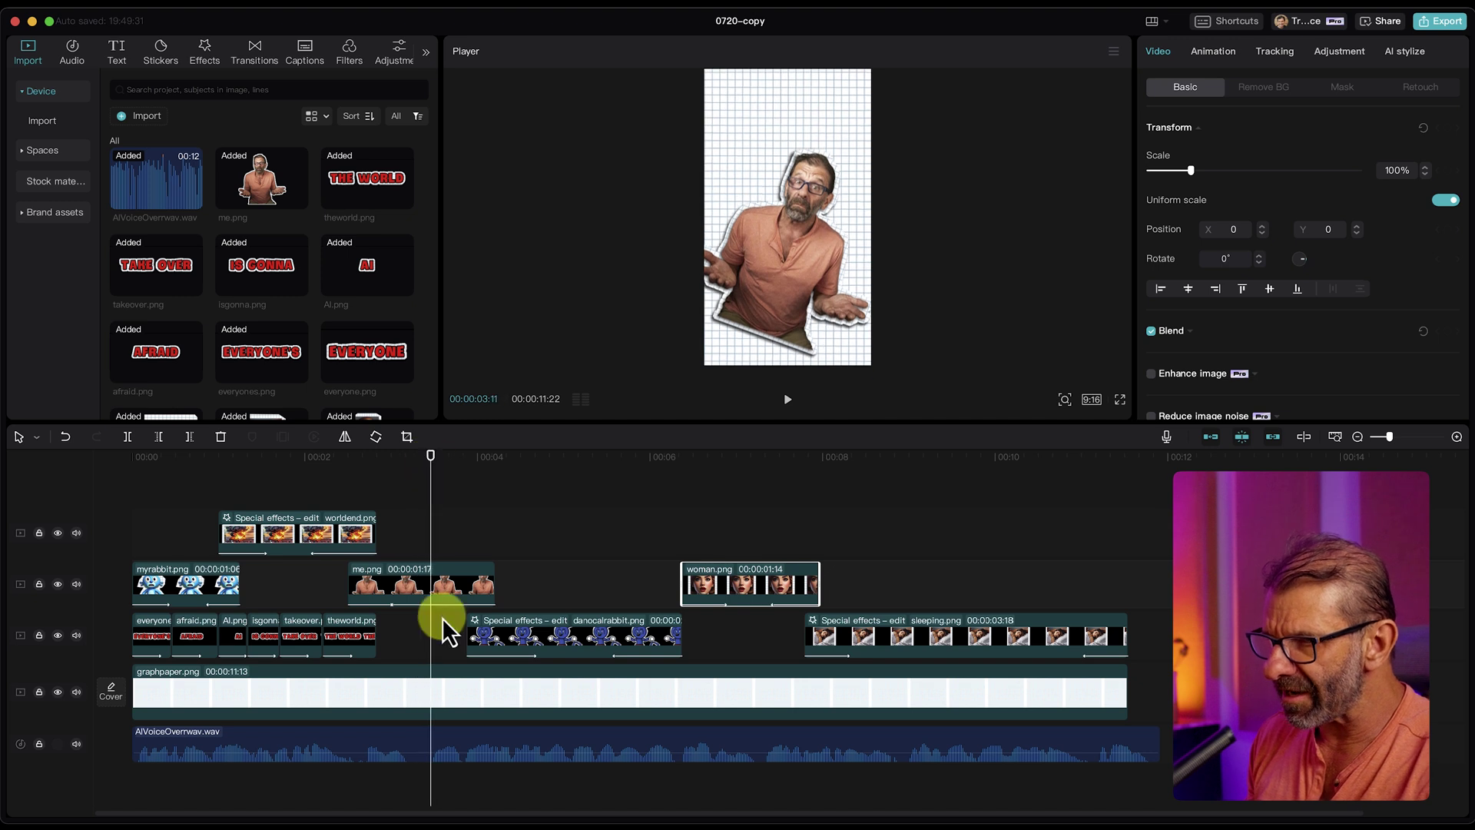
left_click(464, 741)
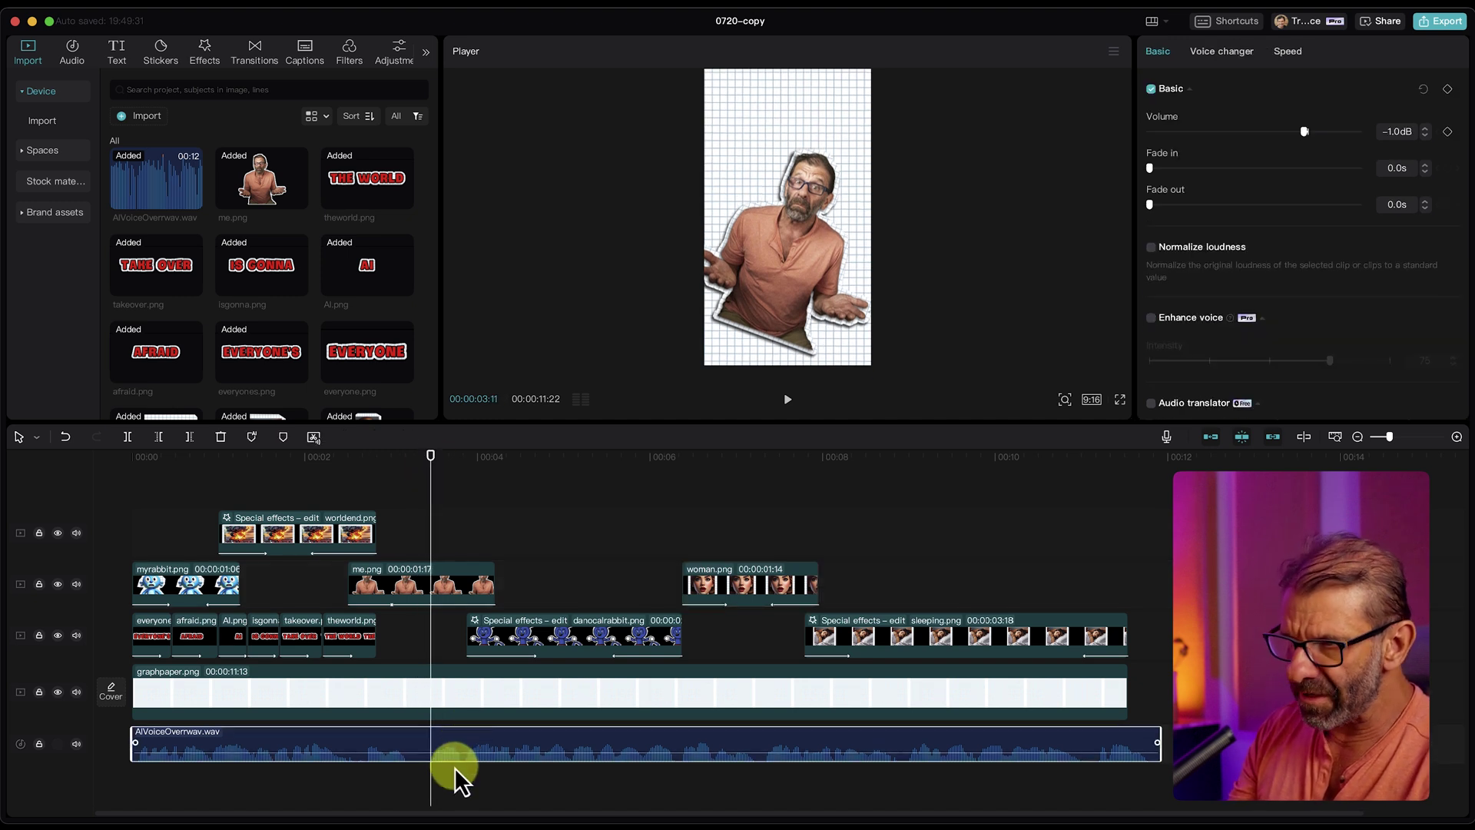
key("super+b")
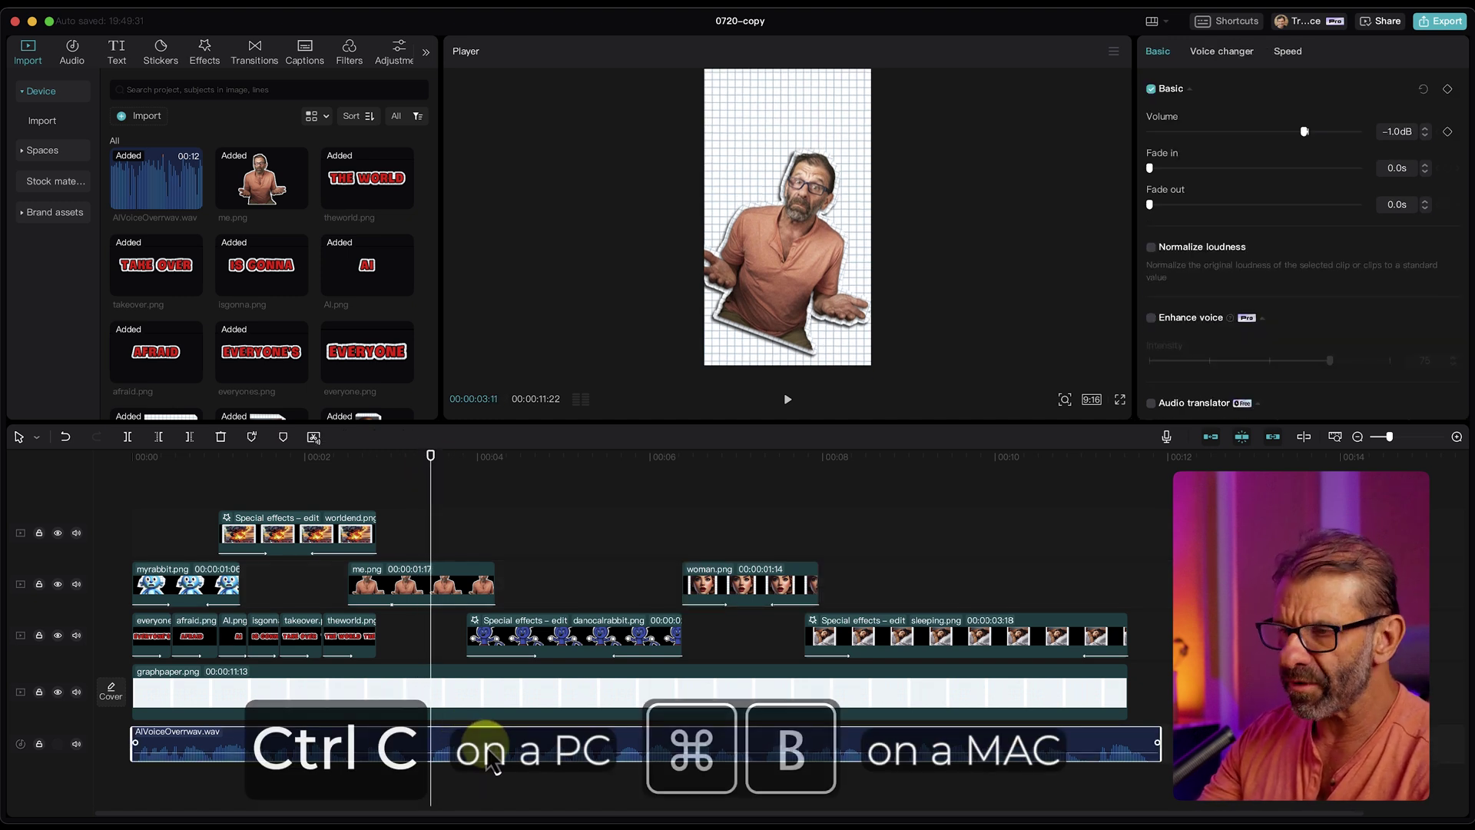
left_click(412, 739)
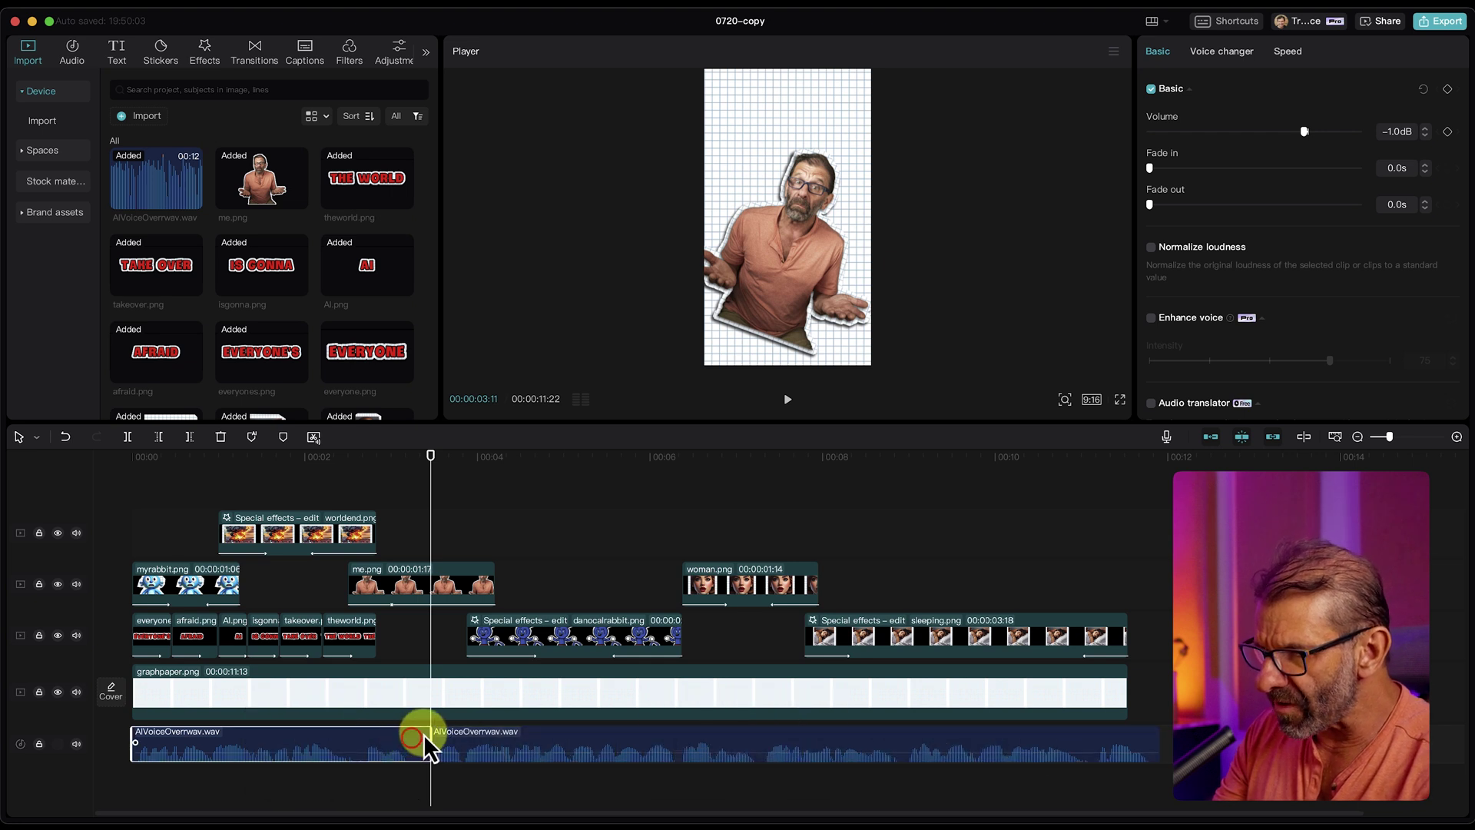
left_click_drag(428, 733, 461, 740)
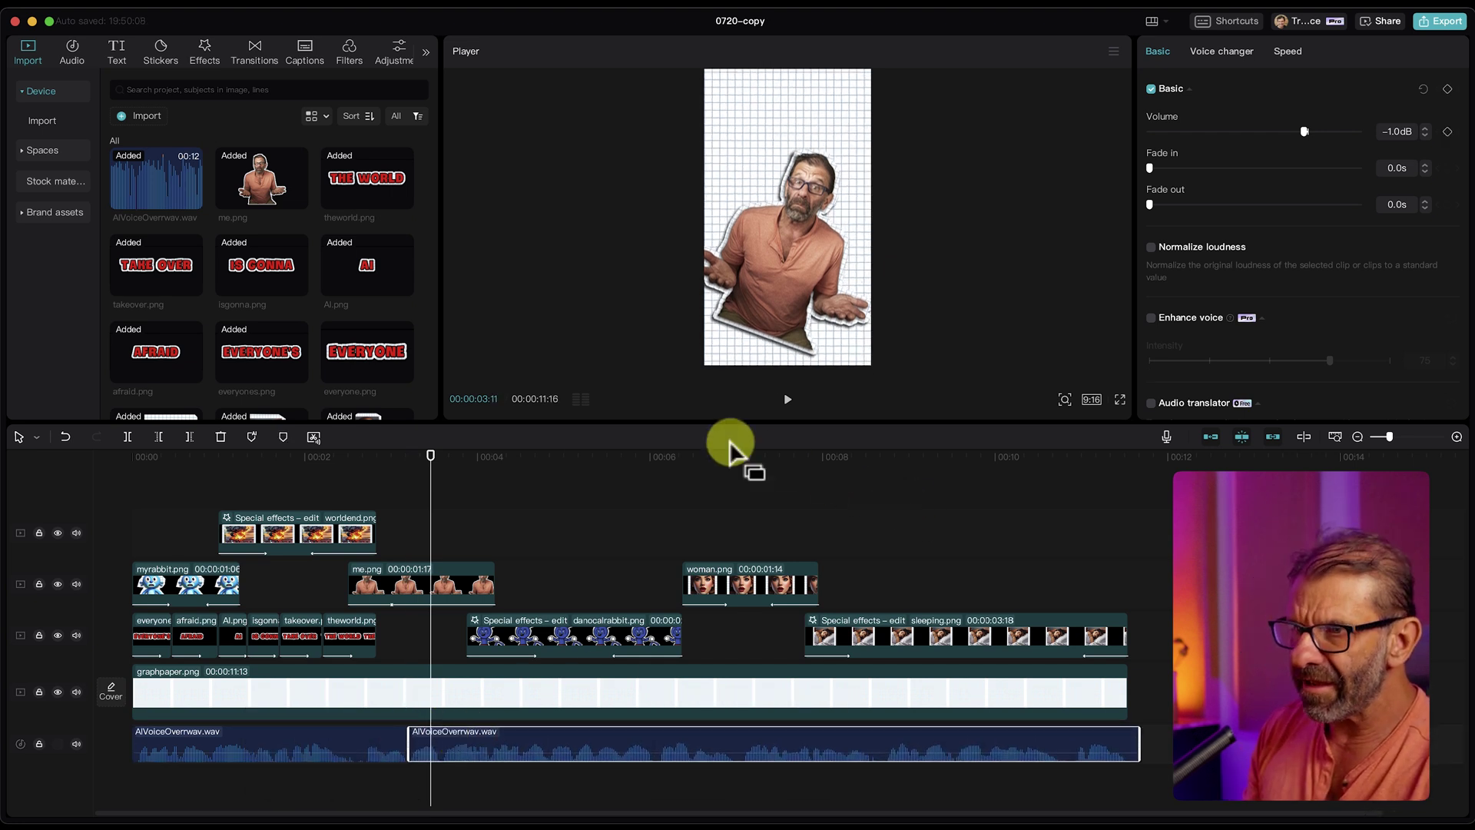
Step: Split the voiceover at 00:00:08:17 and pull the last part earlier to tighten the pause
left_click(840, 469)
key("space")
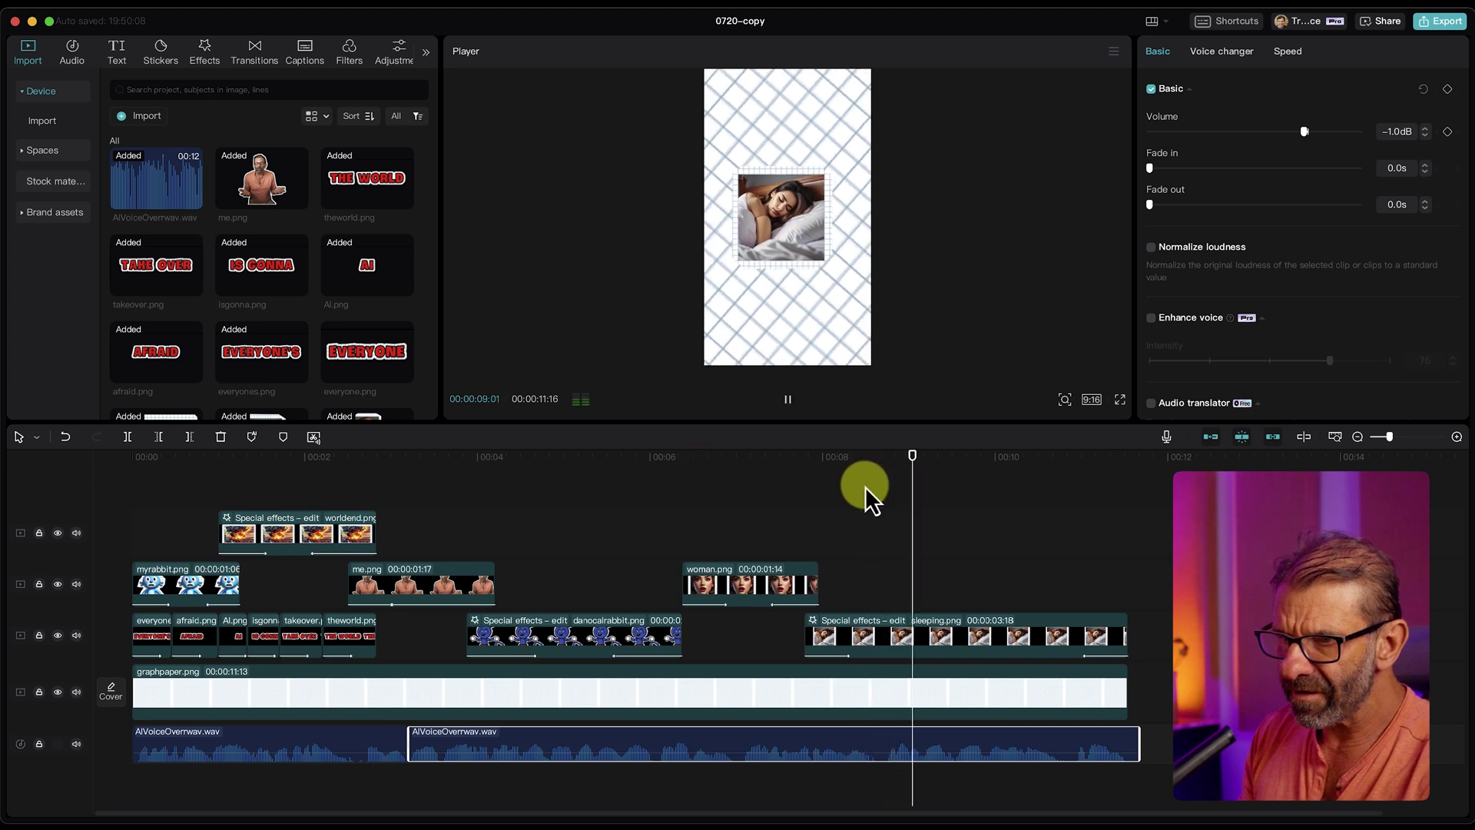
left_click(889, 475)
key("space")
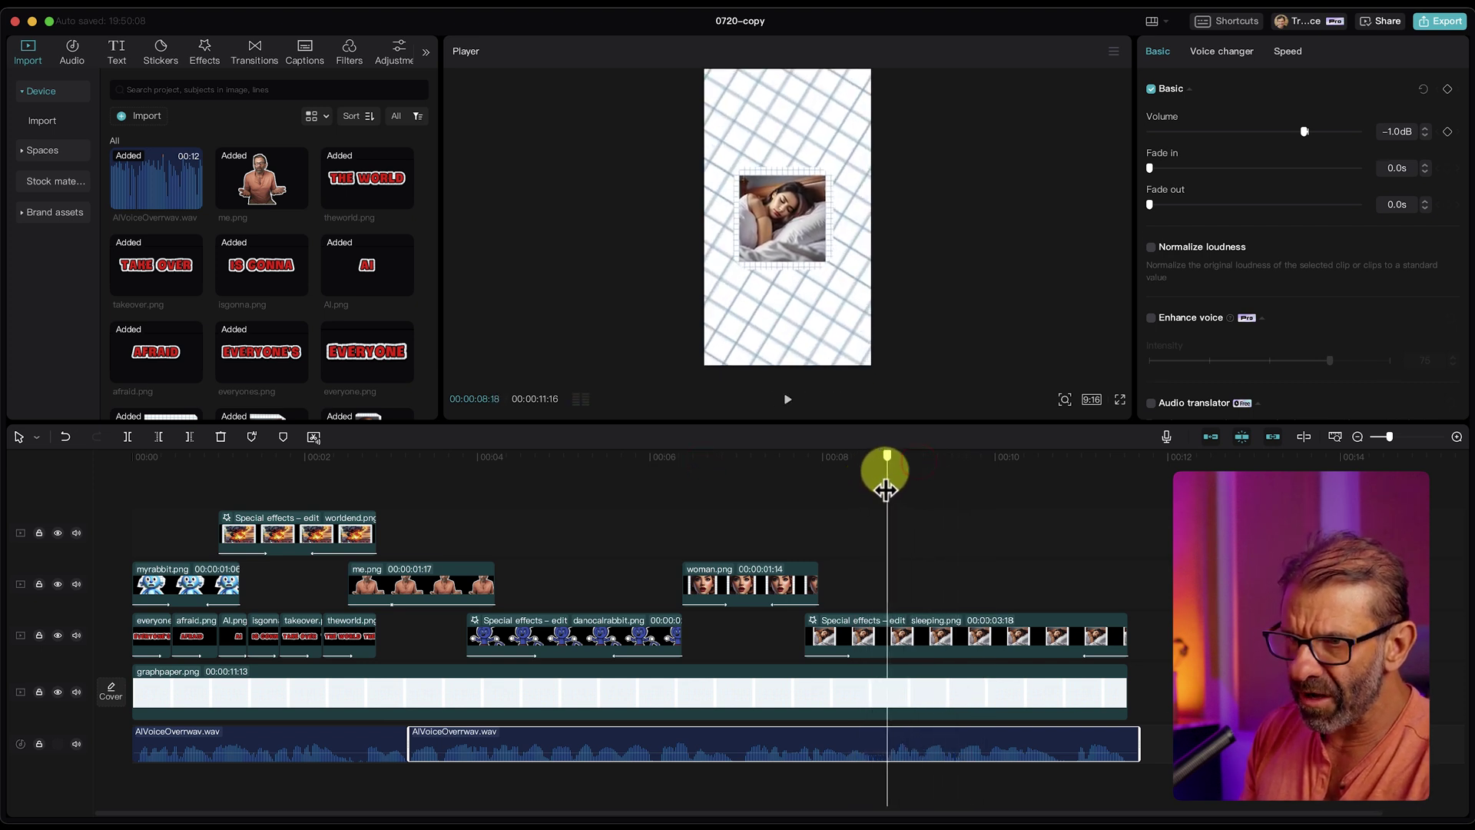
left_click(948, 740)
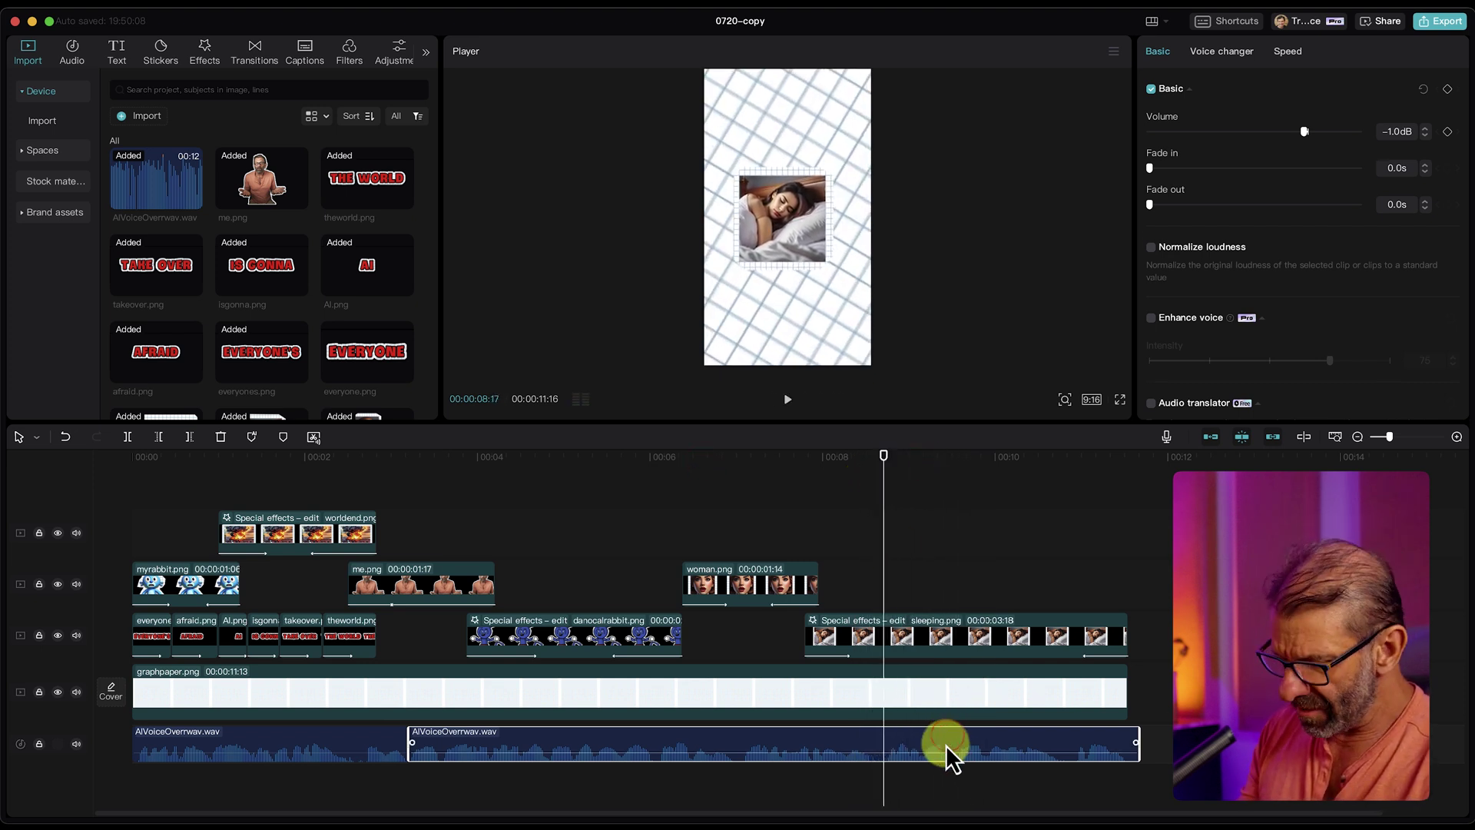
key("super+b")
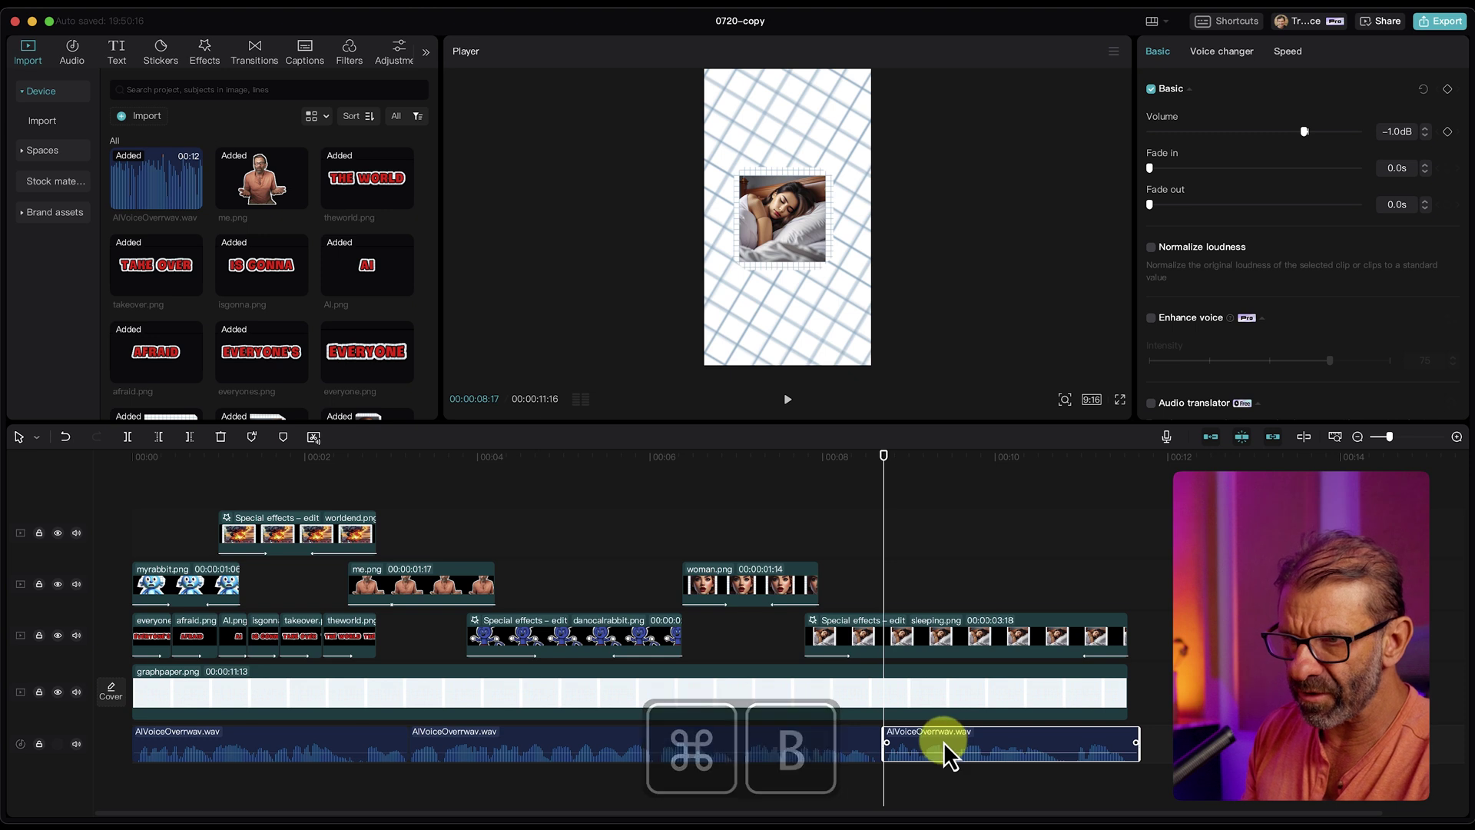
key("super+z")
left_click_drag(954, 740, 950, 740)
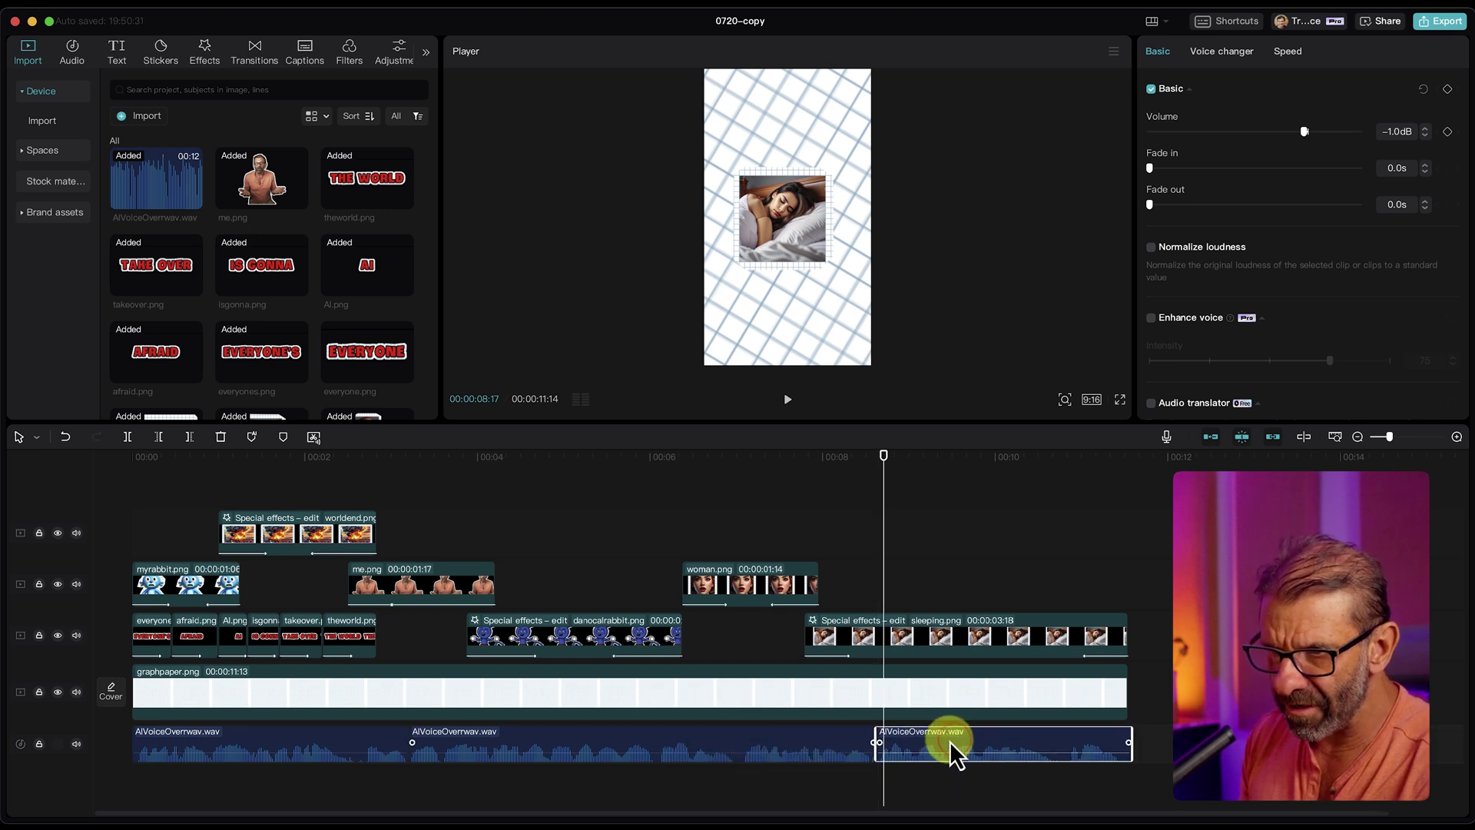
Step: Split the voiceover at 00:00:10:21, trim the pause before the cut and move the final part against the previous one
left_click_drag(1056, 454, 1069, 473)
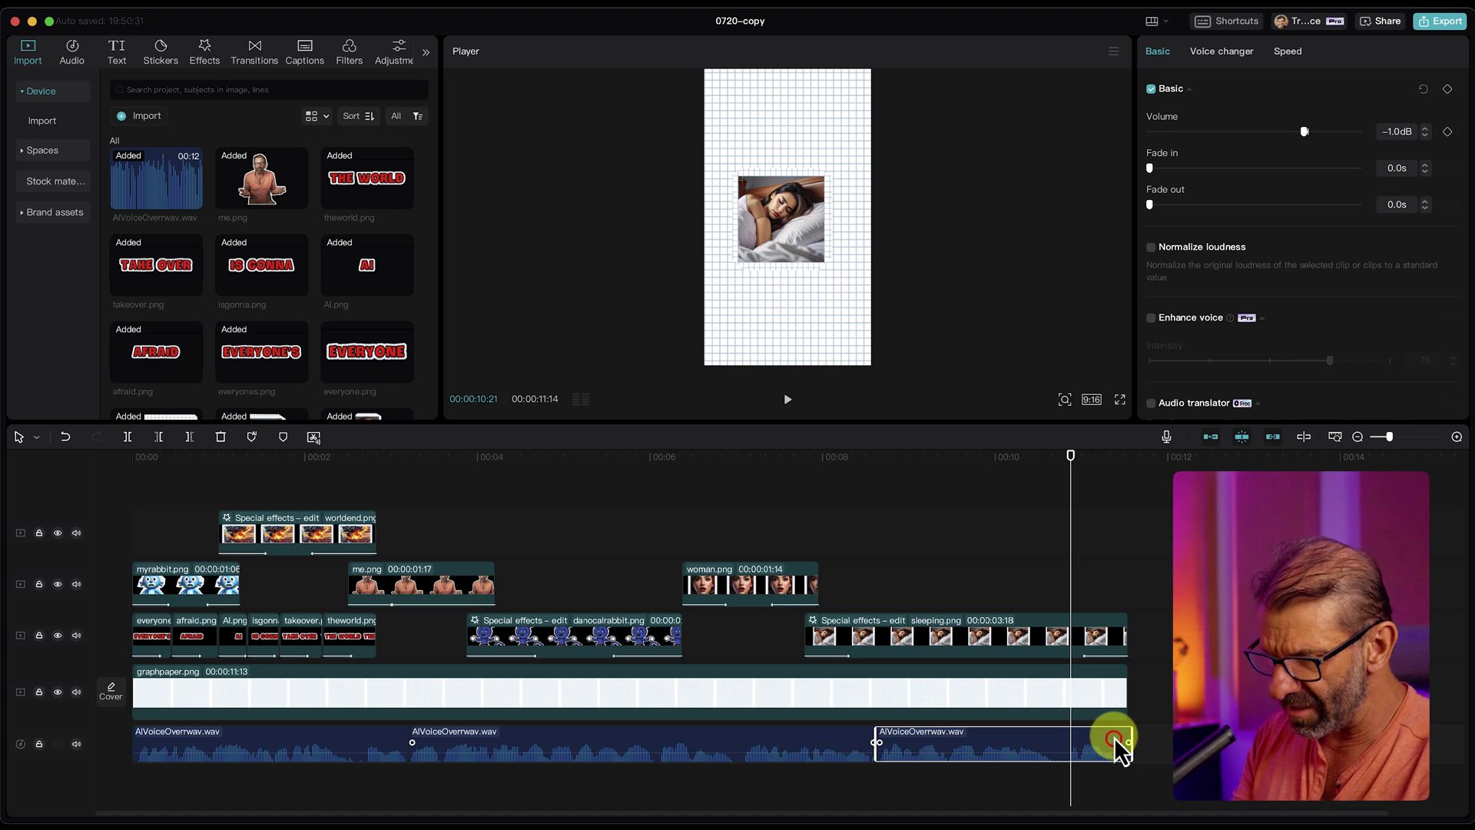
key("super+b")
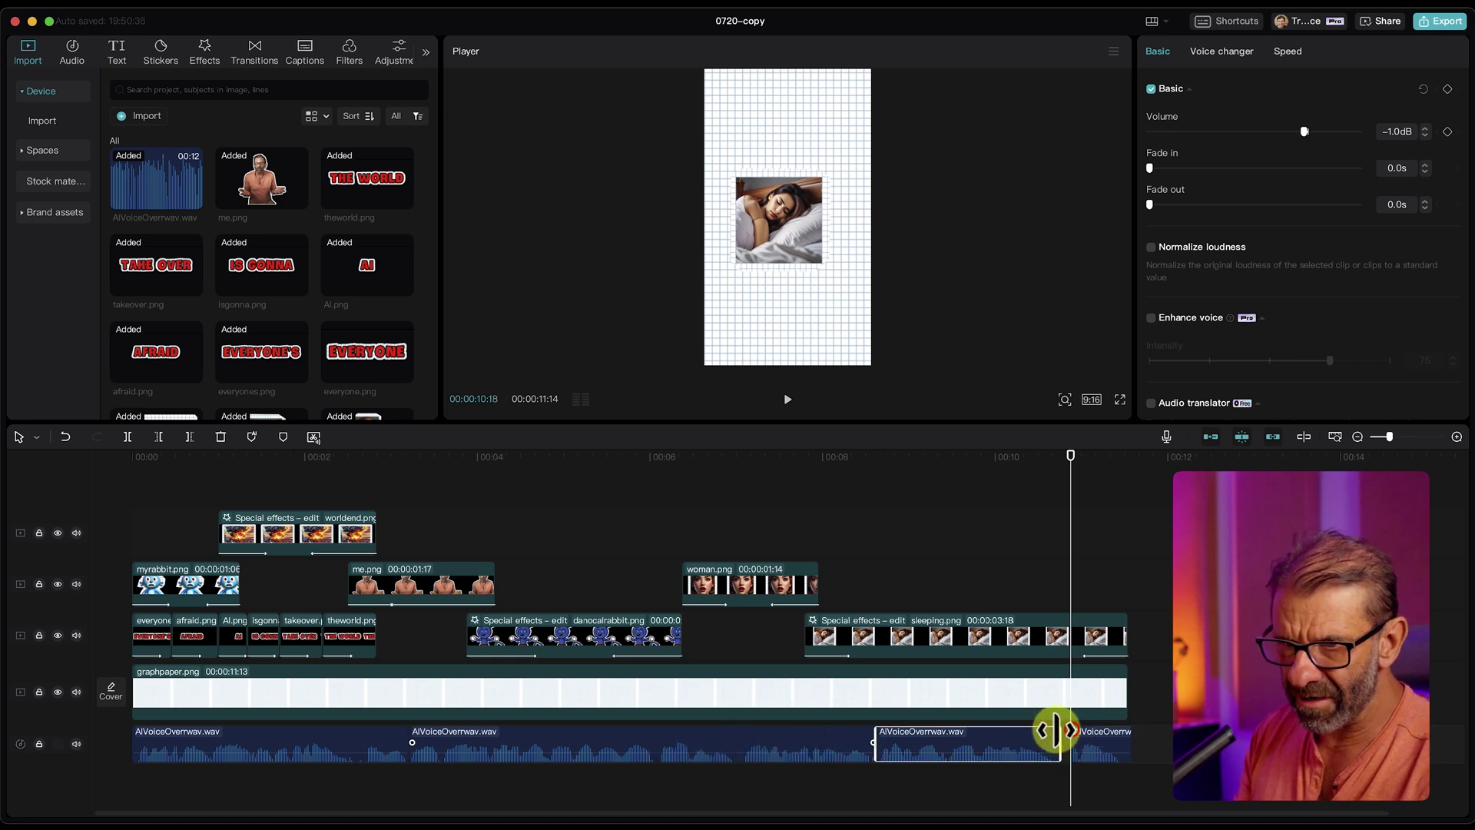
left_click_drag(1115, 737, 1105, 735)
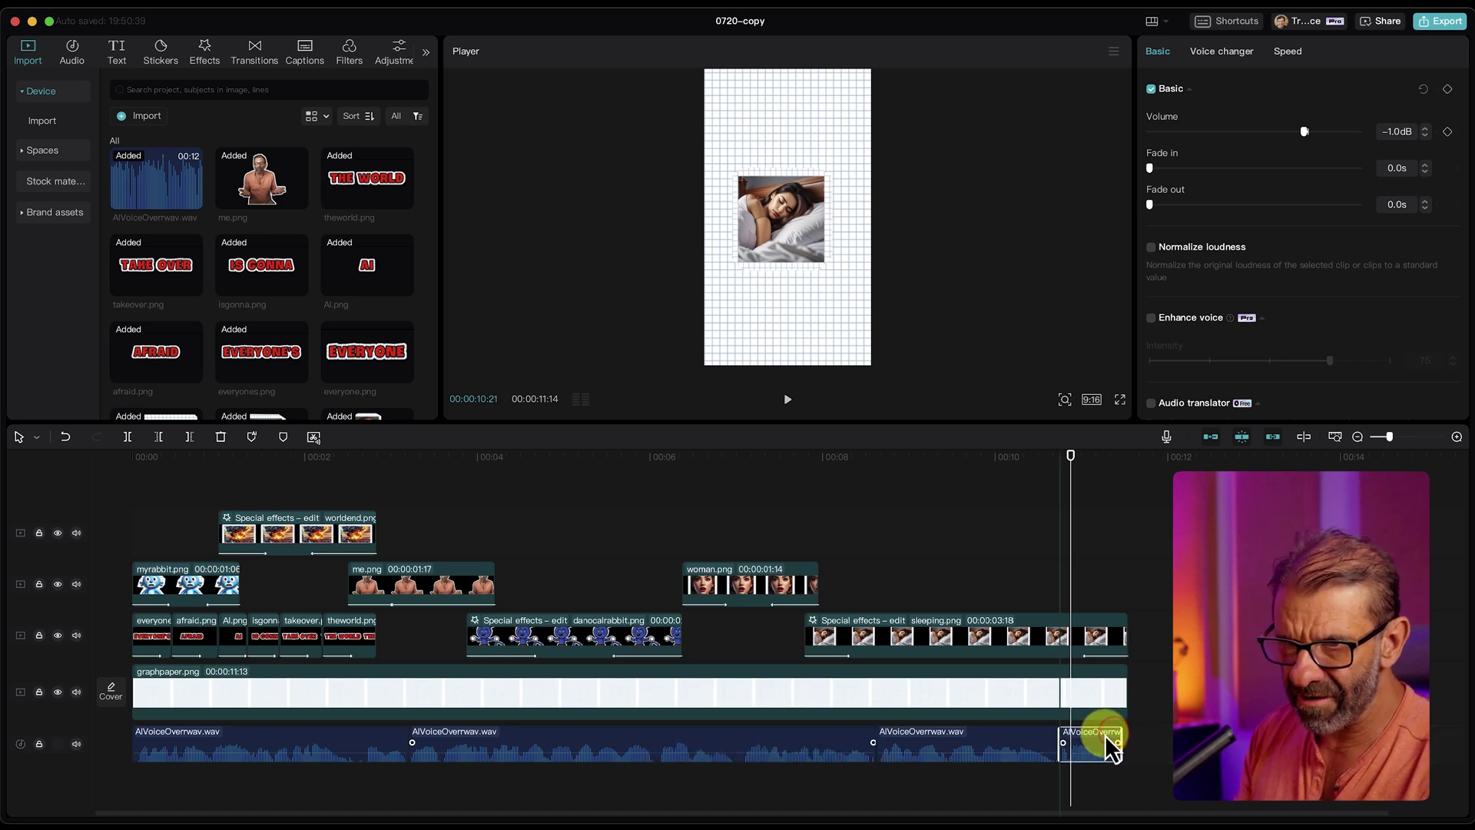
Step: At 00:00:08:23, enlarge the sleeping.png picture to 274%, rotate it to -16°, move it to X 392, Y -151 and play it back
left_click_drag(1136, 463, 912, 484)
left_click_drag(939, 483, 905, 501)
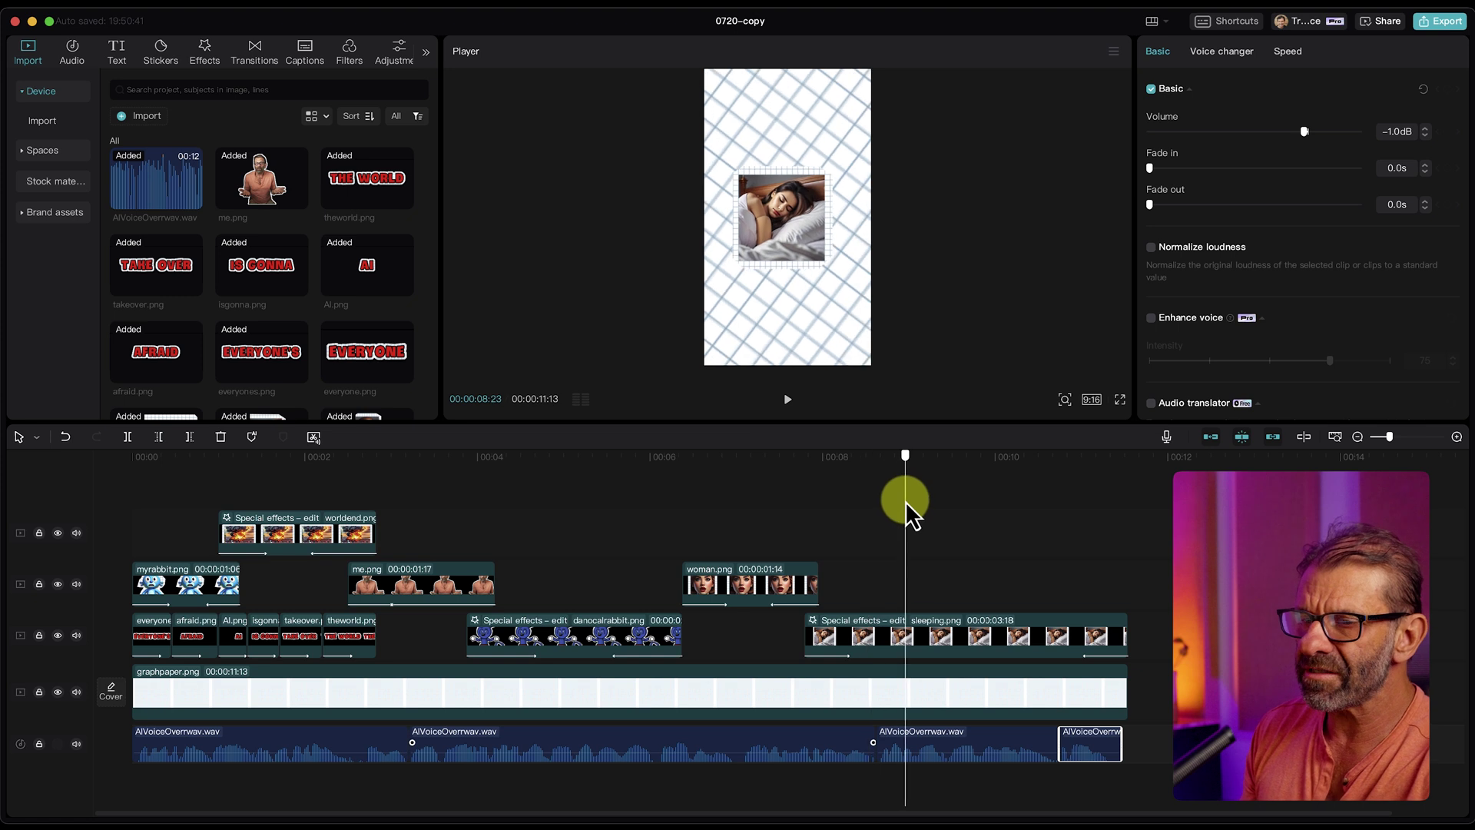
left_click(937, 633)
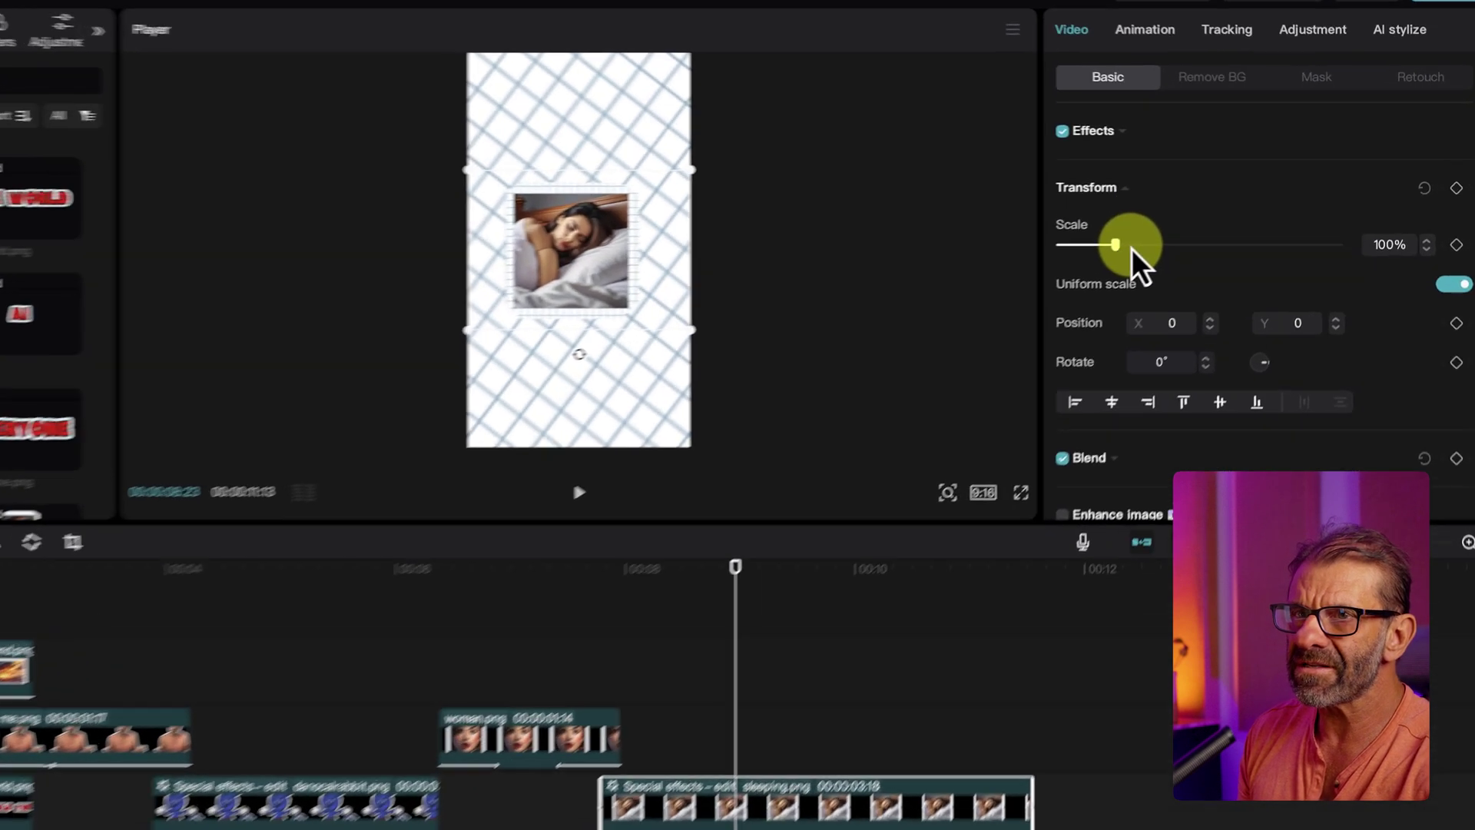
left_click_drag(1192, 215, 1239, 215)
left_click_drag(1170, 248, 1175, 249)
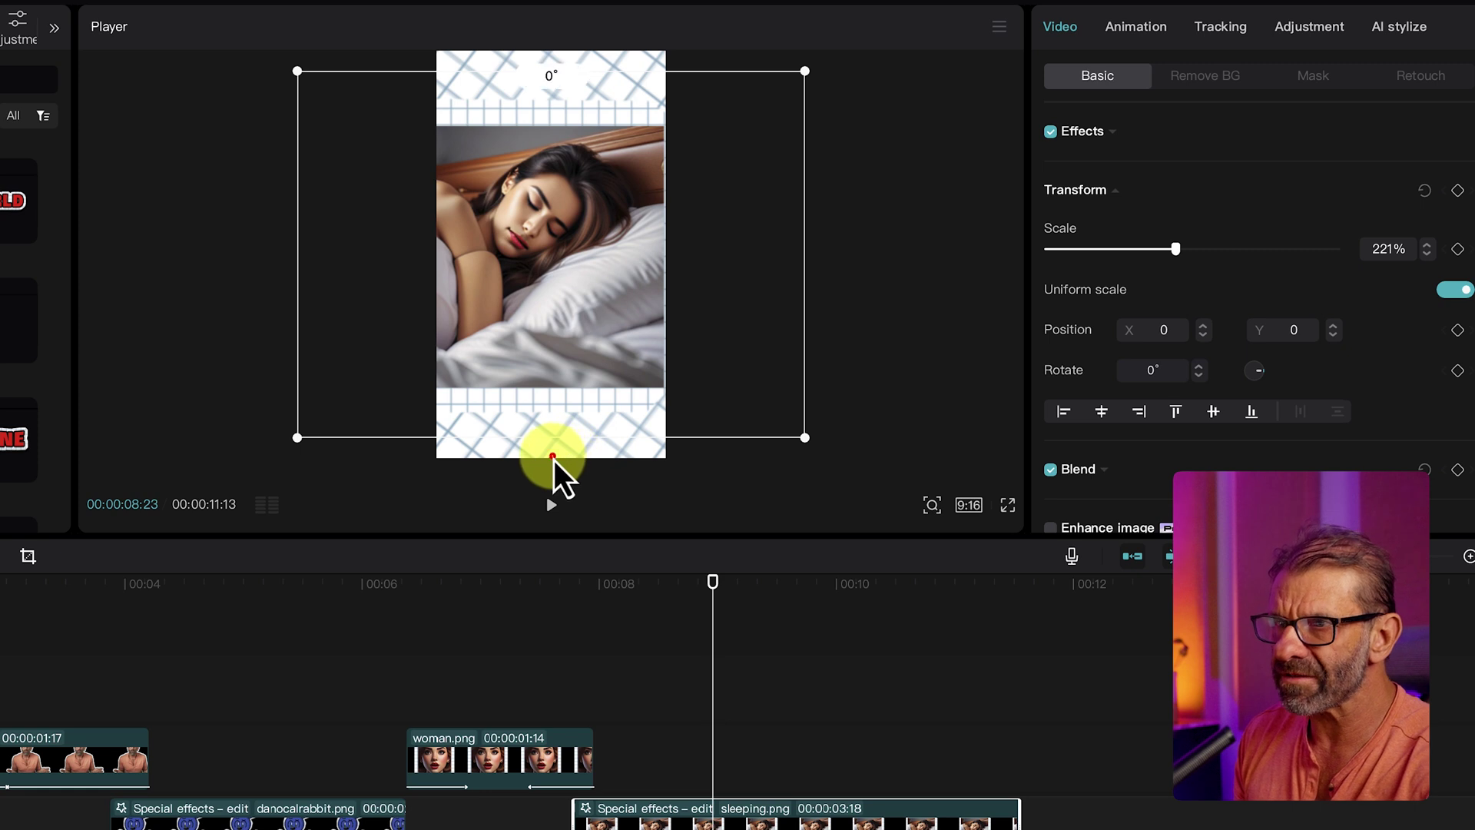
left_click_drag(554, 460, 613, 471)
left_click_drag(626, 290, 520, 319)
left_click_drag(770, 362, 949, 409)
left_click_drag(494, 264, 538, 566)
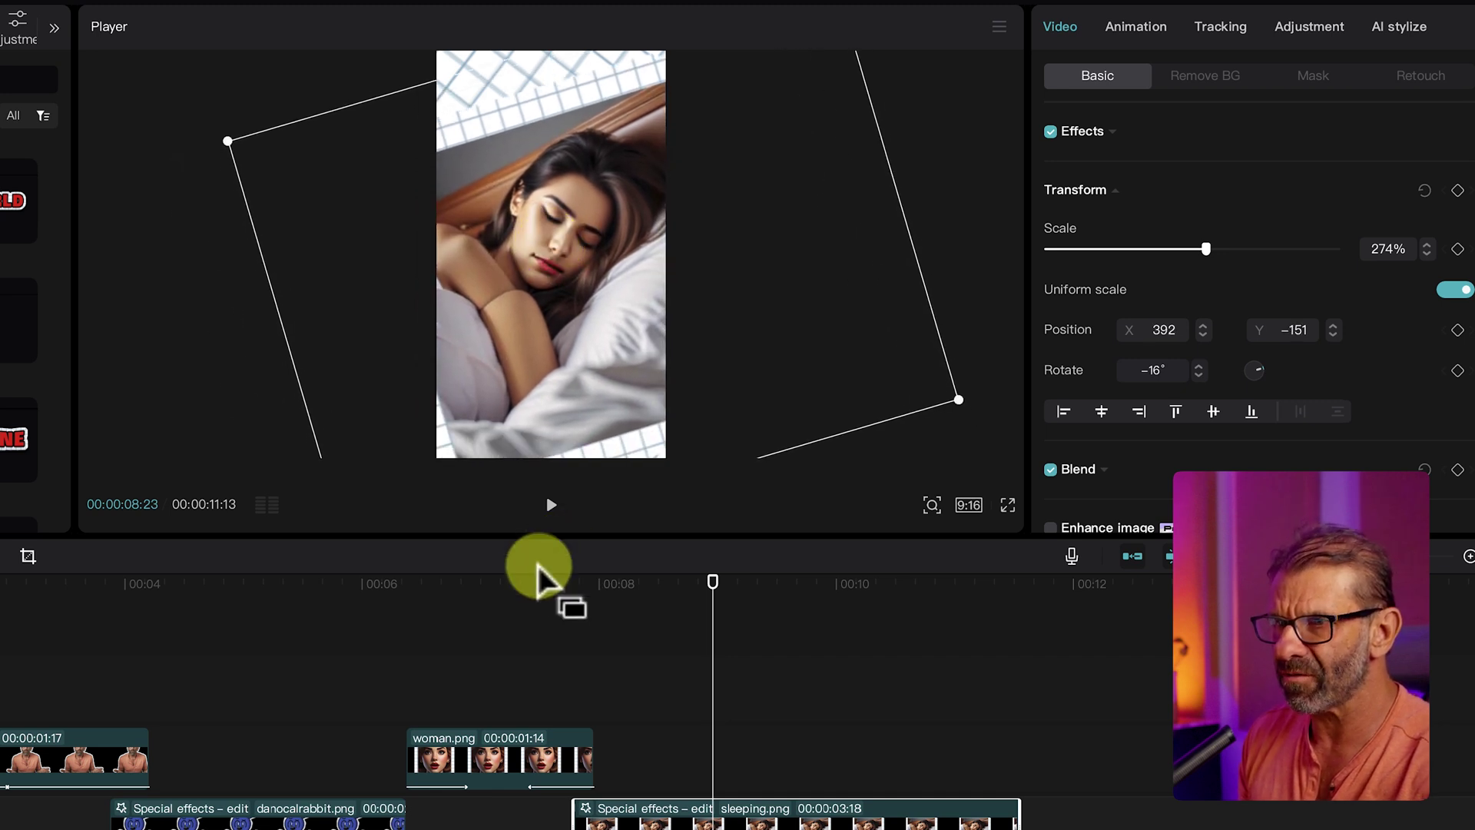
left_click(536, 570)
key("space")
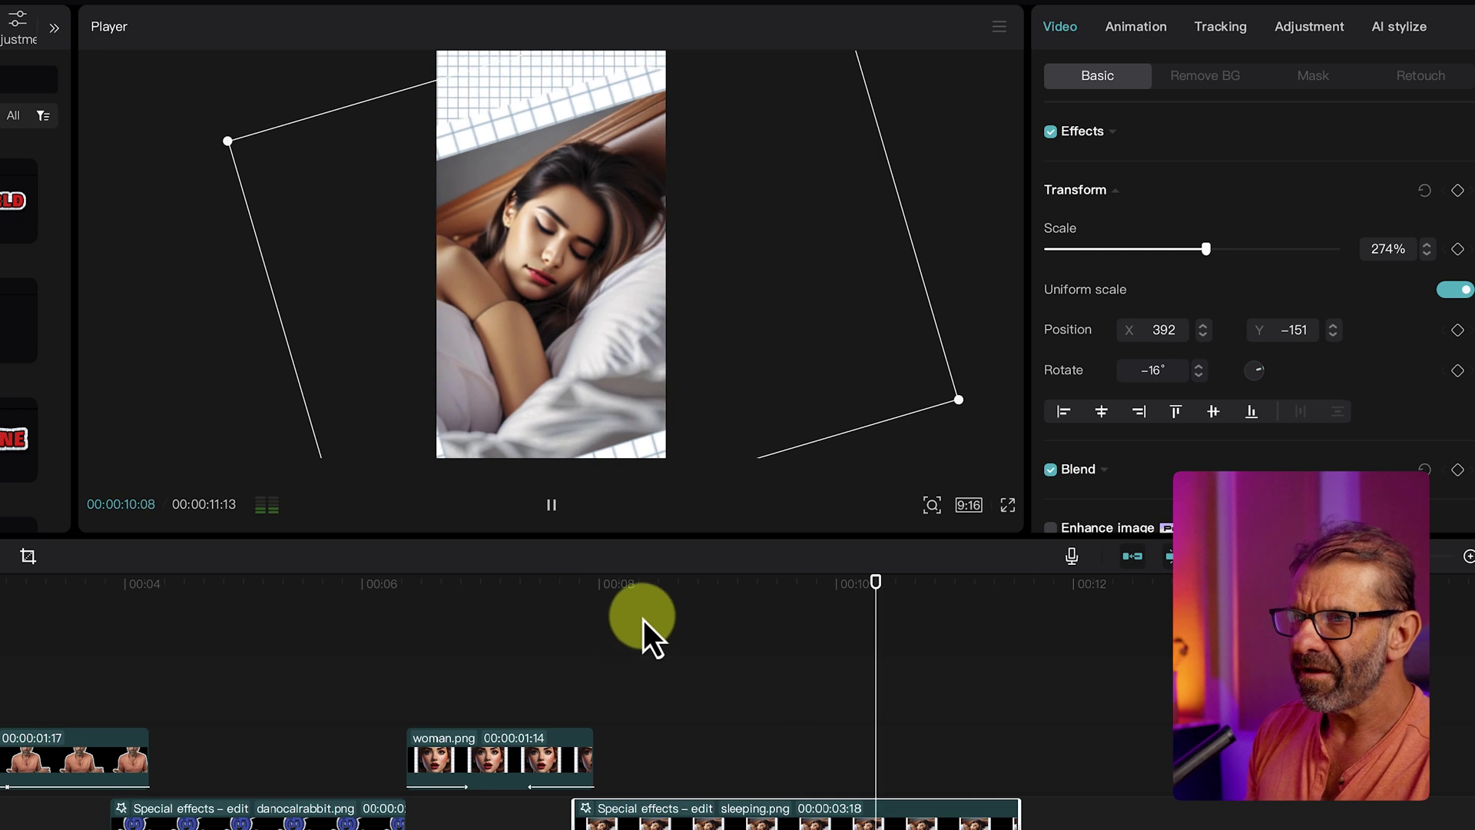
Step: Reduce the sleeping.png picture to 176%, reposition it at X 176, Y 0 and play back the result
left_click_drag(1173, 248, 1149, 248)
left_click_drag(542, 229, 547, 230)
left_click(471, 611)
key("space")
key("space")
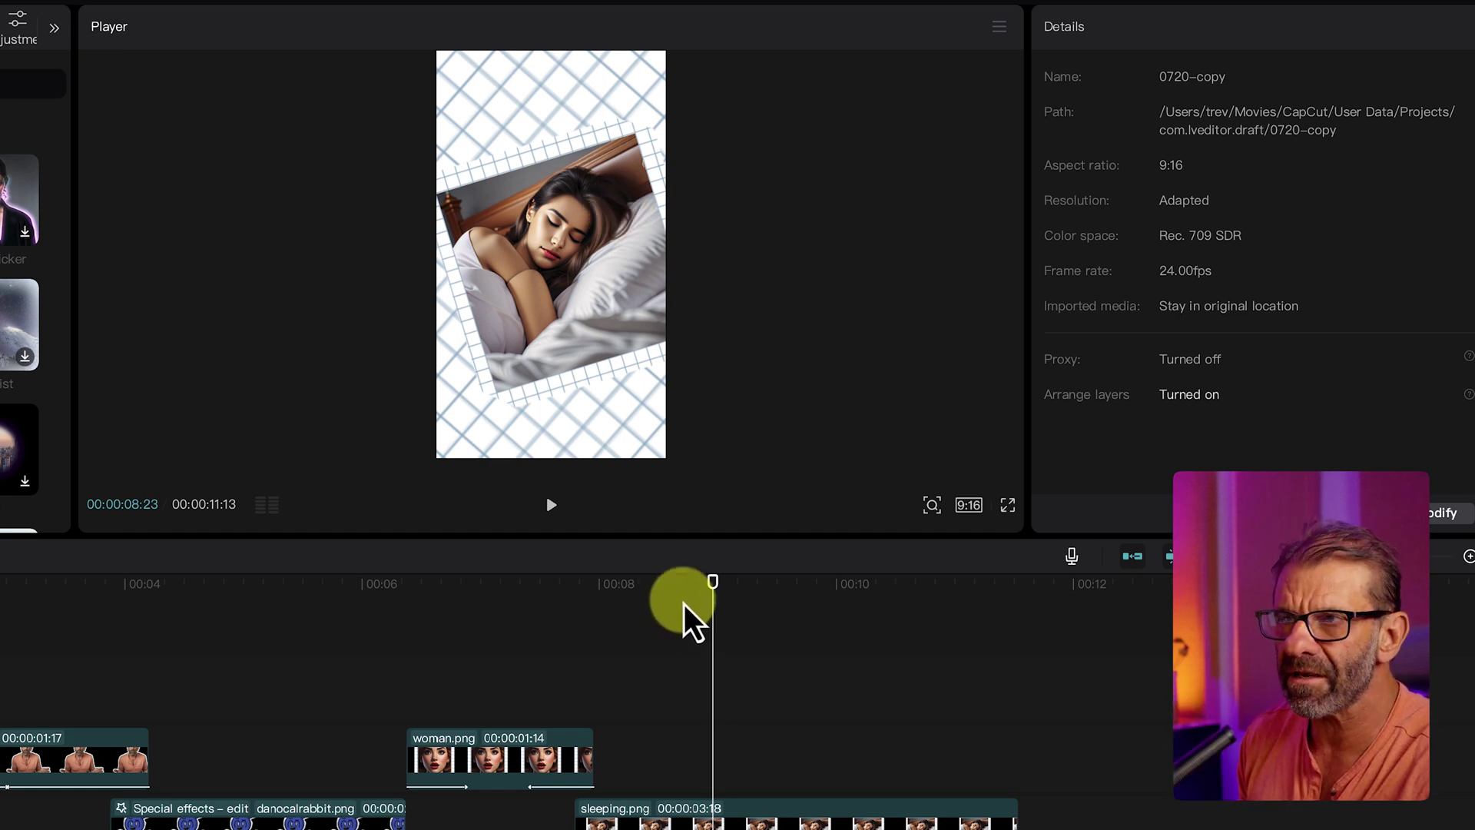
key("space")
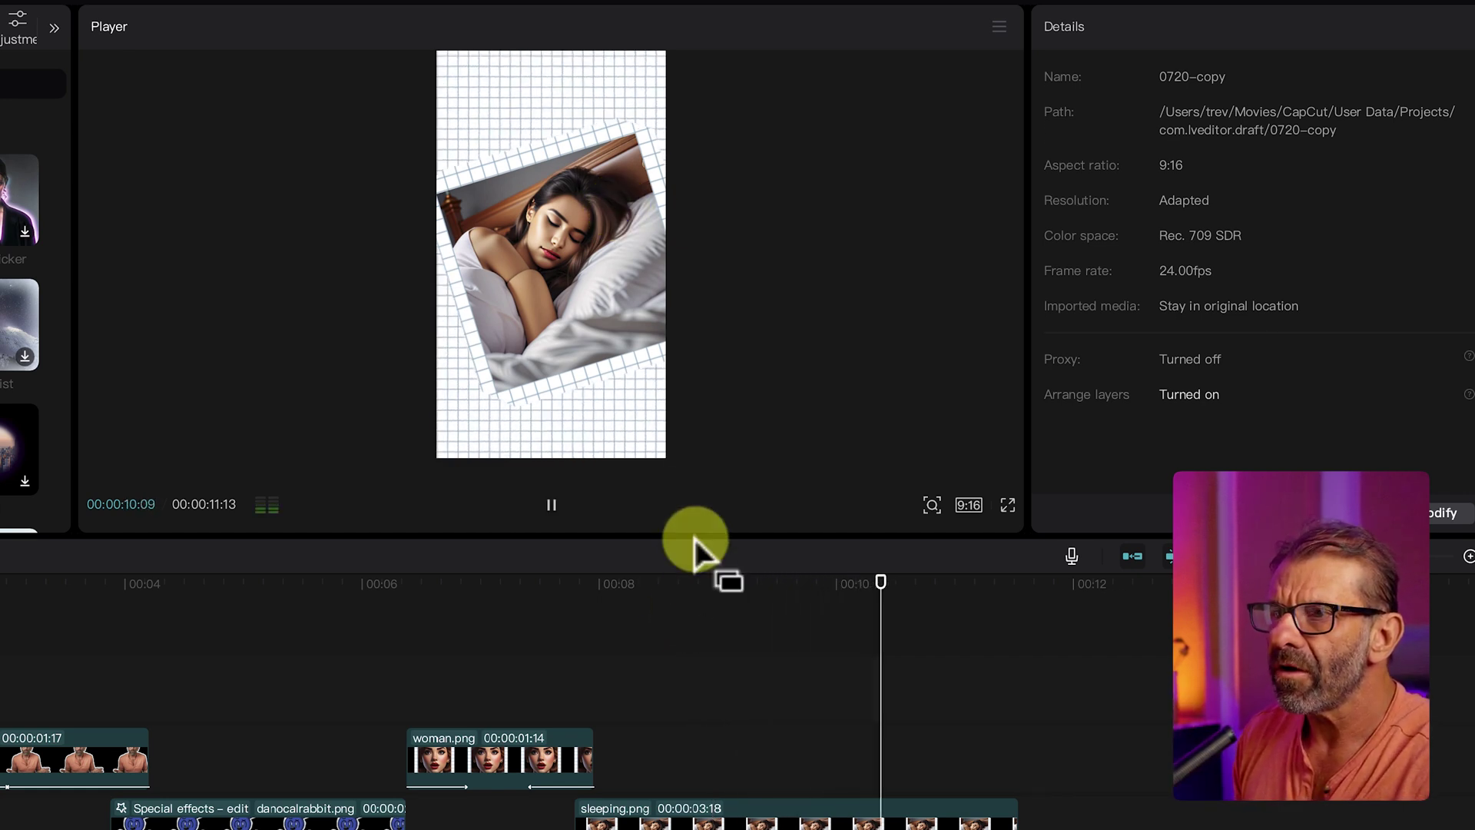
key("space")
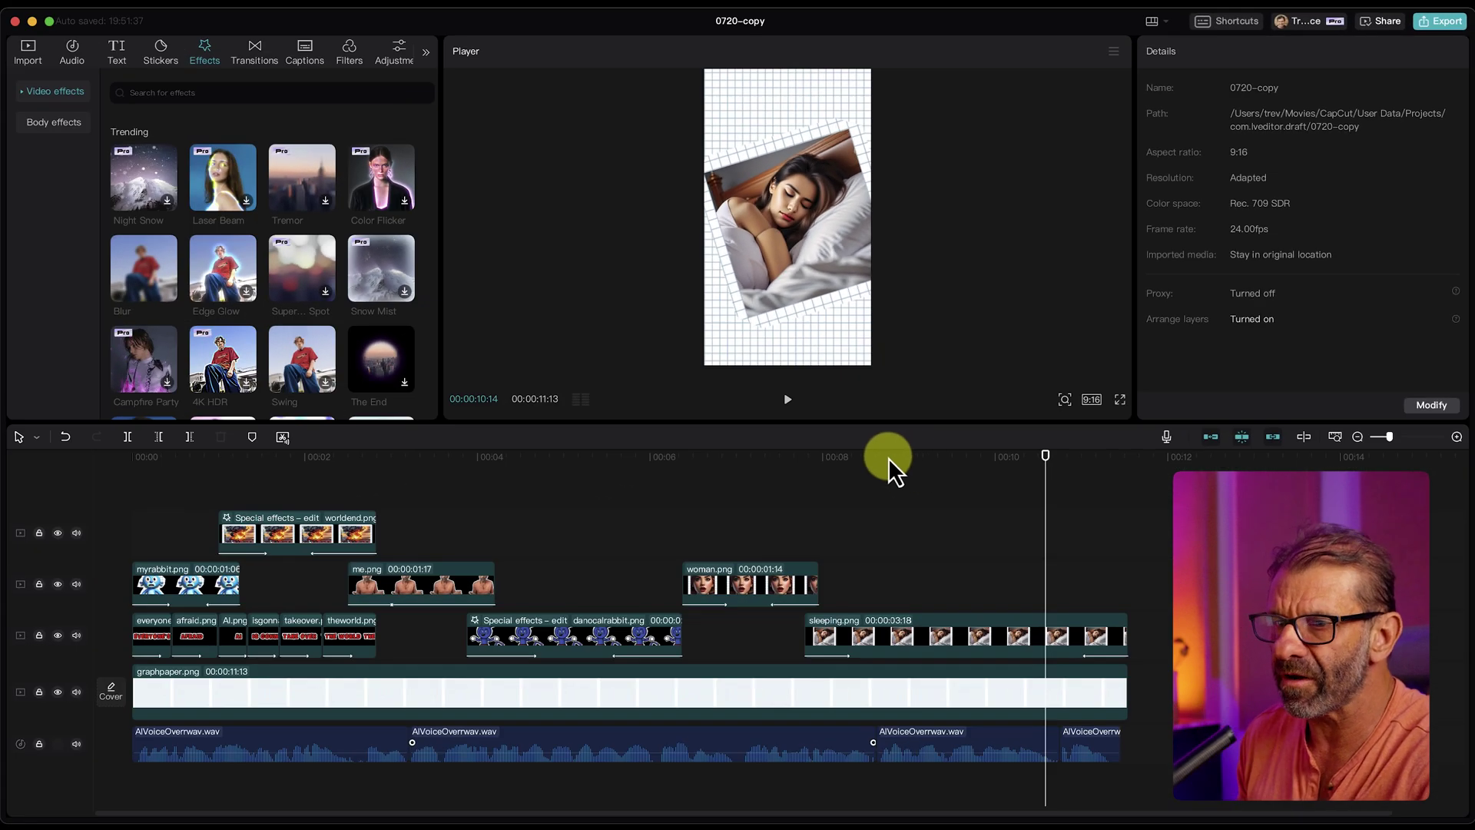
Step: Add scale, position and rotation keyframes to the sleeping.png clip at 00:00:09:01
left_click(888, 458)
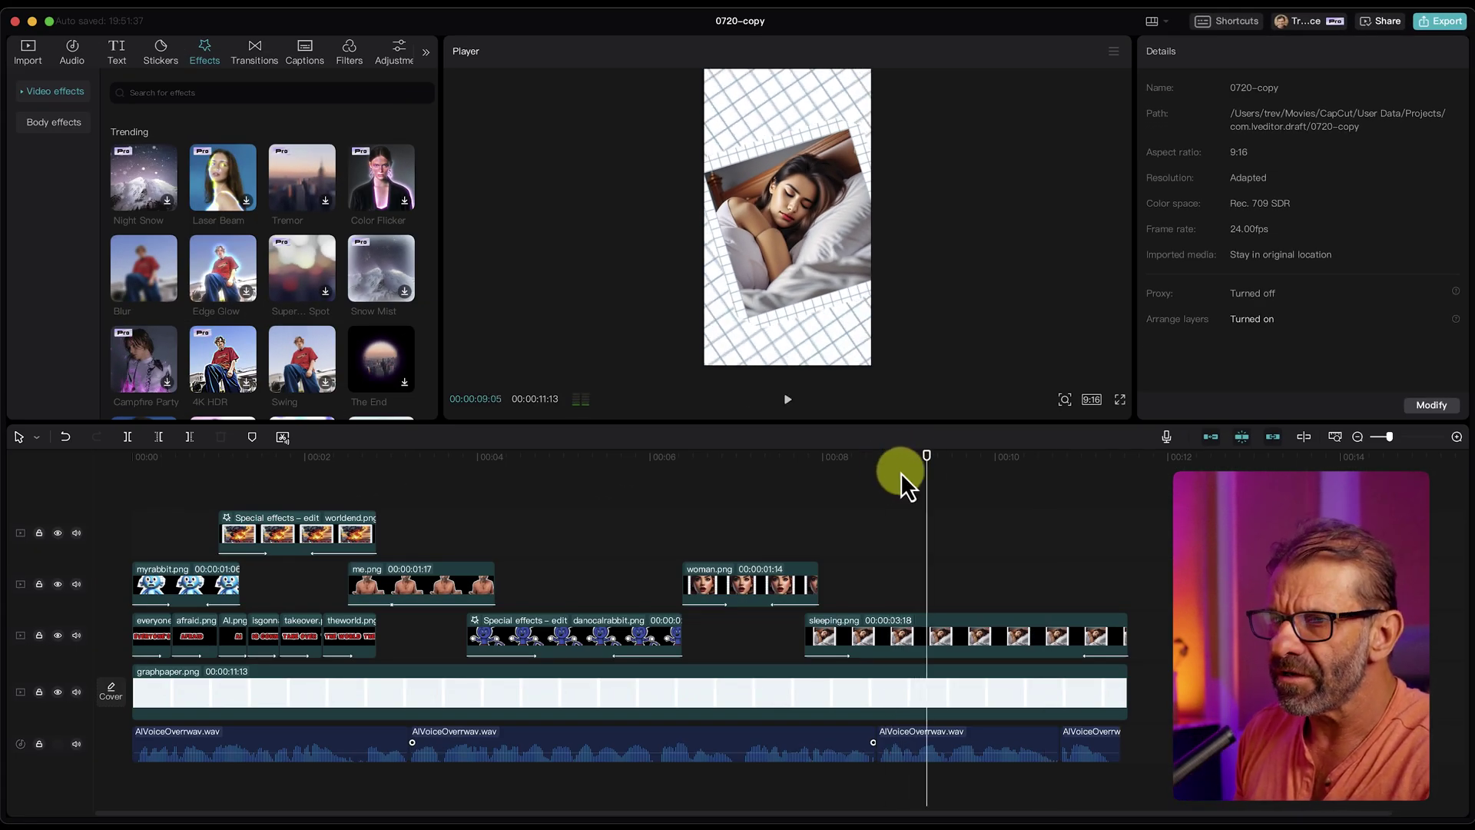
left_click(913, 461)
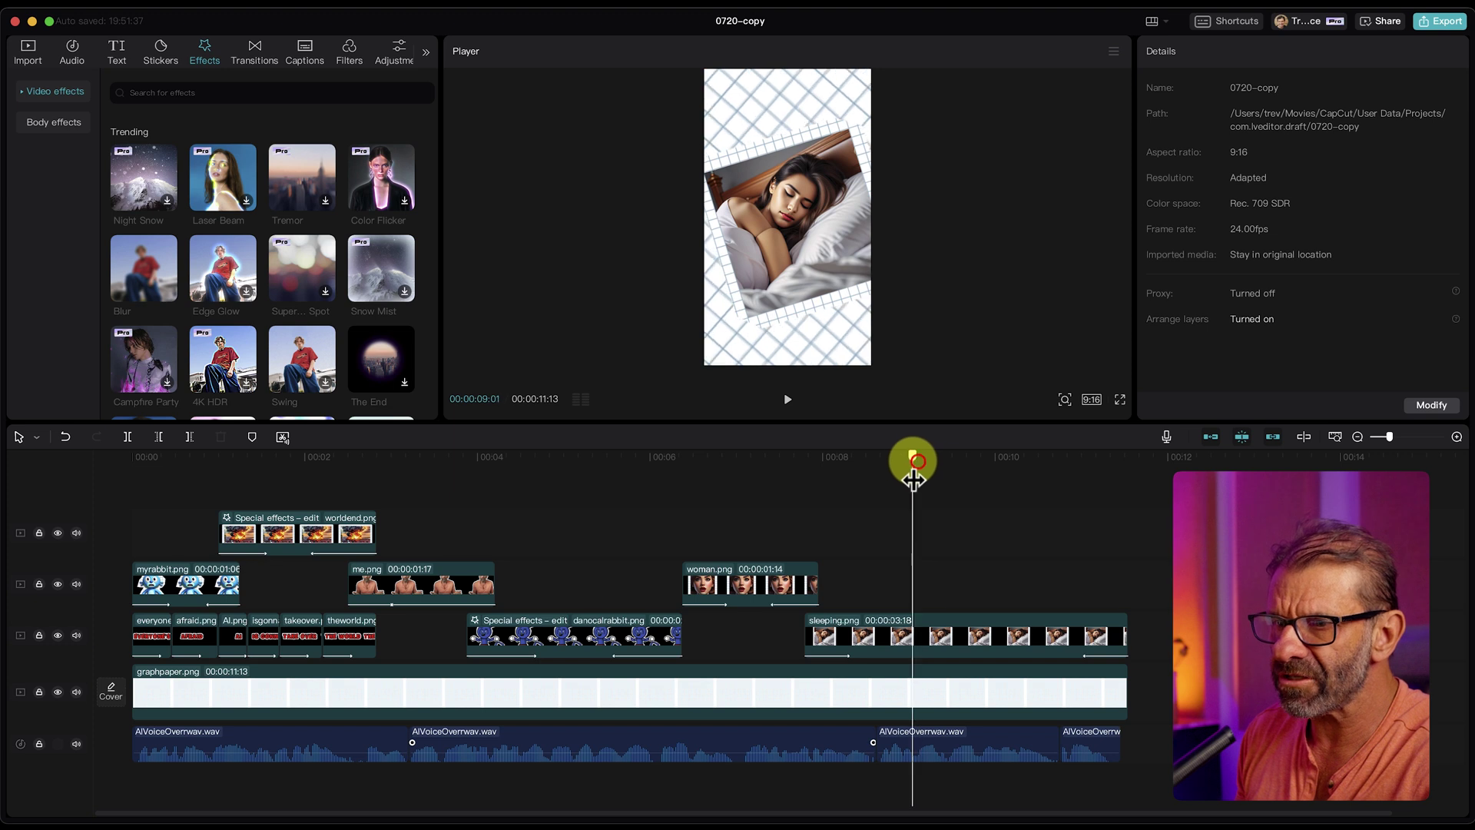
left_click(939, 642)
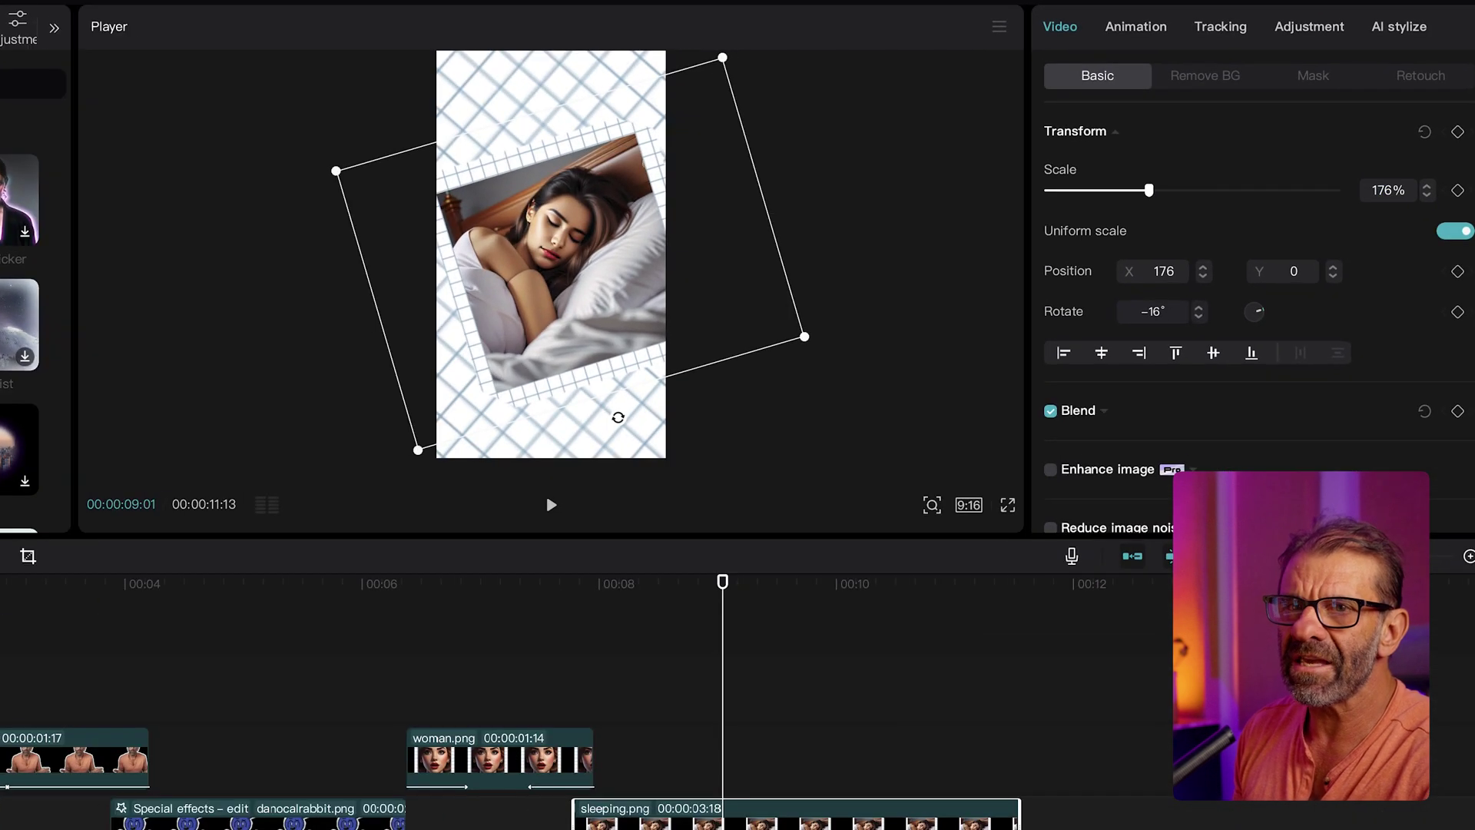
left_click(1458, 313)
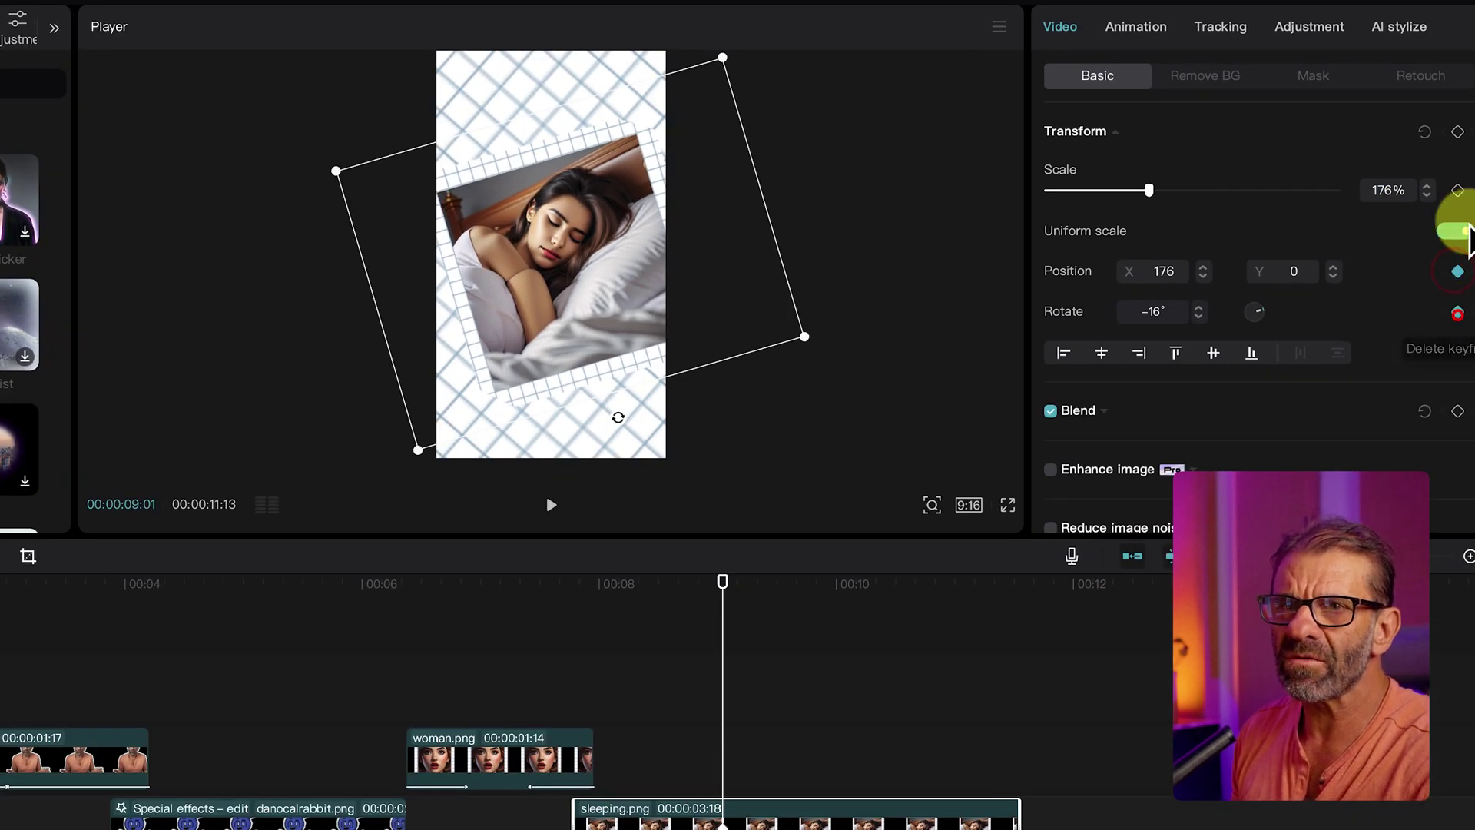
left_click(1457, 190)
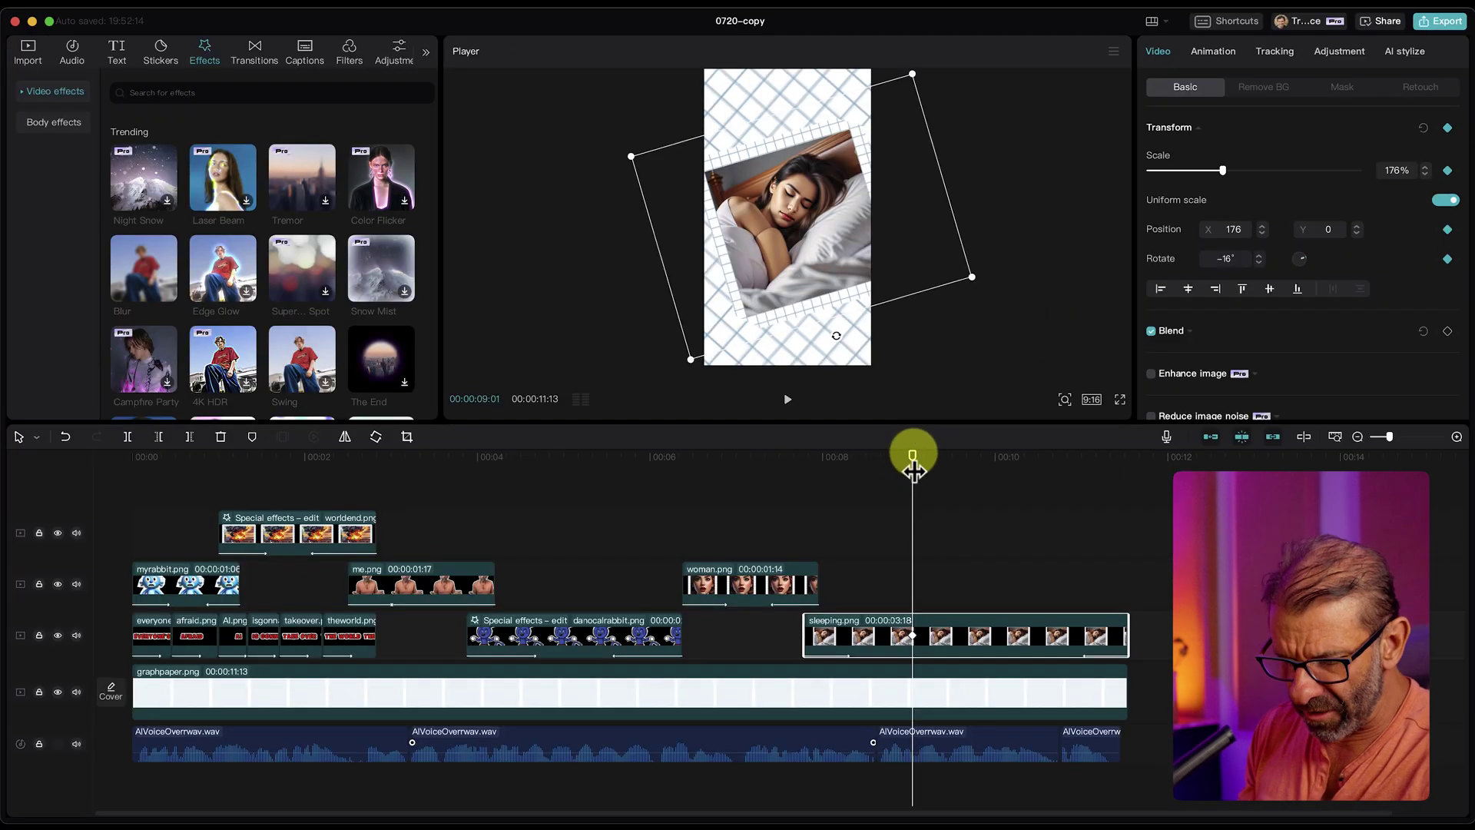
Step: At 00:00:09:08, set the sleeping.png clip to 359% scale and 28° rotation, positioned at X 1010, Y -231
key("Right")
key("Right")
key("Right")
key("Right")
key("Right")
key("Right")
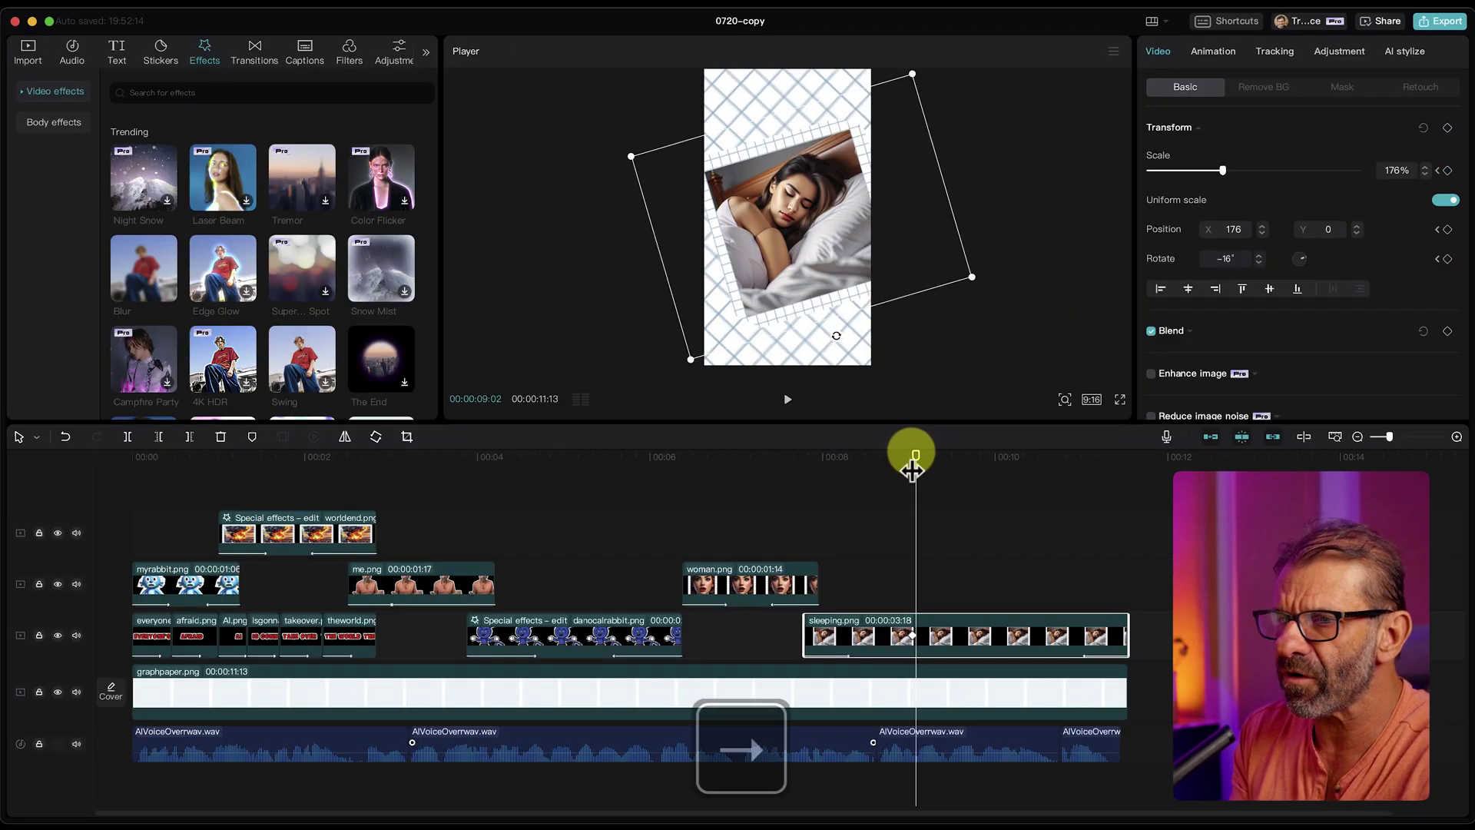
key("Right")
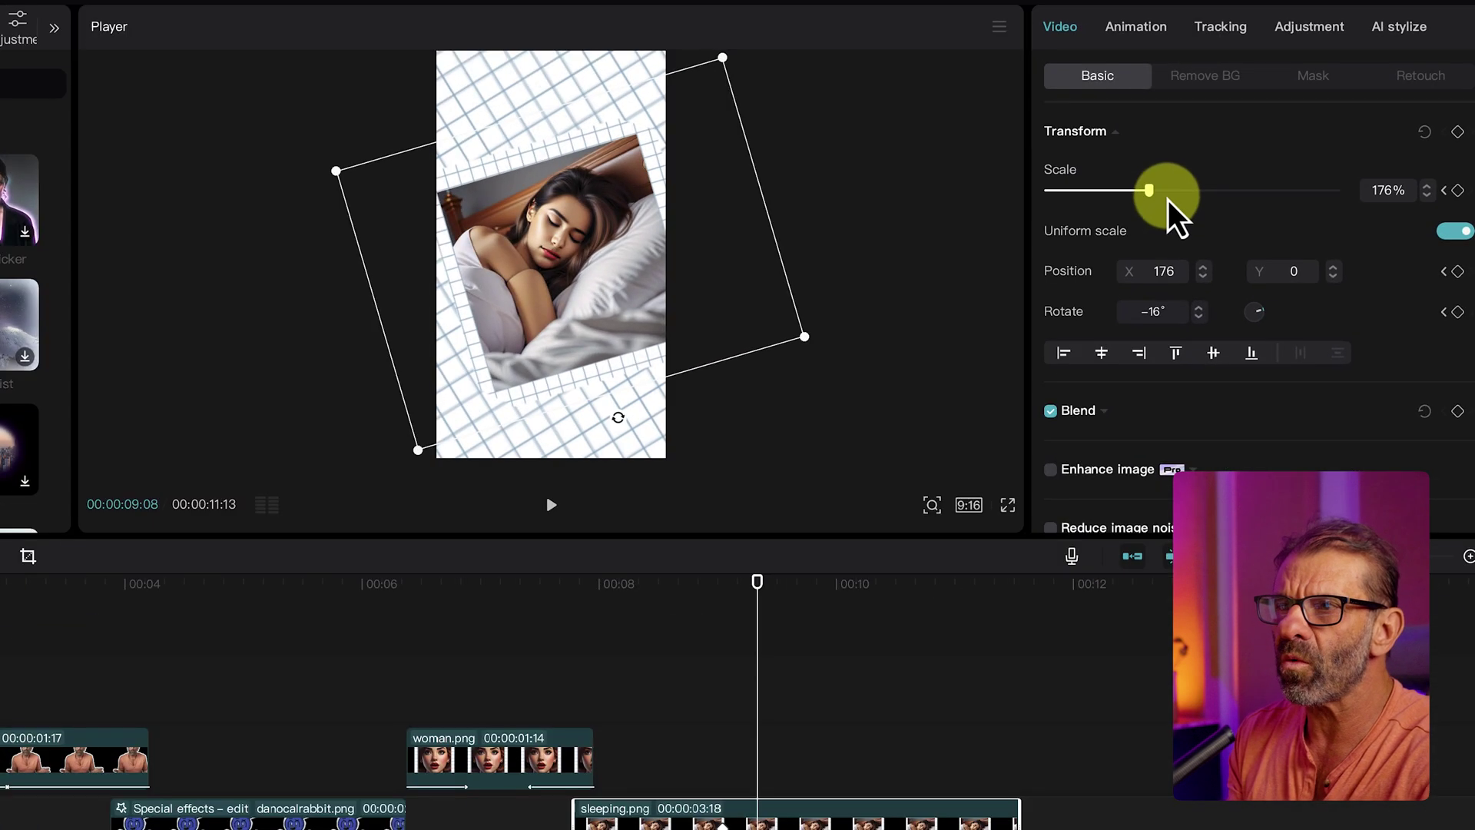
mouse_move(1236, 170)
left_mouse_down()
mouse_move(1262, 170)
mouse_move(1227, 191)
left_mouse_up()
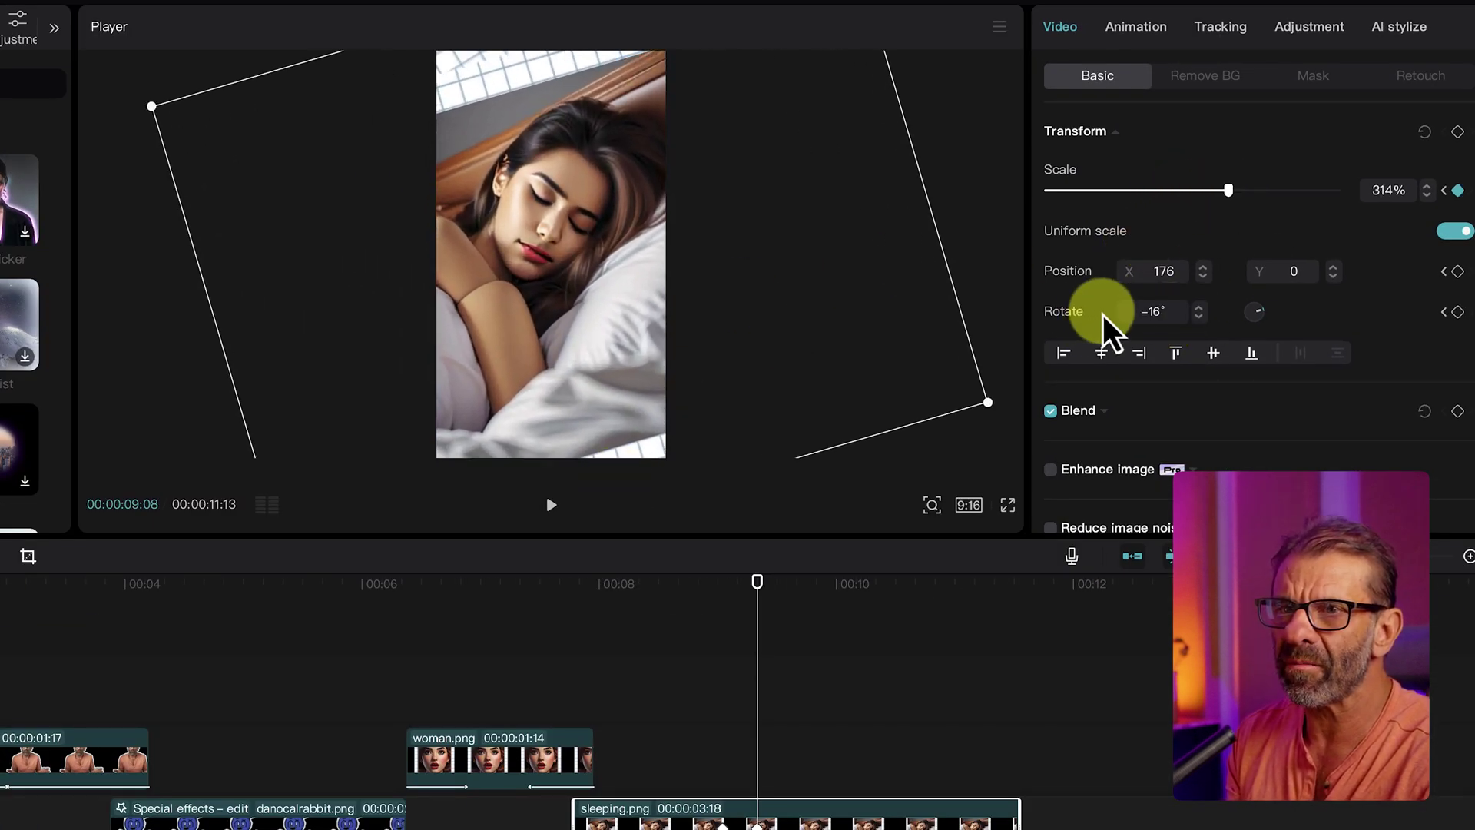
left_click(1200, 313)
left_click(1200, 311)
left_click_drag(1200, 311, 1256, 204)
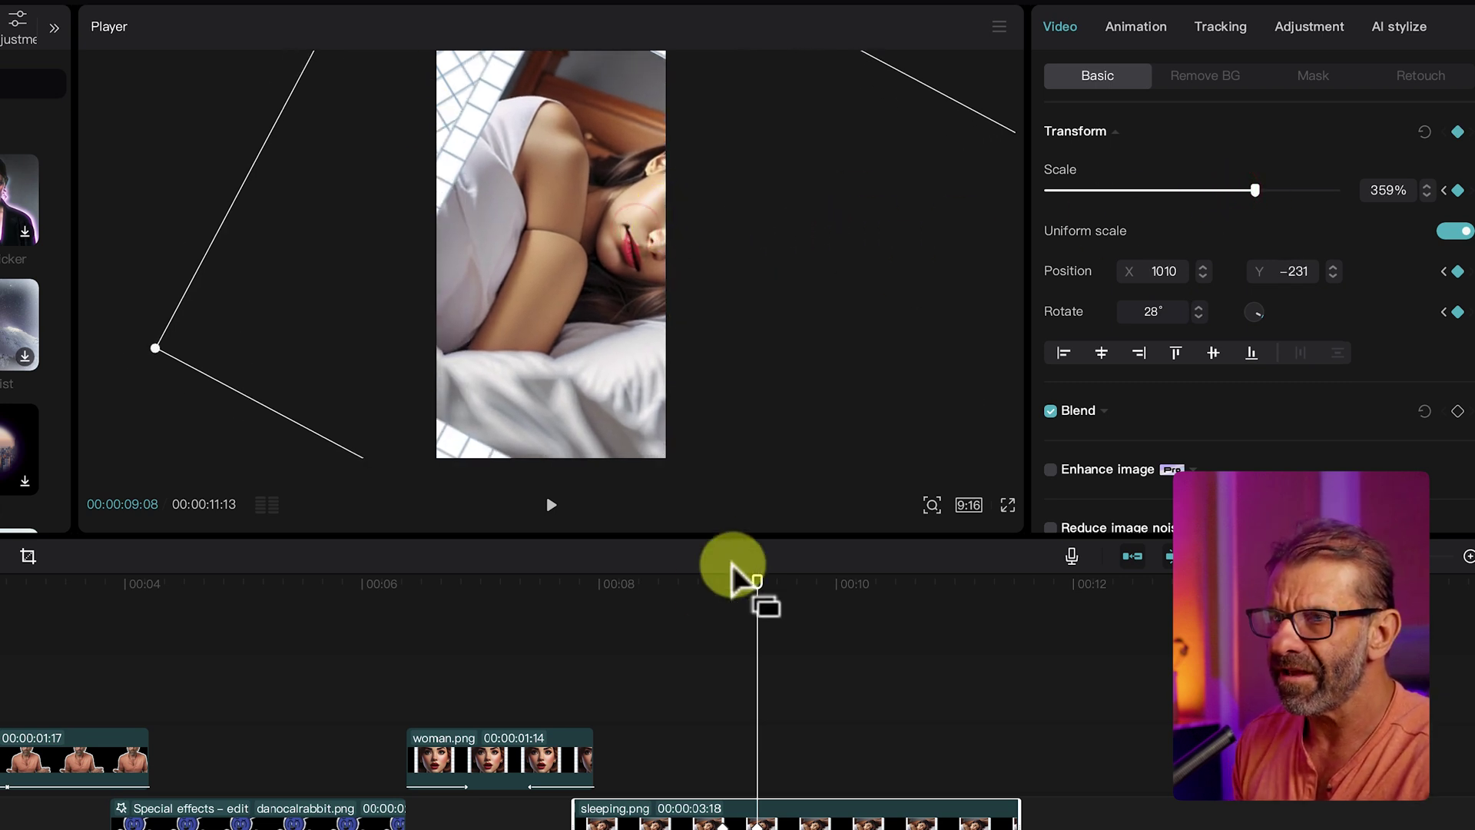
Step: Play back the sleeping.png zoom and display the clip's keyframe animation in the timeline
left_click_drag(629, 590, 634, 585)
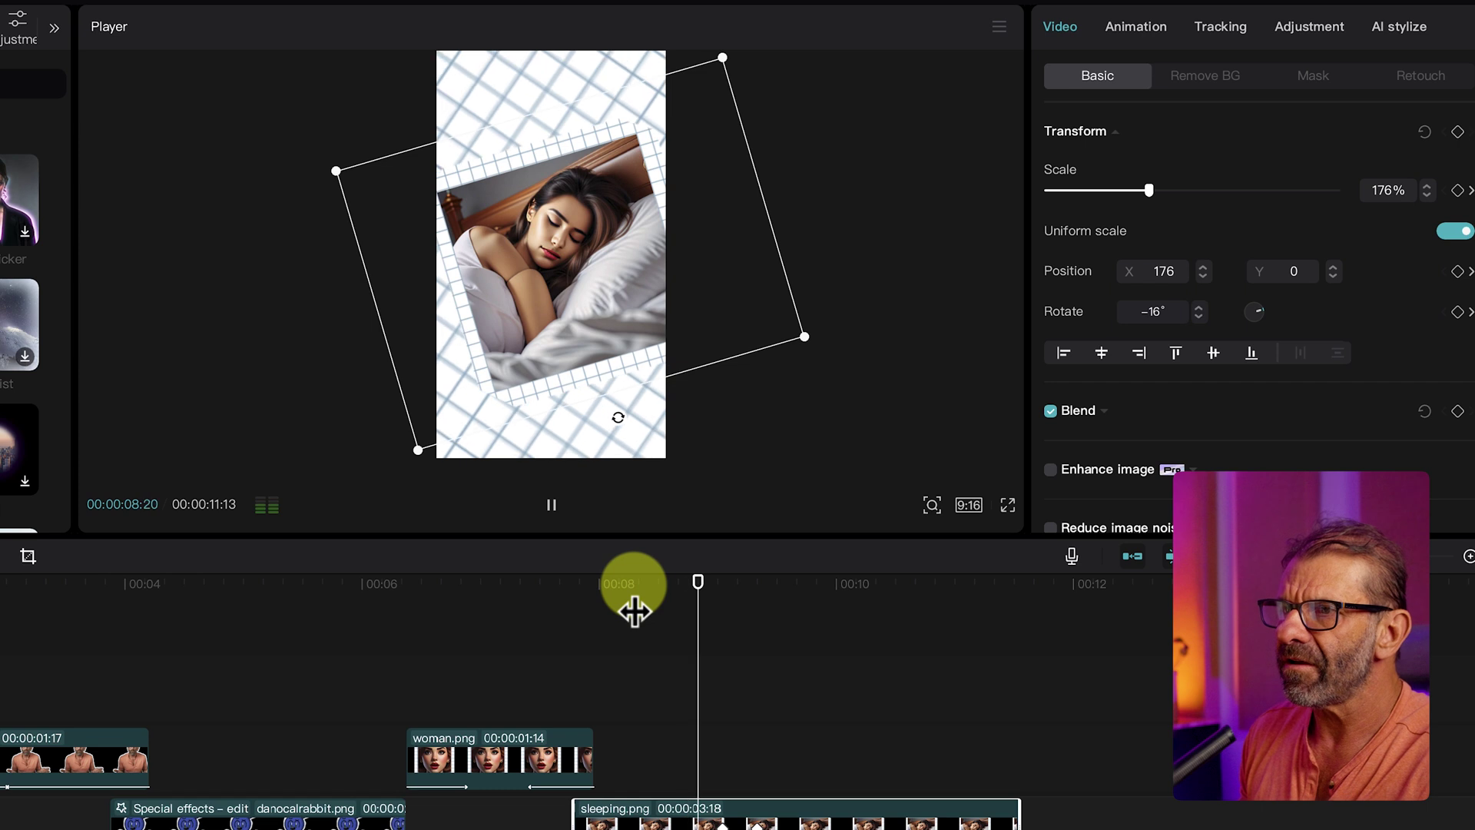
key("space")
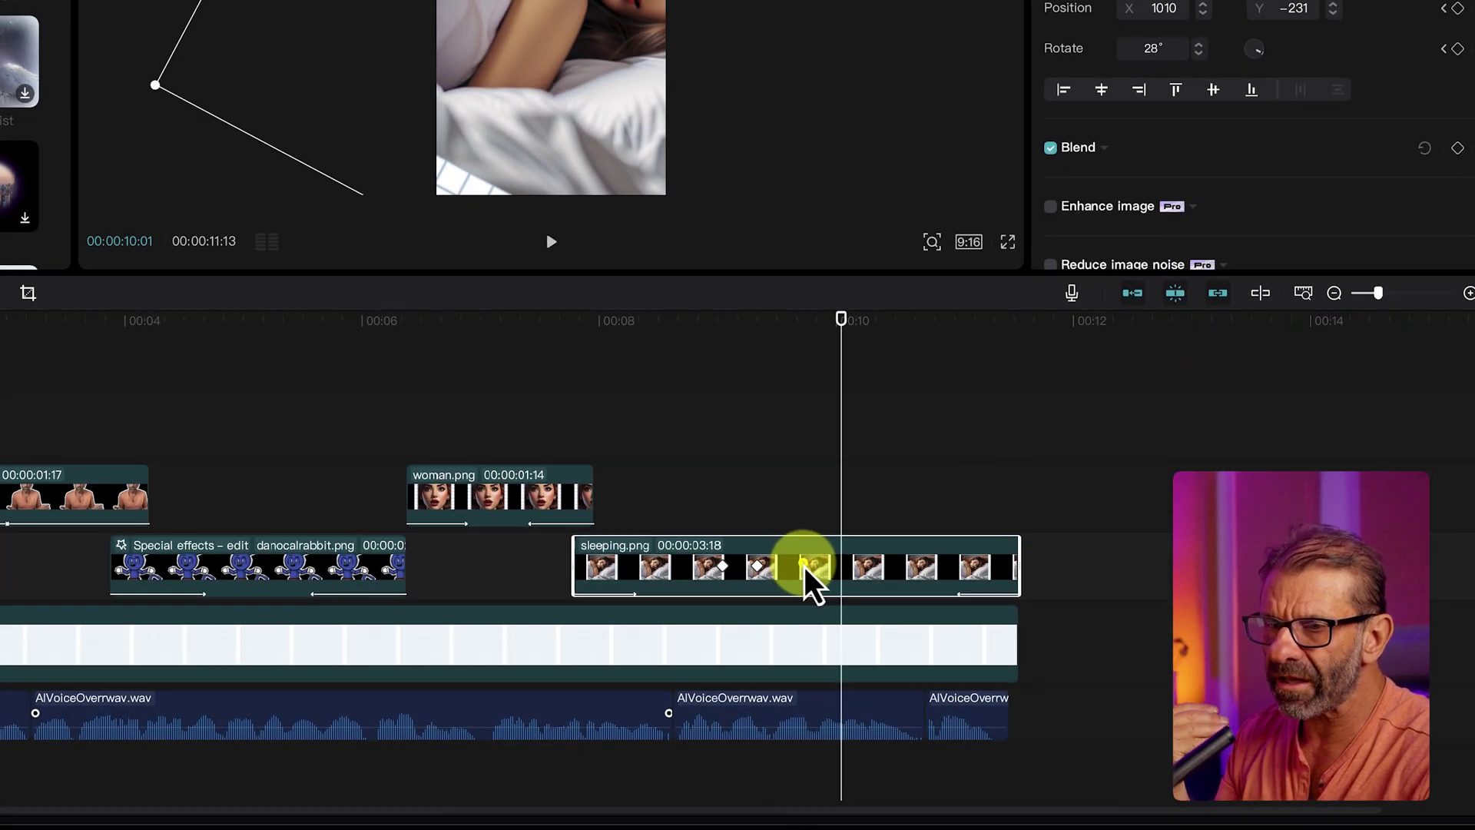
right_click(807, 588)
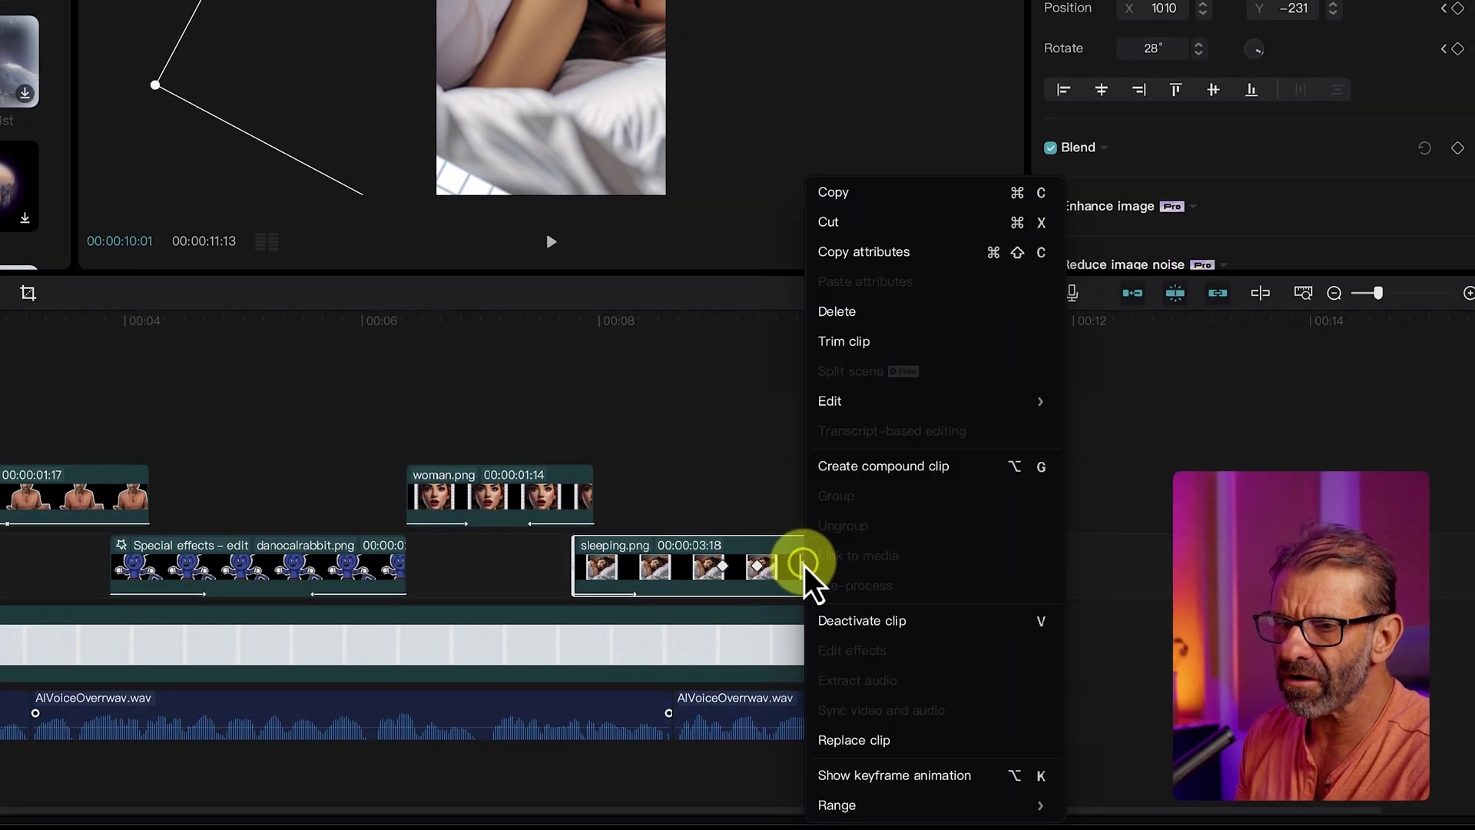
left_click(850, 778)
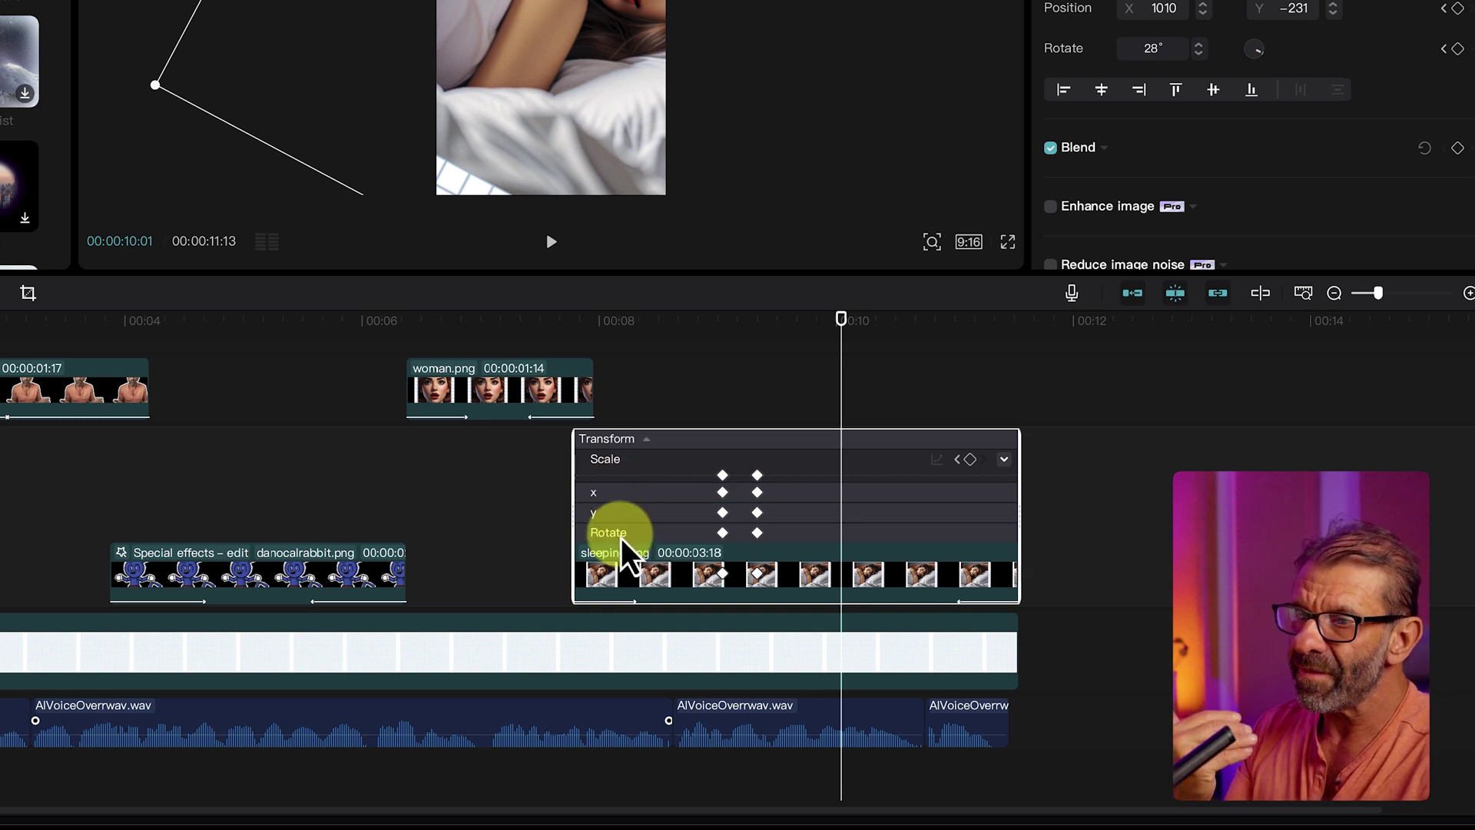
Step: Expand the sleeping.png clip's scale graph and apply the smooth ease curve to both scale keyframes
left_click(955, 458)
left_click(844, 466)
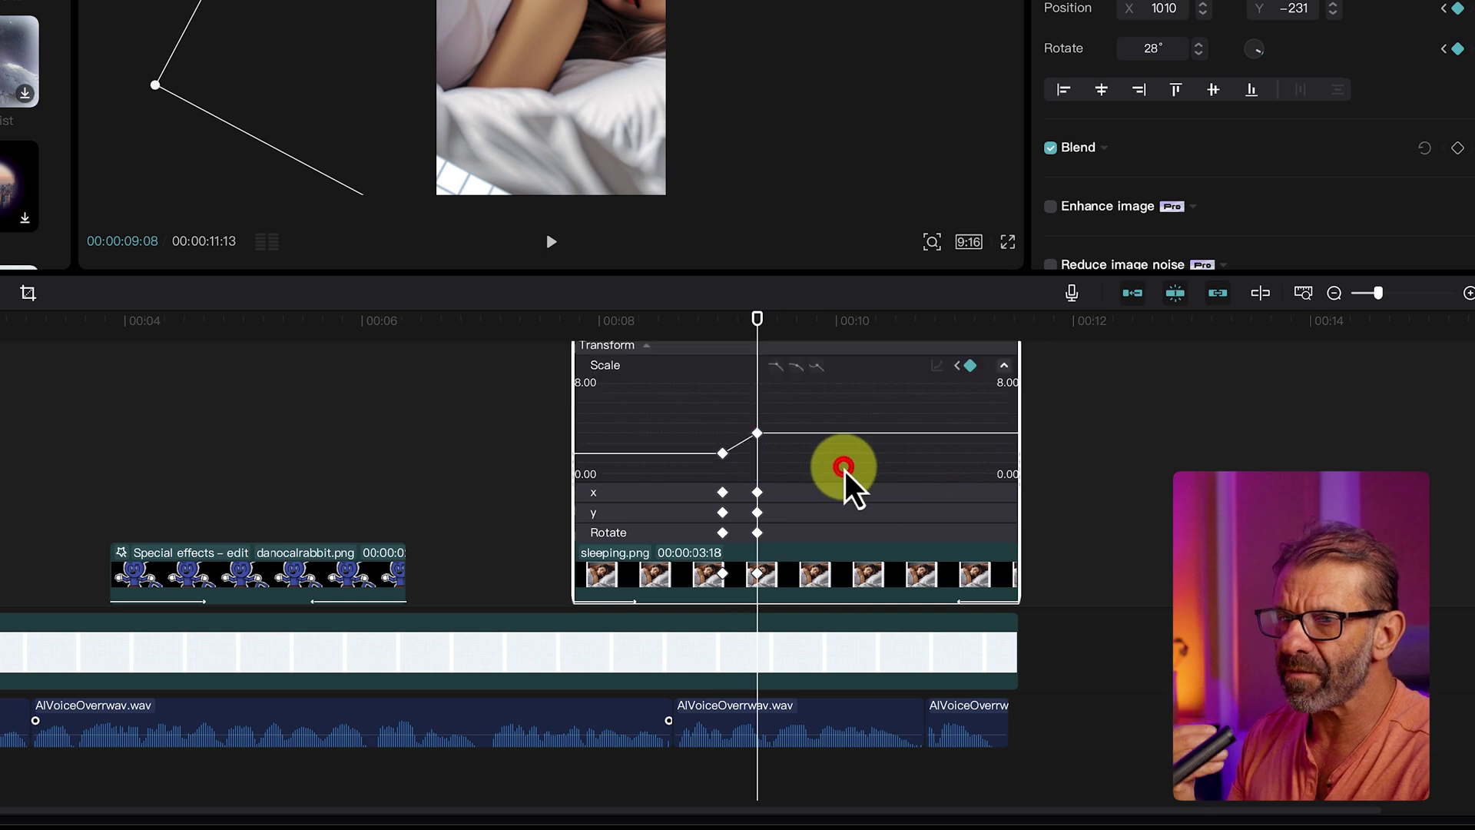
left_click(757, 433)
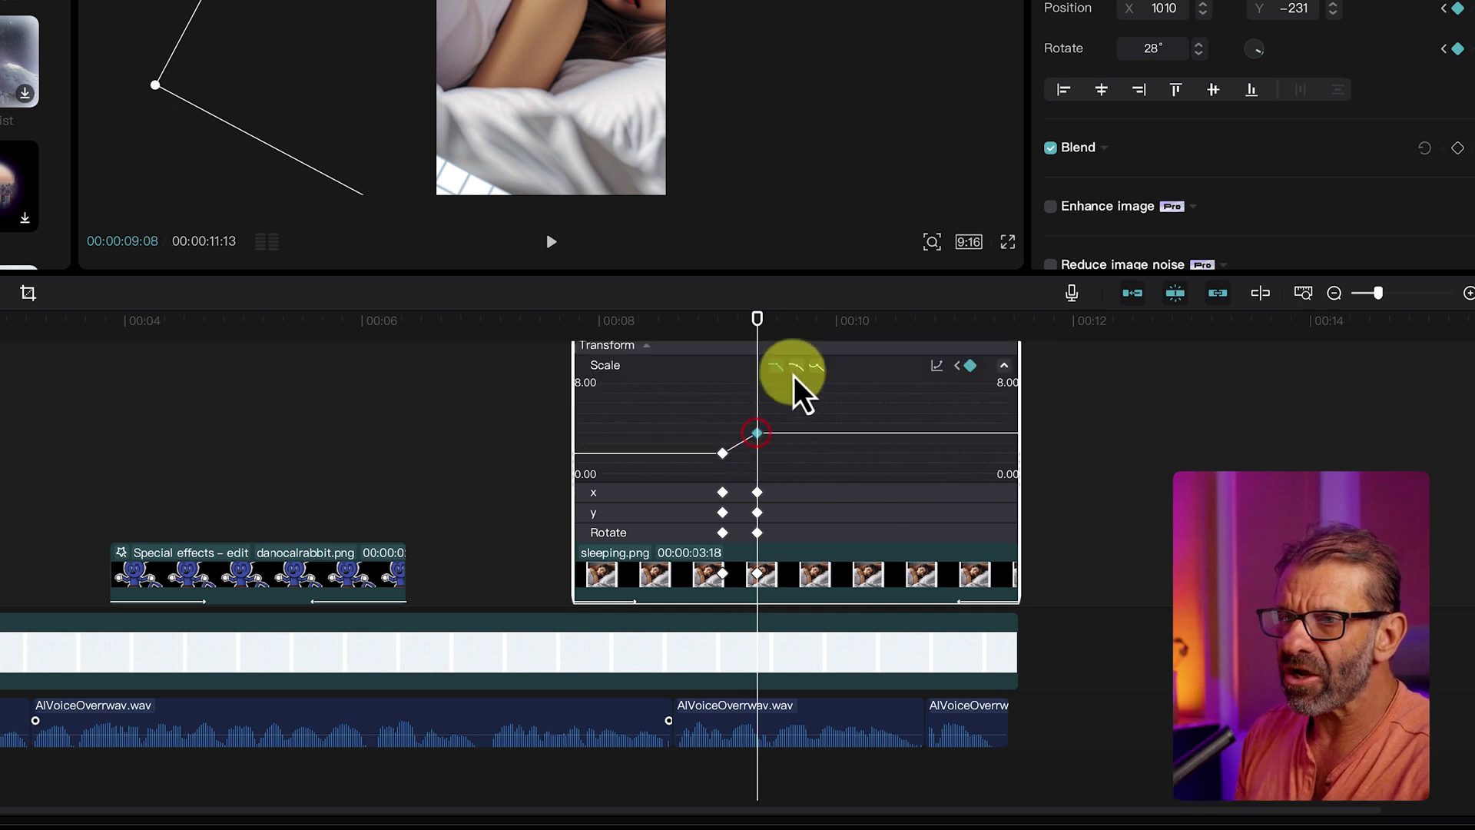
left_click(797, 367)
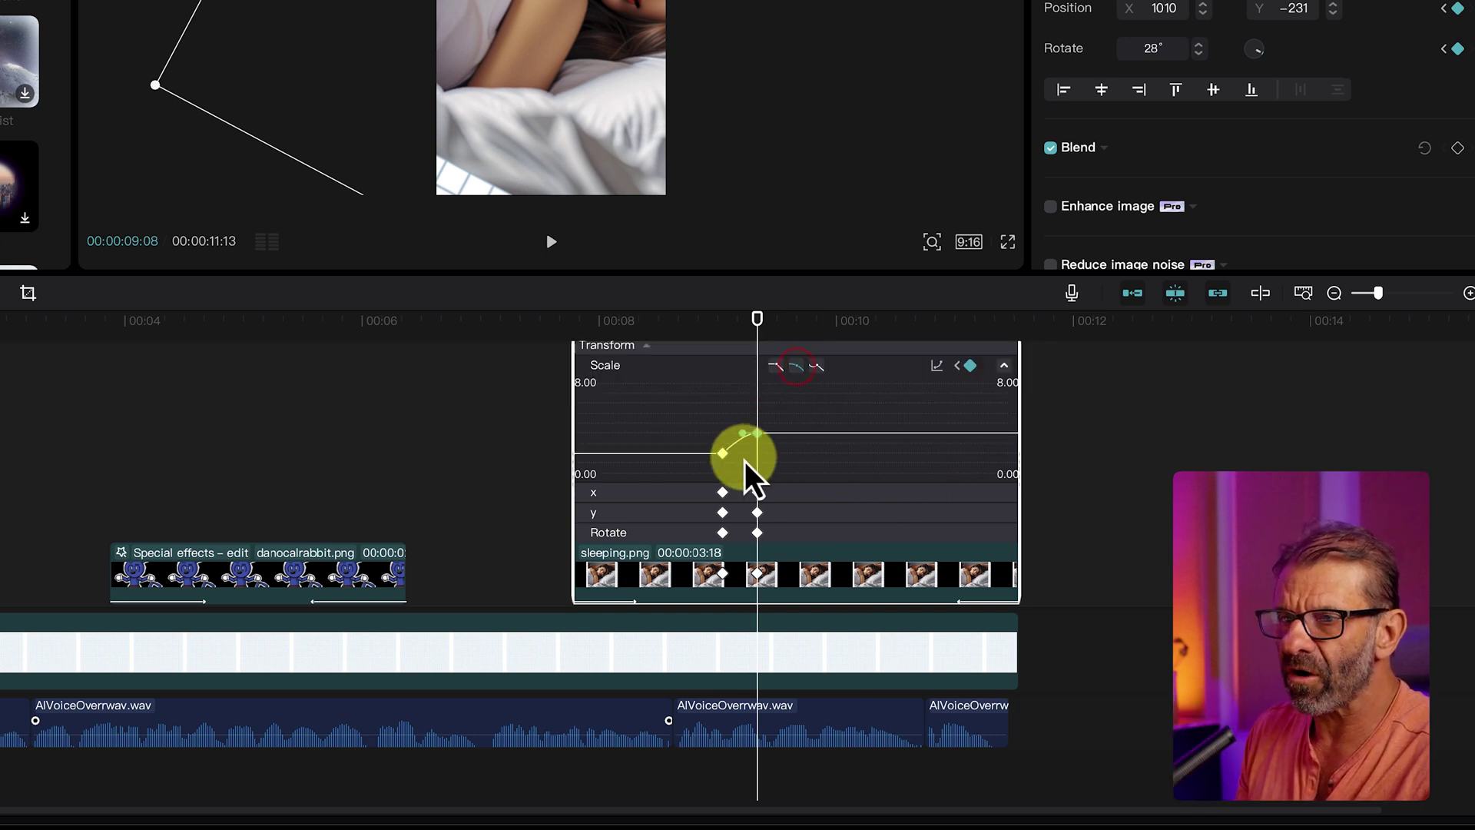
left_click(722, 452)
left_click(817, 494)
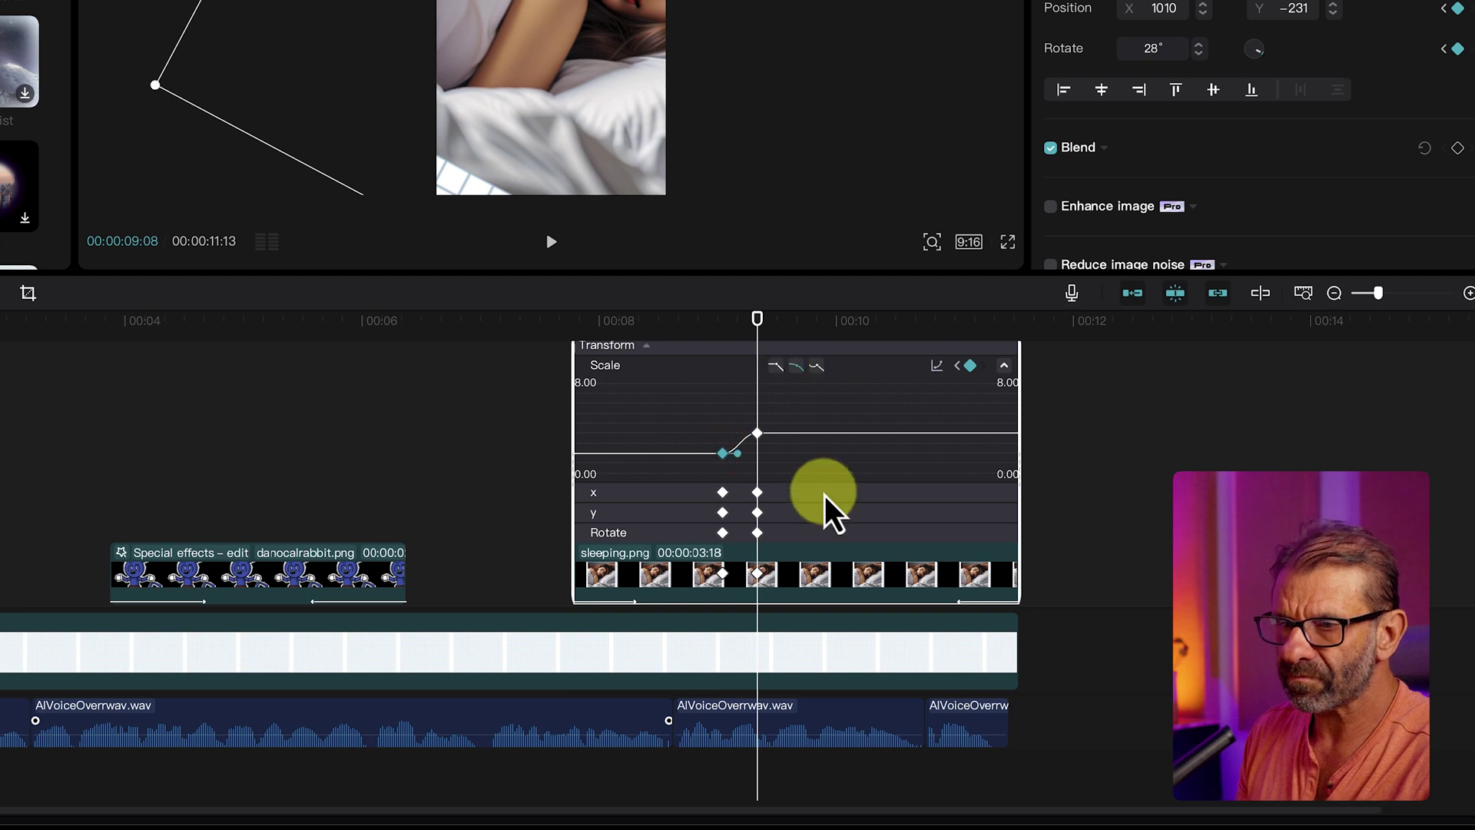
Step: Apply the same smooth ease curve to the sleeping.png clip's x, y and rotation keyframes
left_click(793, 389)
left_click(757, 491)
left_click(794, 407)
left_click(757, 530)
left_click(793, 426)
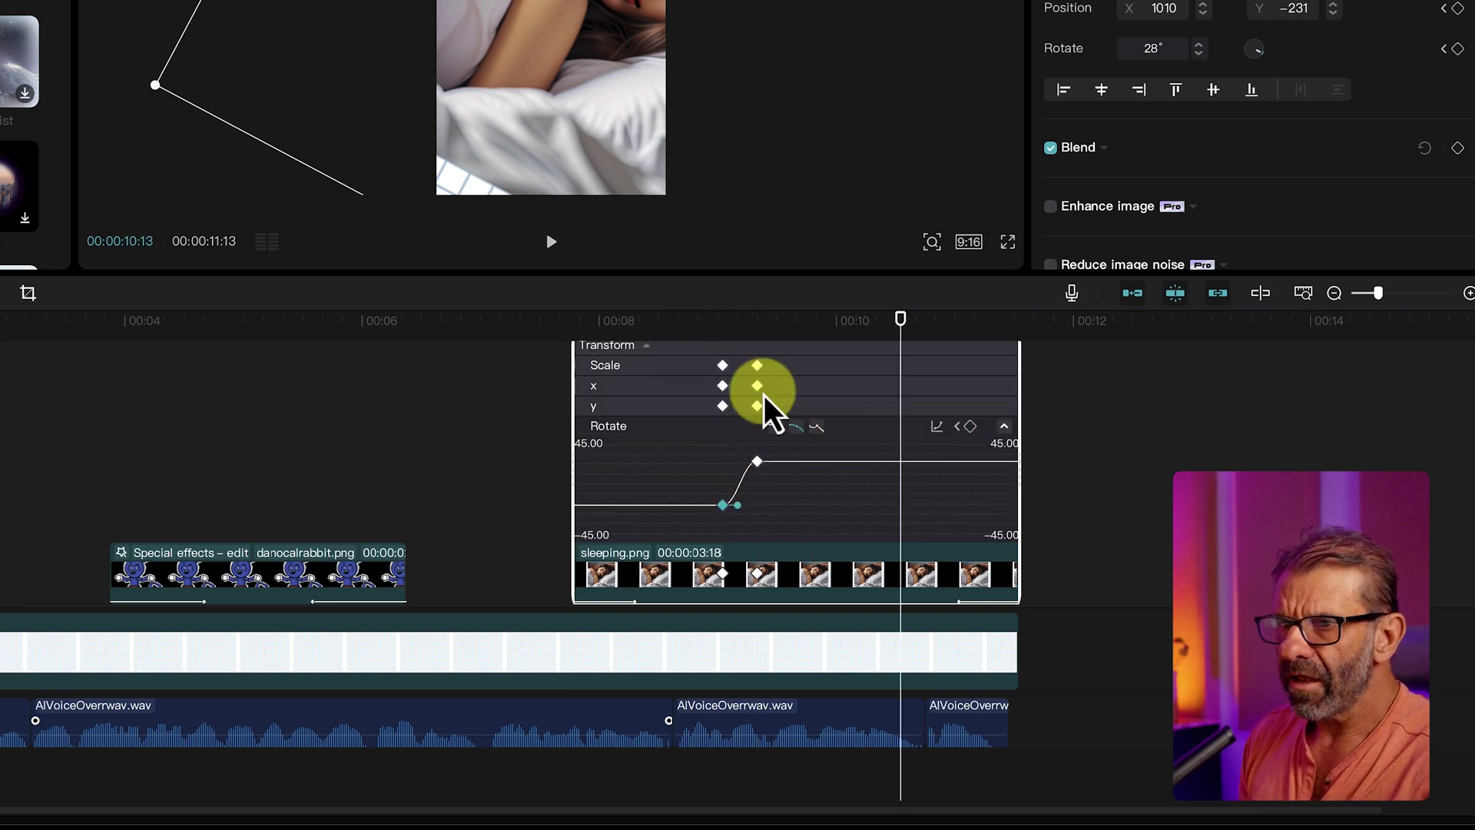
Step: Hide the sleeping.png clip's keyframe animation and play back the eased zoom
left_click(758, 572)
right_click(788, 494)
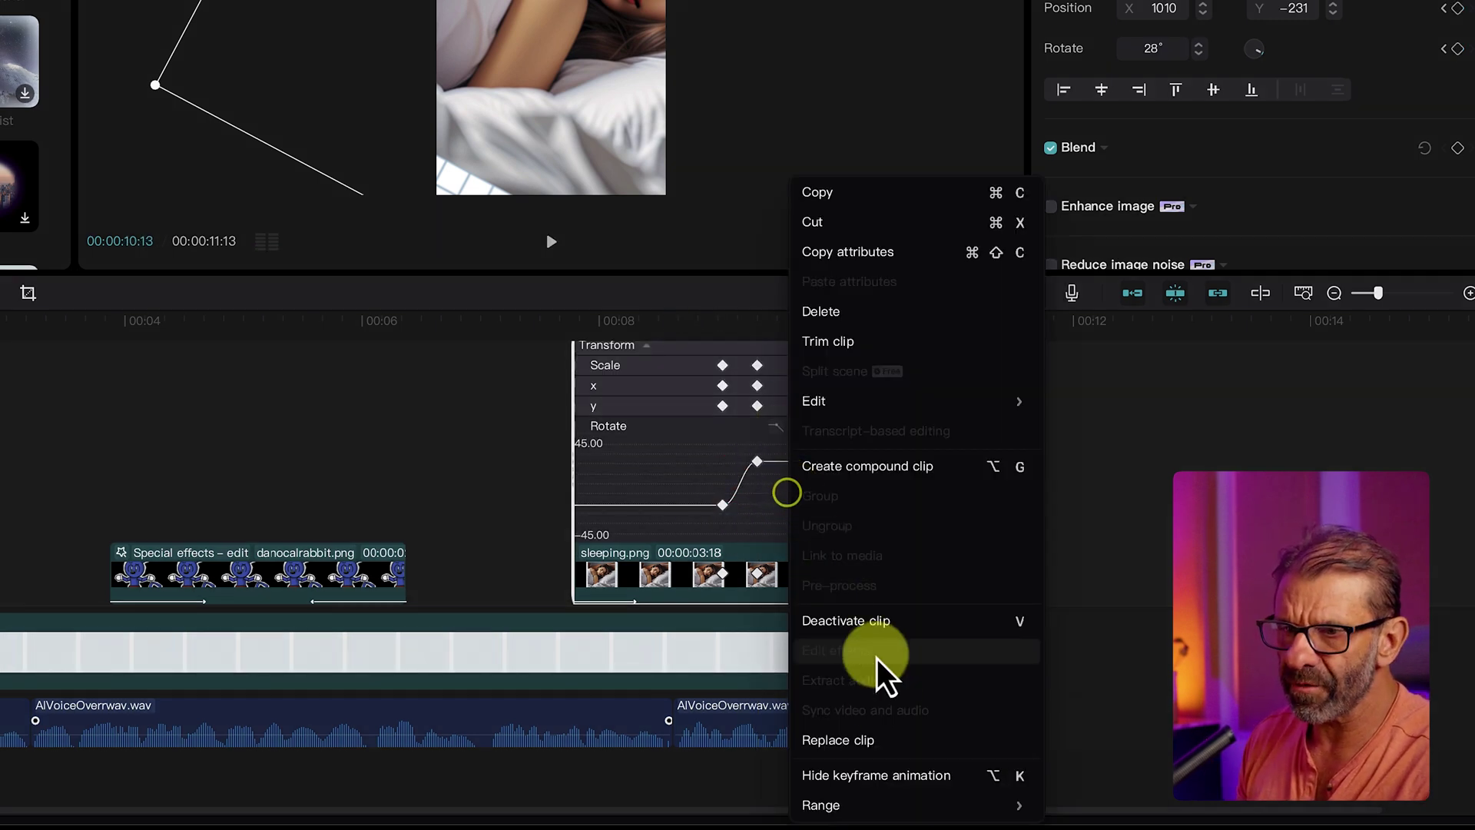
left_click(893, 773)
left_click(484, 327)
key("space")
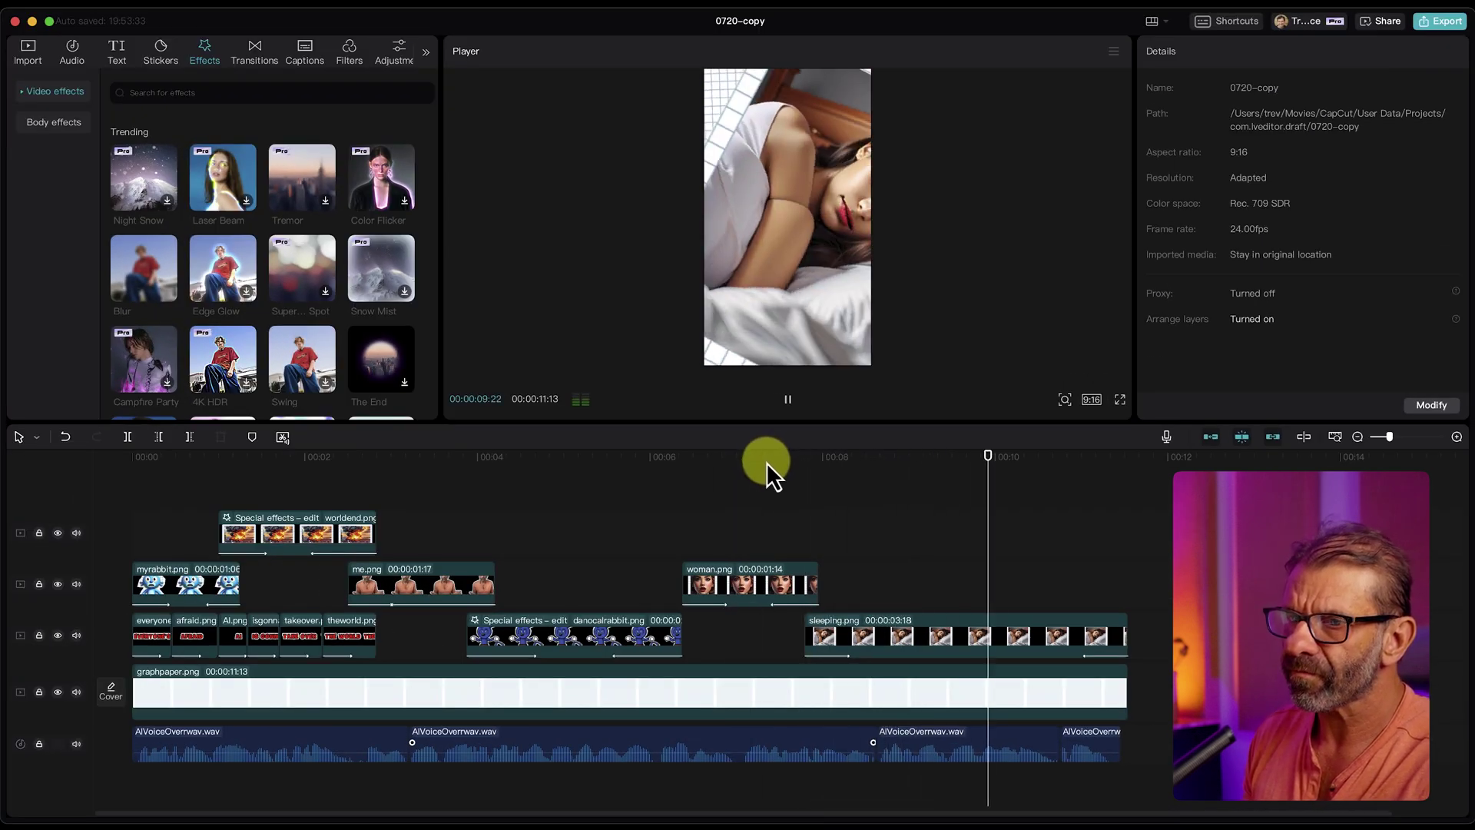
key("space")
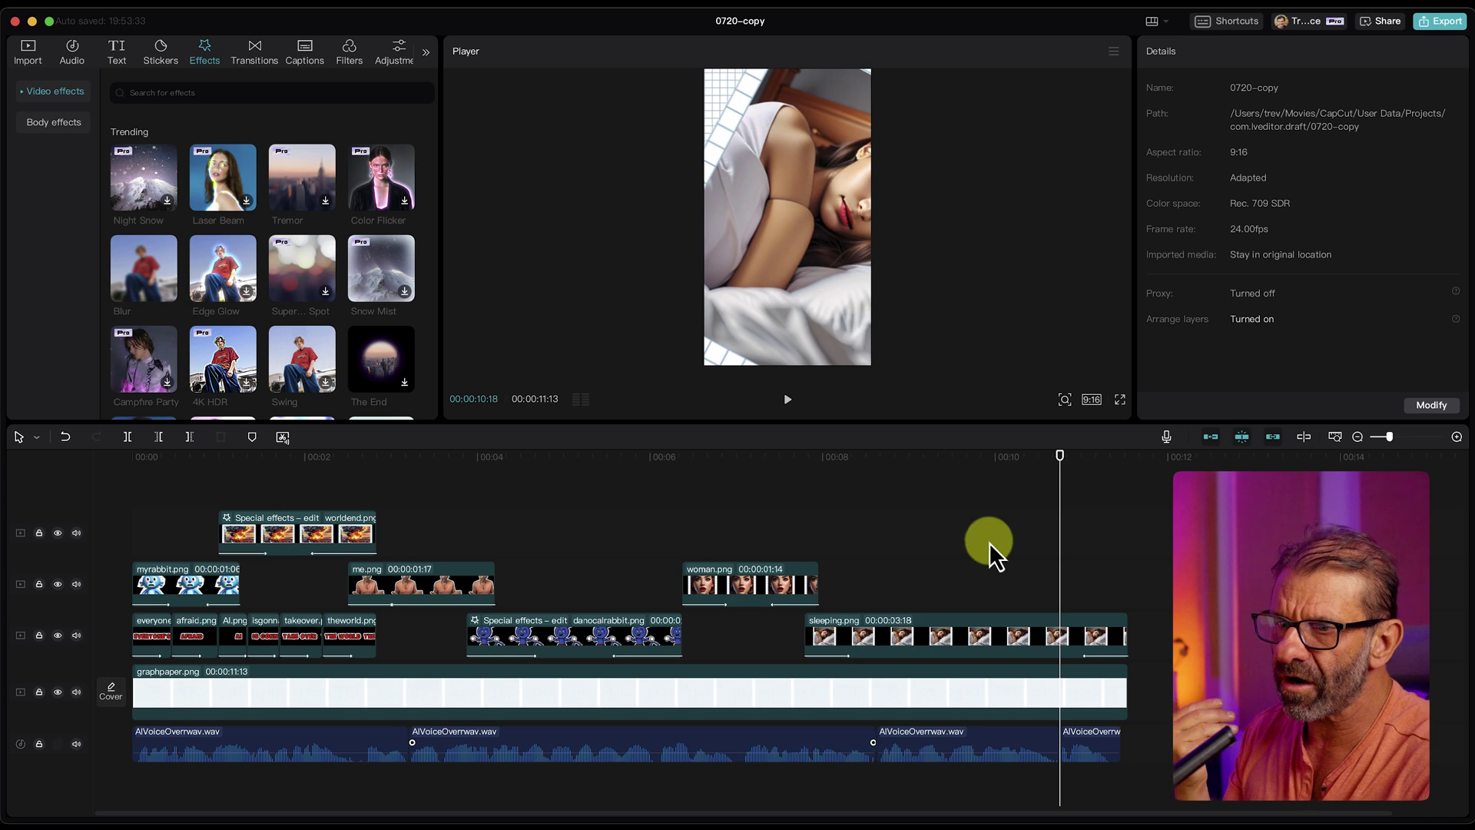
Step: Find the Rebound Swing video effect, apply it to the sleeping.png clip and play back the result
left_click(928, 629)
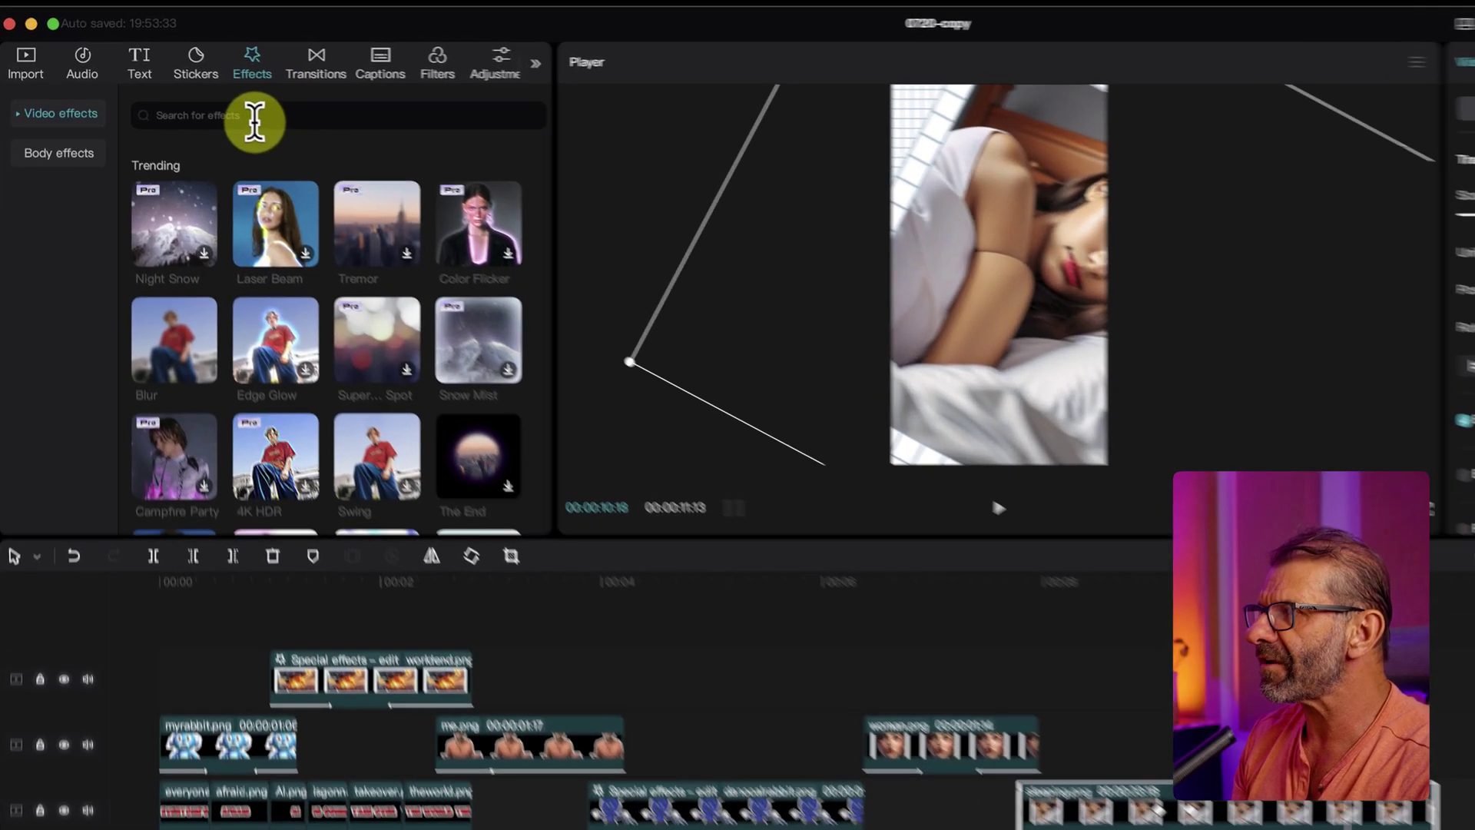
left_click(206, 94)
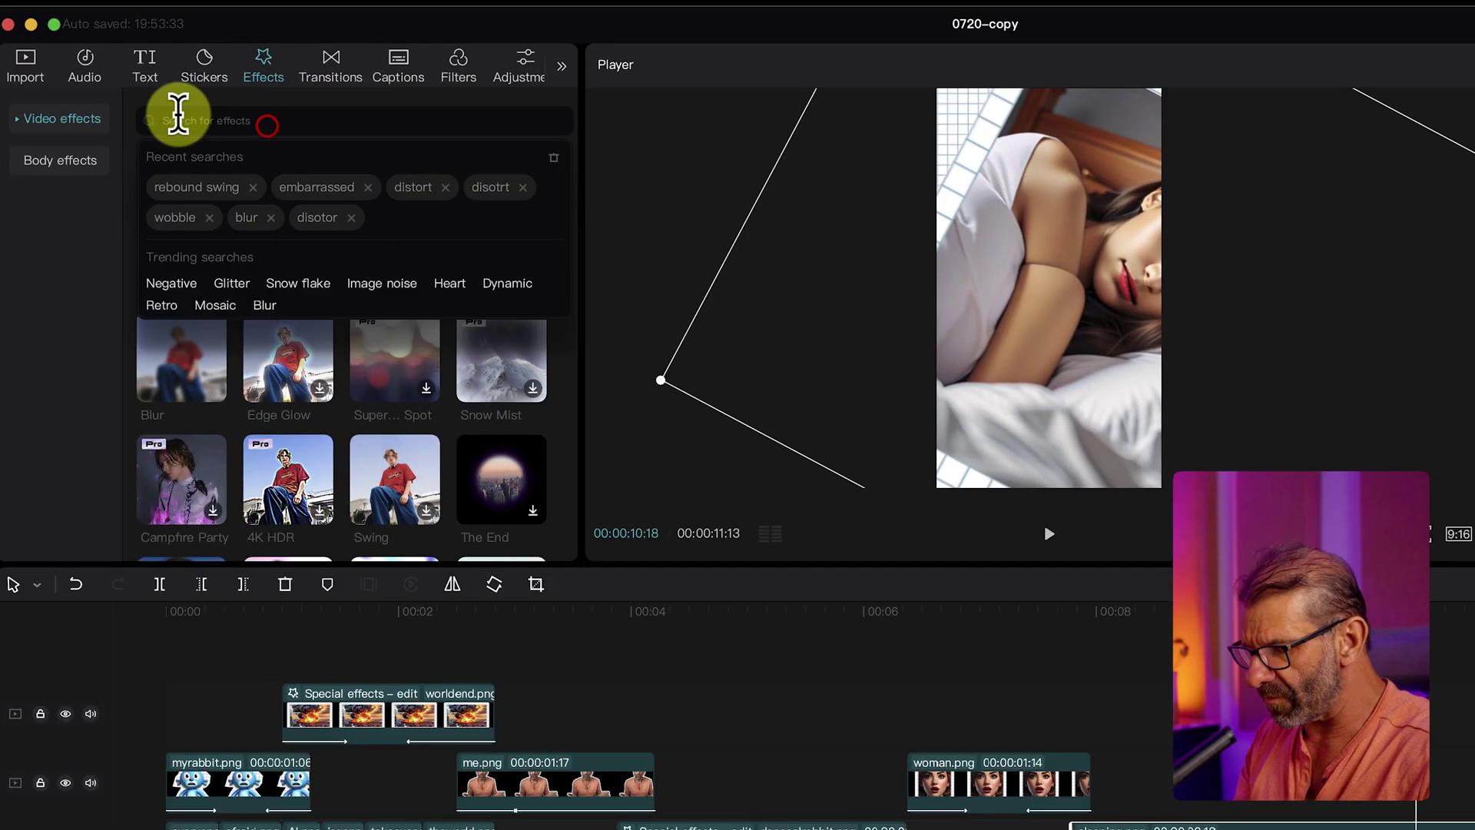
type("rebound")
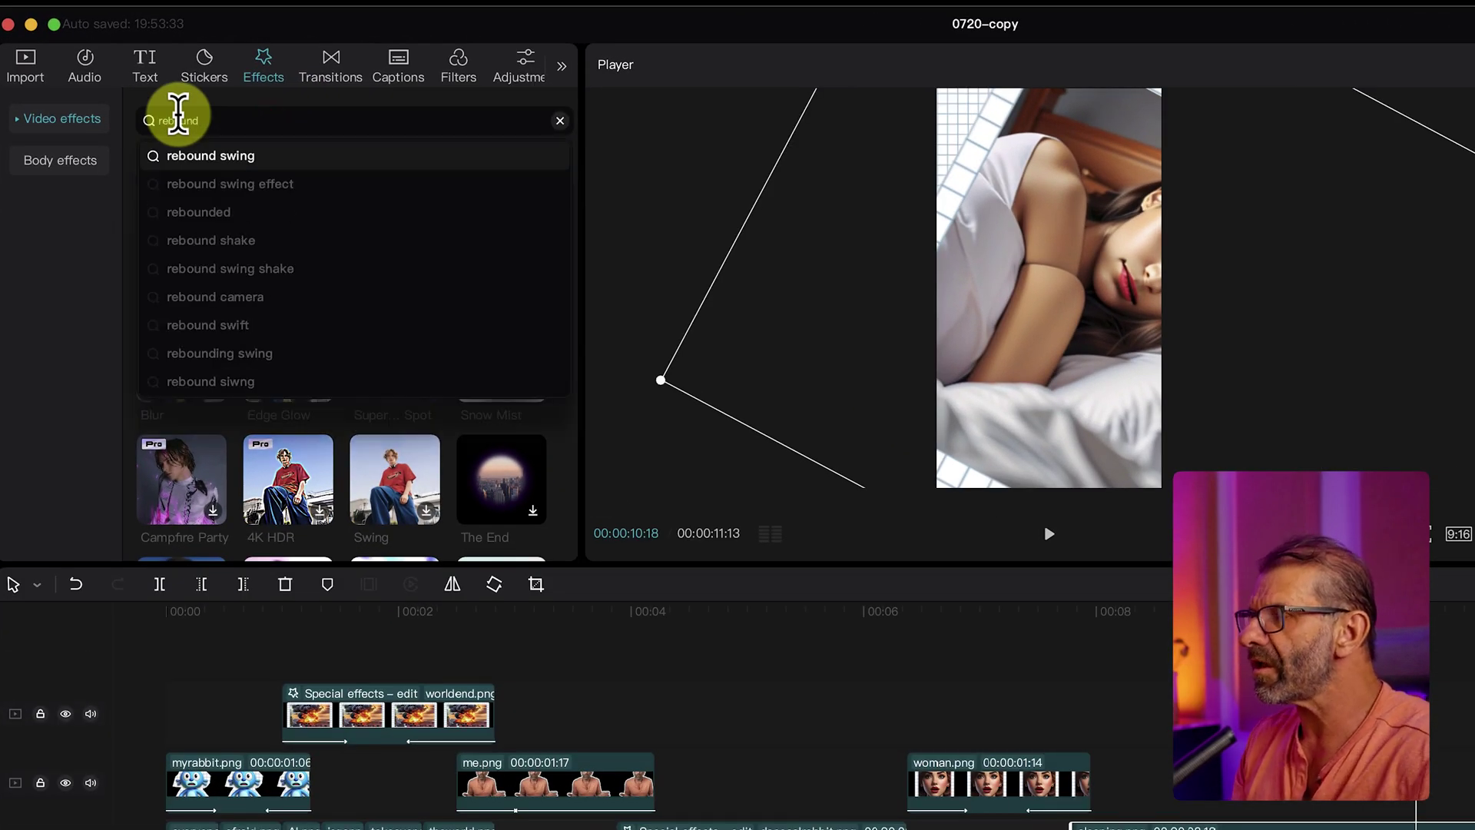
left_click(257, 155)
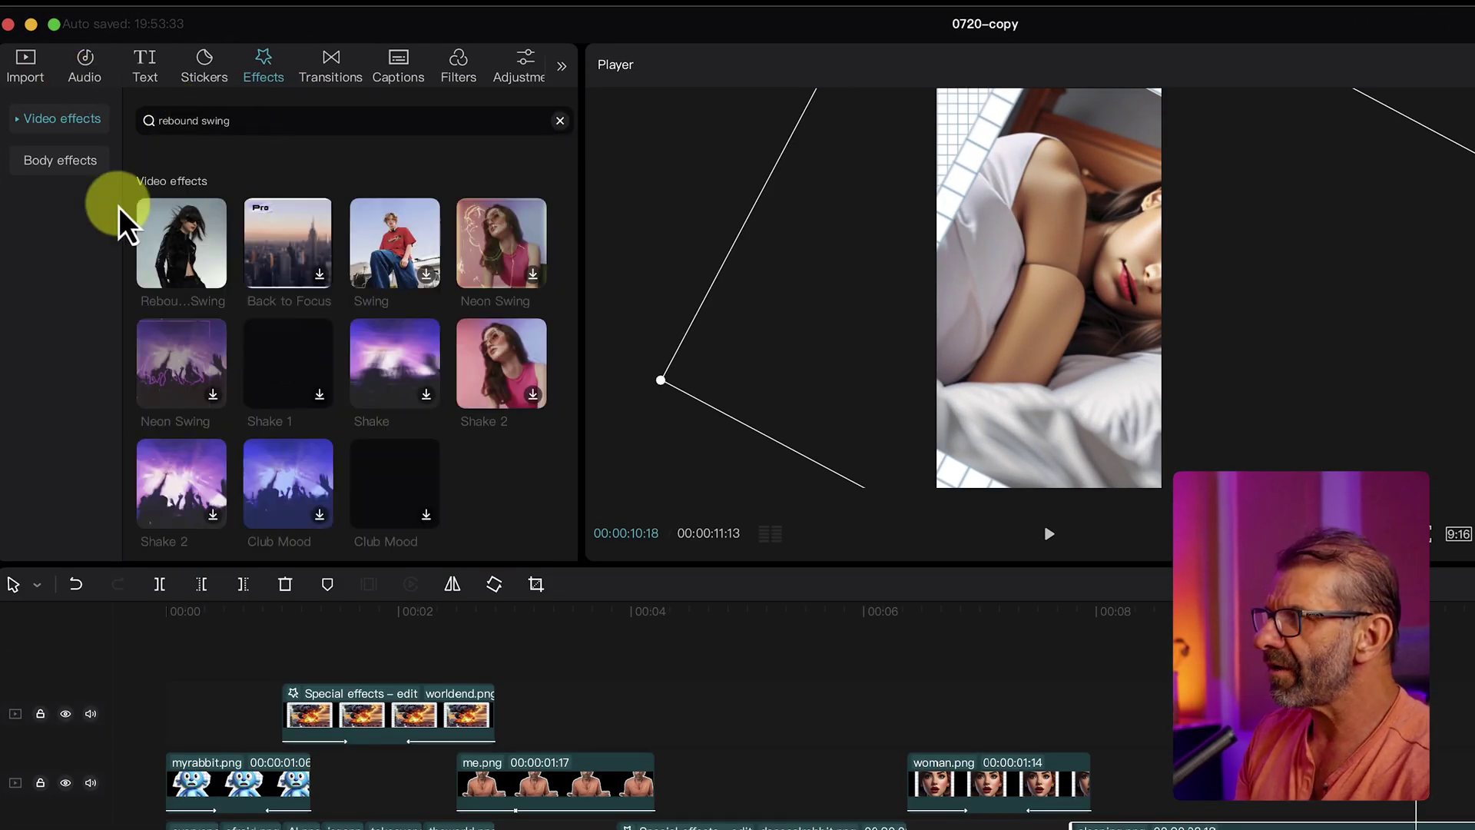
left_click_drag(192, 265, 901, 621)
left_click_drag(902, 473, 853, 477)
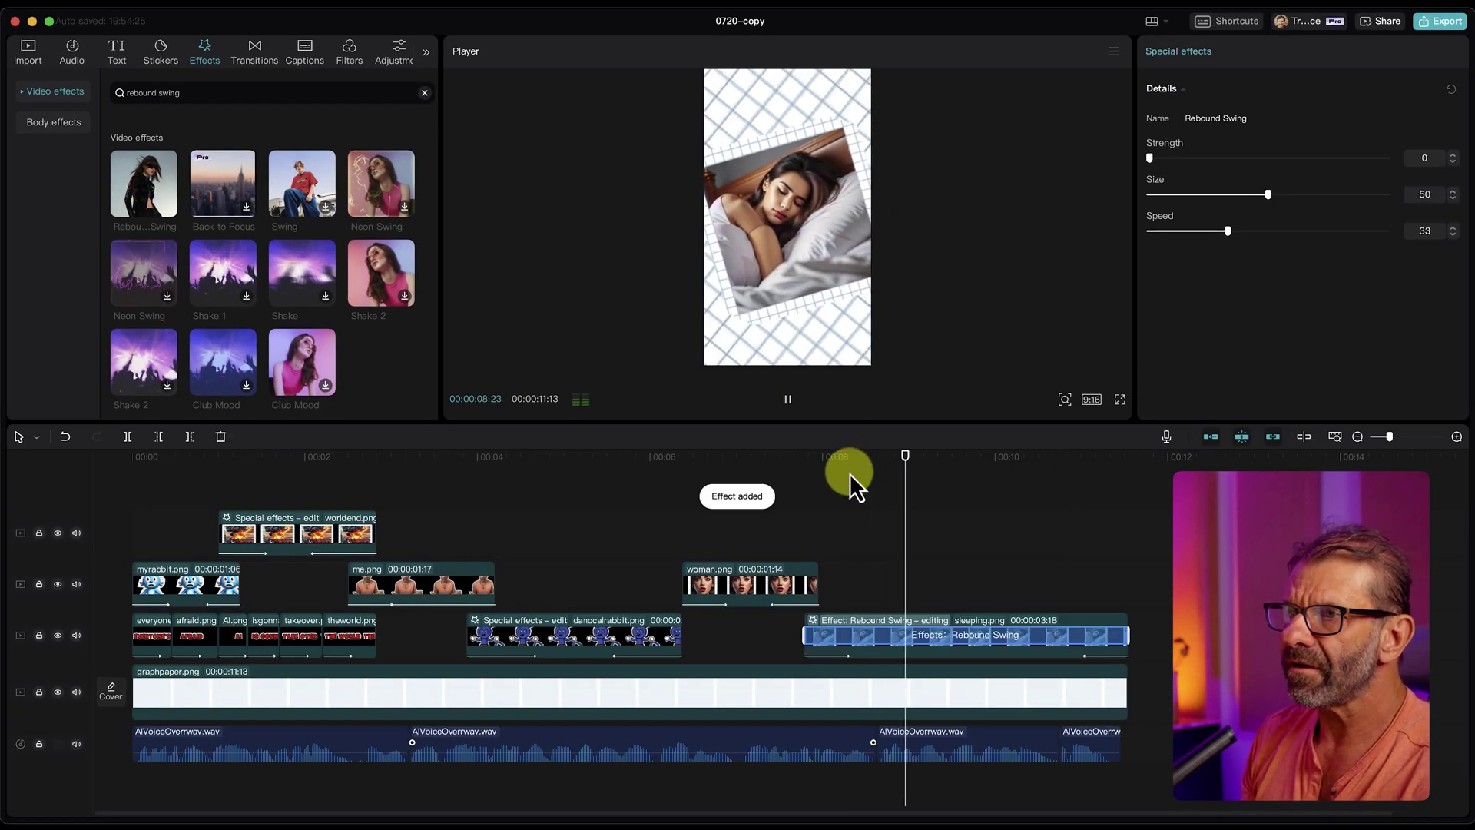
key("space")
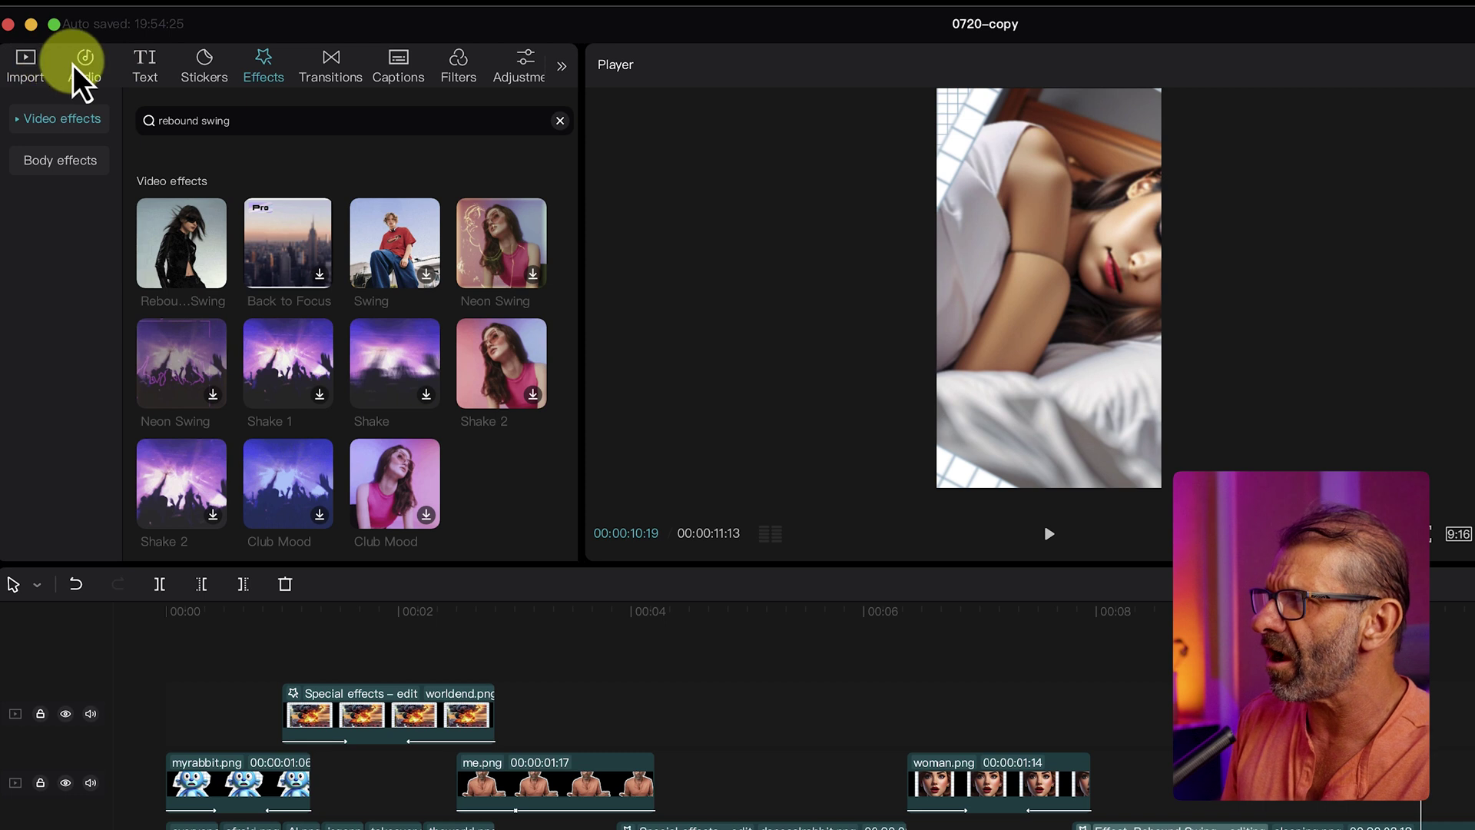
Step: Search the music library for "8 bit game" and preview the Turkish march 8bit game sound track
left_click(75, 67)
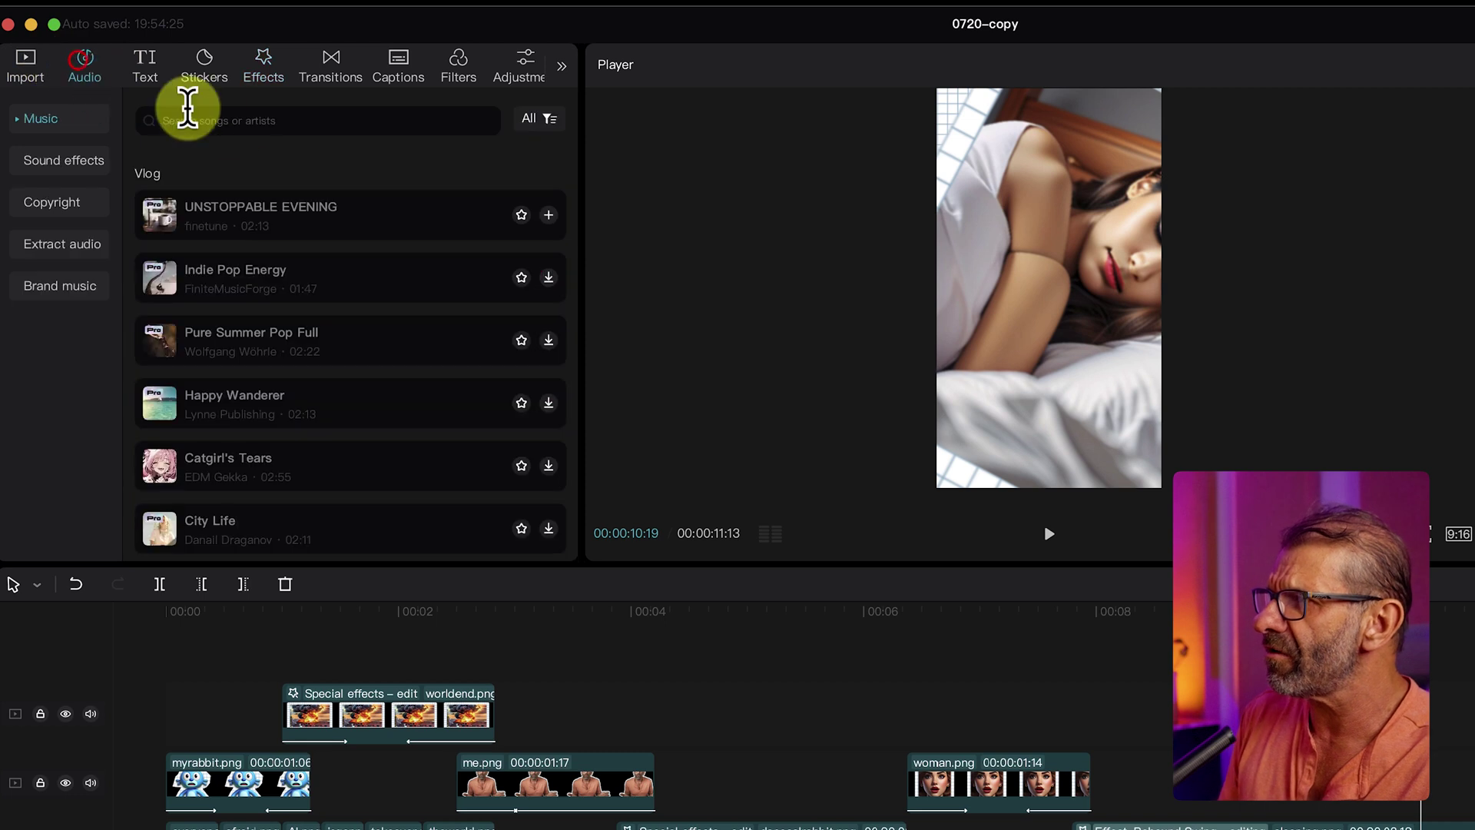
left_click(221, 119)
type("8 bit game")
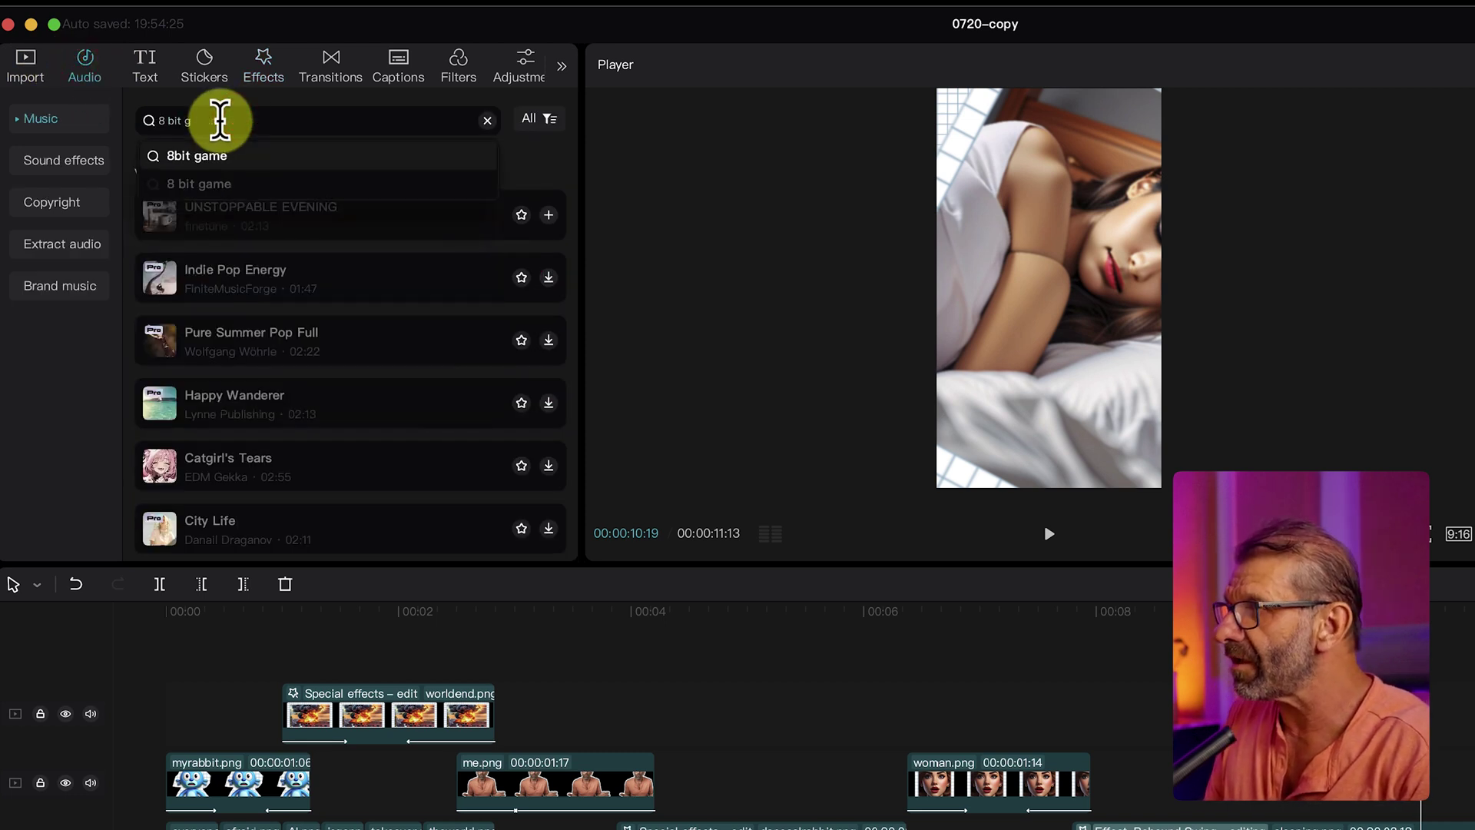
key("Return")
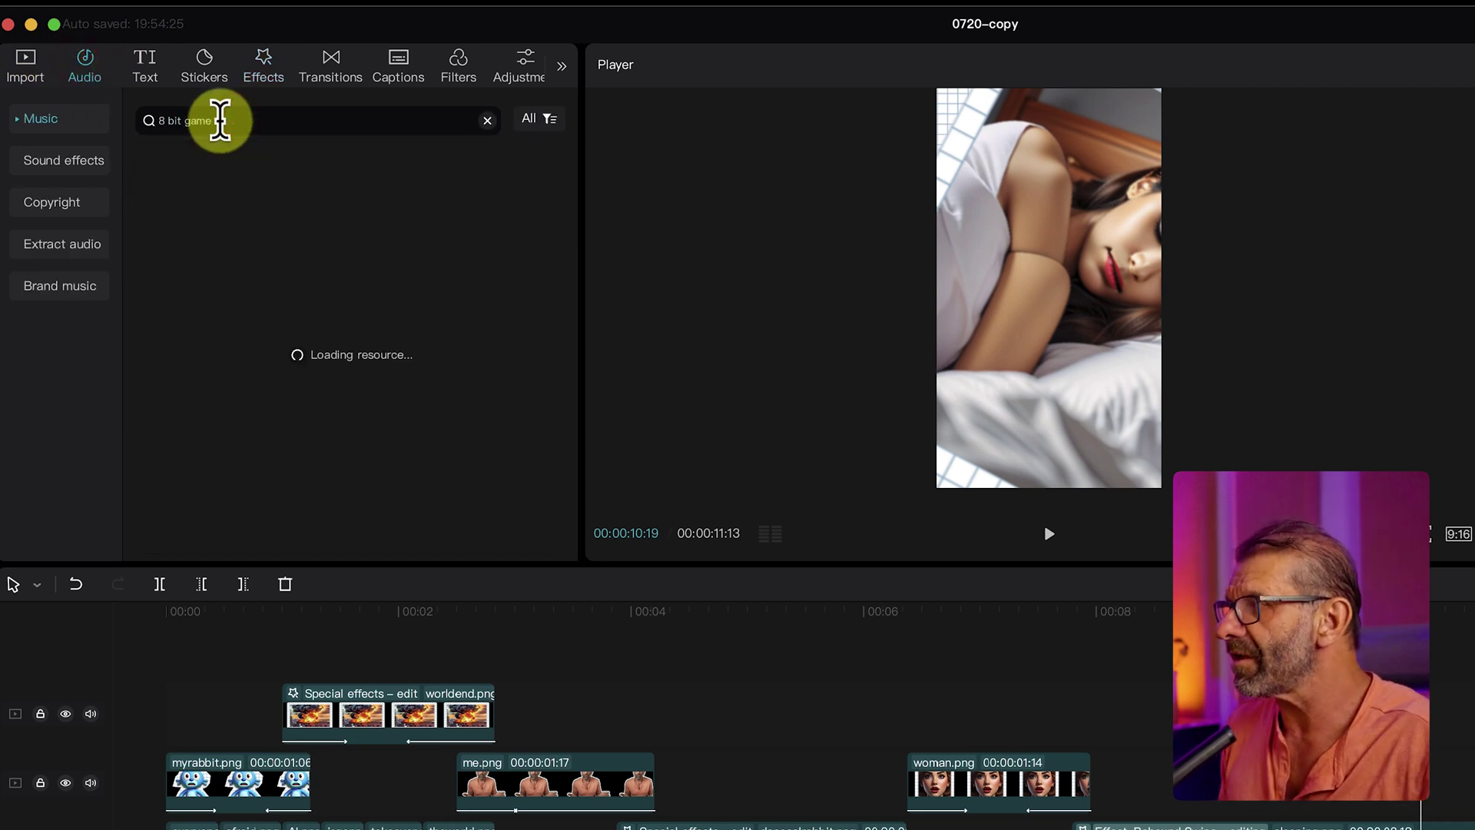
scroll(167, 536, "down", 2)
left_click(167, 536)
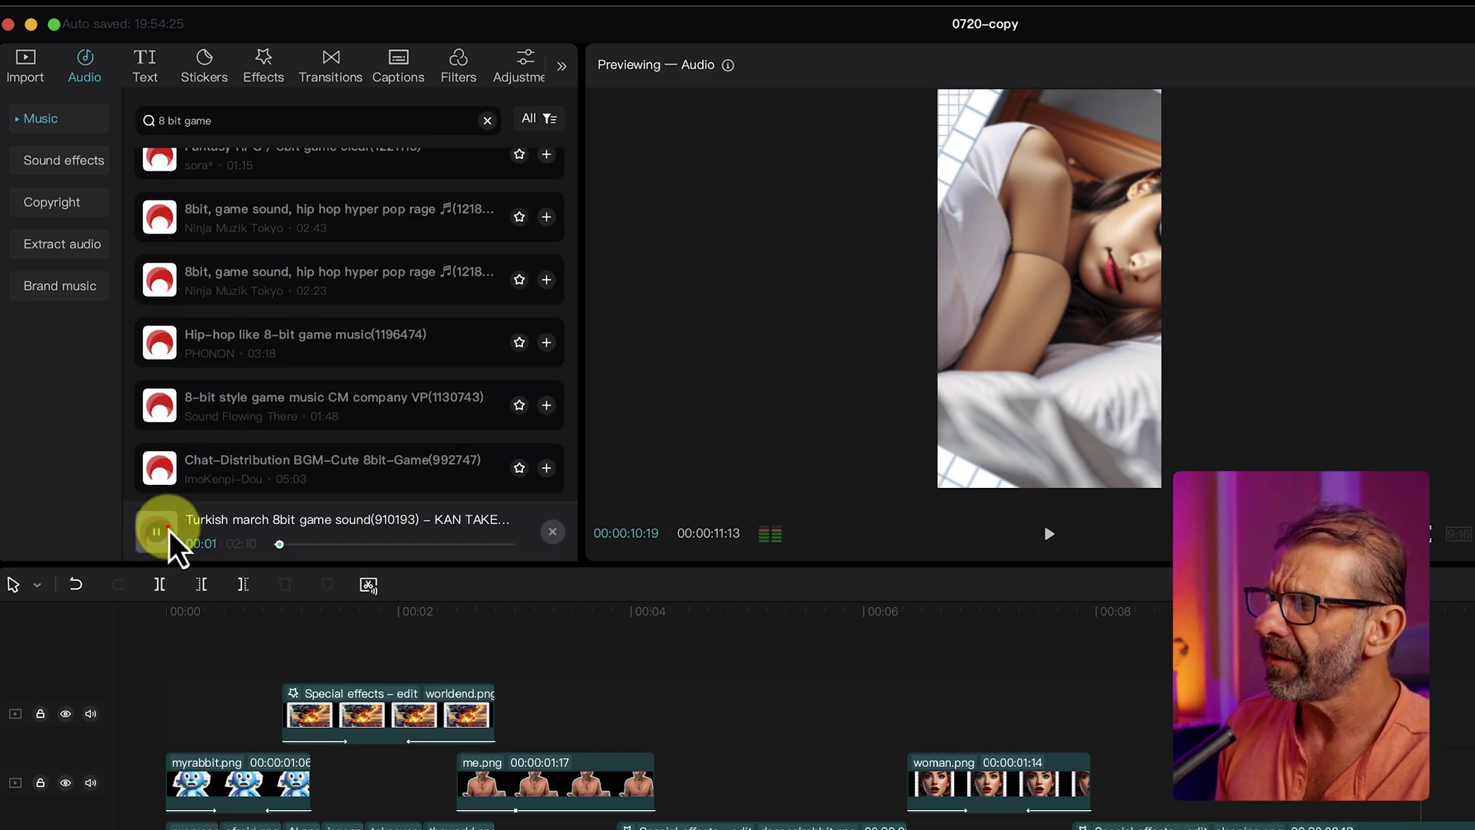
Step: Add the Turkish march 8bit game sound track beneath the voiceover from the start and trim off everything after 00:00:11:13
scroll(173, 536, "down", 3)
left_click_drag(184, 442, 116, 785)
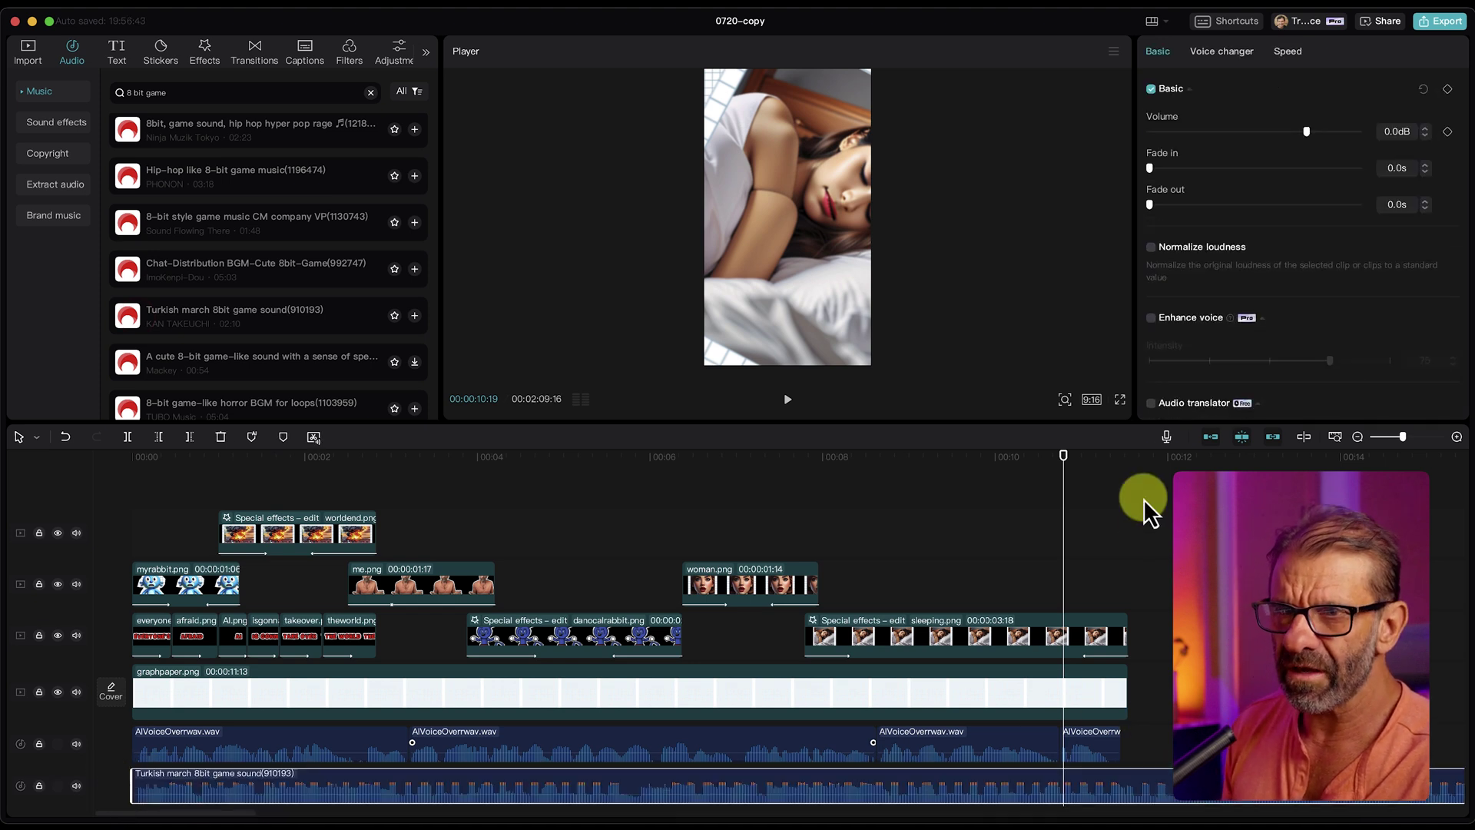
left_click(1172, 455)
key("w")
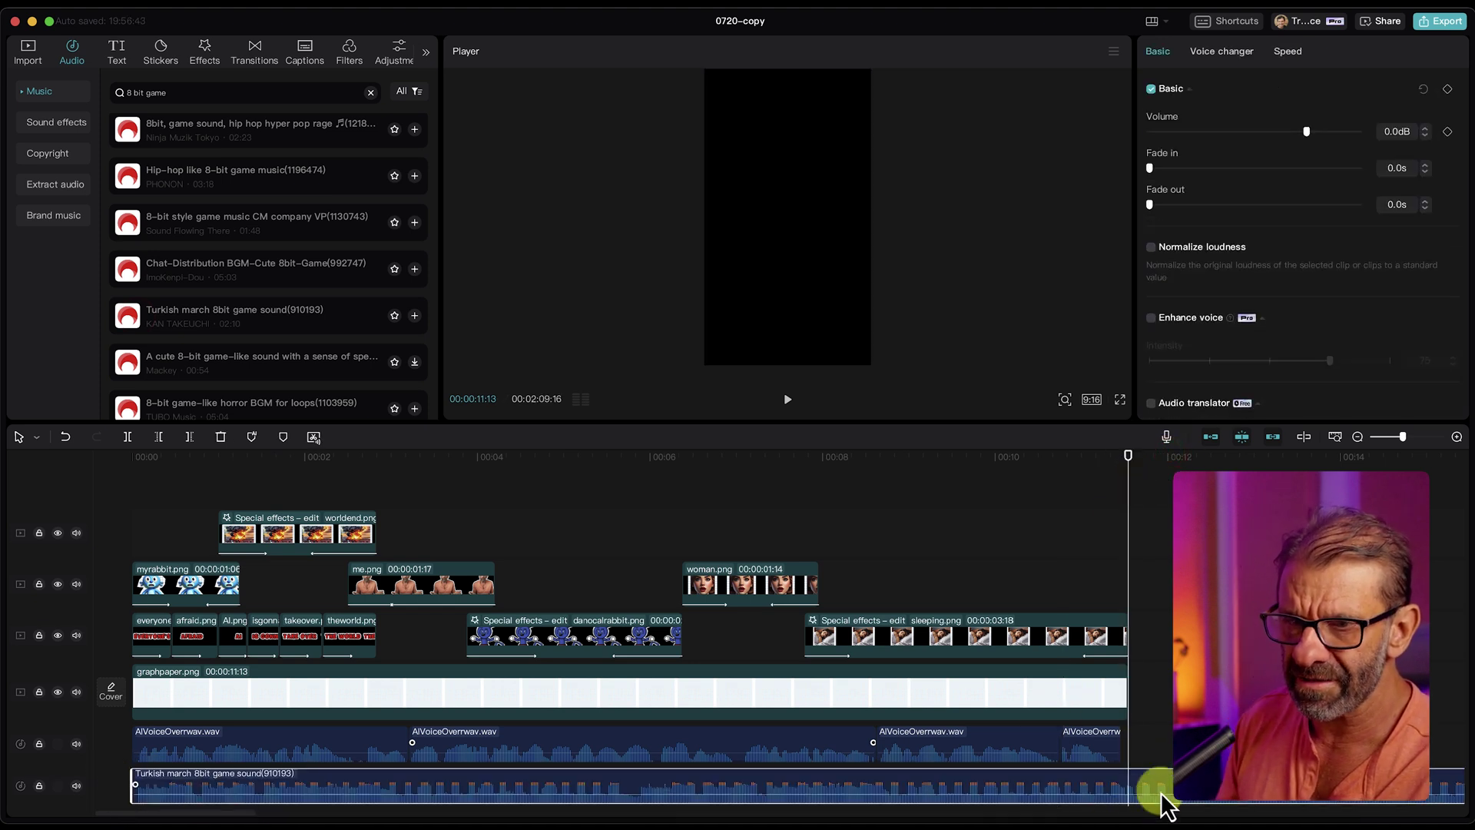
Step: Play the video from the start to check the music against the voiceover
left_click_drag(669, 461, 131, 458)
key("space")
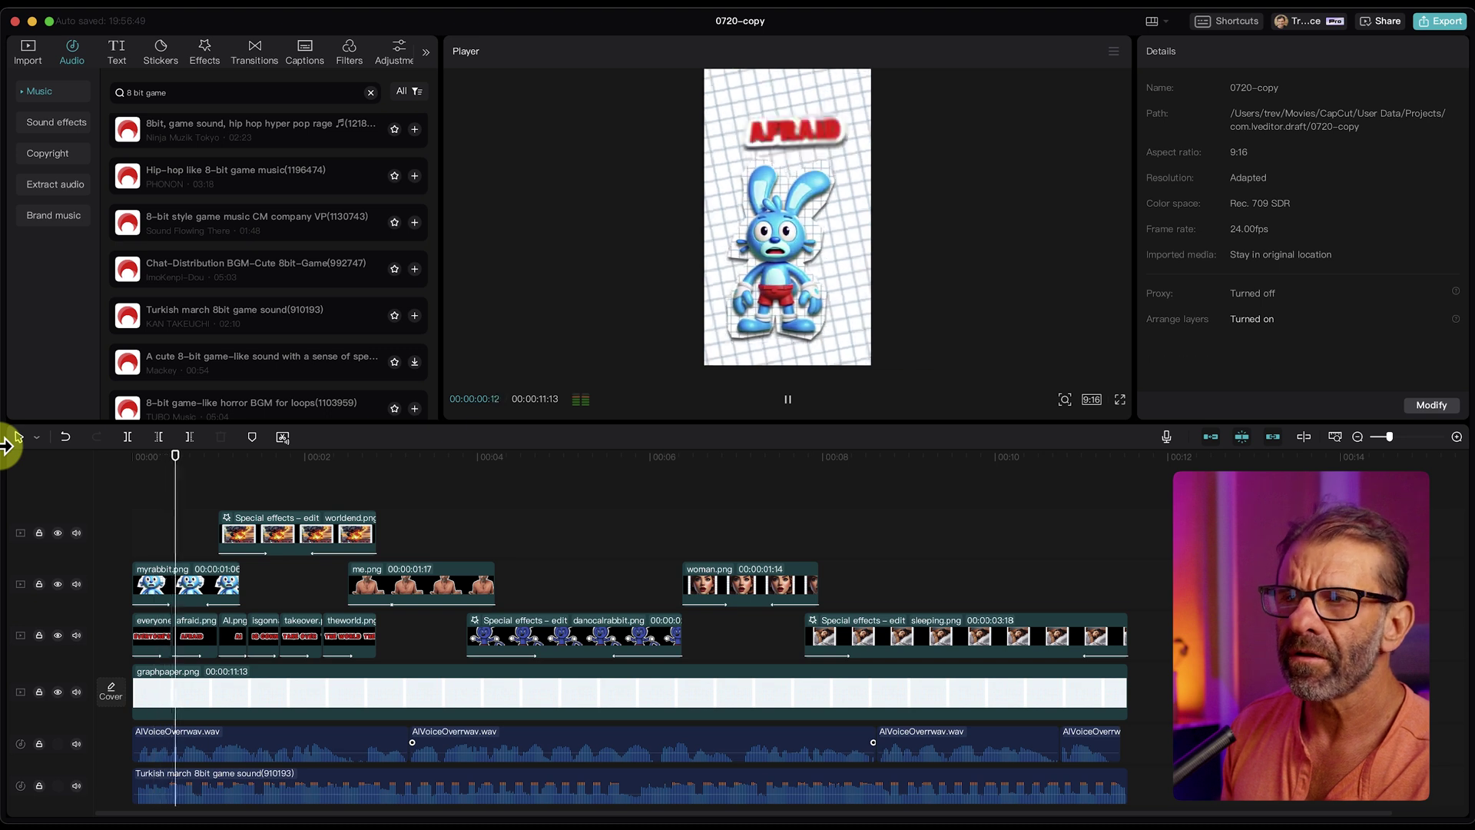
key("space")
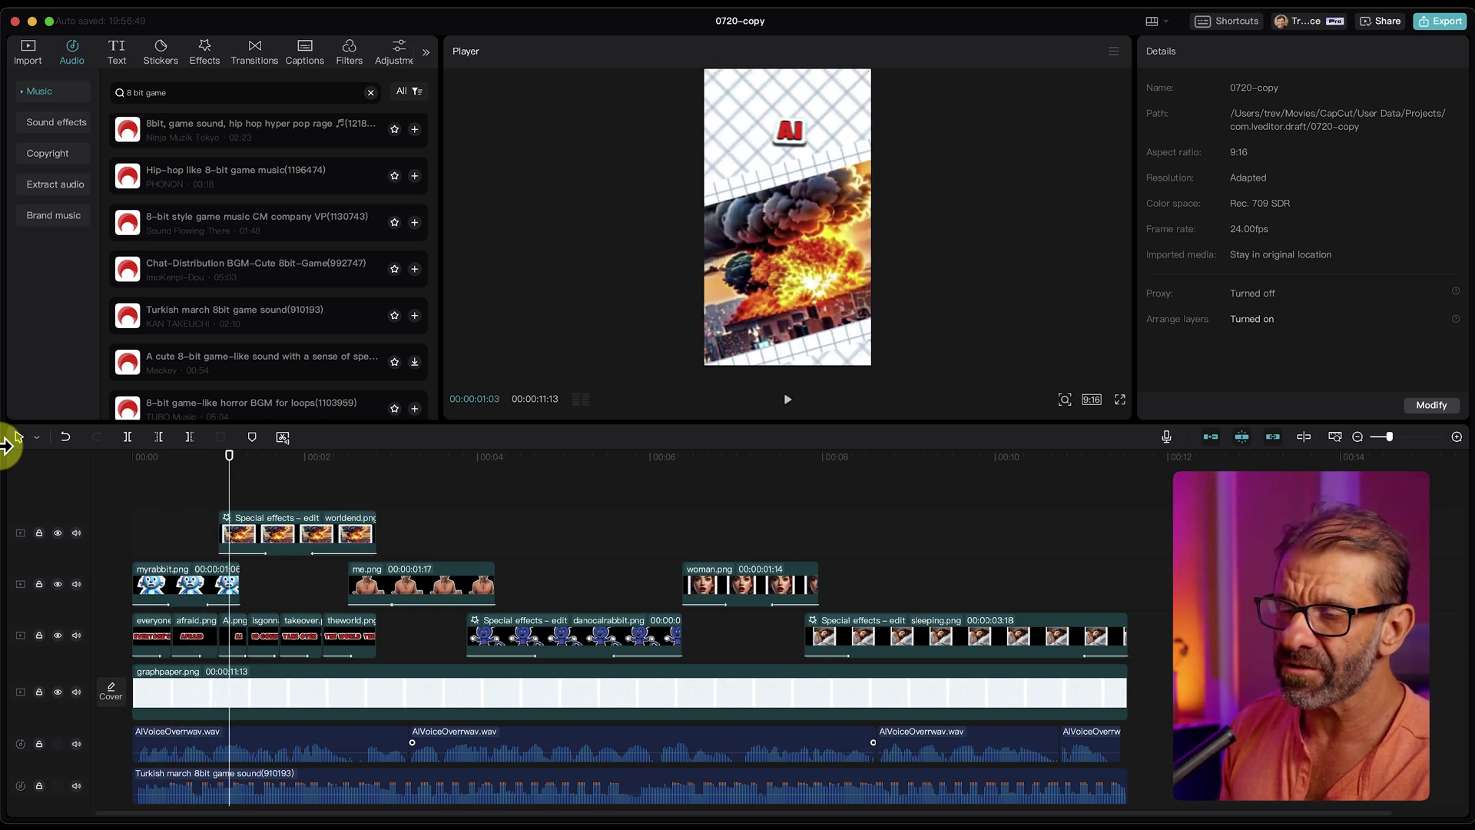
Step: Normalize the loudness of all AIVoiceOverrwav.wav voiceover clips and play the video from the start
left_click(395, 752)
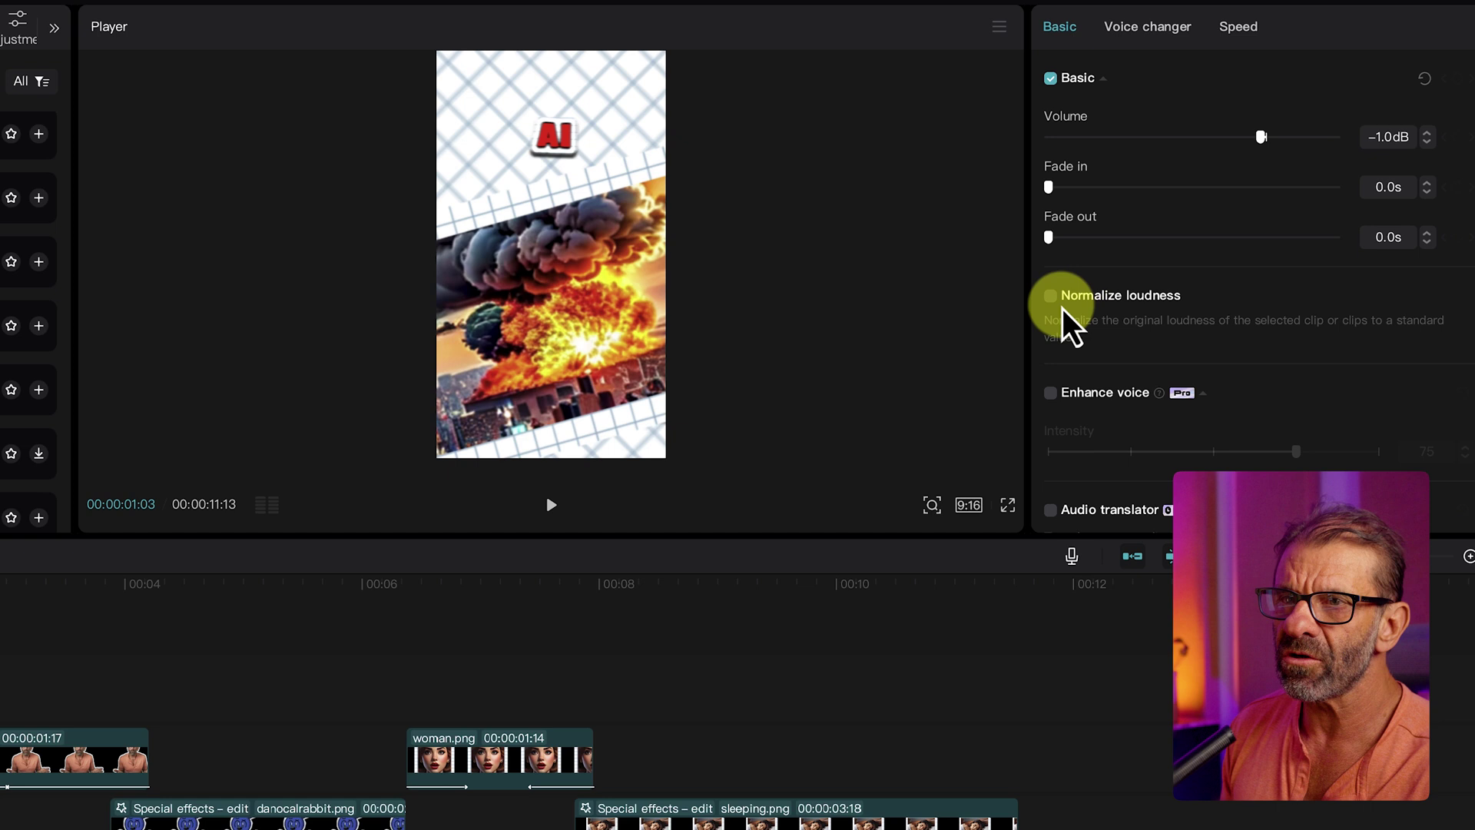
left_click(1049, 296)
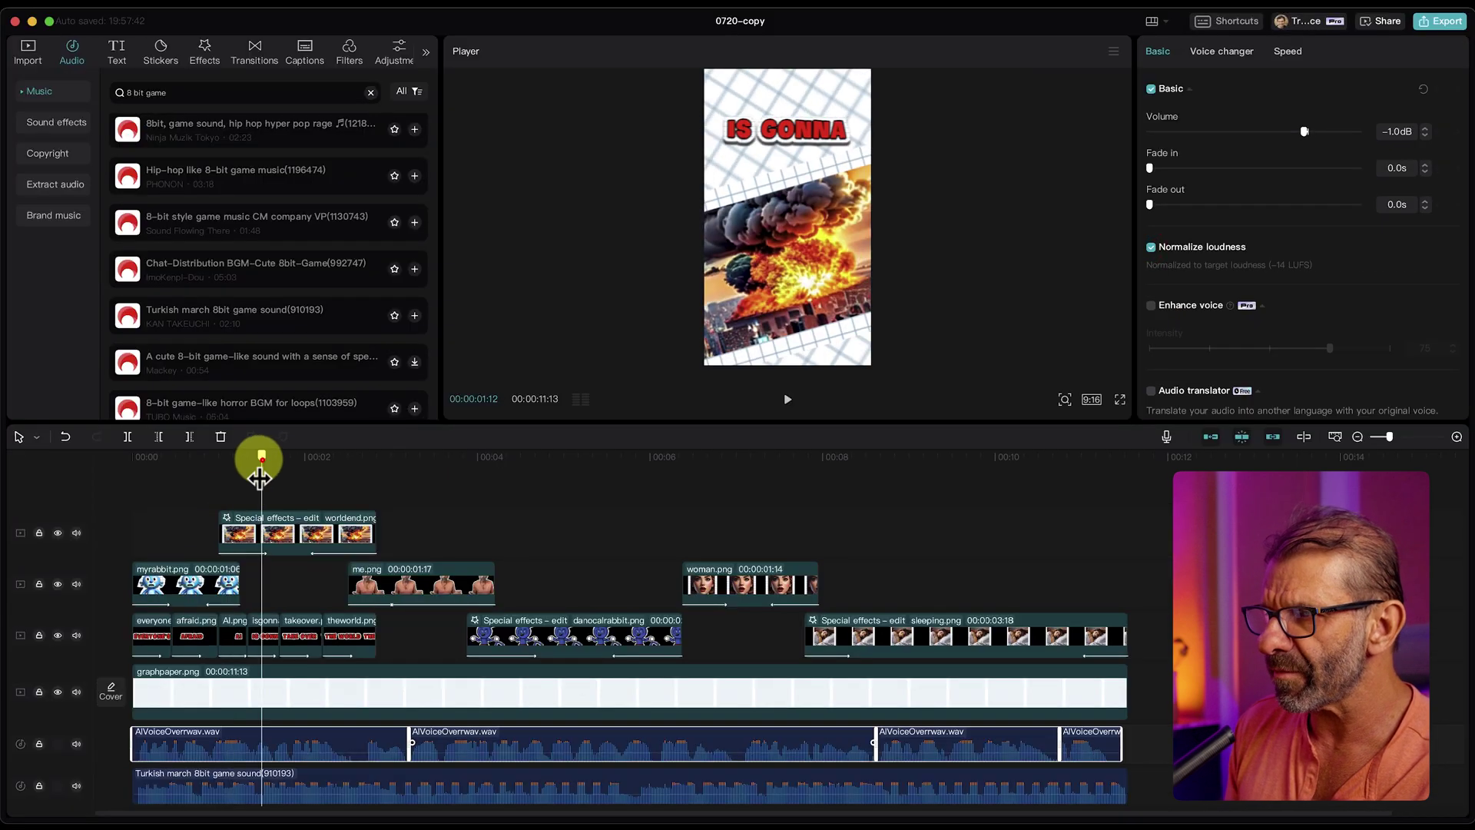
key("Home")
key("space")
key("space")
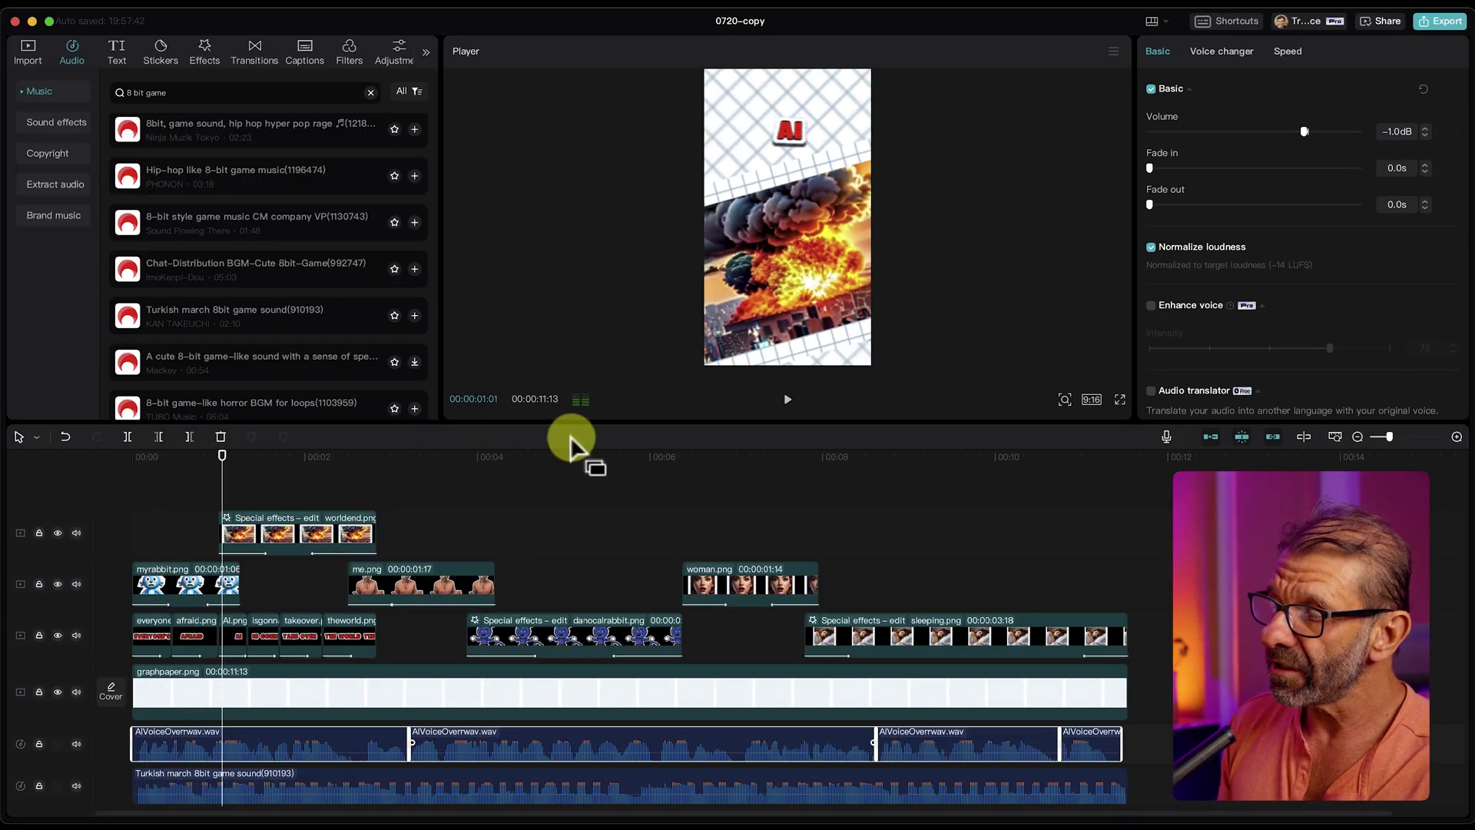
Step: Lower the Turkish march music clip's volume to -16.7 dB and play the mix from the start
left_click(657, 780)
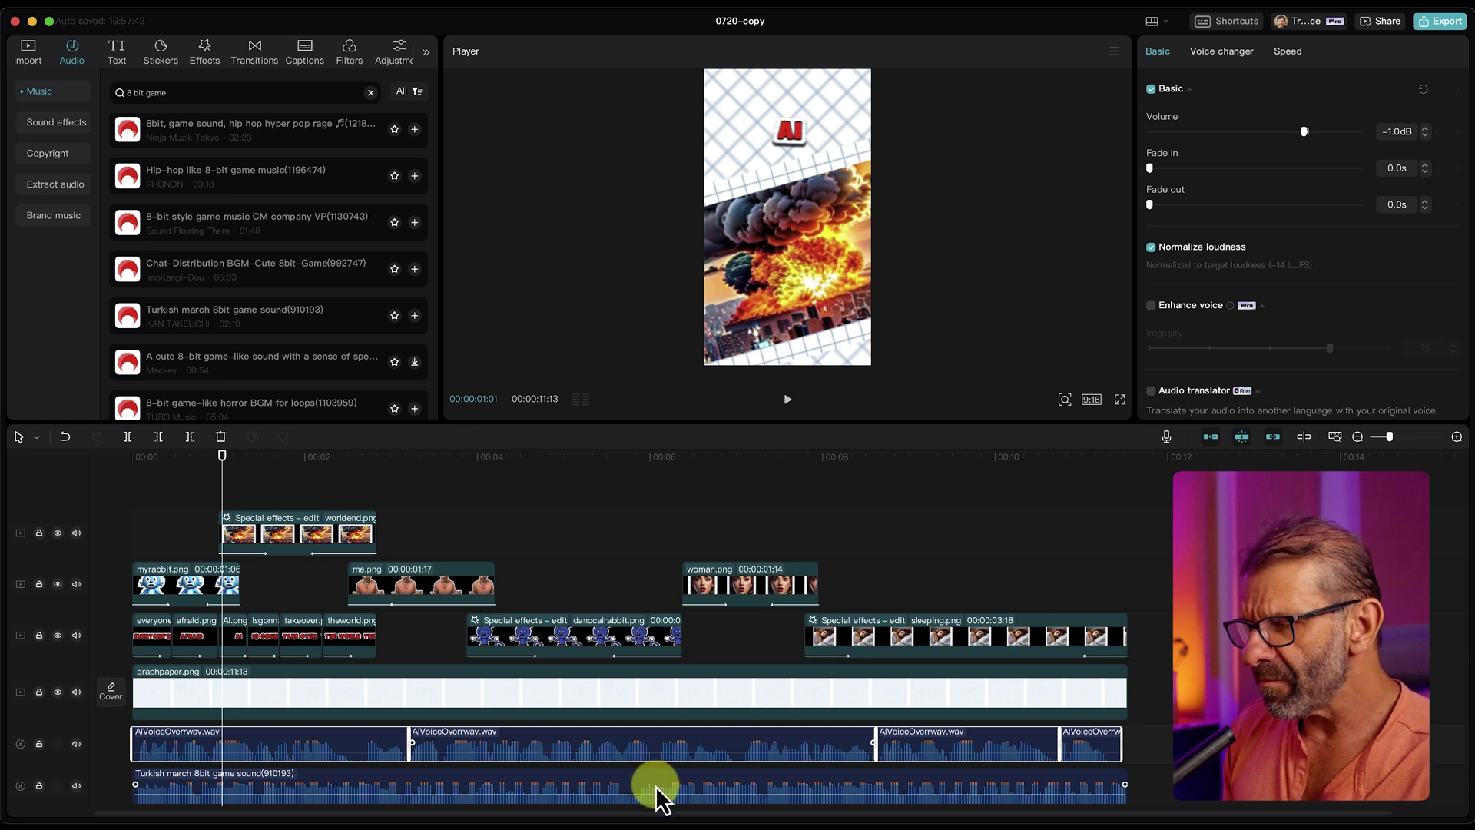
left_click(656, 785)
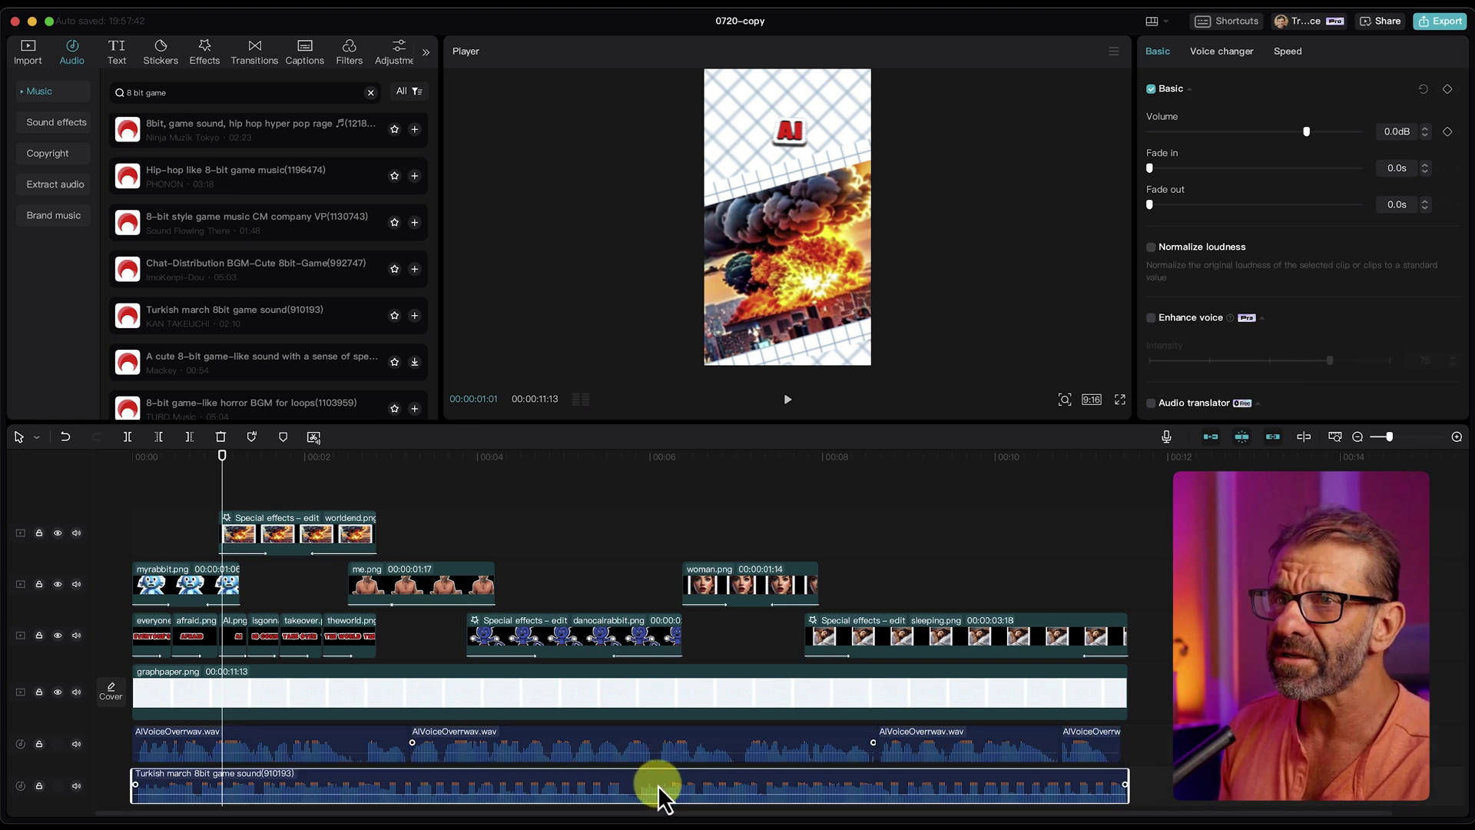
left_click(1397, 170)
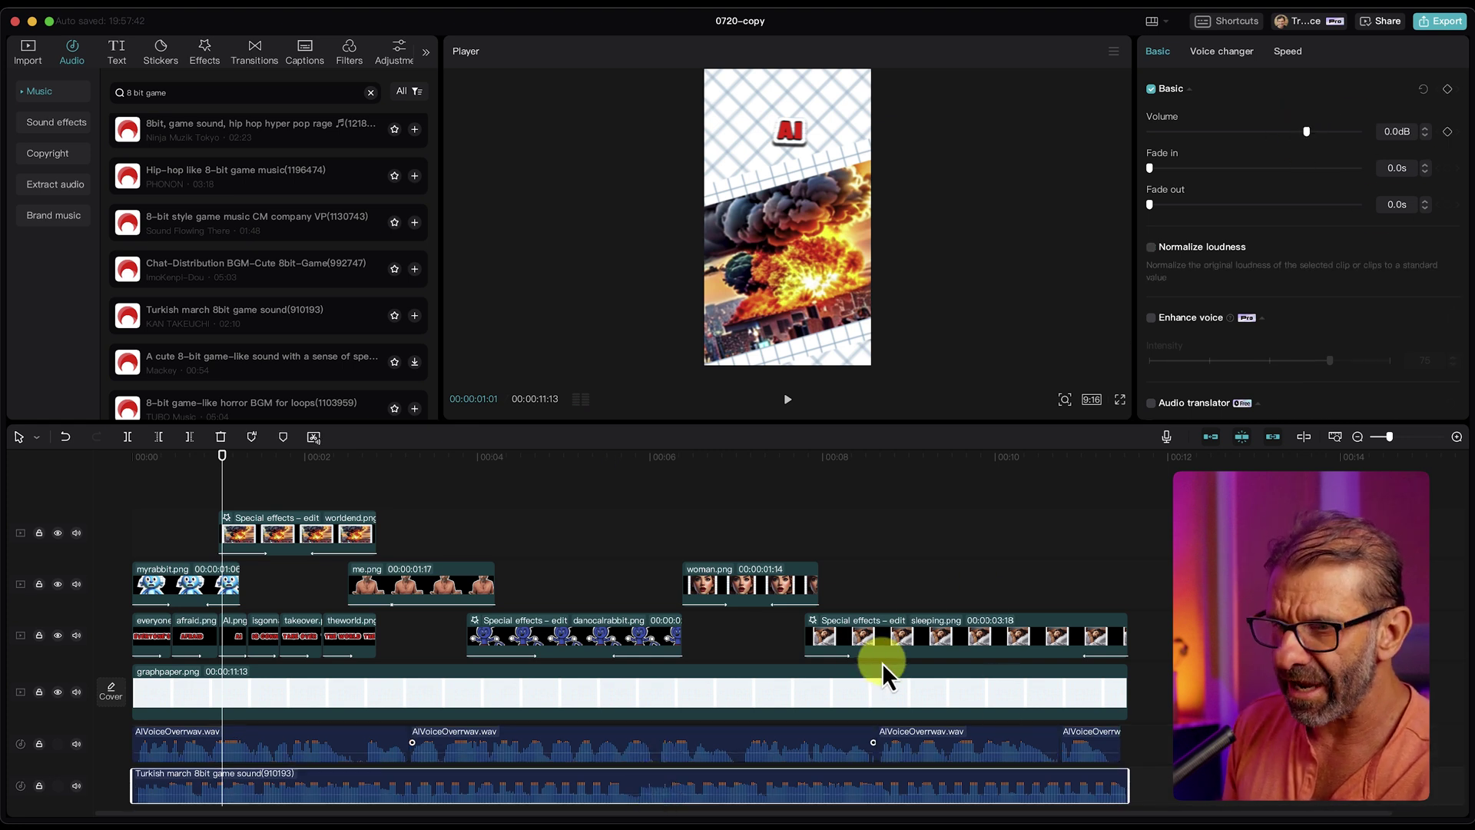
left_click_drag(887, 795, 889, 796)
left_click_drag(1303, 136, 1261, 130)
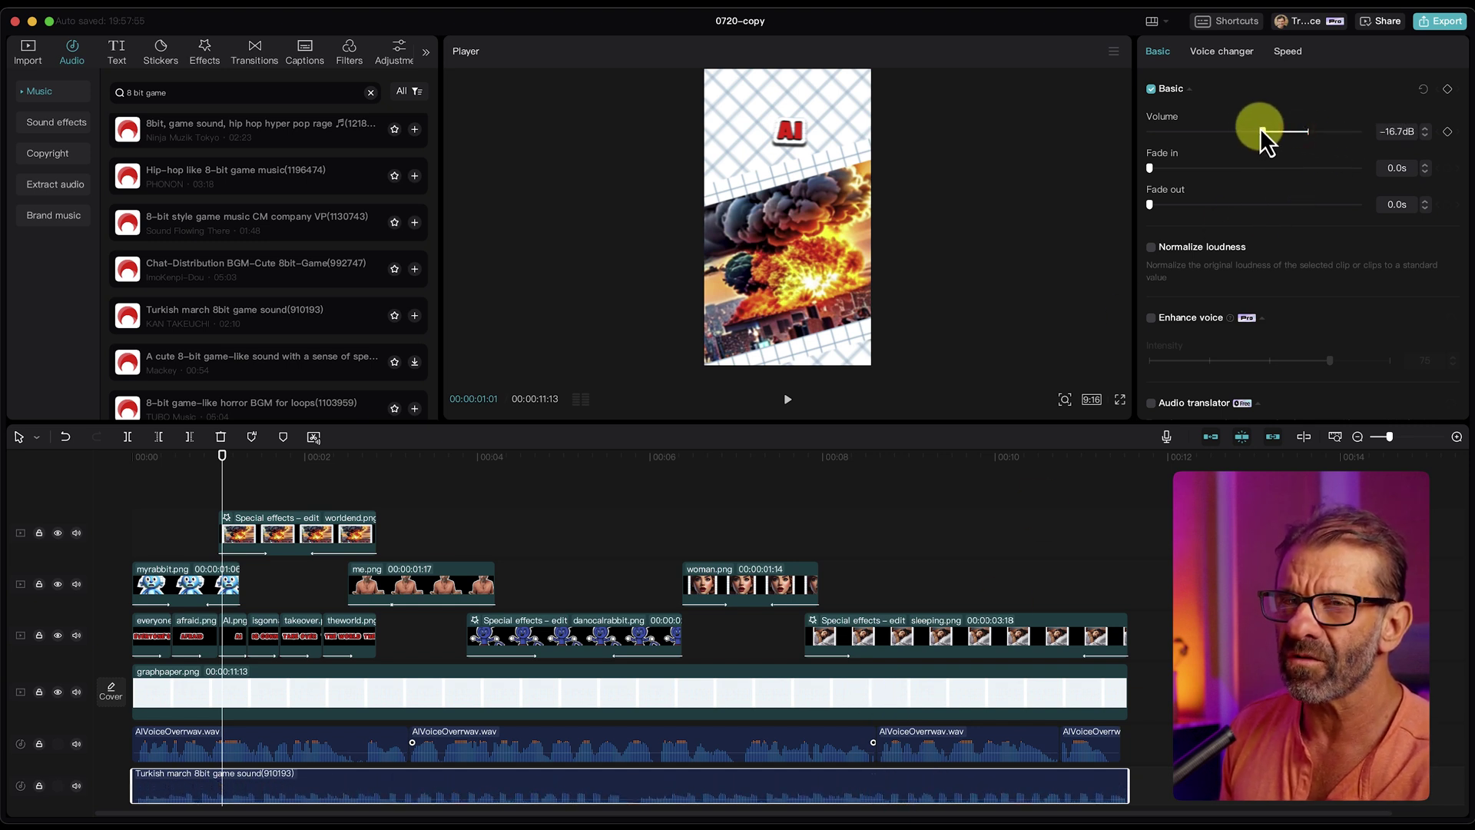
key("Home")
key("space")
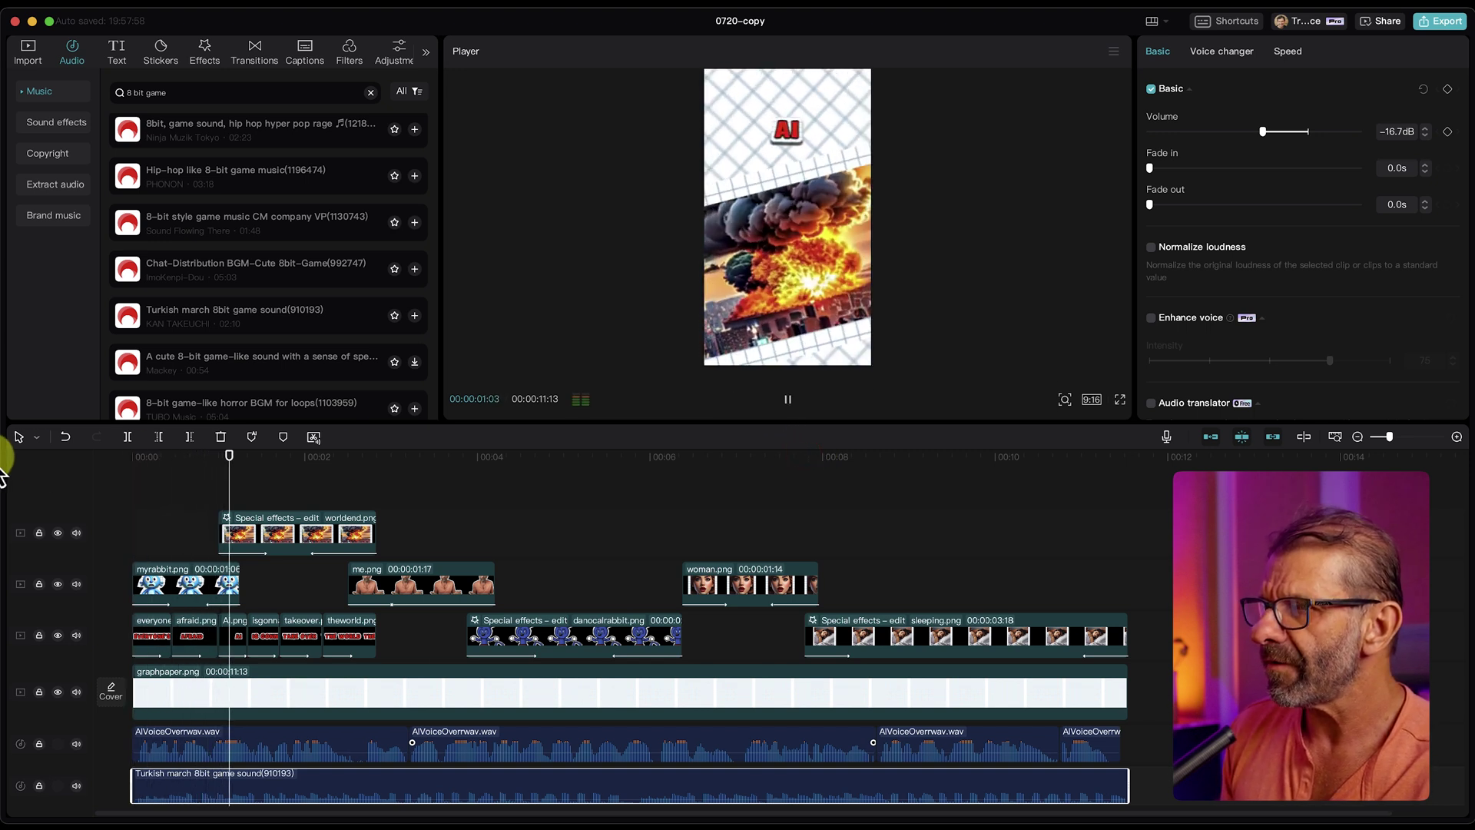
key("space")
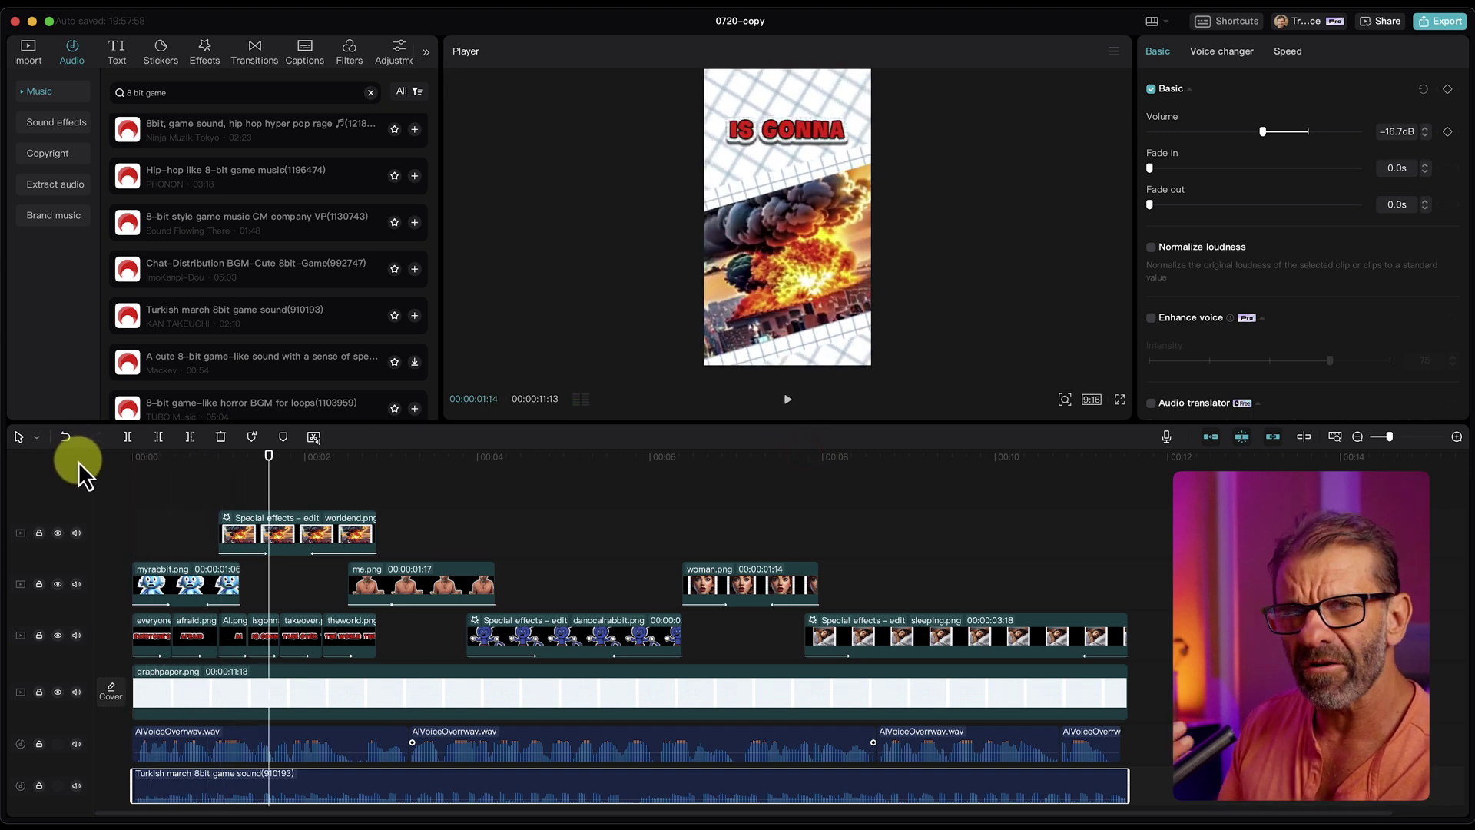
Step: Show the audio level meters beside the timeline and play the video from the start to check the mix's loudness
scroll(574, 524, "down", 1)
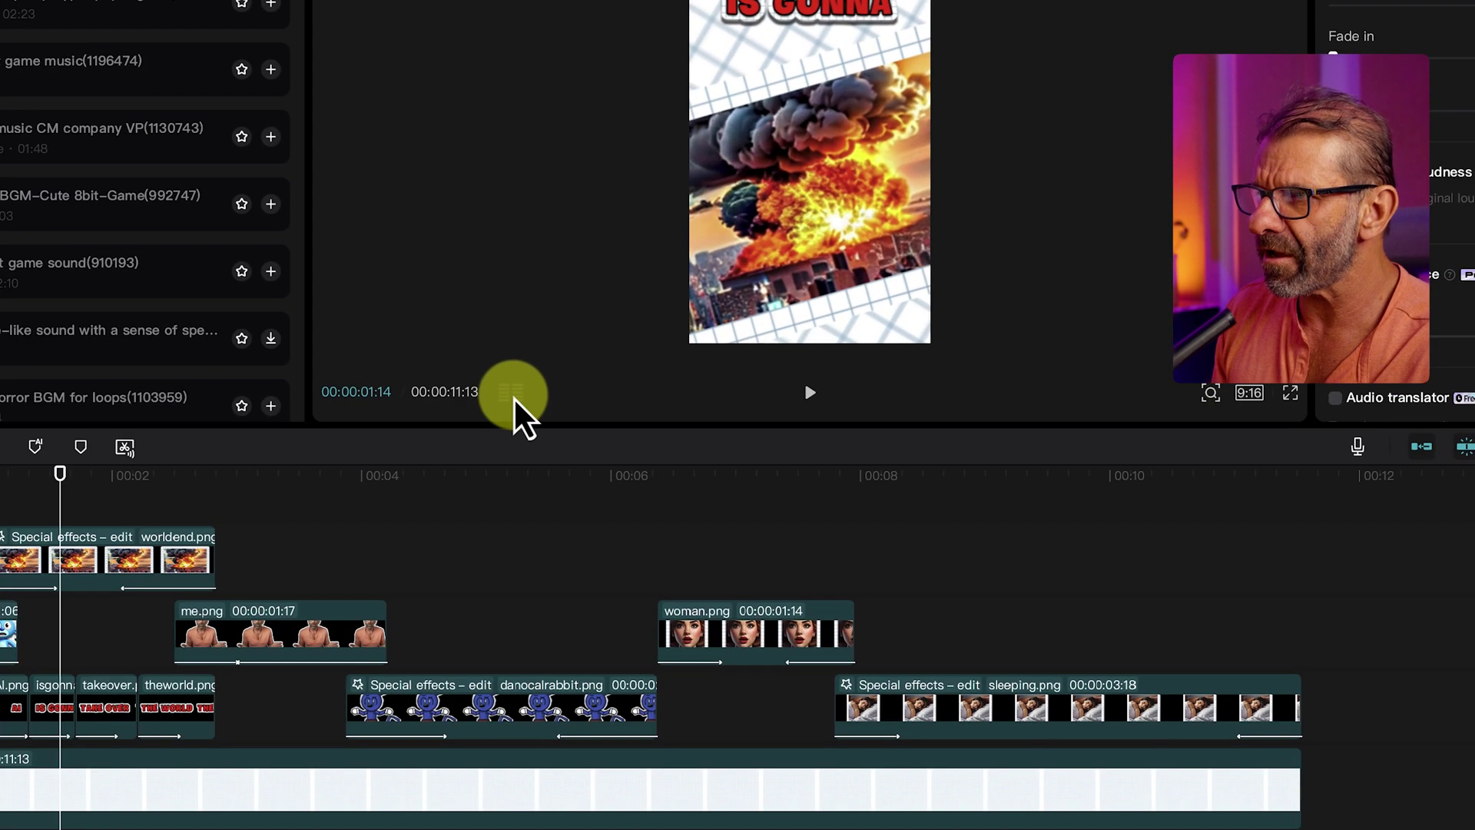
left_click(580, 399)
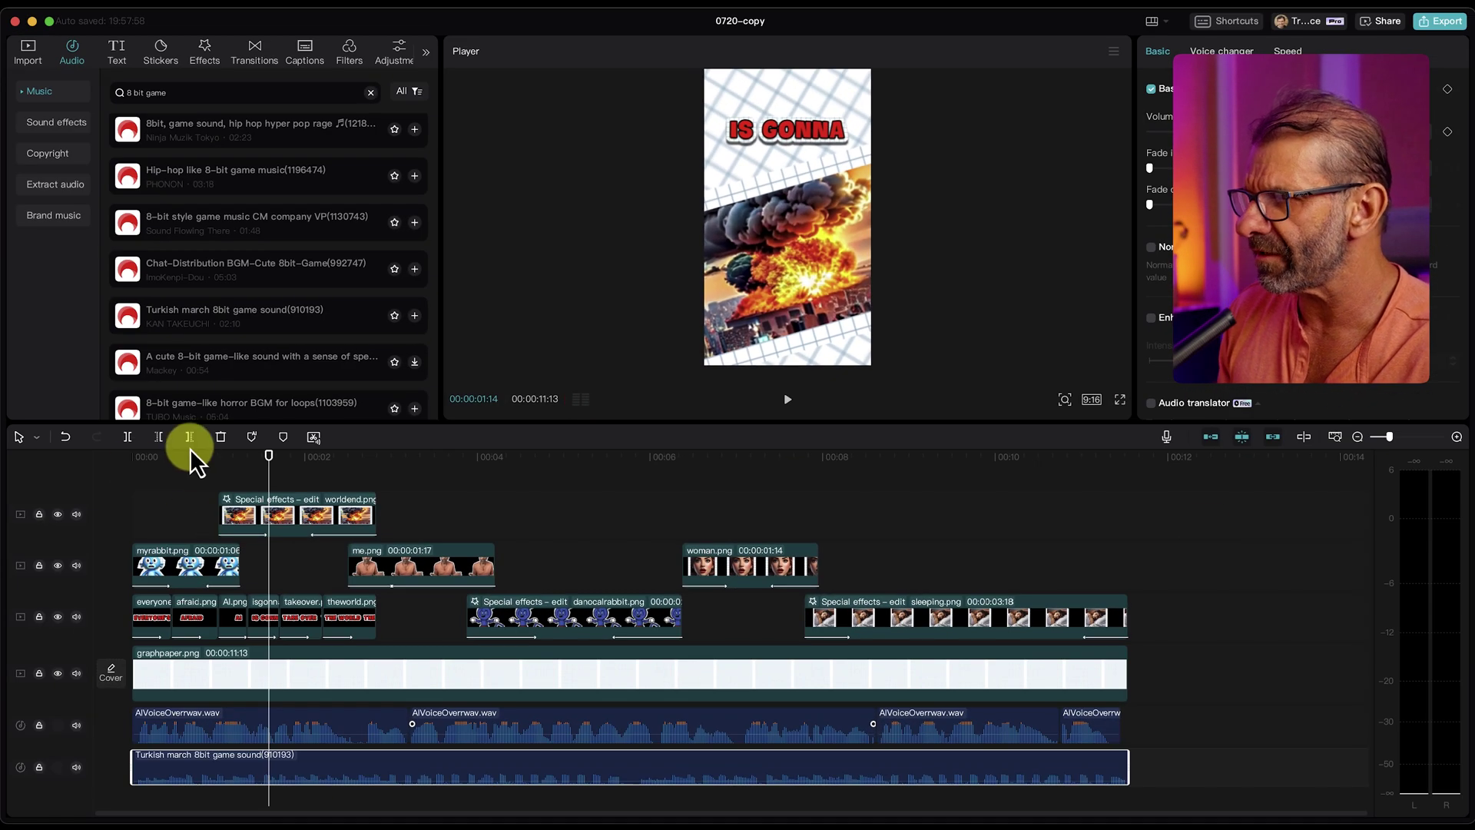
left_click_drag(162, 455, 54, 470)
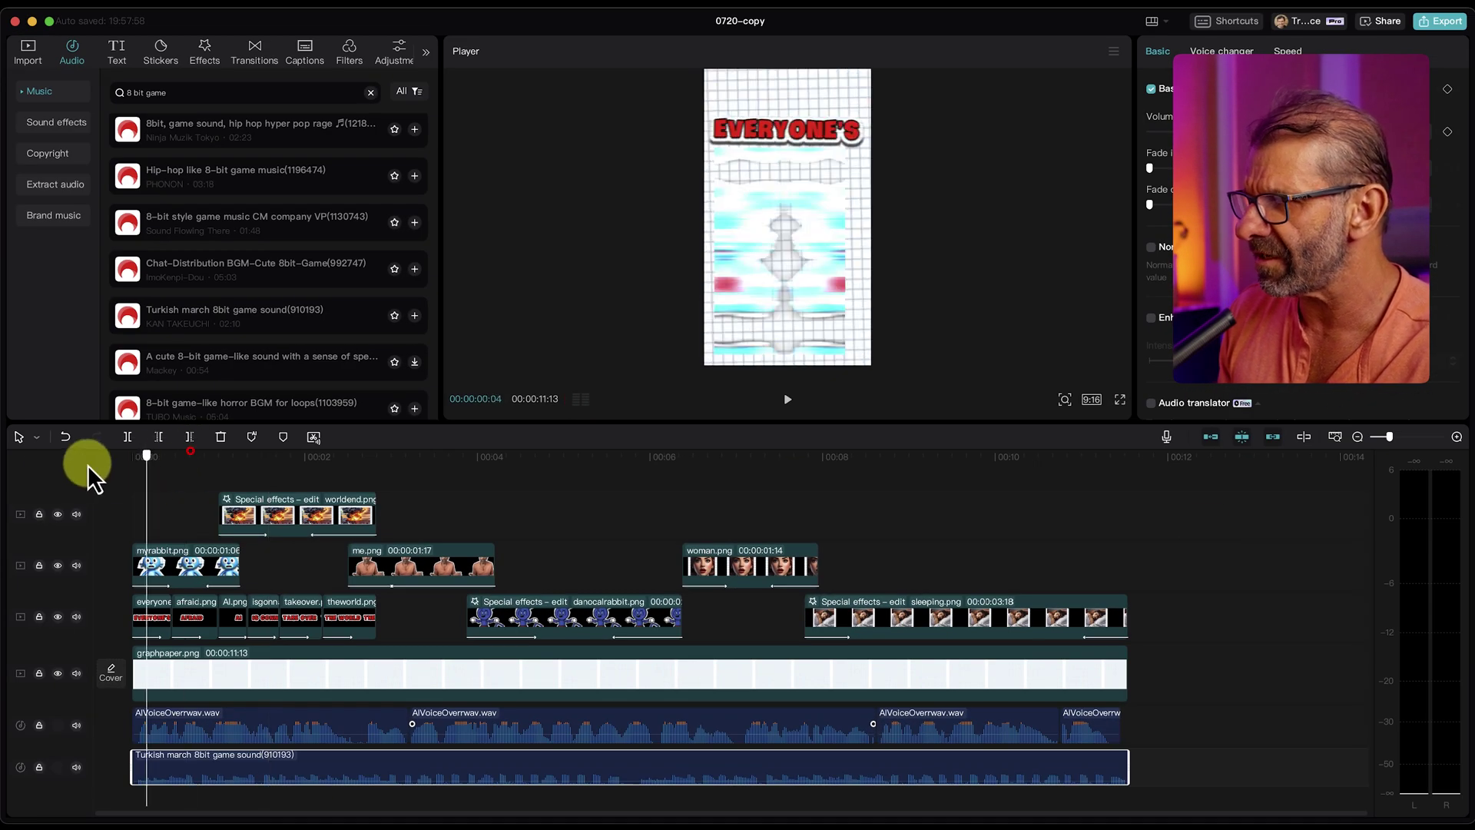
key("space")
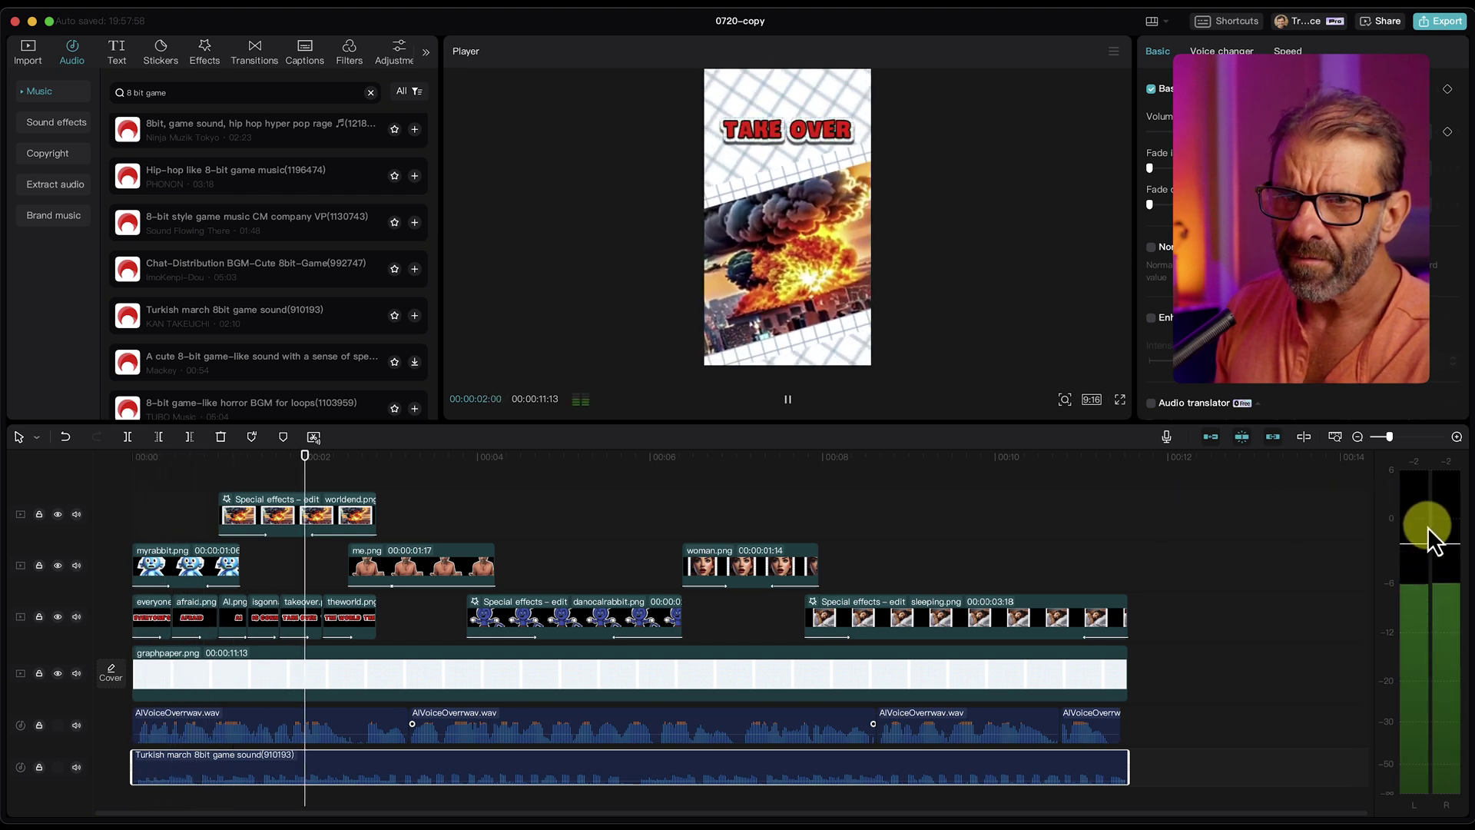
key("space")
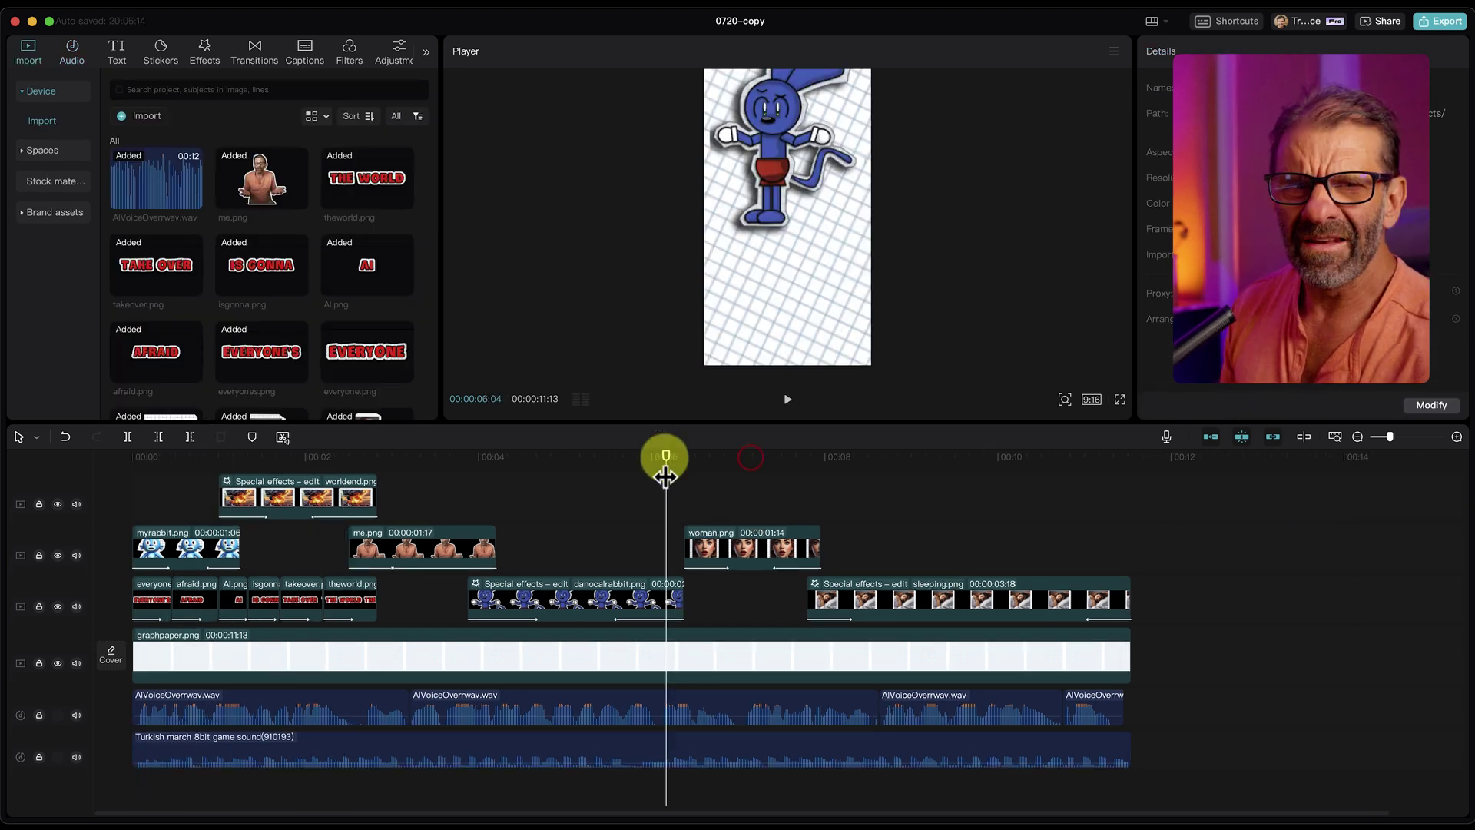
Step: Move the playhead to the start of the woman.png clip at 00:00:06:09 and search the sound effects for "boing cartoon"
key("ctrl+z")
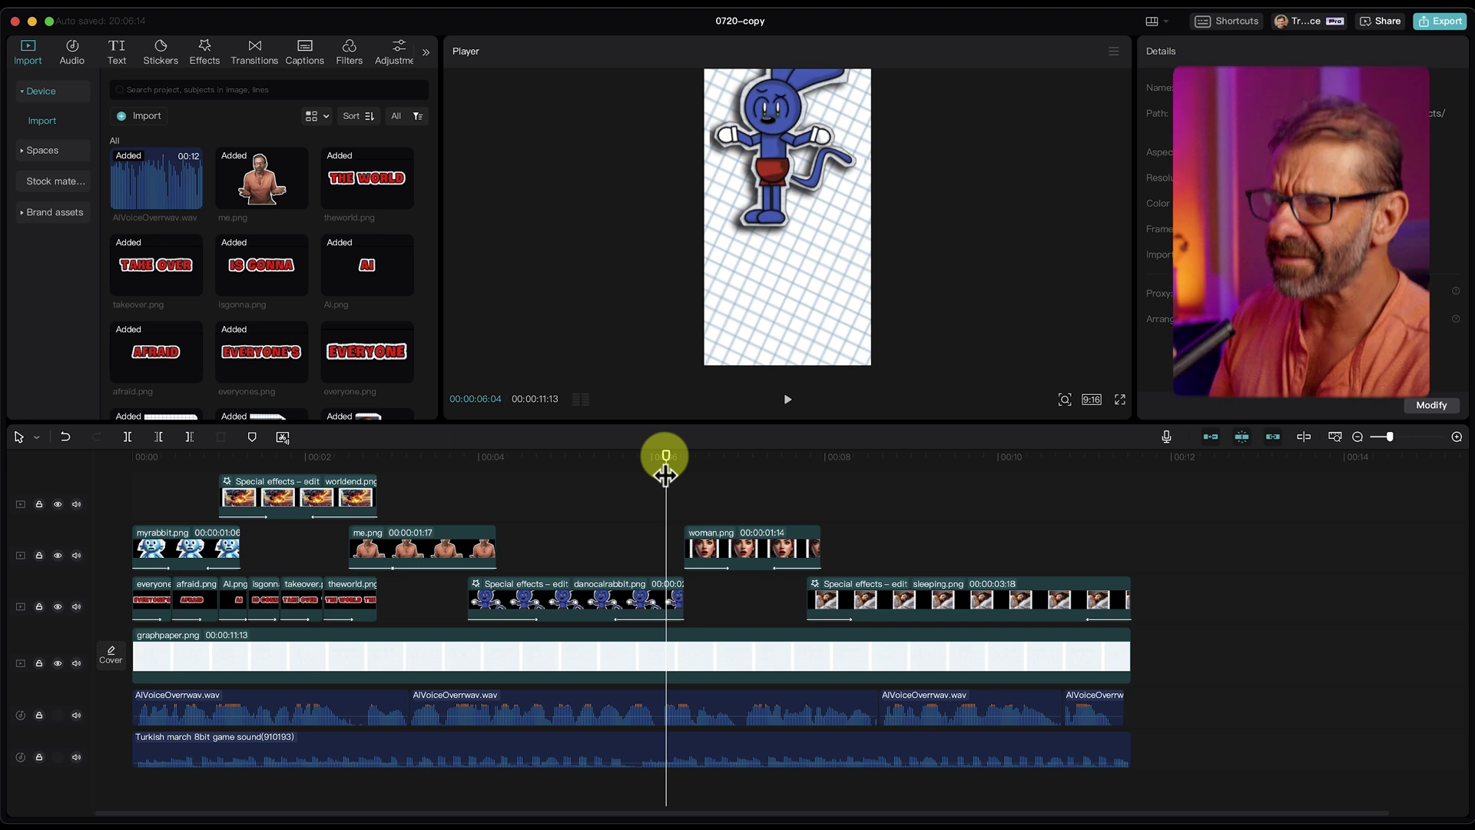
mouse_move(665, 472)
left_mouse_down()
mouse_move(731, 484)
mouse_move(610, 484)
mouse_move(723, 498)
mouse_move(721, 481)
mouse_move(685, 490)
left_mouse_up()
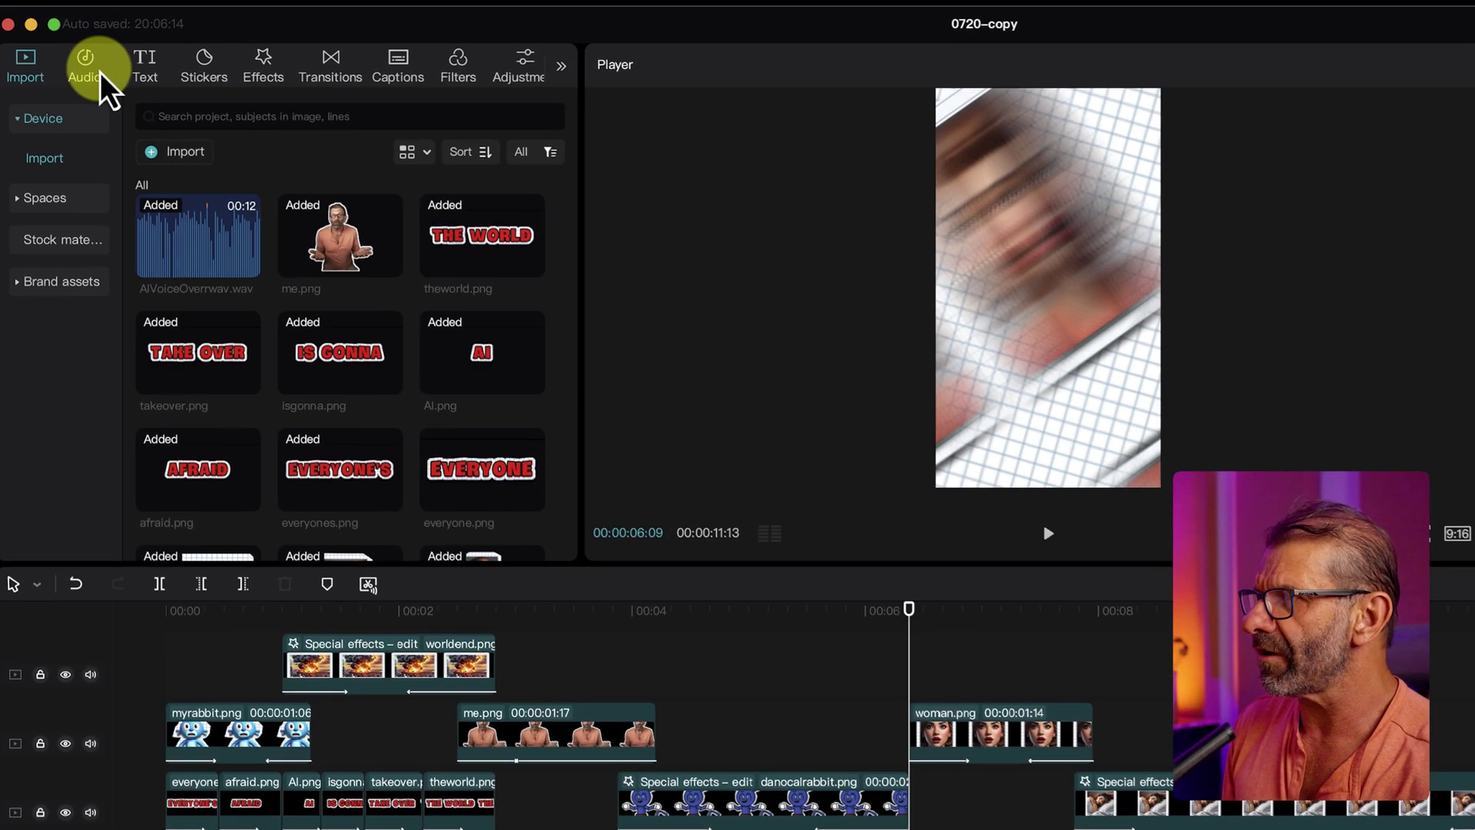
left_click(77, 50)
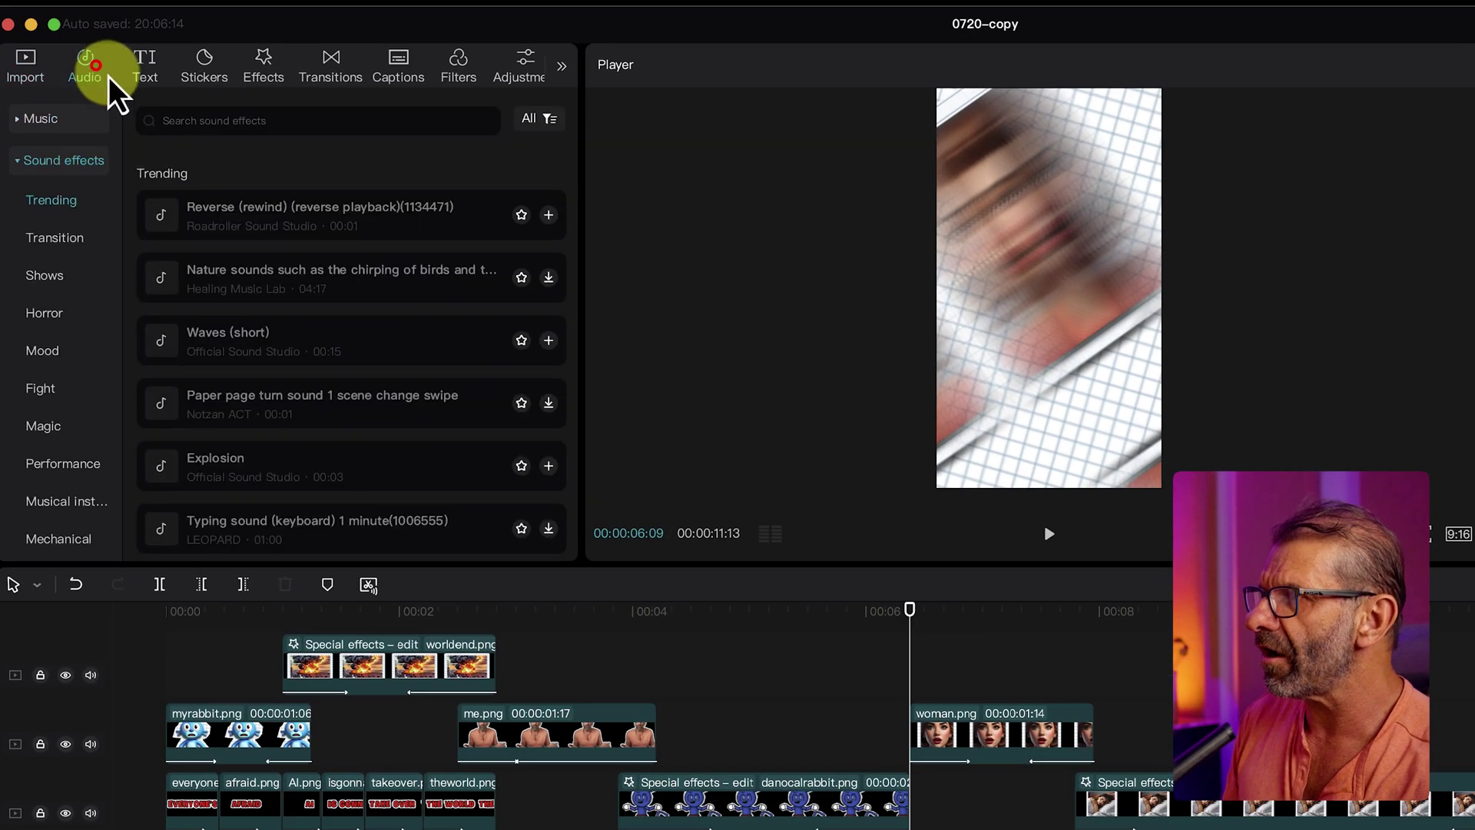
left_click(213, 121)
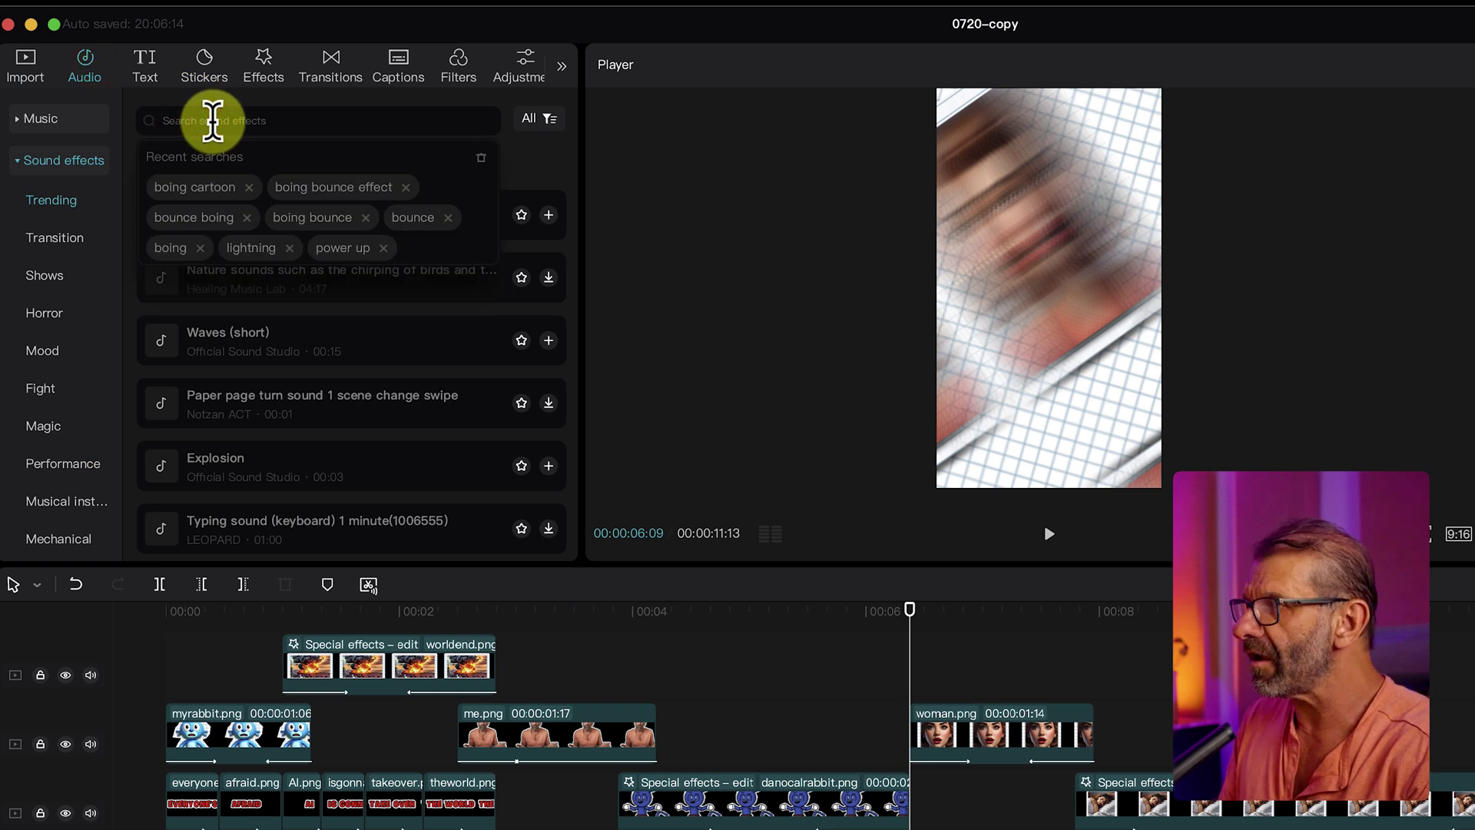
type("boing cartoon")
key("Return")
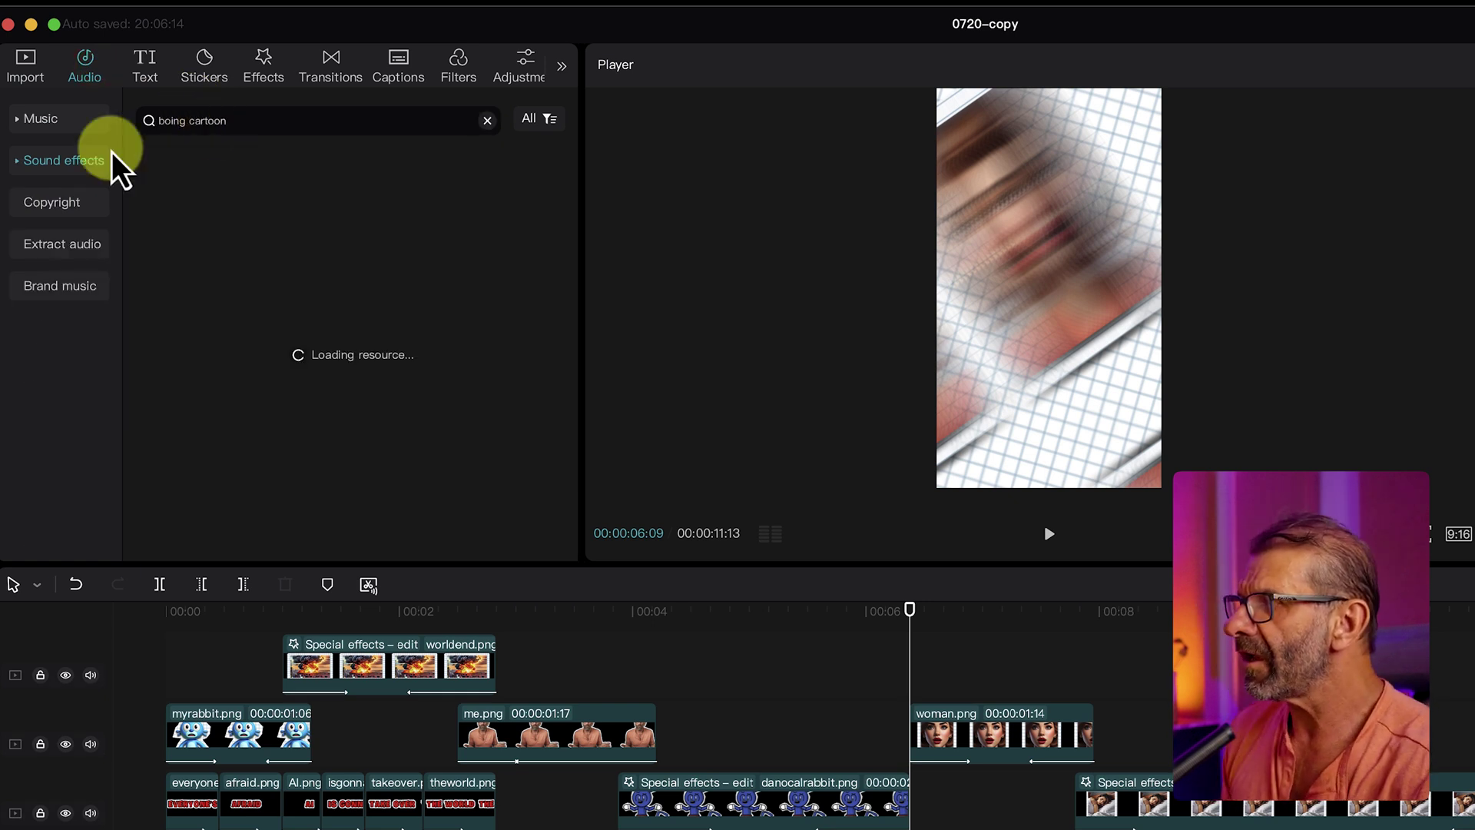
Step: Add Cartoon bouncing sound 2 beneath the music at the start of woman.png and lower its volume to -22.8 dB, checking it in playback
left_click(236, 183)
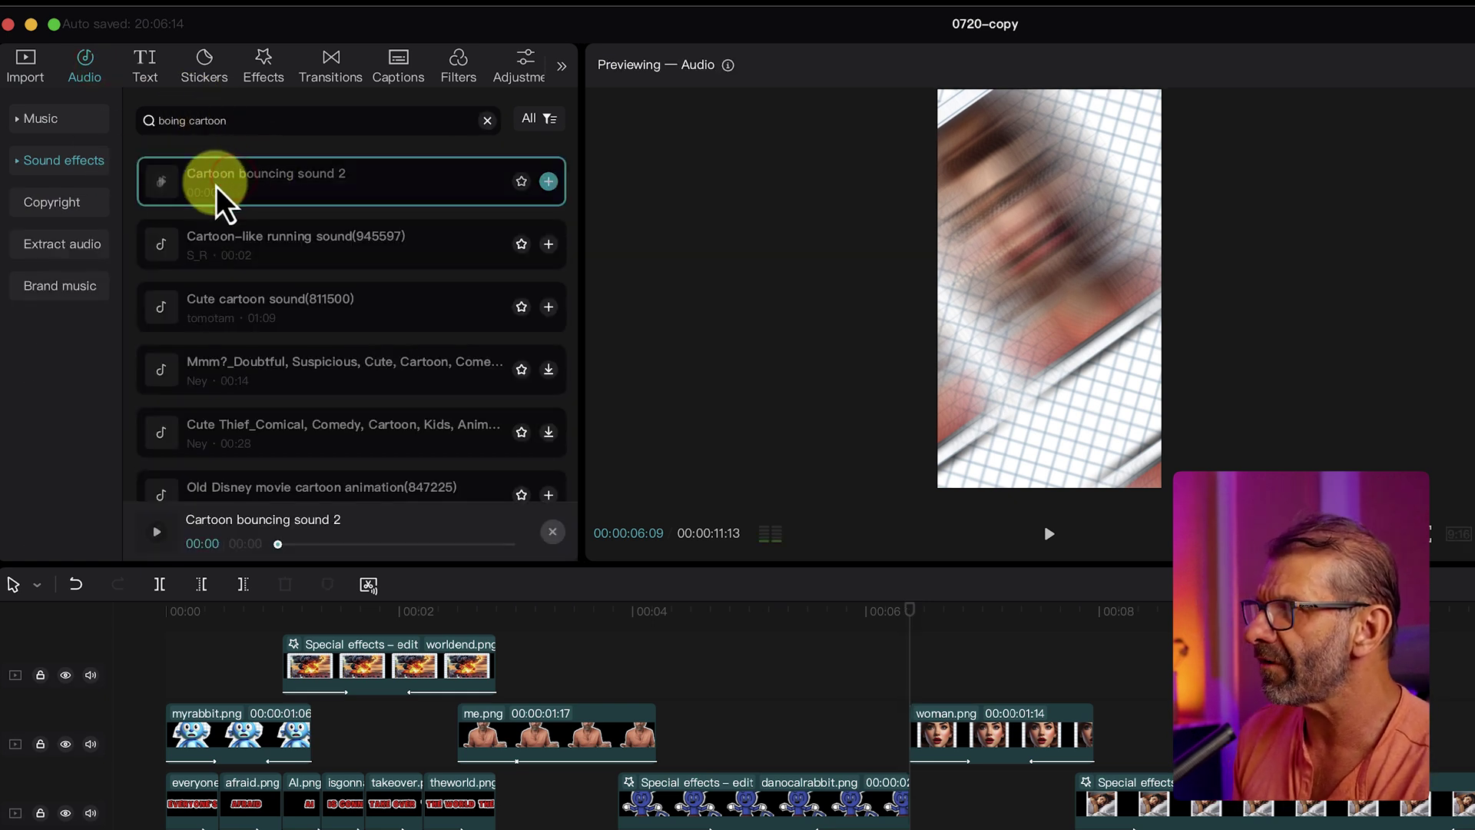
left_click_drag(182, 196, 969, 829)
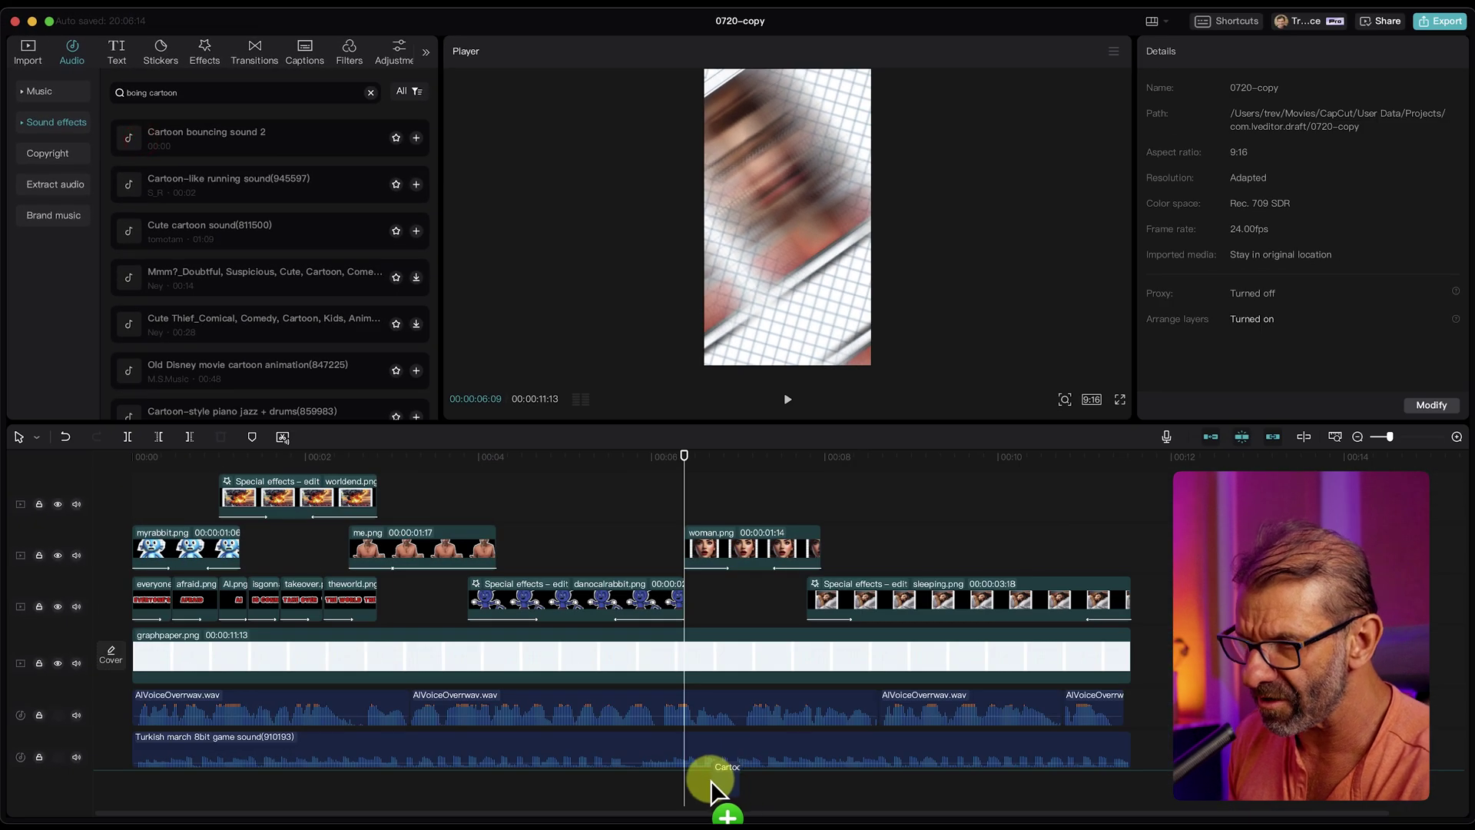
left_click_drag(688, 782, 686, 784)
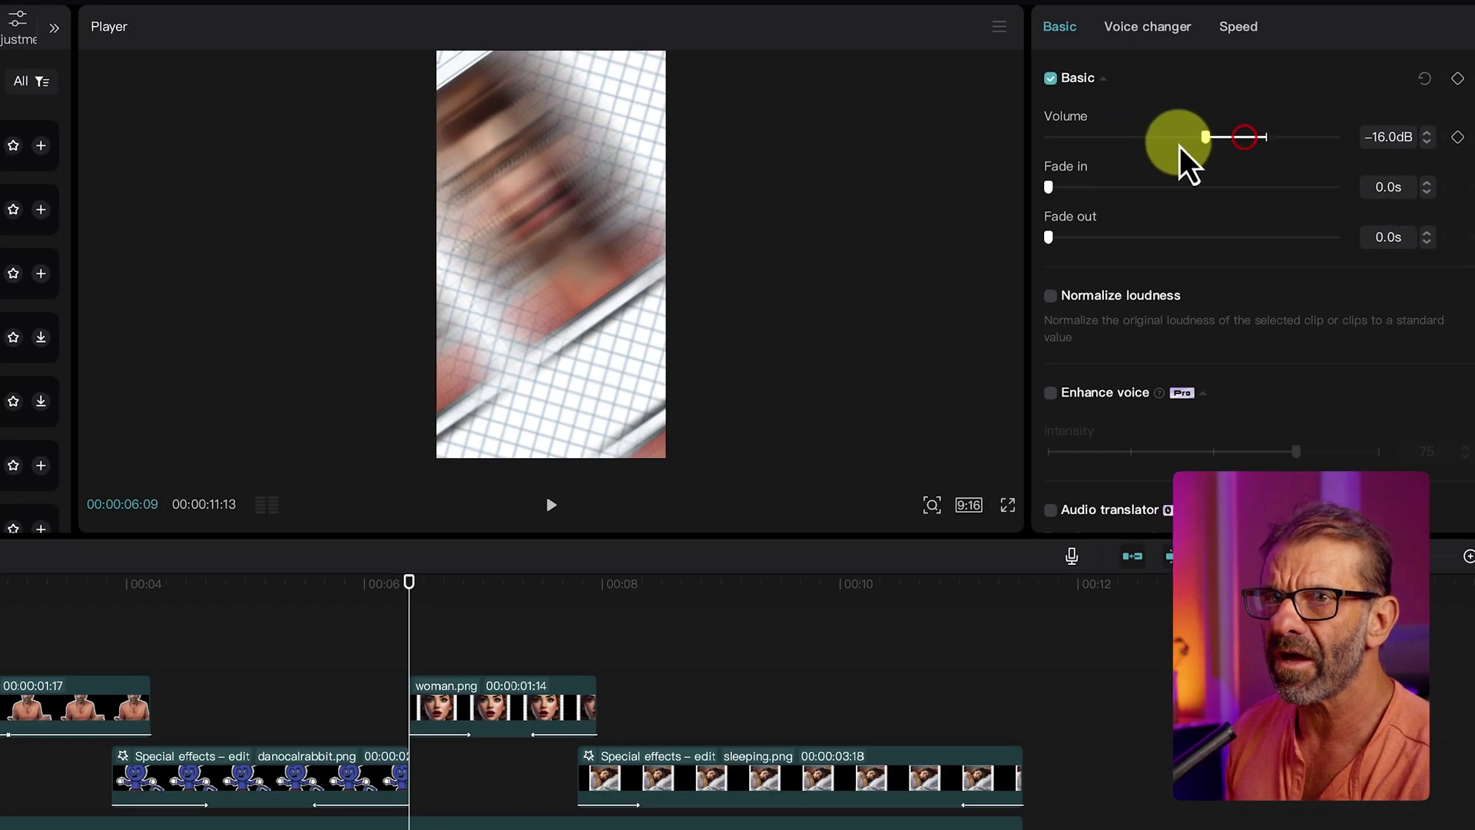
left_click_drag(1190, 146, 1181, 138)
left_click(365, 583)
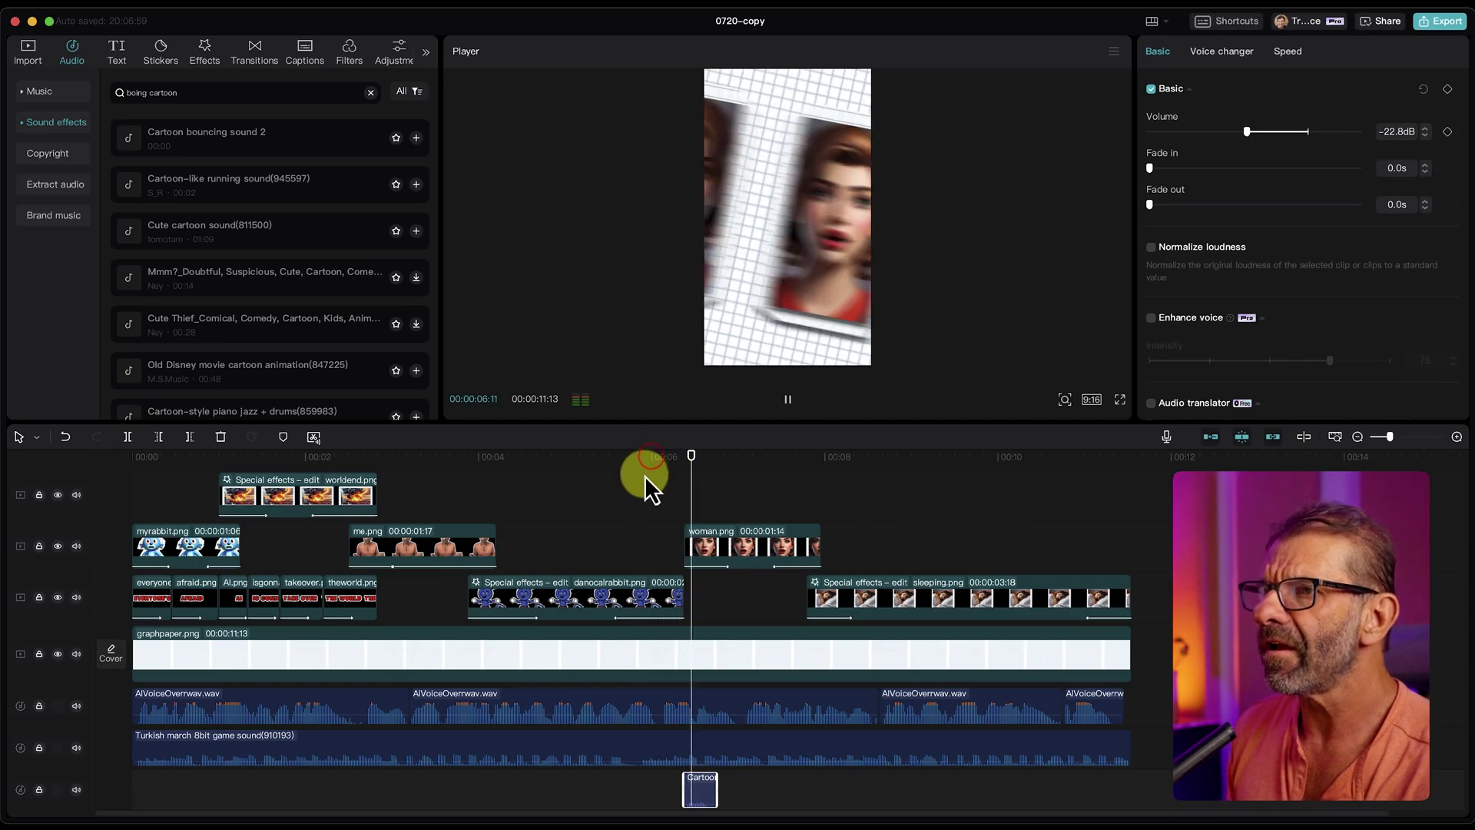